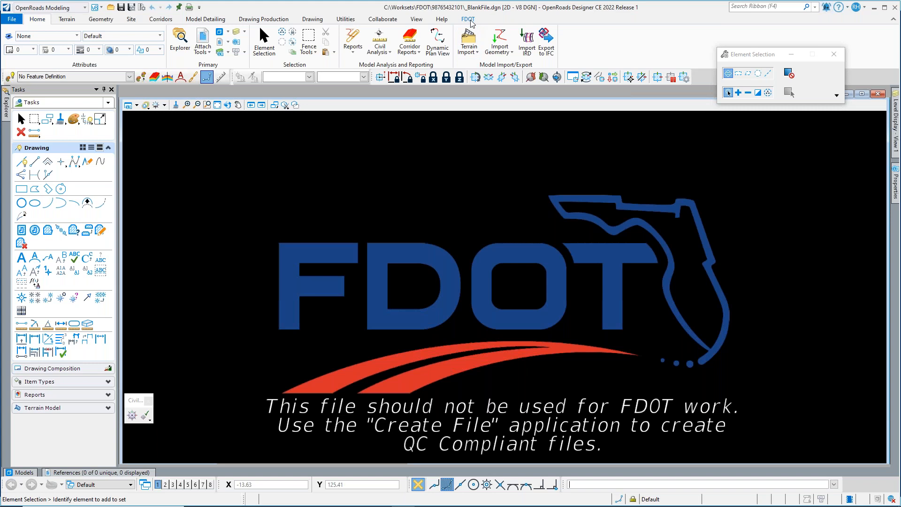
- Create and open a 3D modeling file of type MODLRD with the modifier _WallW1 and sequence number 01 in the roadway folder
left_click(469, 20)
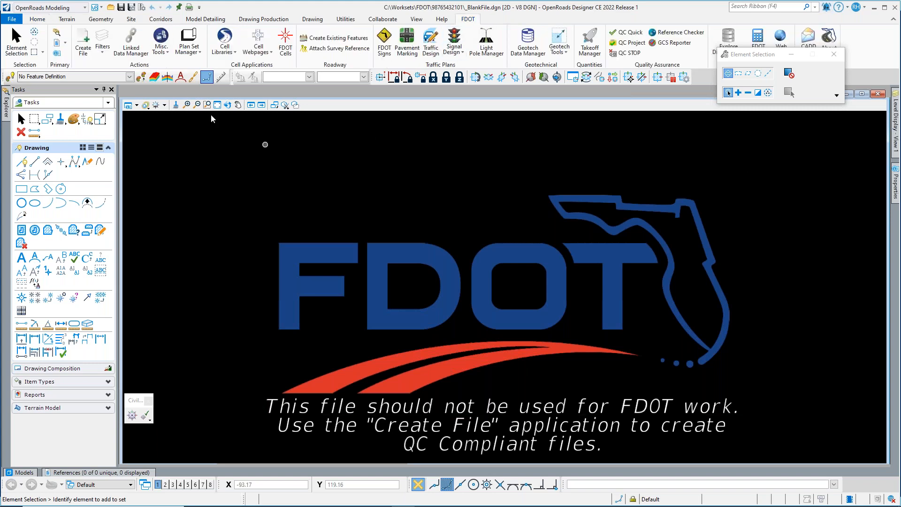
left_click(86, 50)
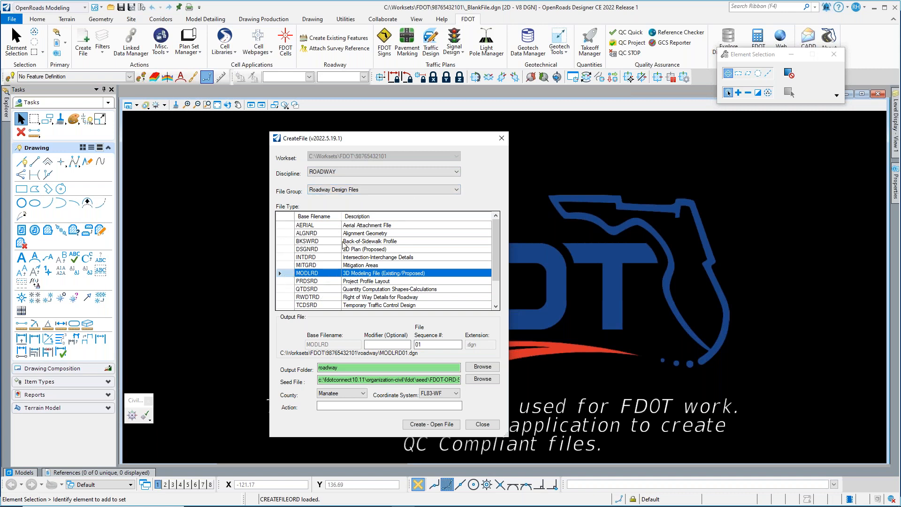
left_click(385, 343)
type("_WallW1")
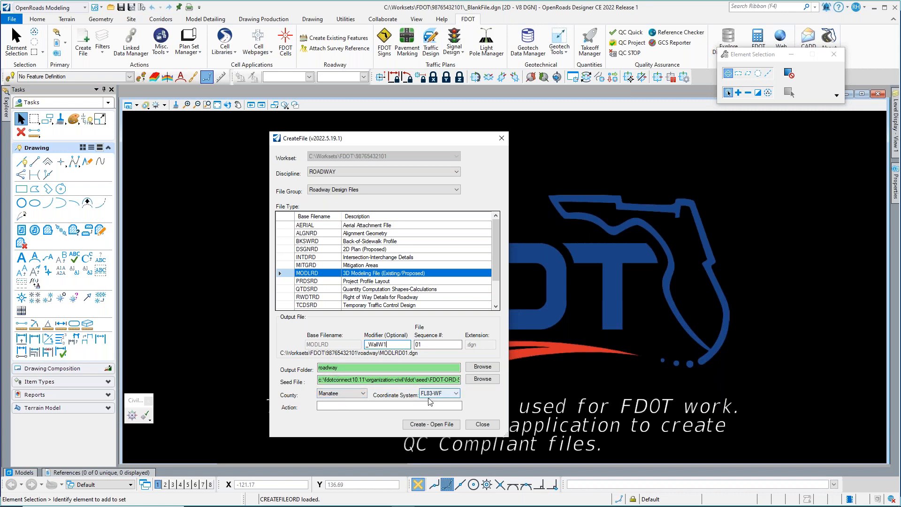
left_click(439, 425)
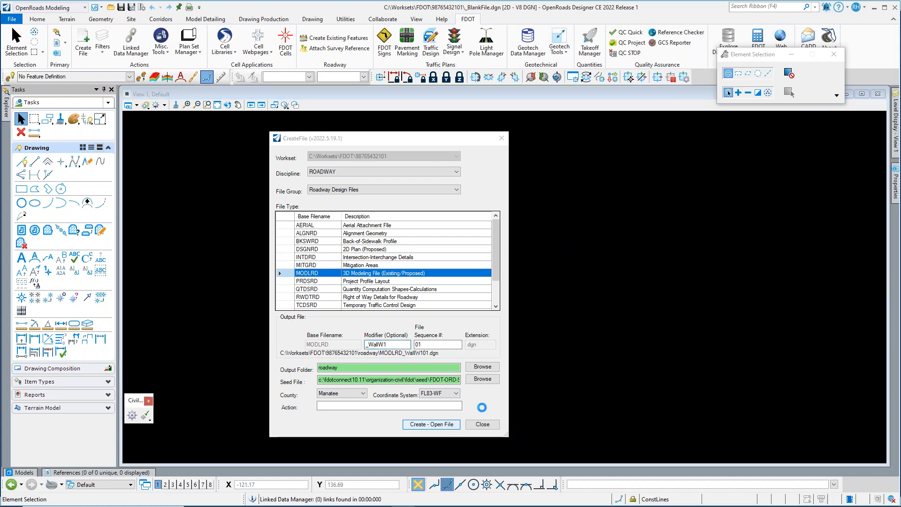
key("Caps_Lock")
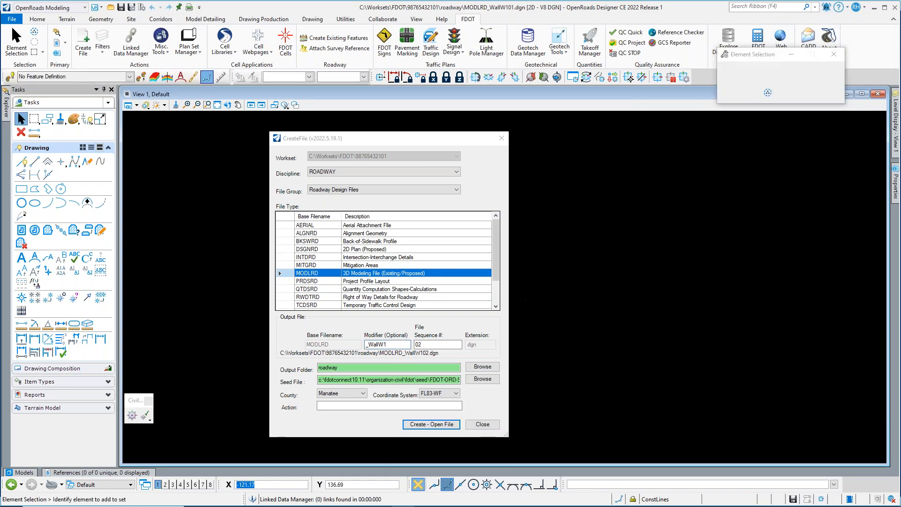
left_click(483, 424)
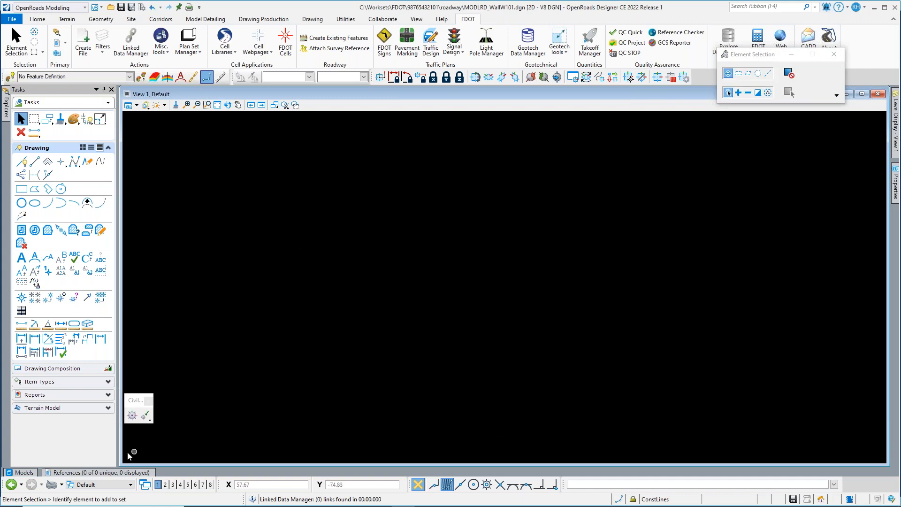
- Start attaching references and add GDTMRD01.dgn from the project's Survey folder to the selected files
left_click(92, 475)
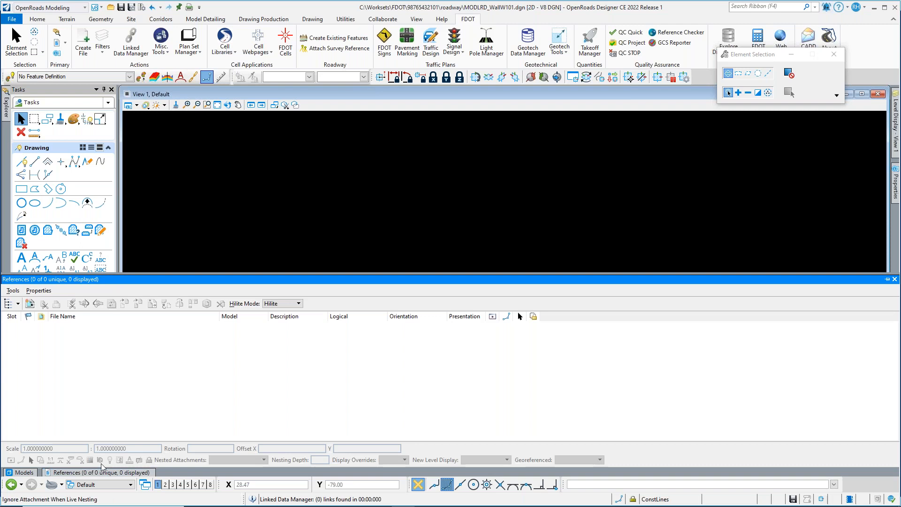
left_click(13, 292)
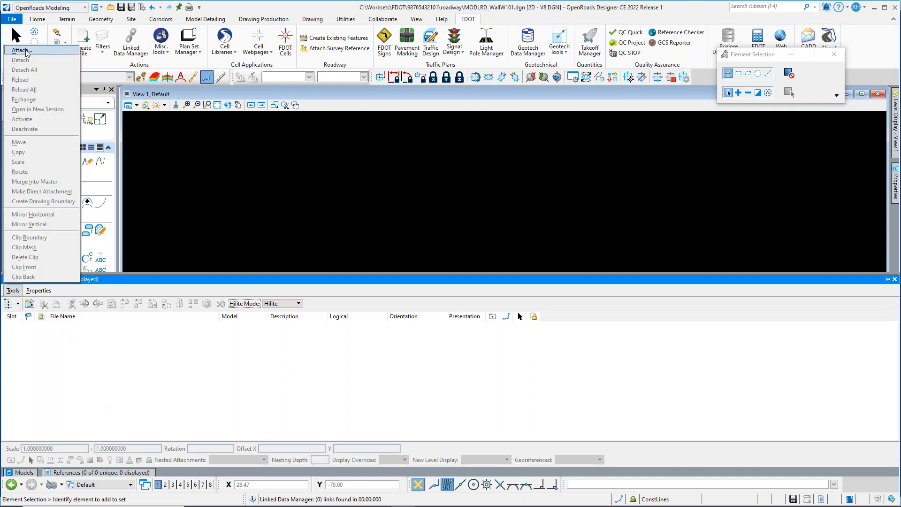
left_click(22, 50)
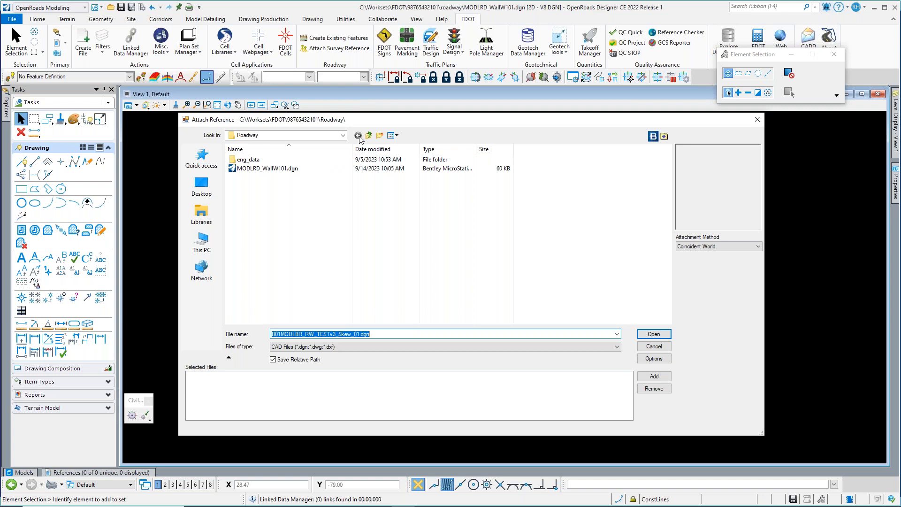
left_click(370, 135)
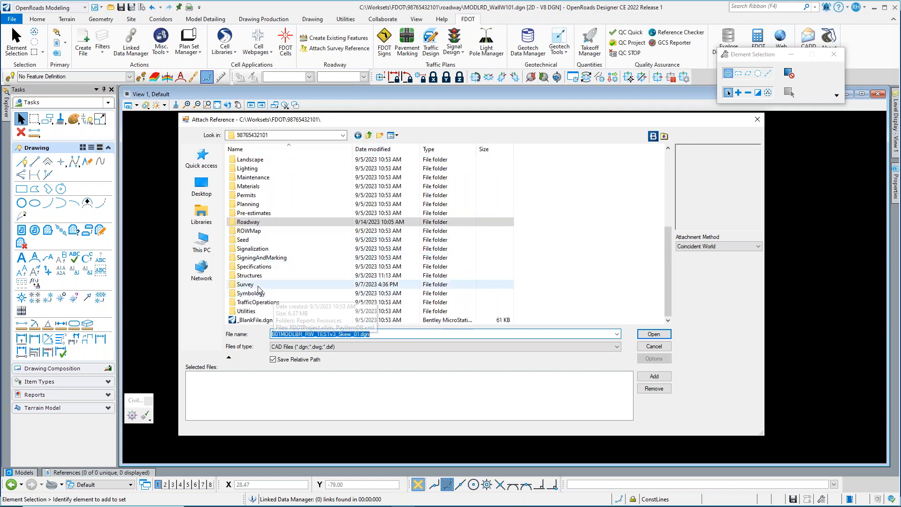
double_click(258, 287)
left_click(256, 168)
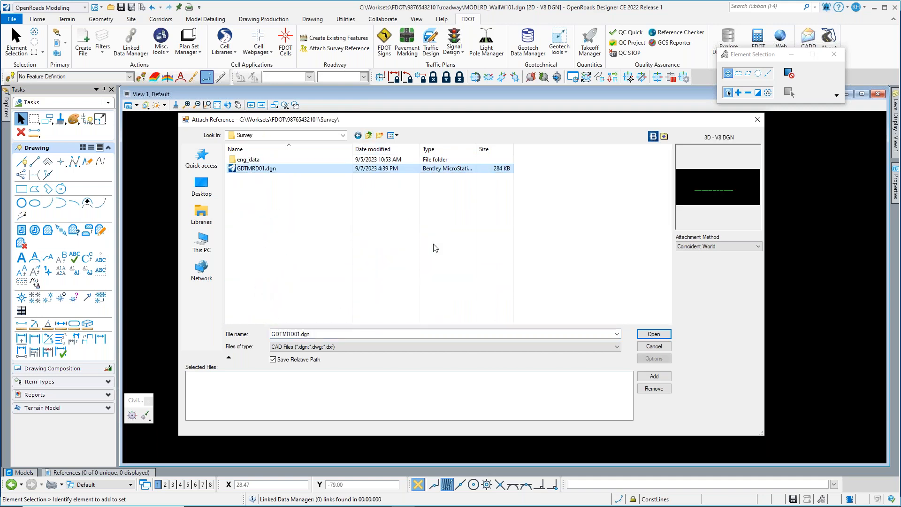
left_click(659, 380)
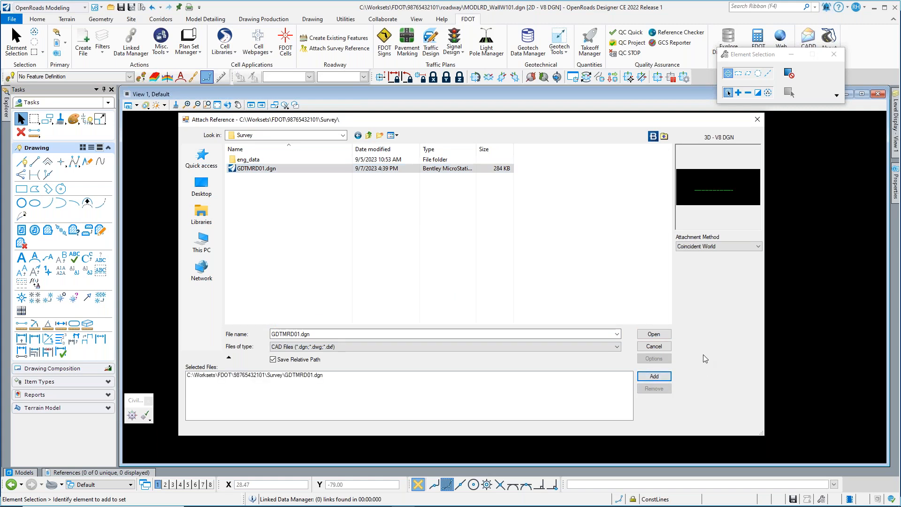
- Add B01MODLBR_RW_TESTv3_Skew_01.dgn from the Structures folder and attach both selected files as references
left_click(370, 136)
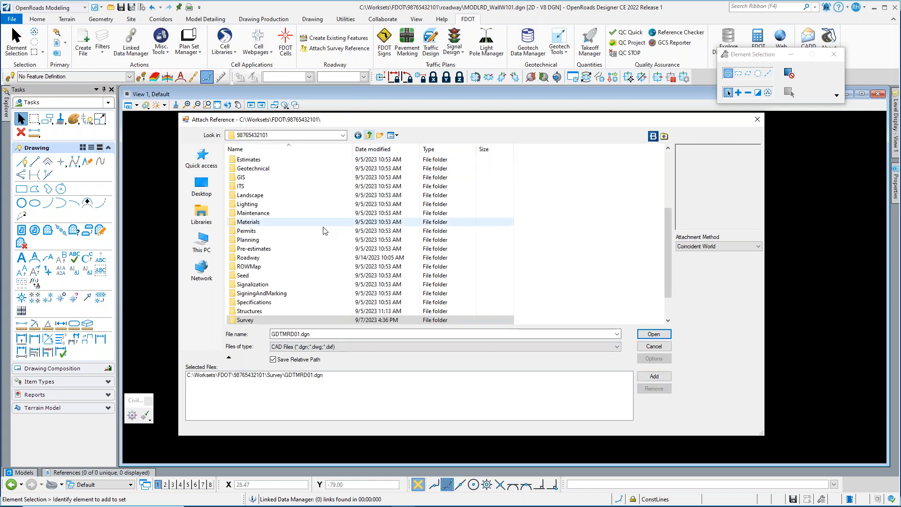
scroll(270, 277, "down", 1)
double_click(260, 276)
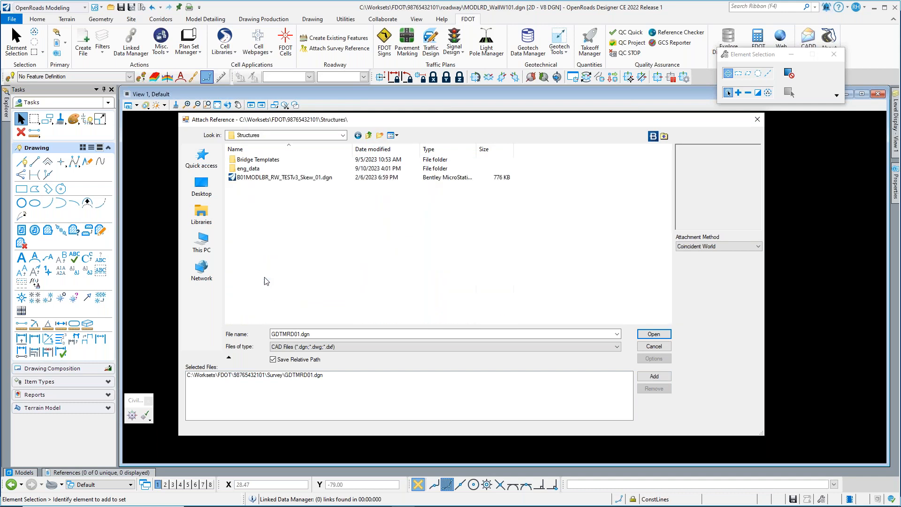
left_click(278, 178)
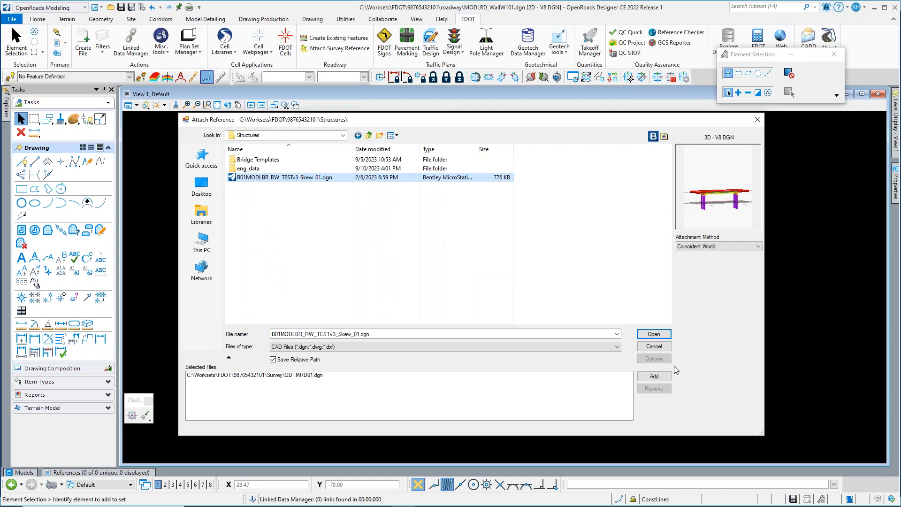
left_click(654, 376)
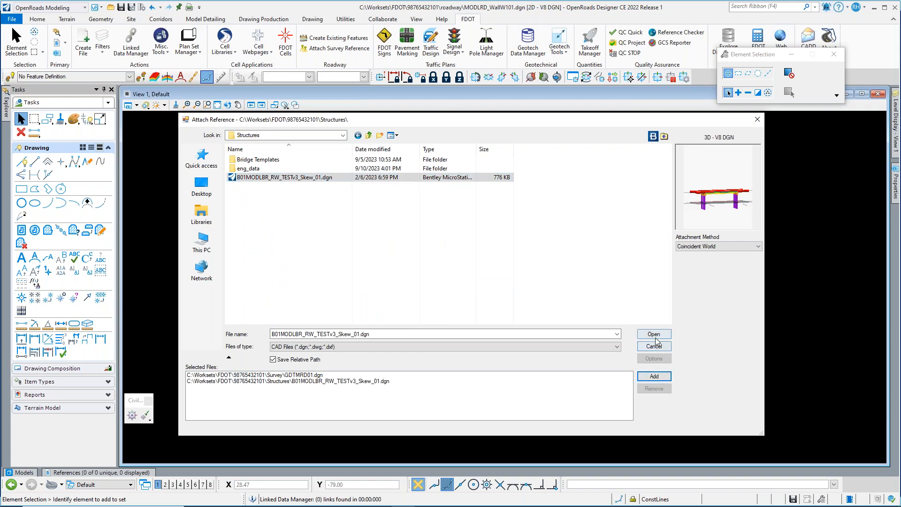
left_click(655, 336)
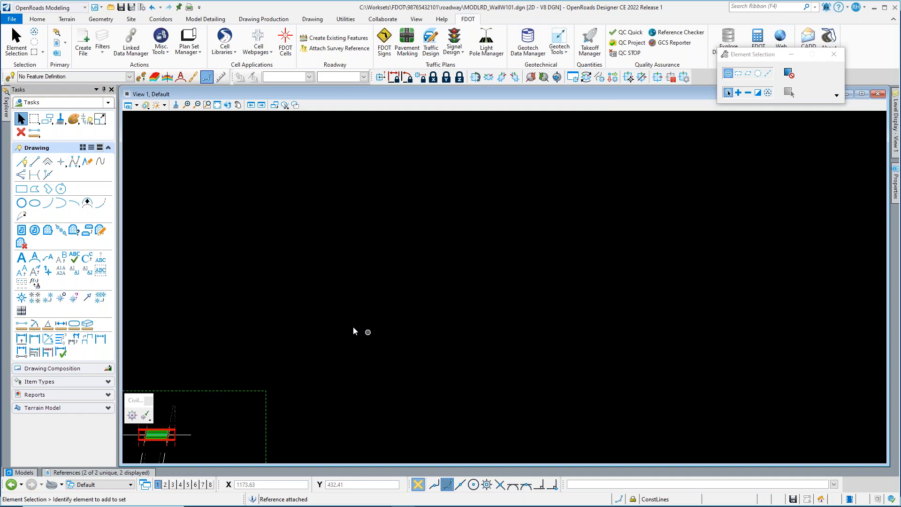
- Set the referenced terrain, picked by its dashed green boundary, as the active terrain model
scroll(328, 345, "up", 5)
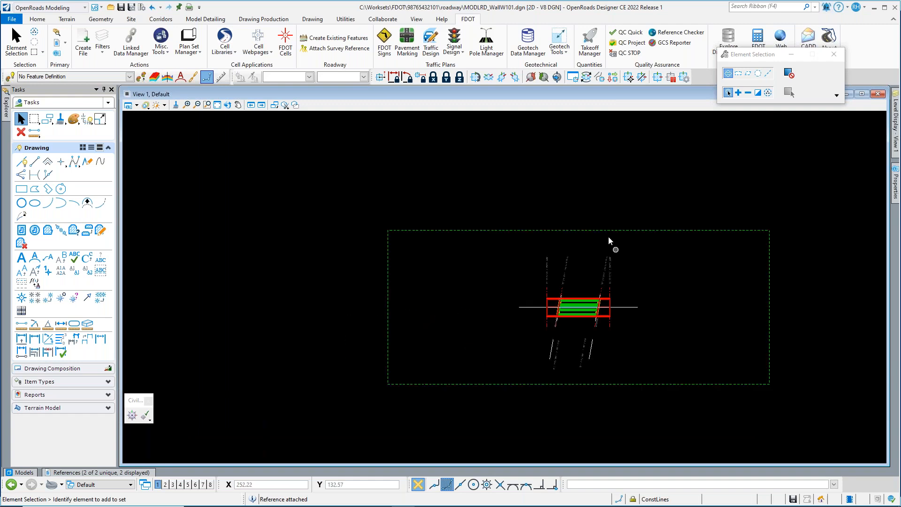
left_click(539, 230)
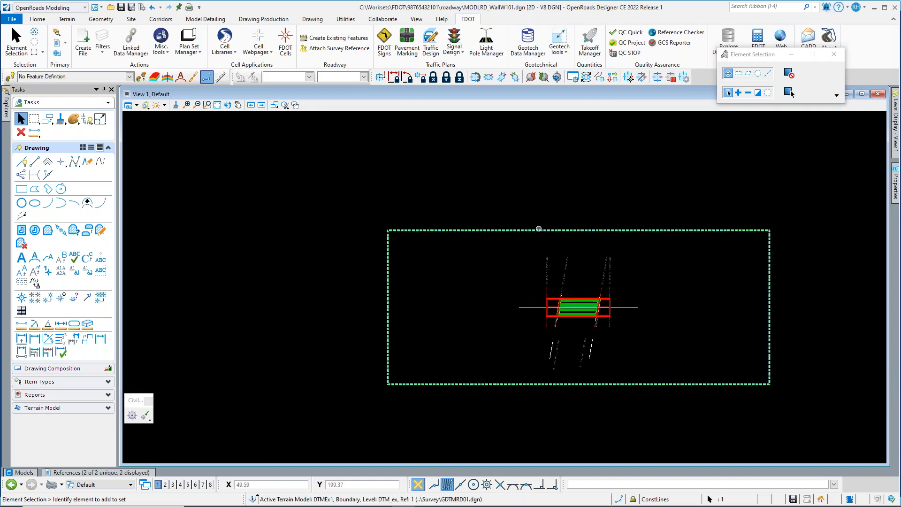
left_click(586, 218)
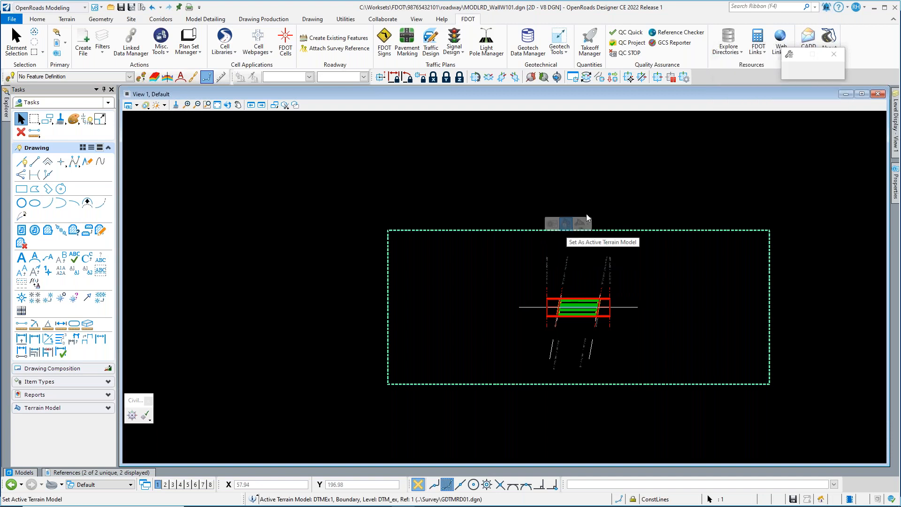
- Split the workspace into two views showing the plan and the 3D model
right_click(581, 175)
mouse_move(616, 196)
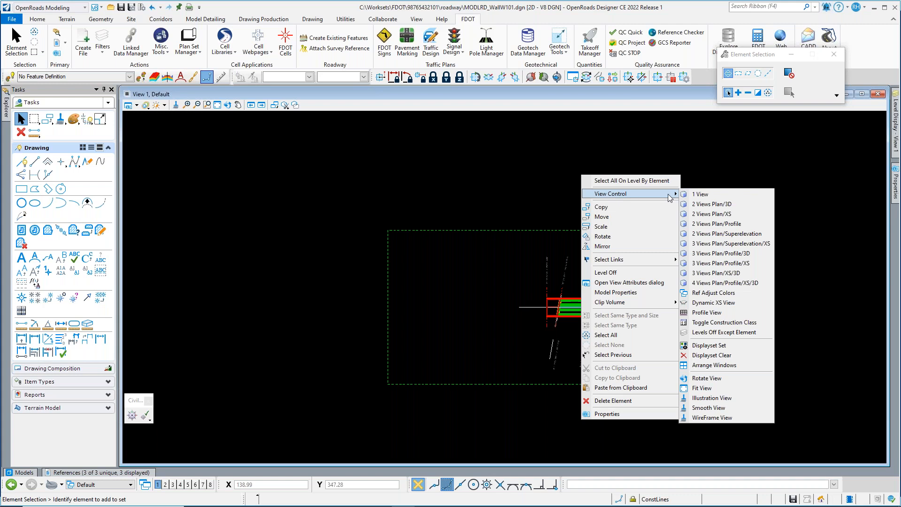
left_click(706, 205)
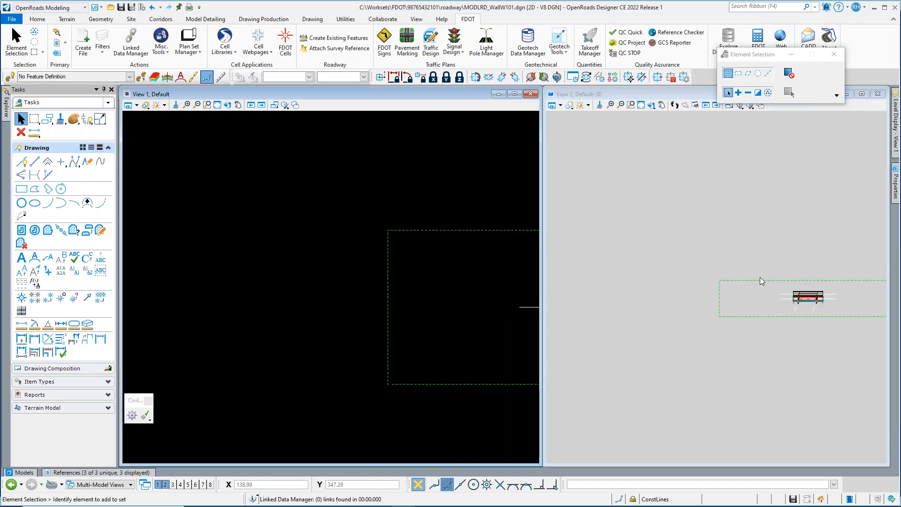
- Rotate the 3D view to isometric and bring the near end of the bridge into close view
scroll(780, 303, "up", 2)
scroll(698, 230, "up", 1)
left_click(668, 212)
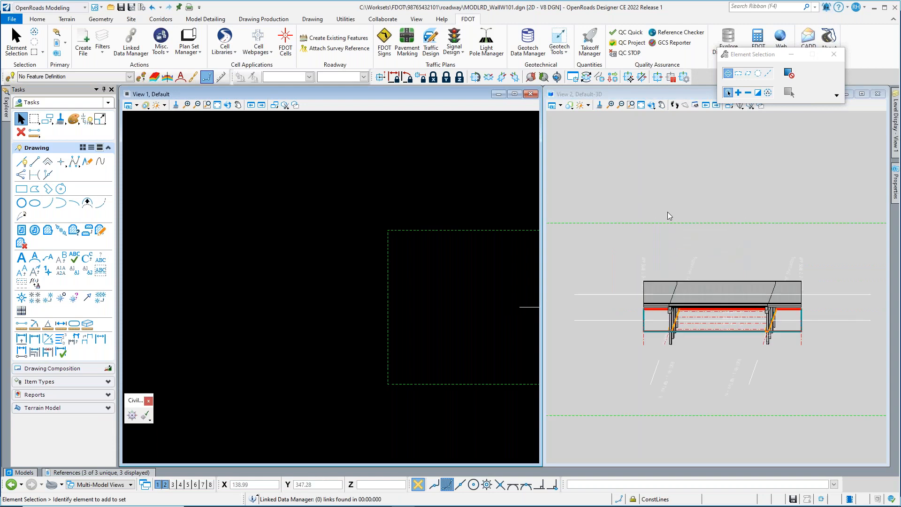
left_click(652, 105)
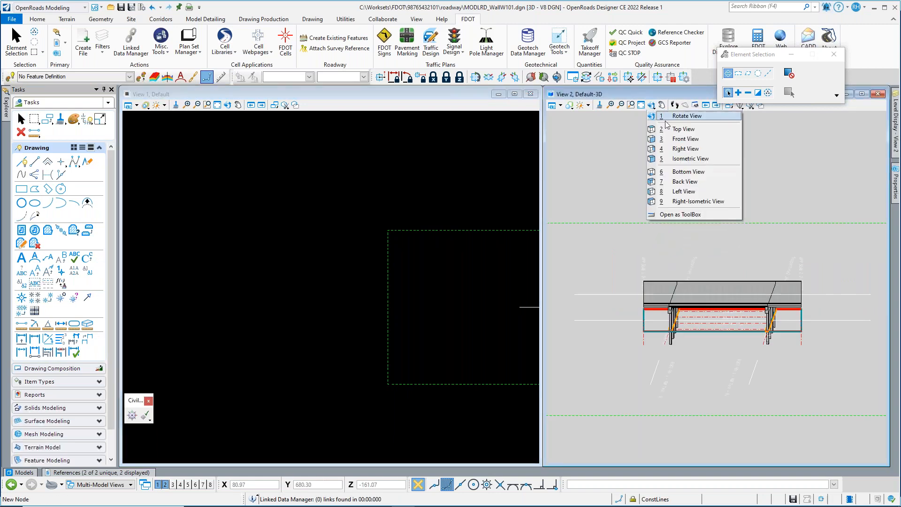
left_click(699, 159)
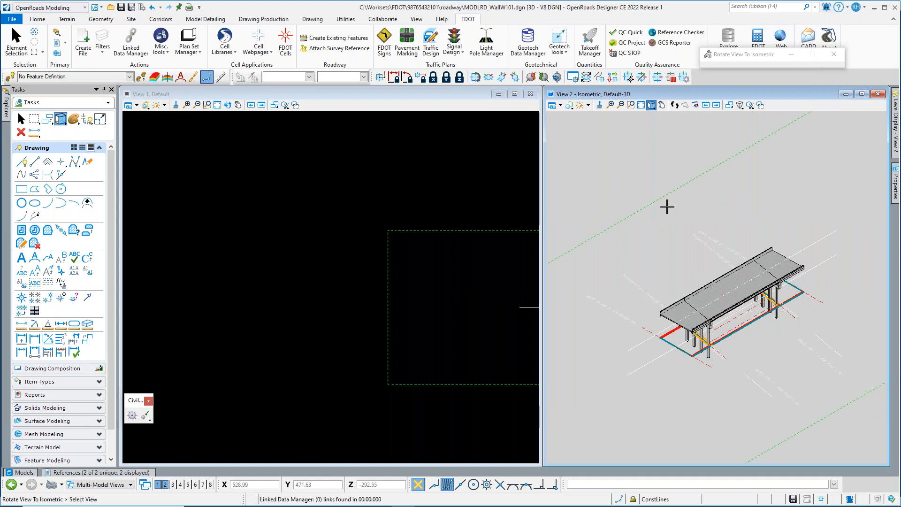
scroll(717, 309, "up", 1)
scroll(693, 314, "up", 1)
scroll(483, 283, "down", 1)
scroll(392, 298, "up", 1)
scroll(336, 282, "up", 2)
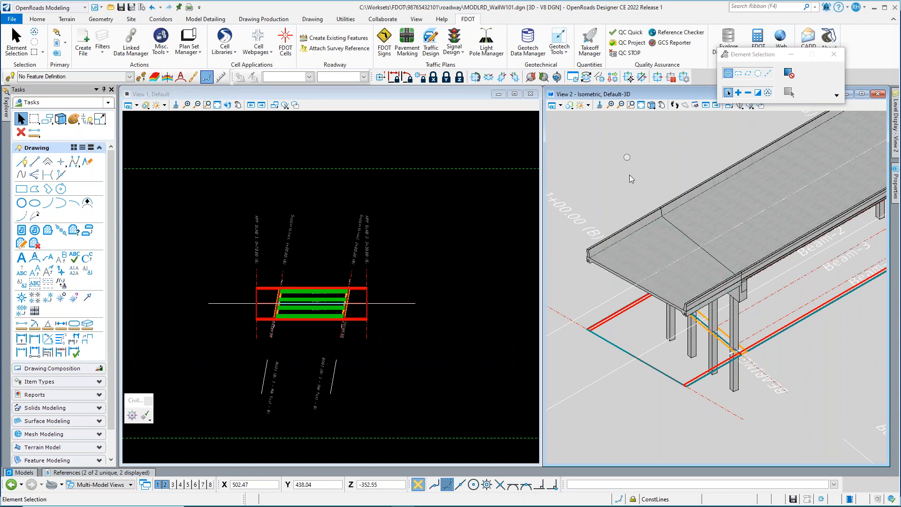
- Select the approach slab and the end bent cap together at the near end of the referenced bridge
left_click(739, 93)
scroll(650, 288, "up", 2)
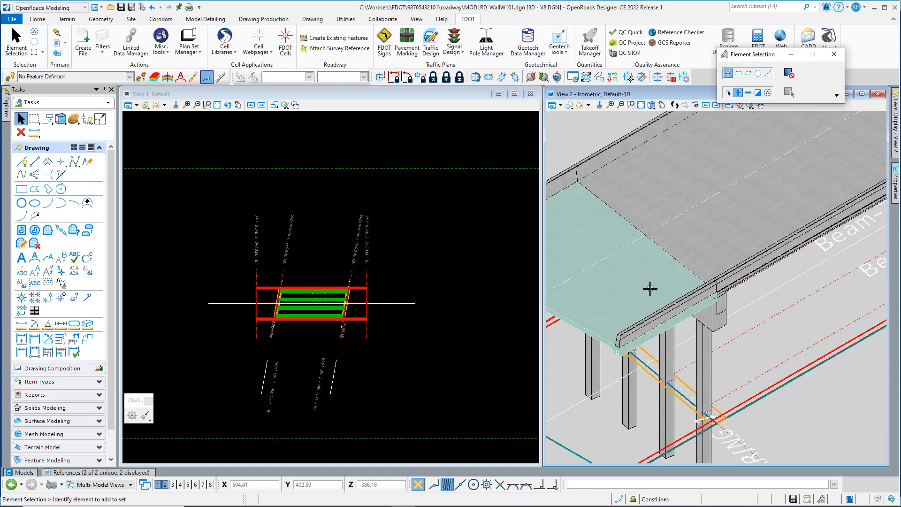
left_click(642, 295)
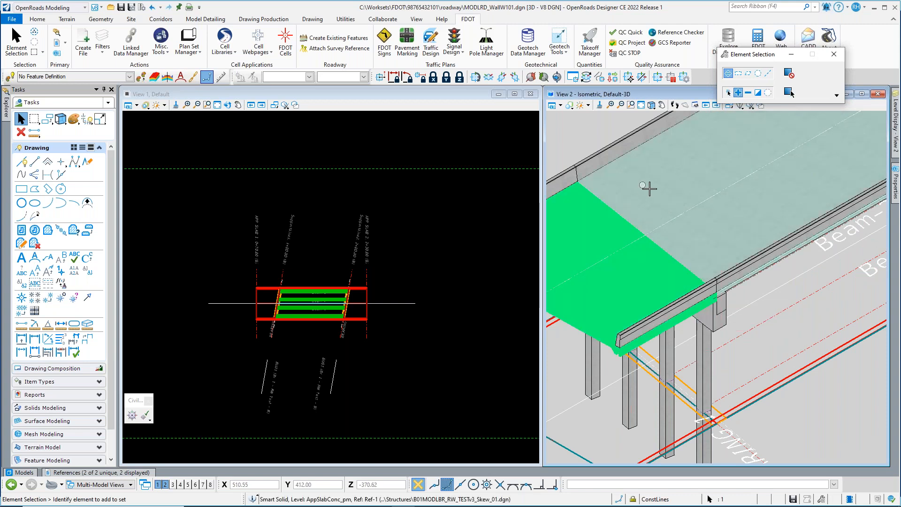
scroll(690, 255, "up", 3)
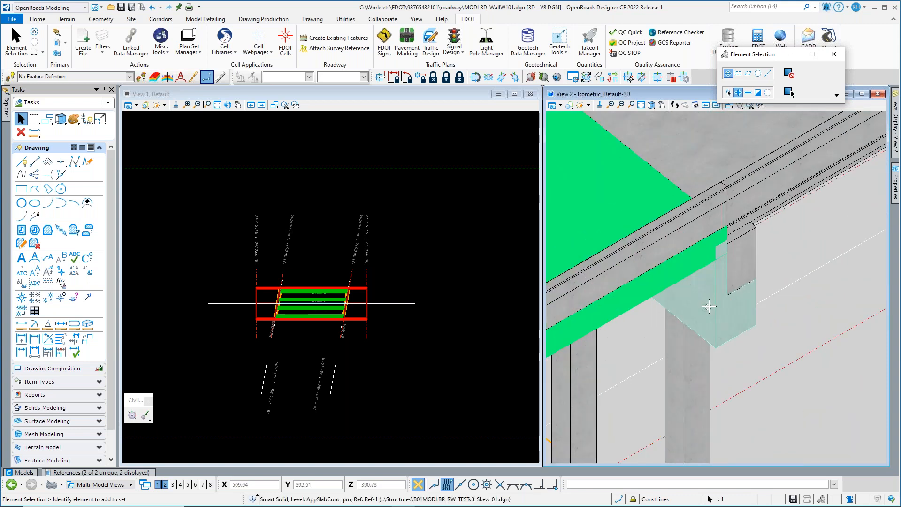
left_click(736, 328)
scroll(723, 320, "down", 5)
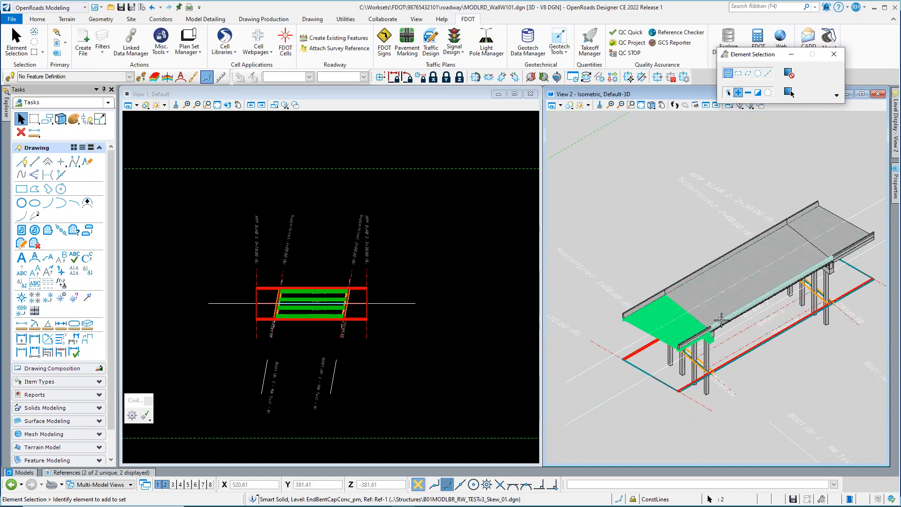
scroll(692, 333, "up", 2)
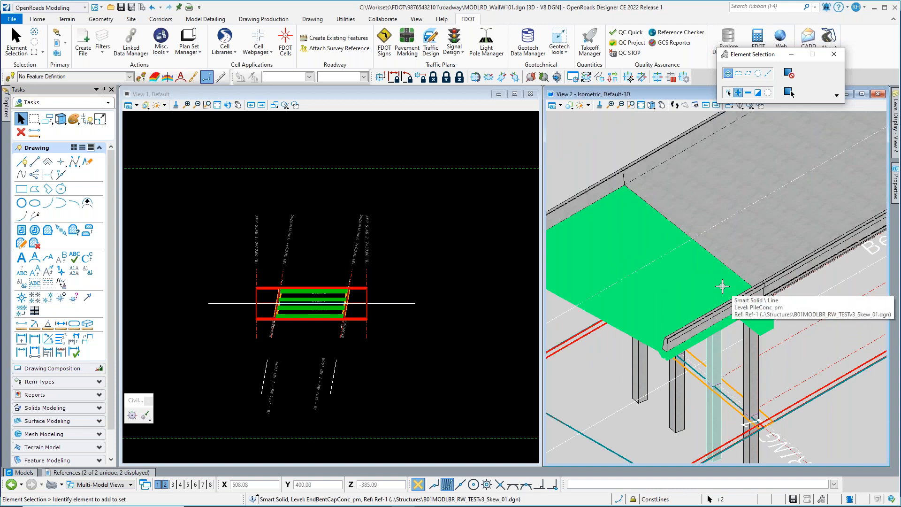
scroll(723, 282, "down", 2)
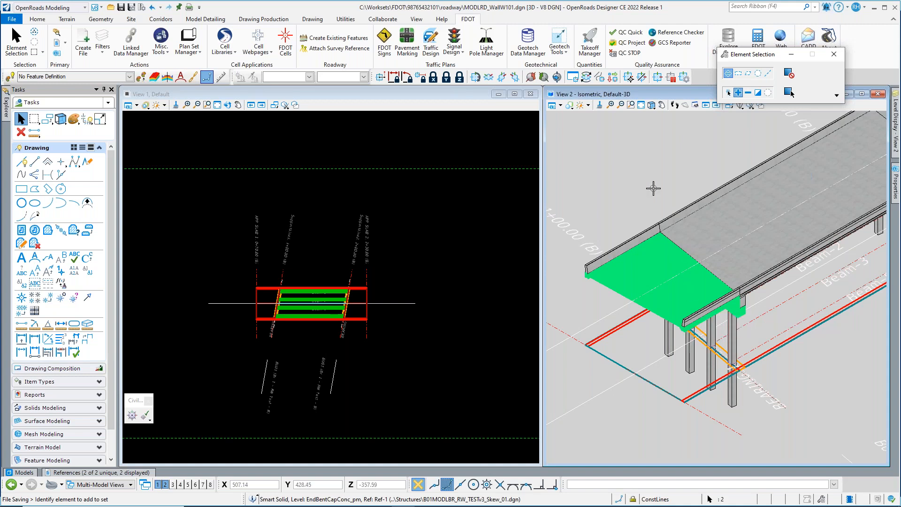
- Copy the selected approach slab and end bent cap in place into the active file, making 1 copy
key("3")
key("1")
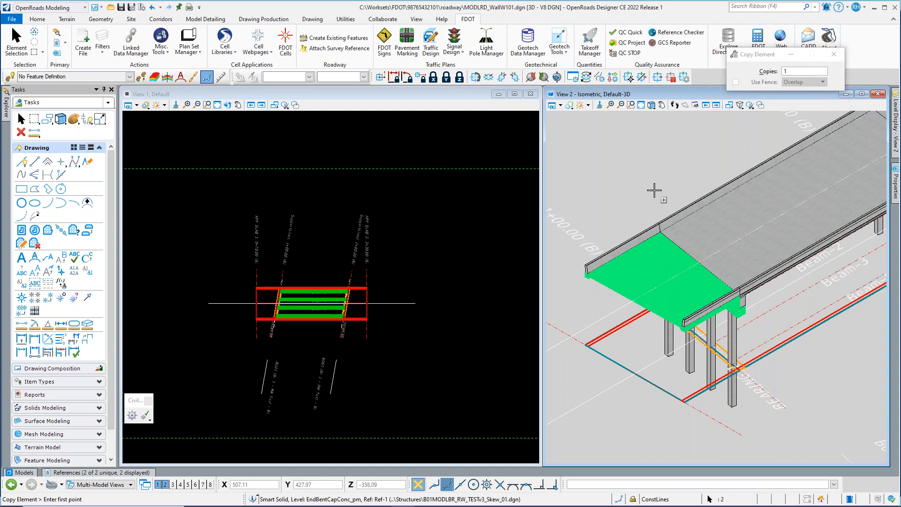
double_click(654, 190)
right_click(665, 191)
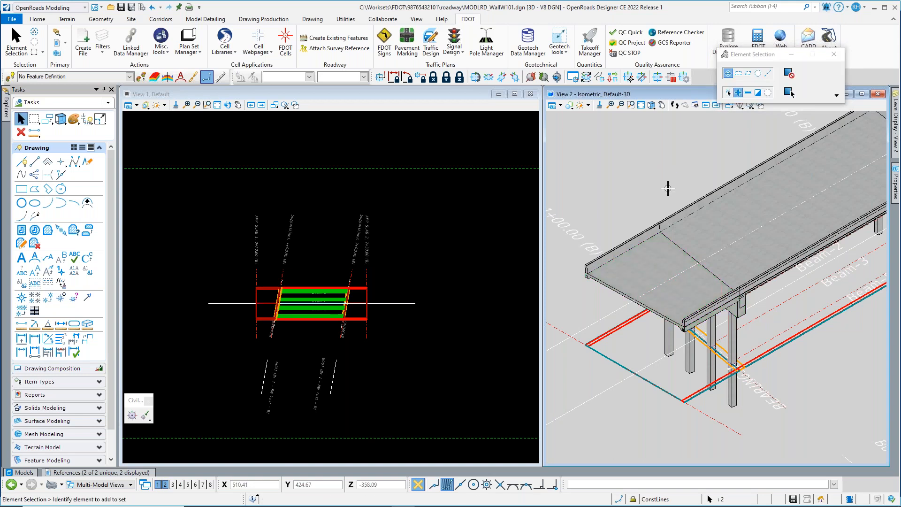
scroll(684, 235, "down", 6)
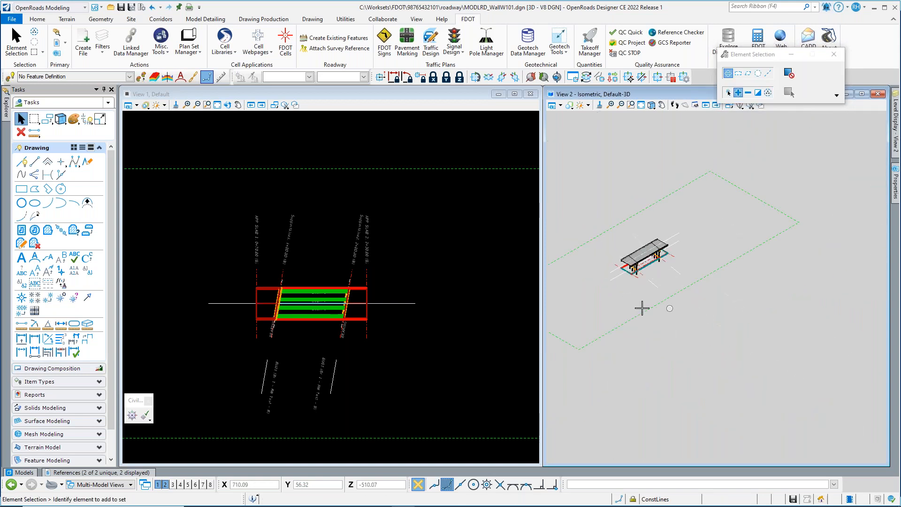
- Turn off the display of the bridge reference B01MODLBR_RW_TESTv3_Skew_01.dgn in the 3D model
scroll(660, 275, "up", 2)
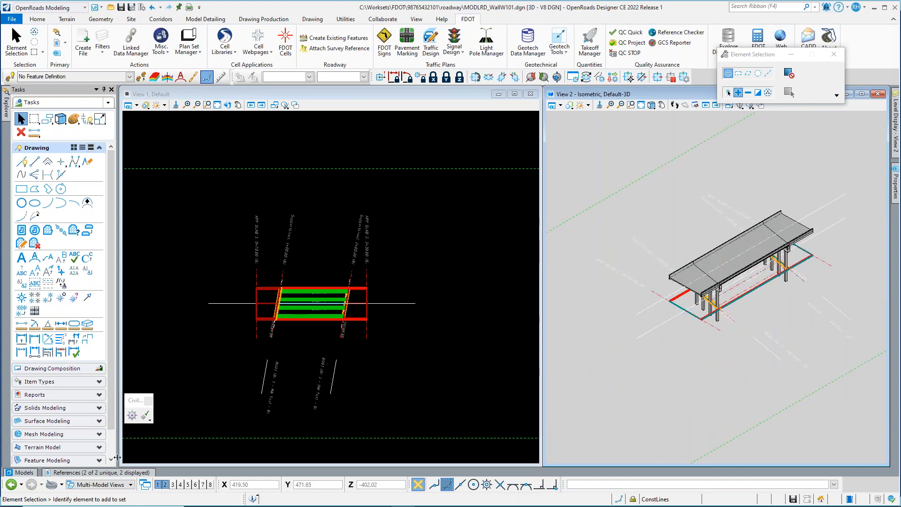
left_click(102, 472)
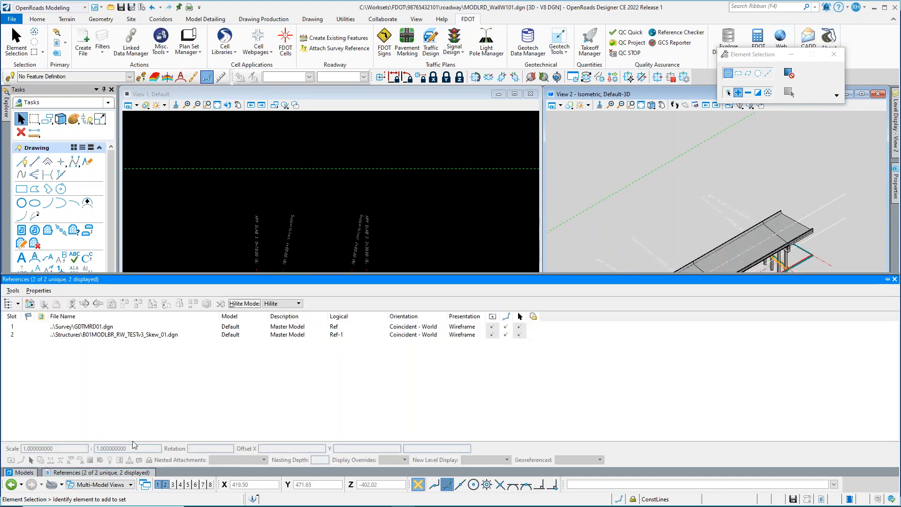
left_click(115, 335)
left_click(492, 335)
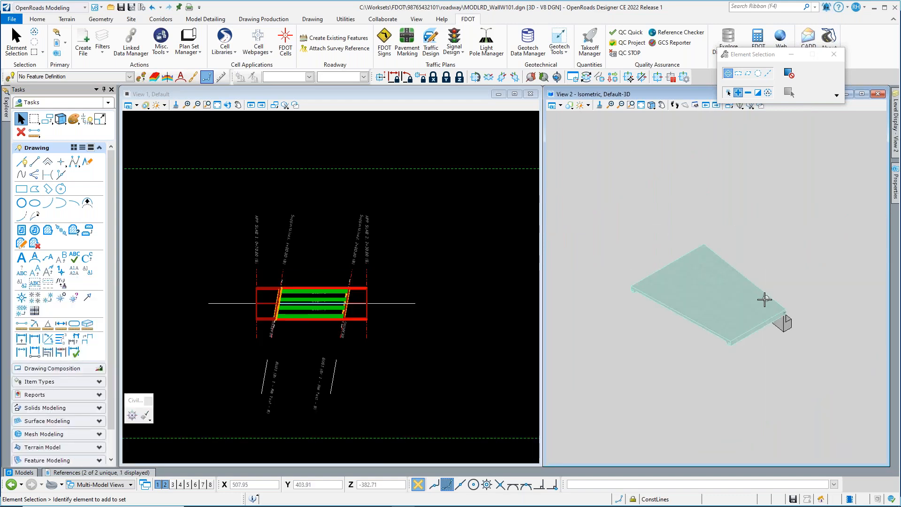
- Drop the copied approach slab and end bent cap solids to wireframe and save the file
left_click_drag(832, 382, 604, 196)
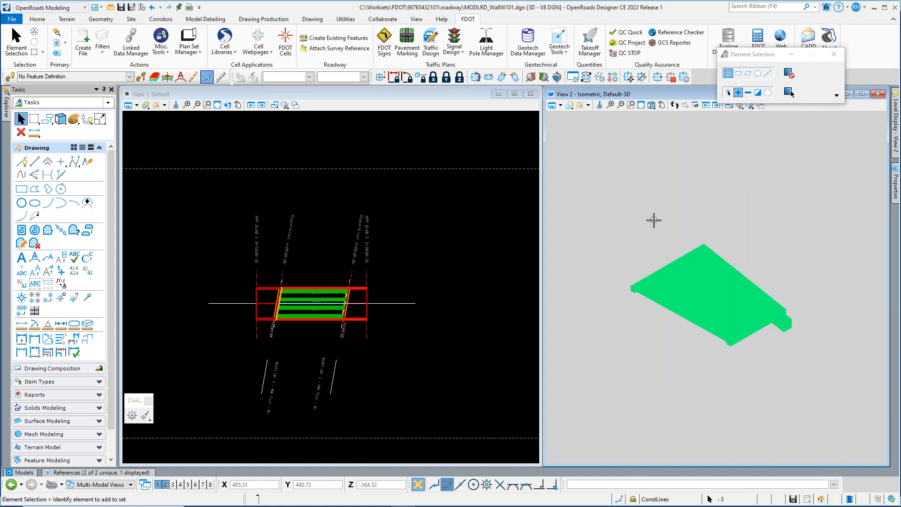
left_click(87, 119)
left_click_drag(768, 57, 773, 55)
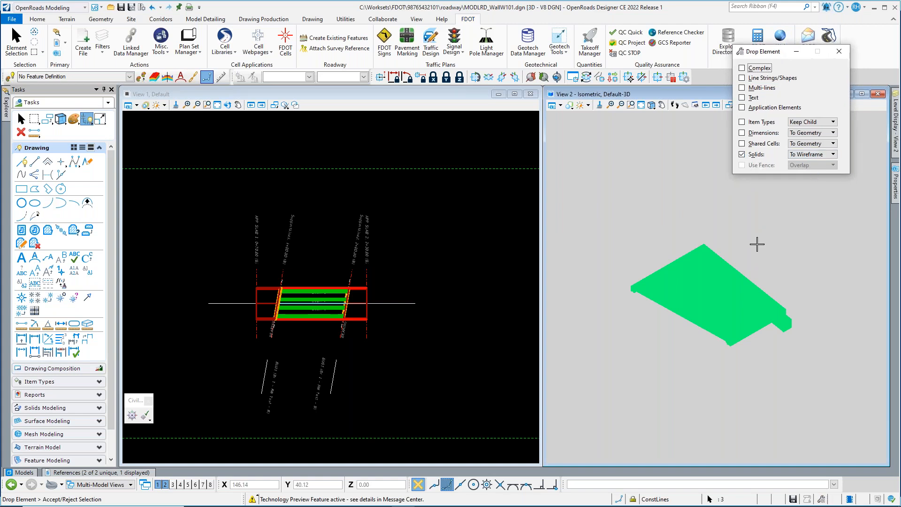
left_click(758, 244)
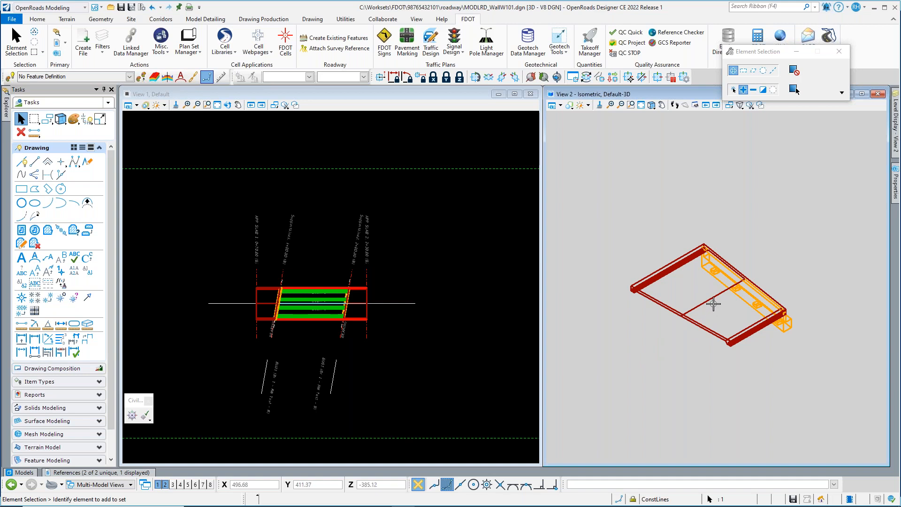
key("ctrl+s")
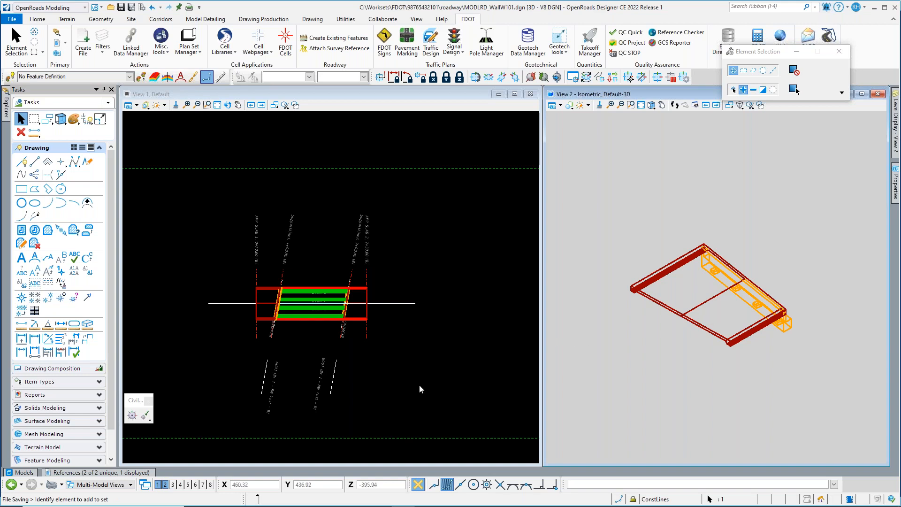
- Turn off the display of the Default-3D and B01MODLBR_RW_TESTv3_Skew_01.dgn references in the plan model
left_click(121, 474)
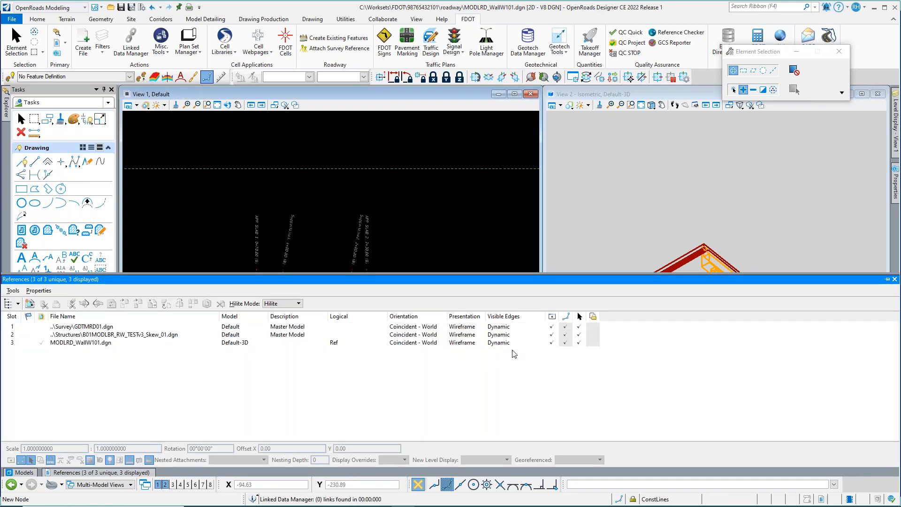
left_click(553, 343)
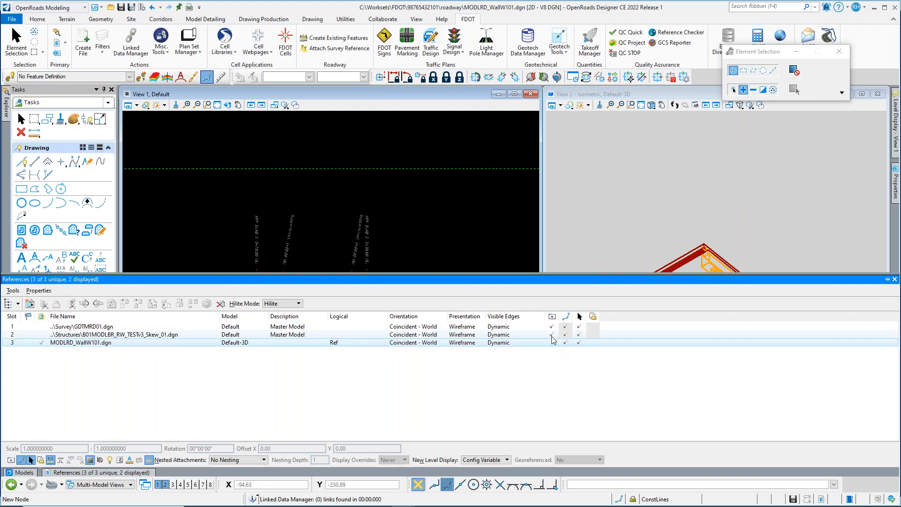
left_click(552, 335)
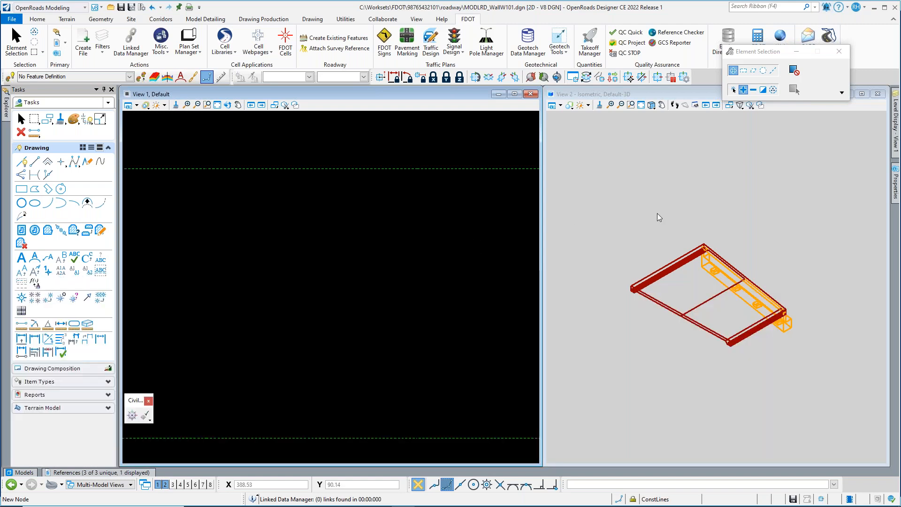
- Select the matching lengthwise edge line near the outer edge on both sides of the approach slab wireframe
left_click(748, 112)
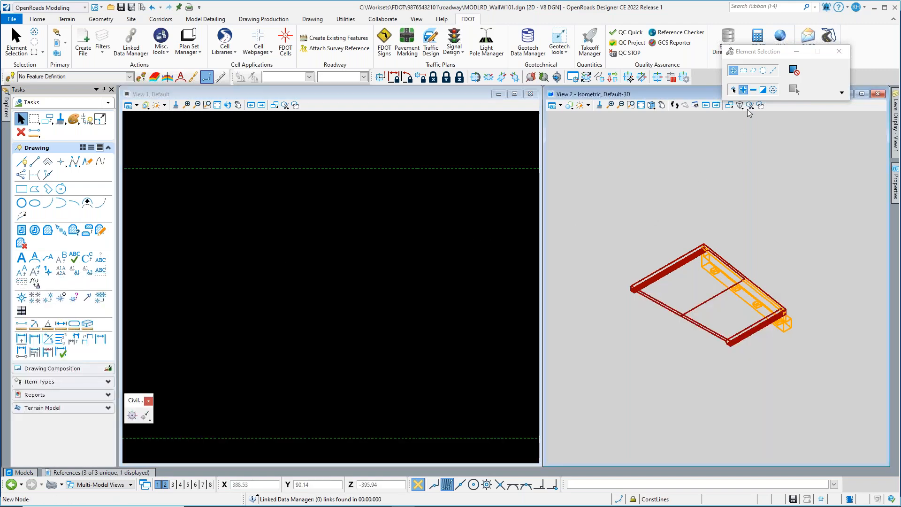
scroll(719, 301, "up", 5)
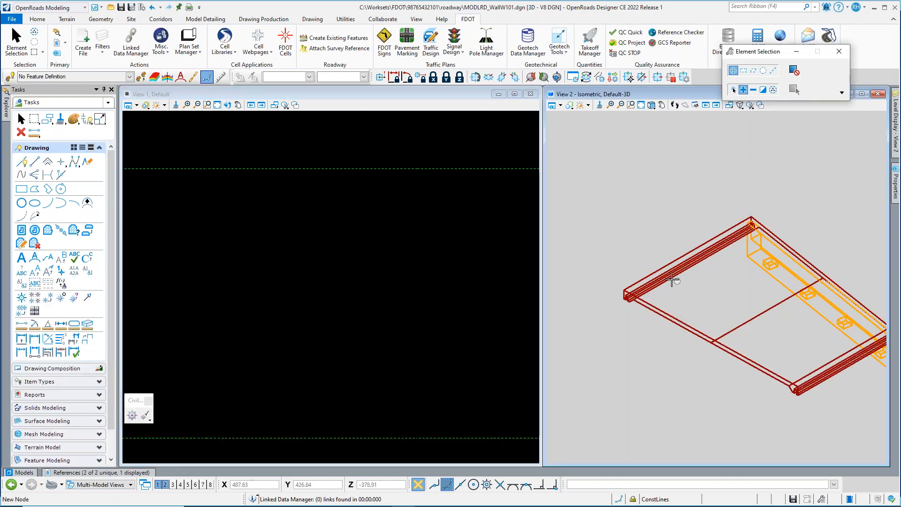
scroll(716, 314, "up", 2)
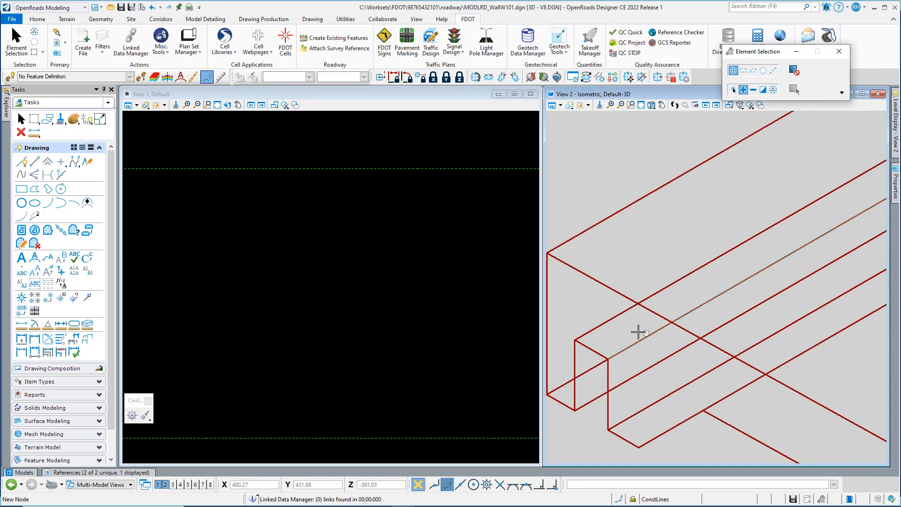
left_click(614, 319)
scroll(752, 291, "down", 6)
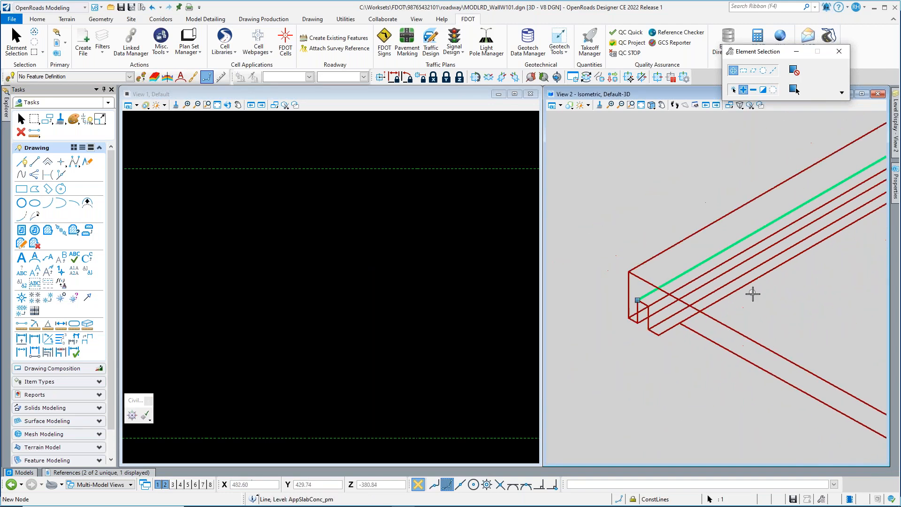
scroll(751, 301, "up", 5)
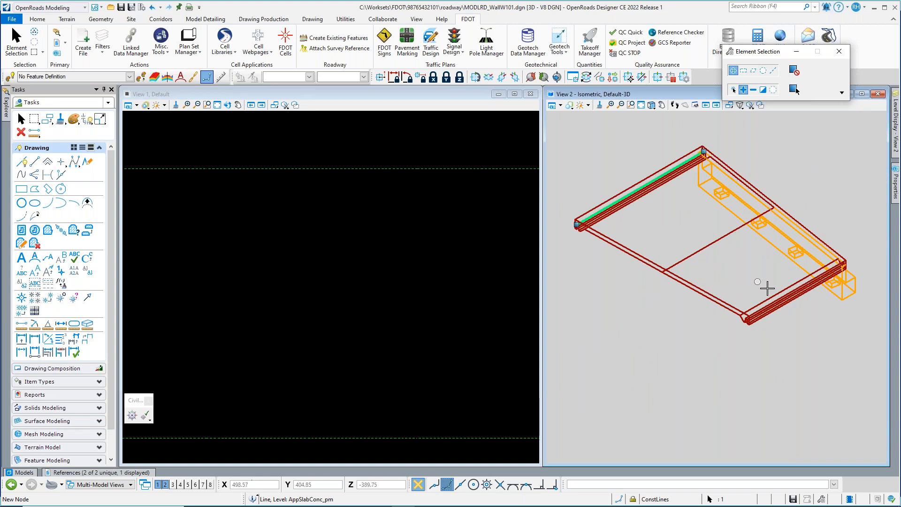
scroll(690, 313, "up", 3)
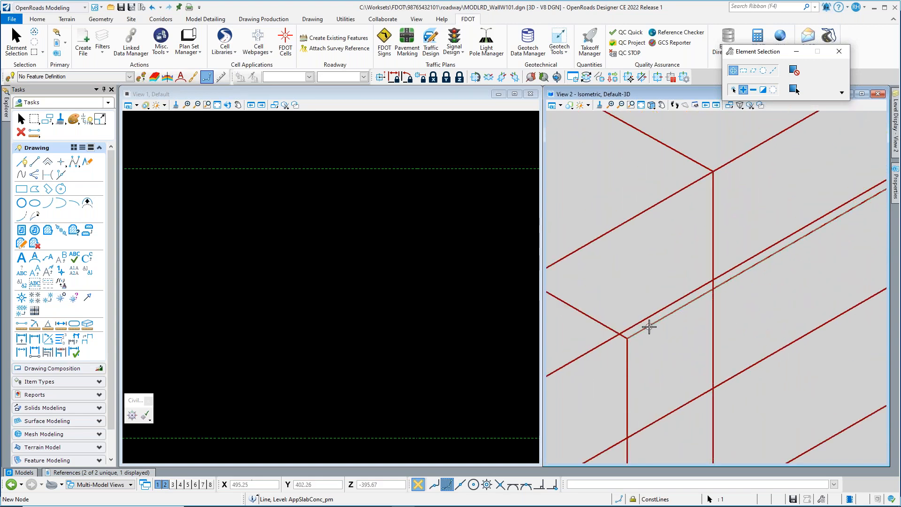
left_click(650, 328)
scroll(728, 227, "down", 3)
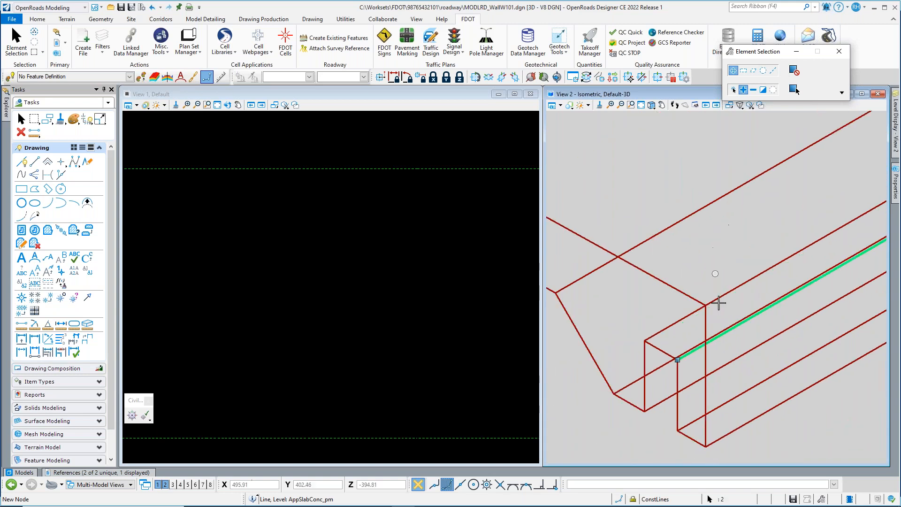
- Add the end bent cap's long bottom back edge and its two short bottom end edges to the selection
scroll(756, 296, "down", 4)
scroll(682, 190, "up", 2)
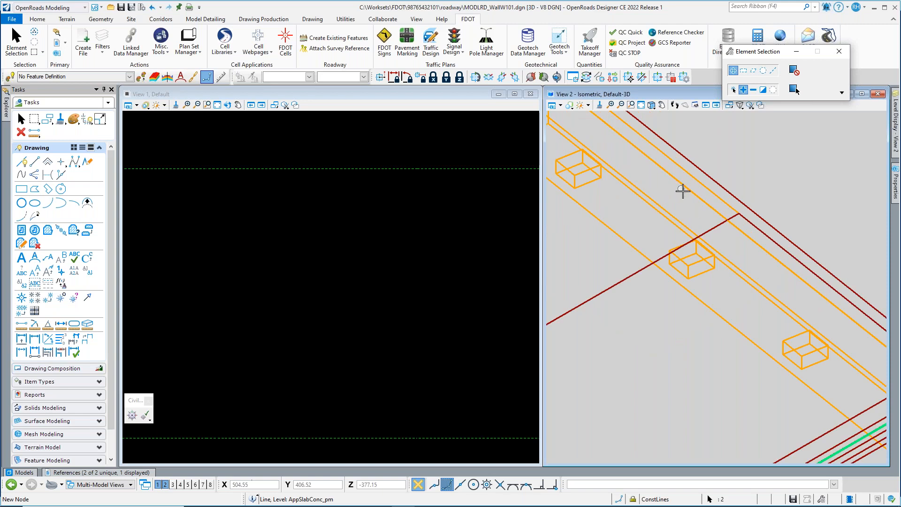
scroll(715, 255, "up", 1)
scroll(577, 266, "up", 1)
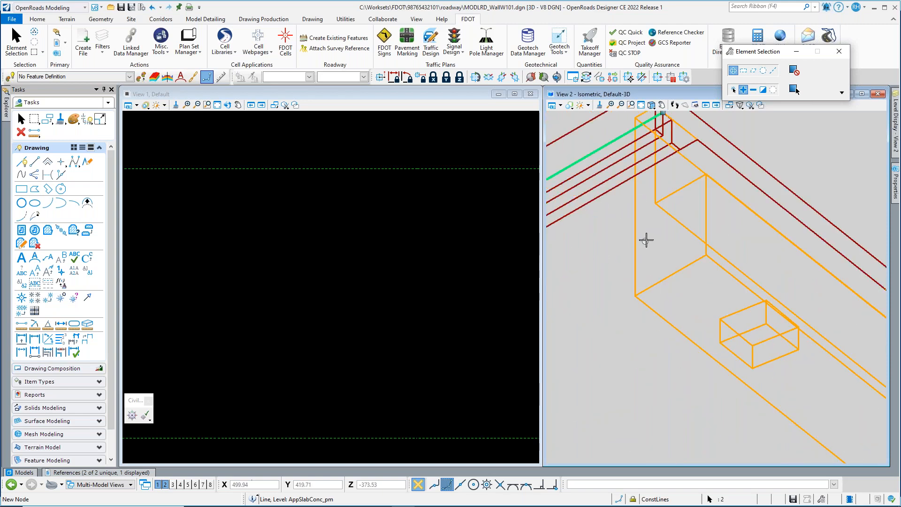
left_click(671, 274)
left_click(773, 319)
scroll(788, 347, "down", 2)
scroll(789, 351, "up", 2)
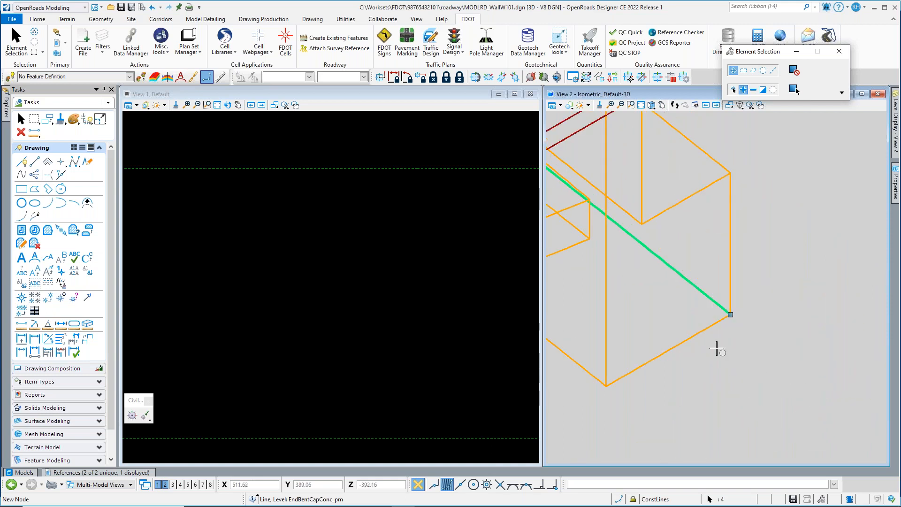
left_click(703, 332)
scroll(708, 249, "down", 3)
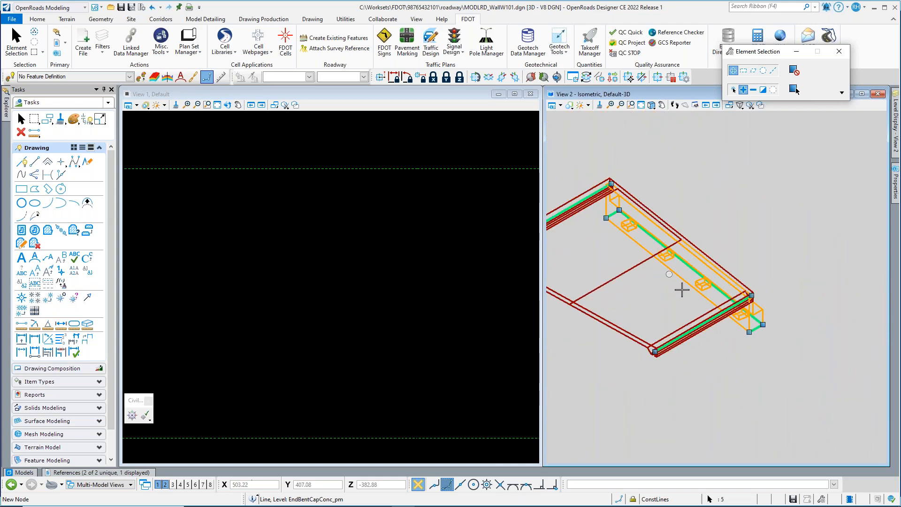
- Lock the selected approach slab and end bent cap edge lines
scroll(713, 291, "up", 1)
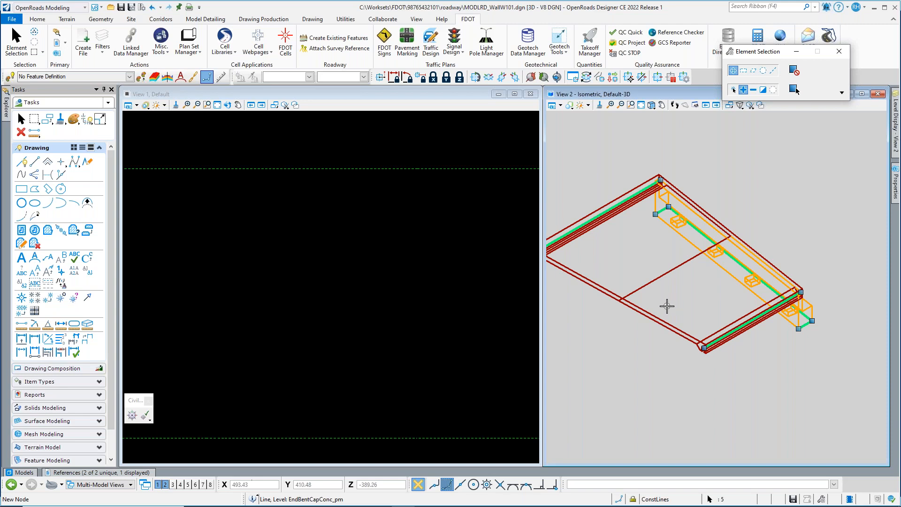
left_click(37, 19)
left_click(292, 52)
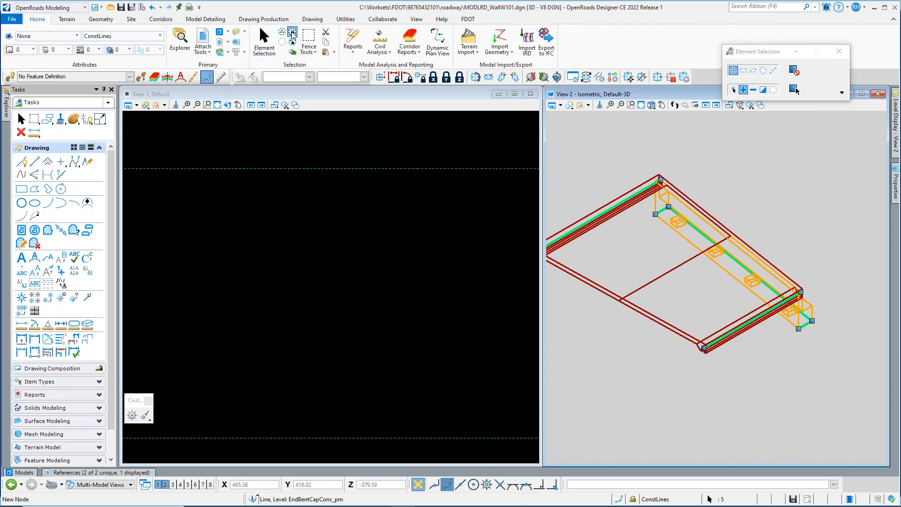
- Select the whole slab and bent cap wireframe and delete it, keeping only the locked edge lines
scroll(794, 222, "down", 2)
left_click_drag(737, 383, 547, 222)
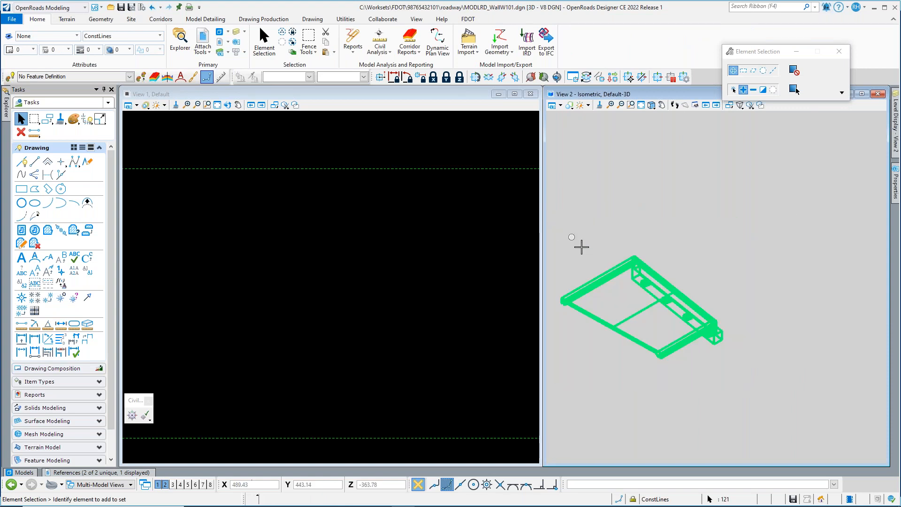
scroll(610, 273, "up", 2)
right_click(645, 174)
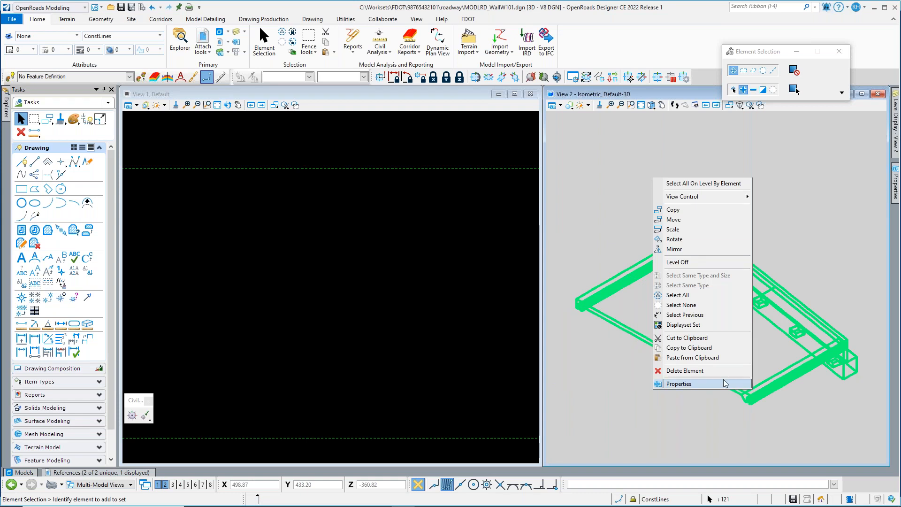
left_click(719, 370)
left_click(792, 312)
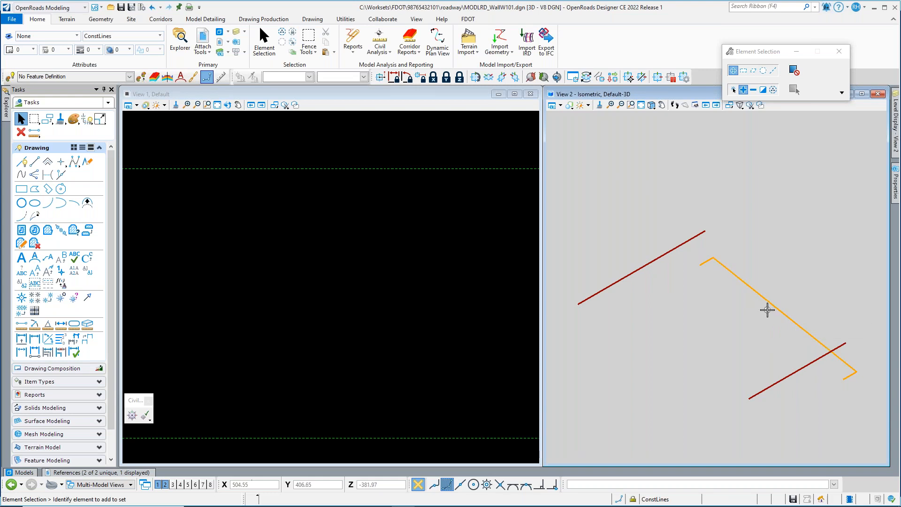
- Set the active feature definition to Const Lines Red Dash from the Roadway Design Plan/Profile 2D construction lines
scroll(376, 307, "down", 2)
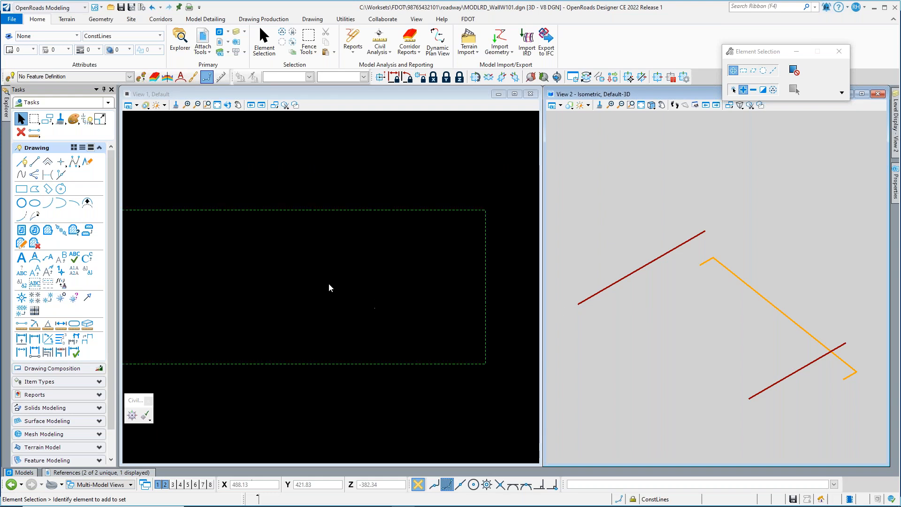
scroll(334, 292, "up", 1)
scroll(328, 288, "down", 1)
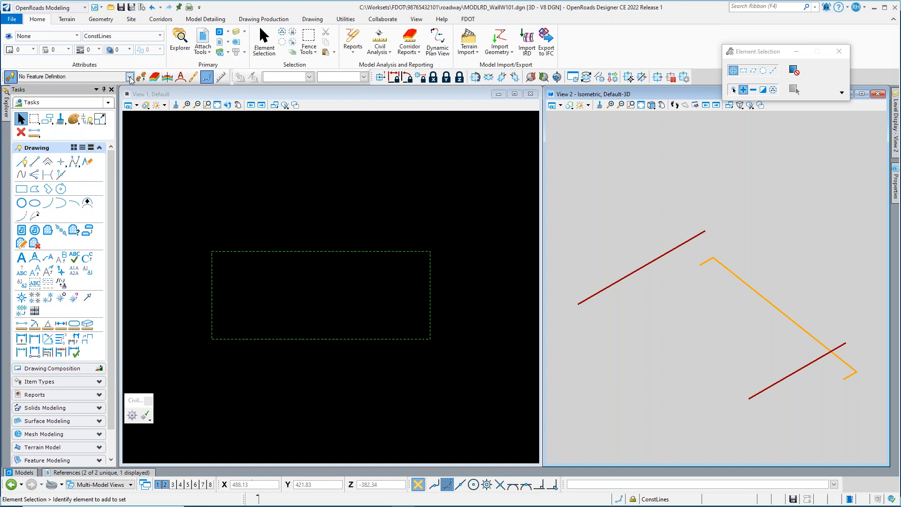
left_click(130, 77)
left_click(22, 101)
left_click(31, 125)
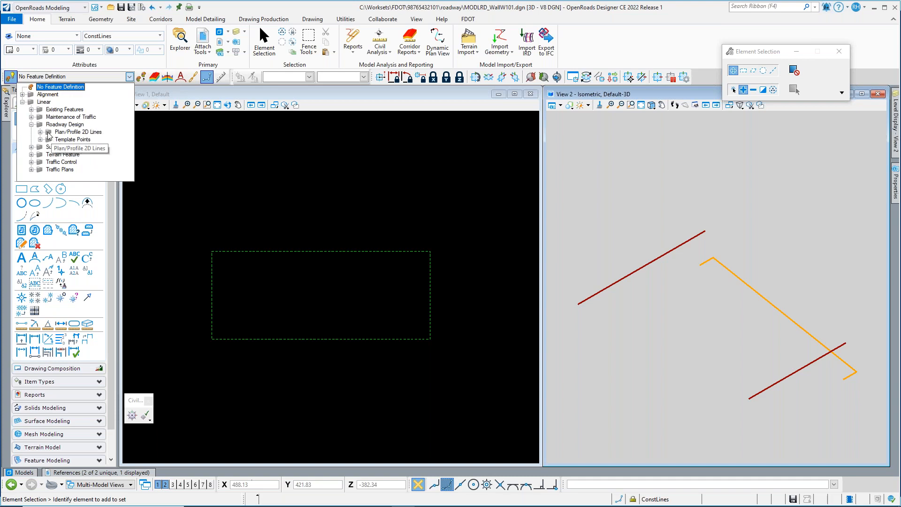
left_click(40, 131)
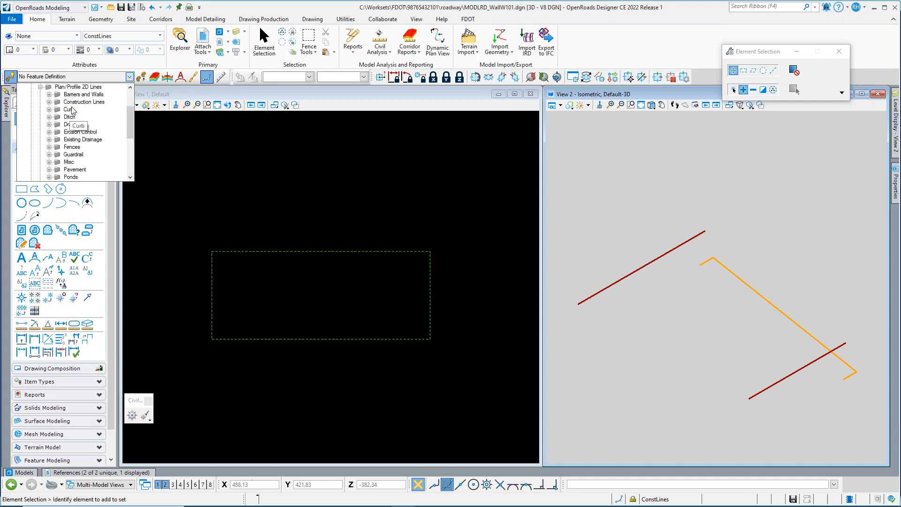
left_click(49, 102)
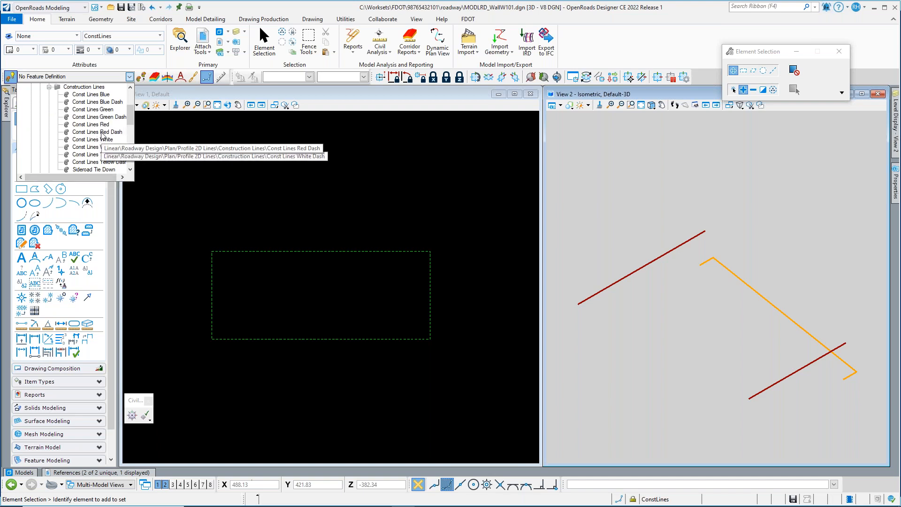
left_click(101, 133)
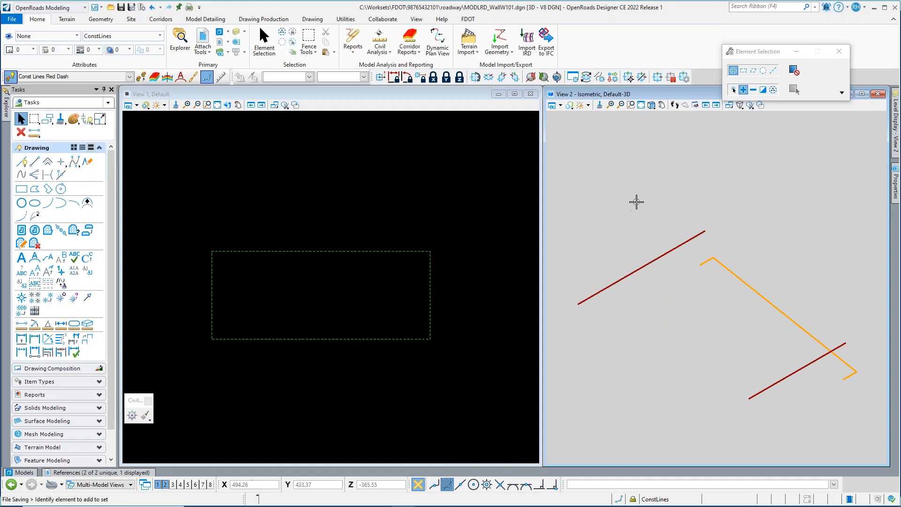
- Create 2D plan lines from the approach slab and end bent cap 3D edge lines with Plan By 3D Element
left_click(217, 105)
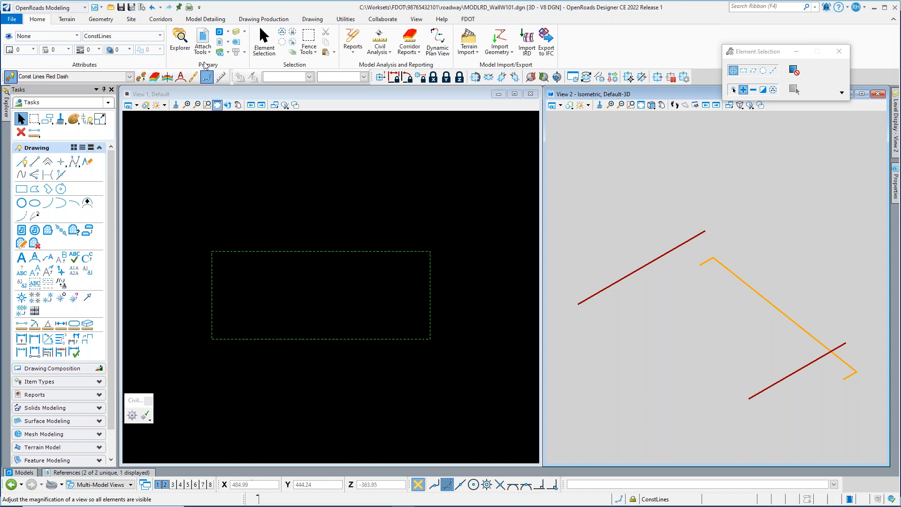
left_click(101, 19)
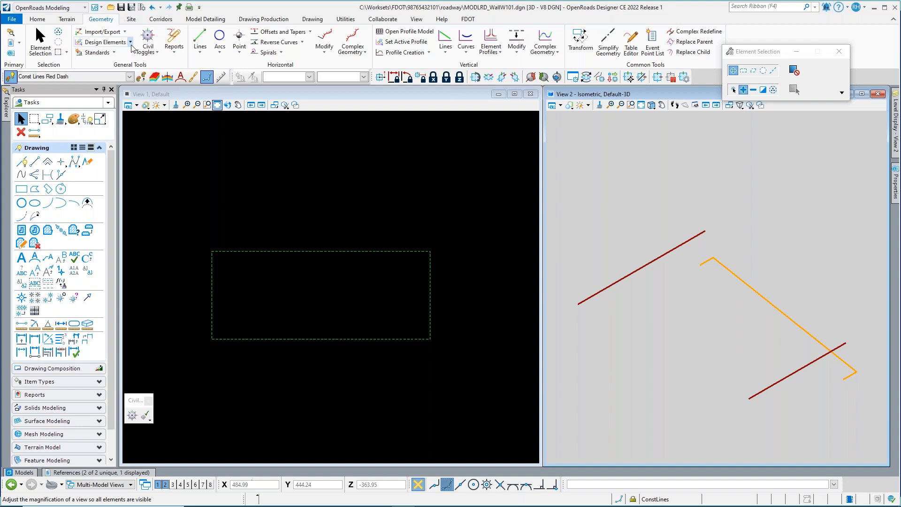
left_click(206, 19)
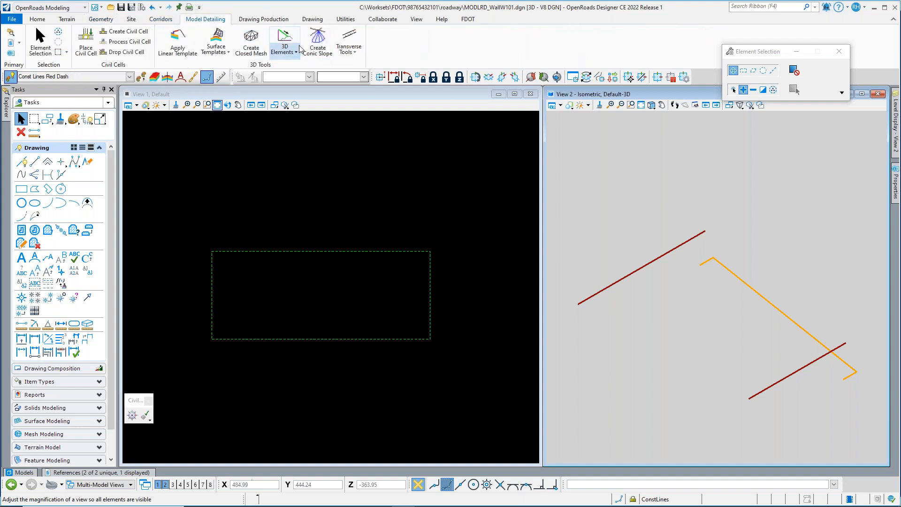
left_click(289, 50)
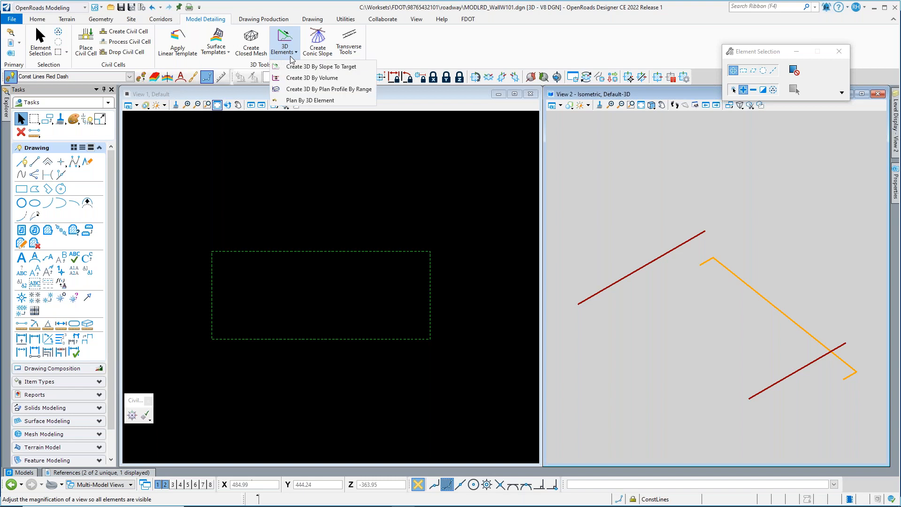
left_click(311, 101)
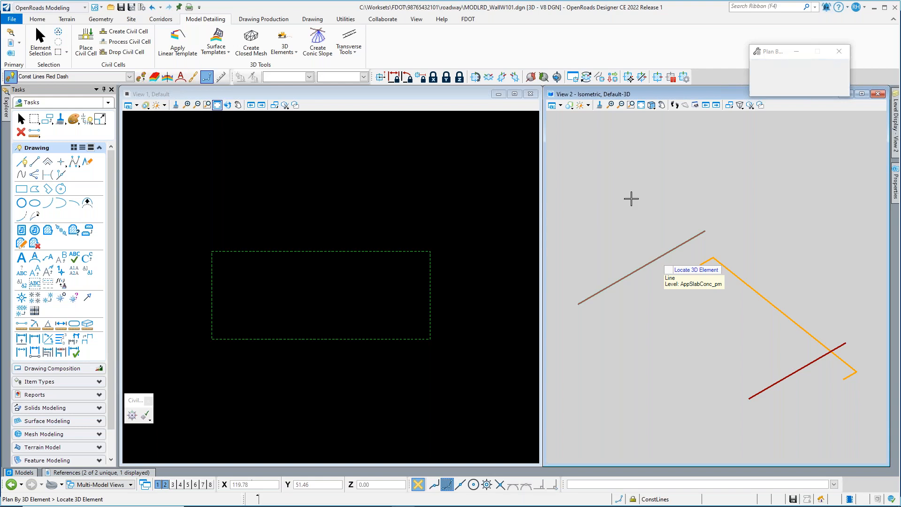
scroll(318, 296, "up", 5)
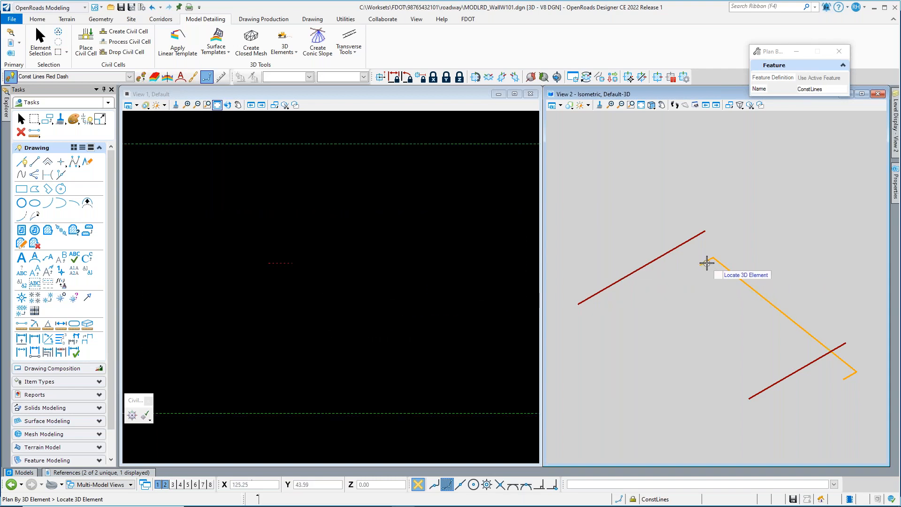
left_click(741, 283)
left_click(850, 377)
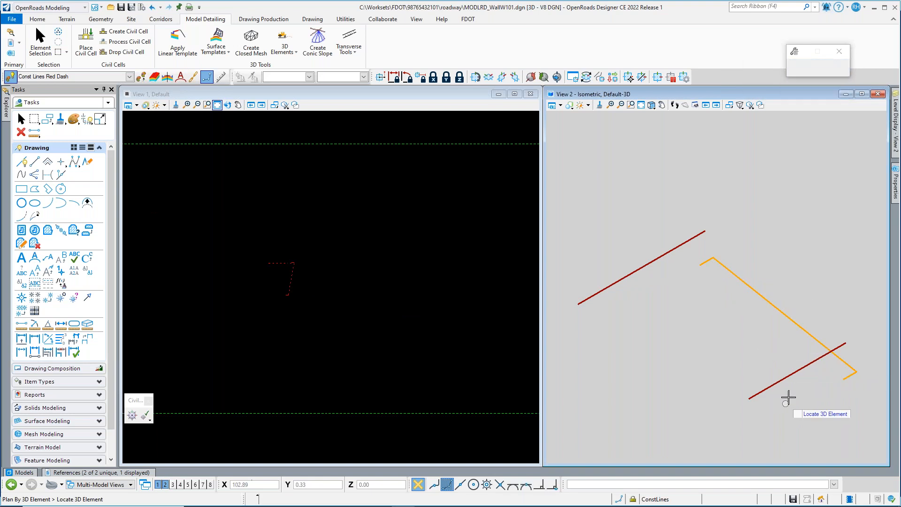
scroll(329, 289, "up", 5)
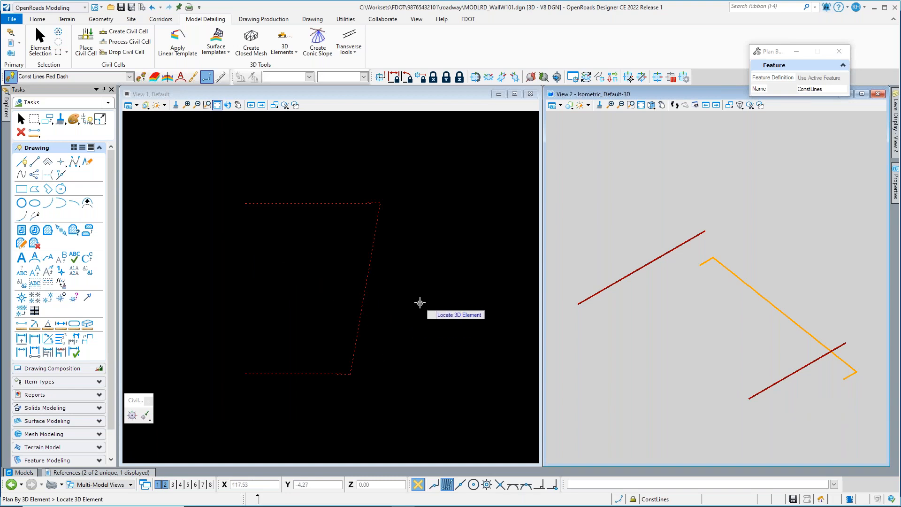
key("Escape")
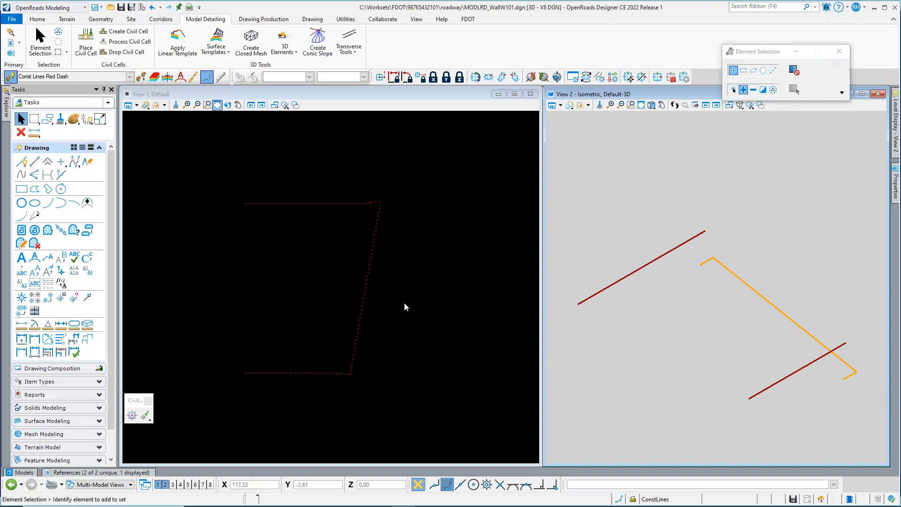
- Remove the rules from the upper approach slab line in the plan view, with element selection in new-selection mode
left_click(417, 252)
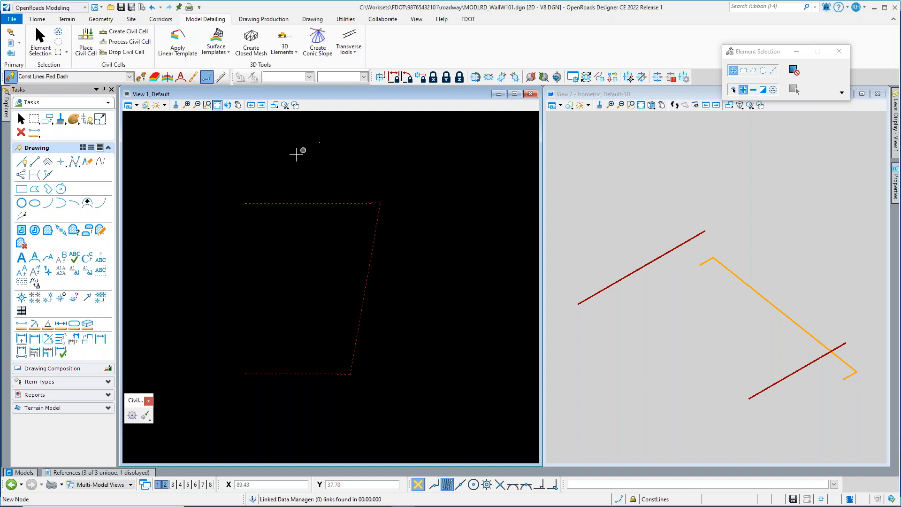
left_click(734, 90)
left_click(316, 203)
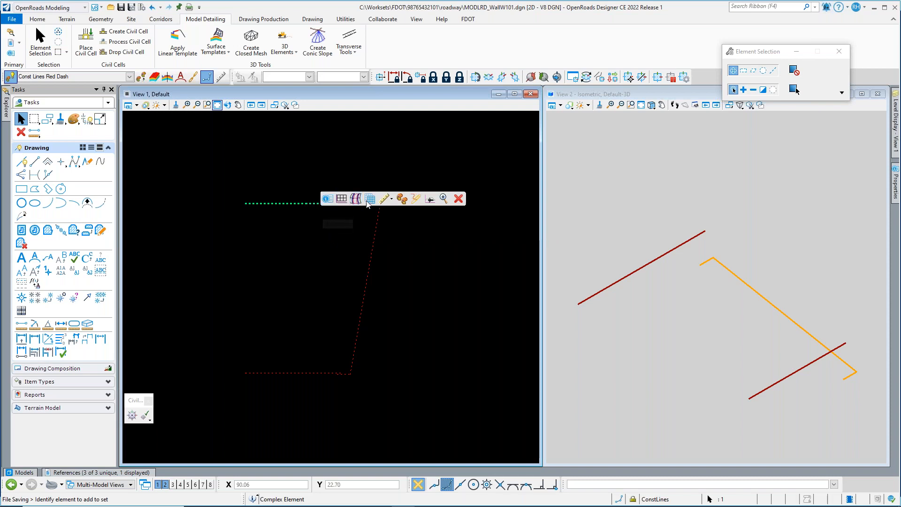
left_click(391, 199)
left_click(400, 229)
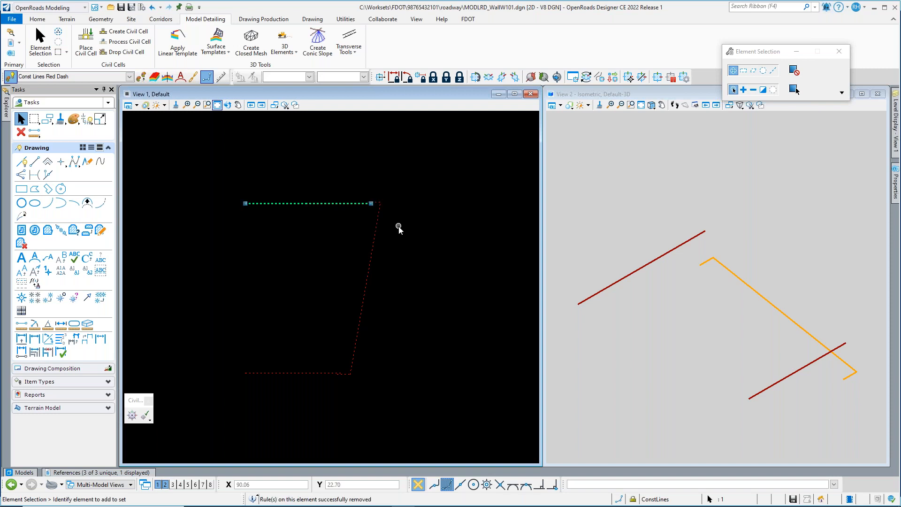
- Remove the rules from the upper short end bent cap line in the plan view
left_click(375, 202)
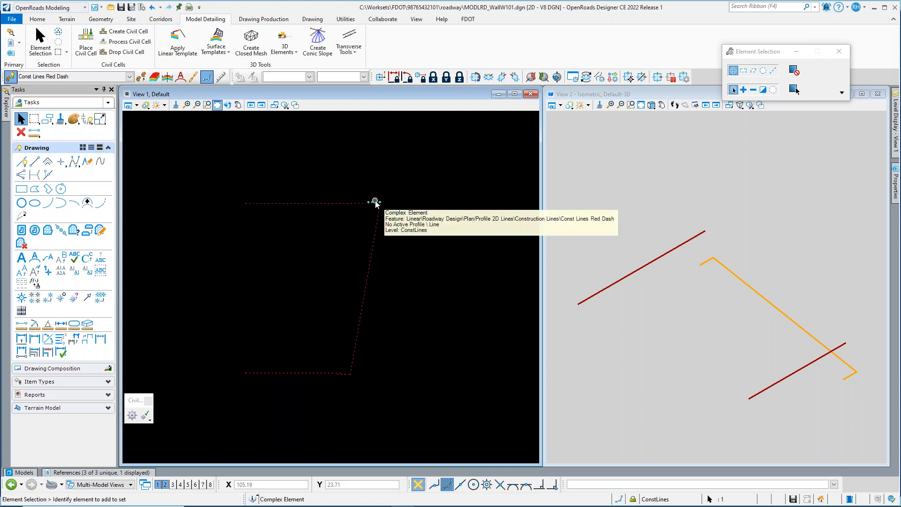
mouse_move(377, 207)
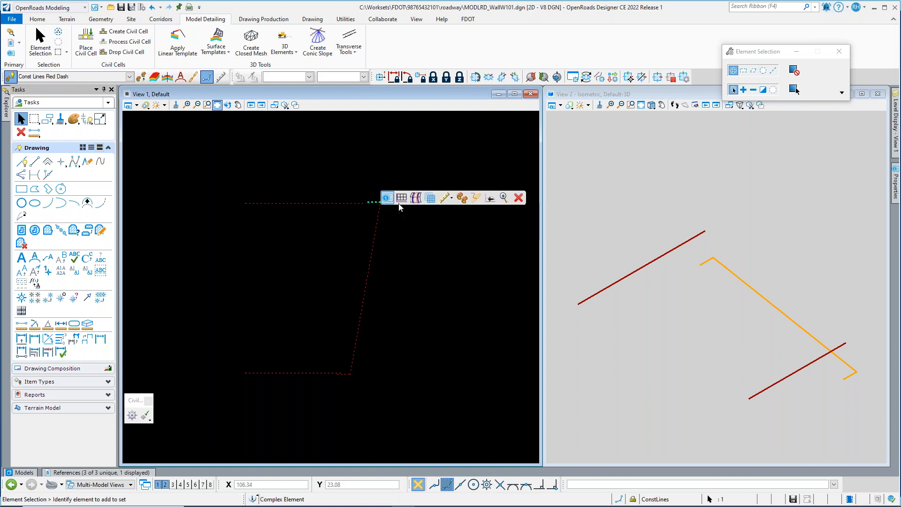
left_click(446, 198)
left_click(458, 230)
left_click(394, 235)
- Remove the rules from the long skewed end bent cap line in the plan view
left_click(375, 234)
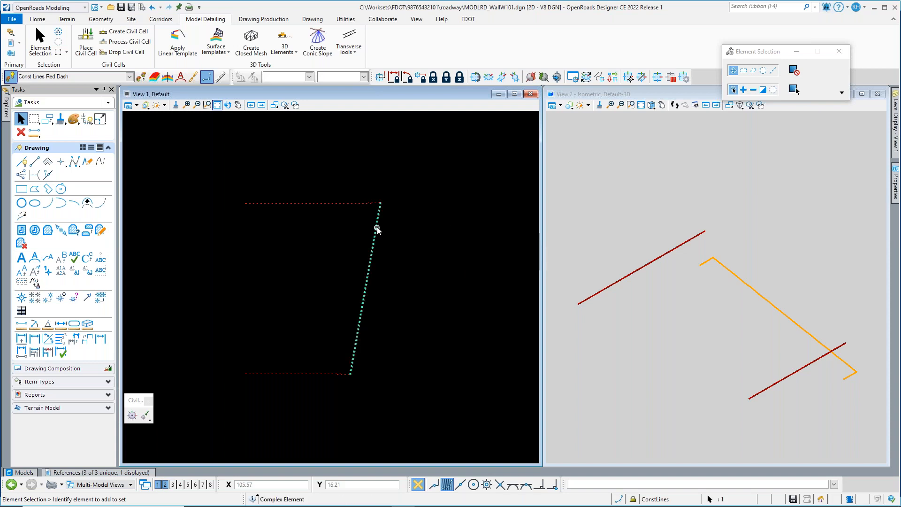
mouse_move(378, 230)
left_click(453, 222)
left_click(463, 254)
left_click(404, 348)
- Remove the rules from the lower short end bent cap line and the lower approach slab line
left_click(346, 376)
left_click(418, 369)
left_click(429, 386)
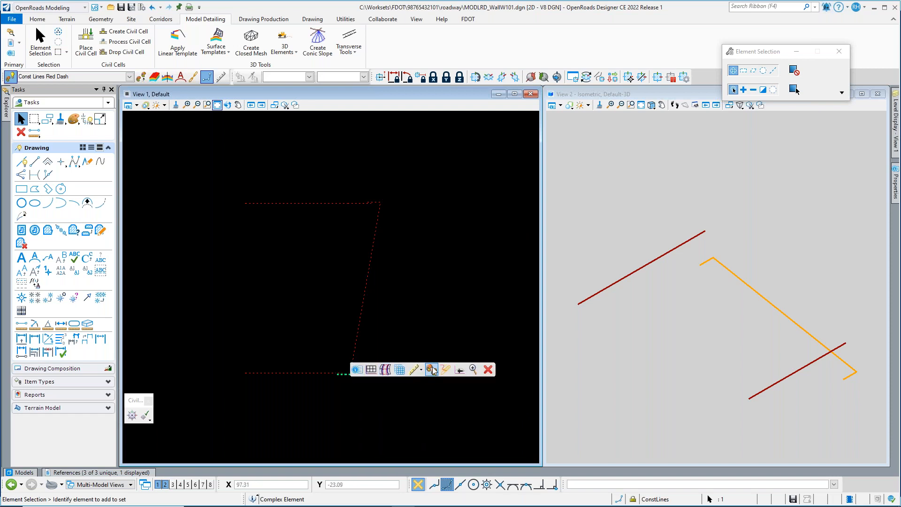
left_click(431, 370)
left_click(429, 394)
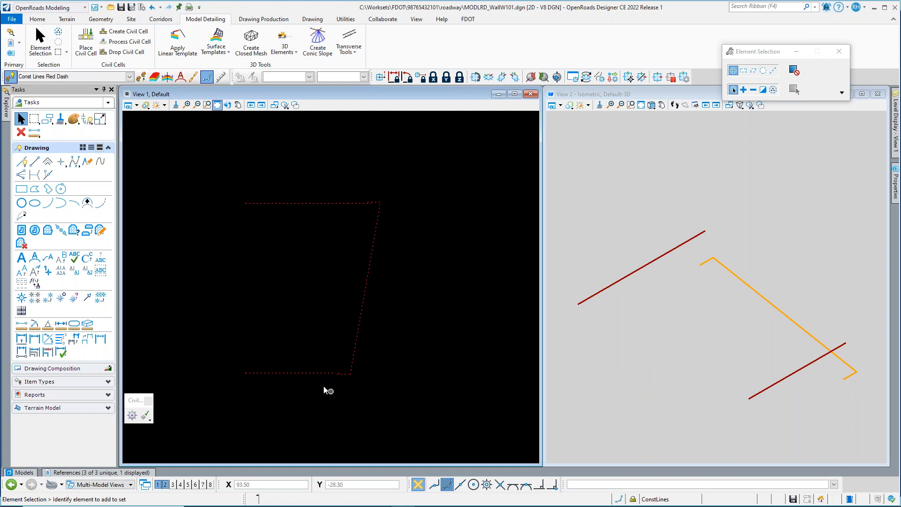
mouse_move(307, 375)
left_click(381, 367)
- Open the profile model of the upper approach slab line in View 4
left_click(302, 204)
mouse_move(302, 203)
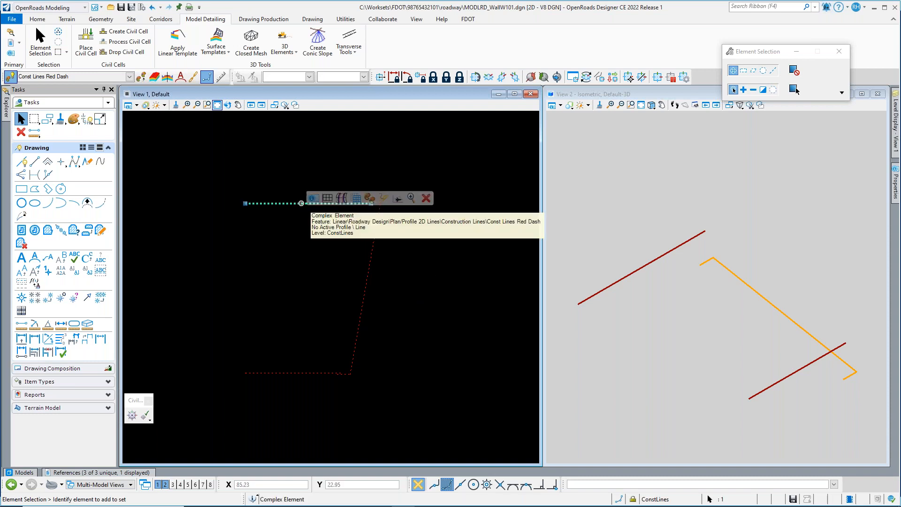
left_click(329, 199)
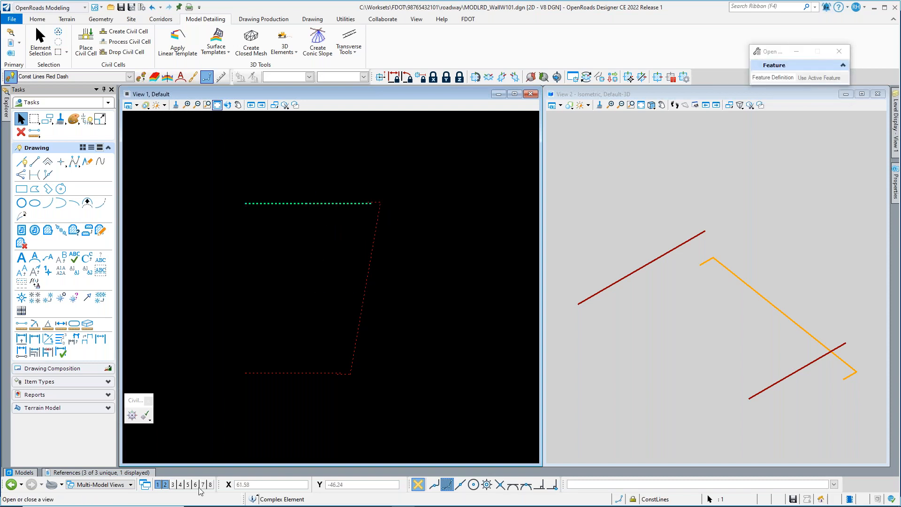
left_click(181, 485)
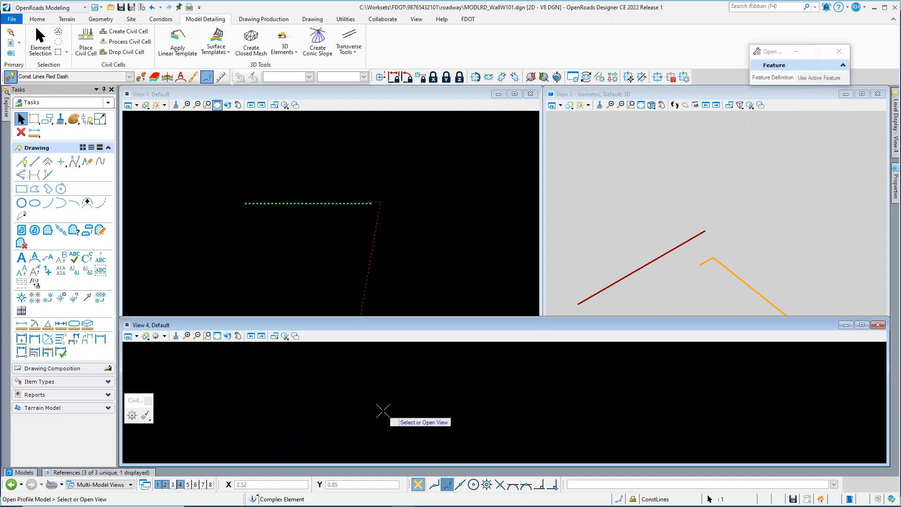
left_click(383, 413)
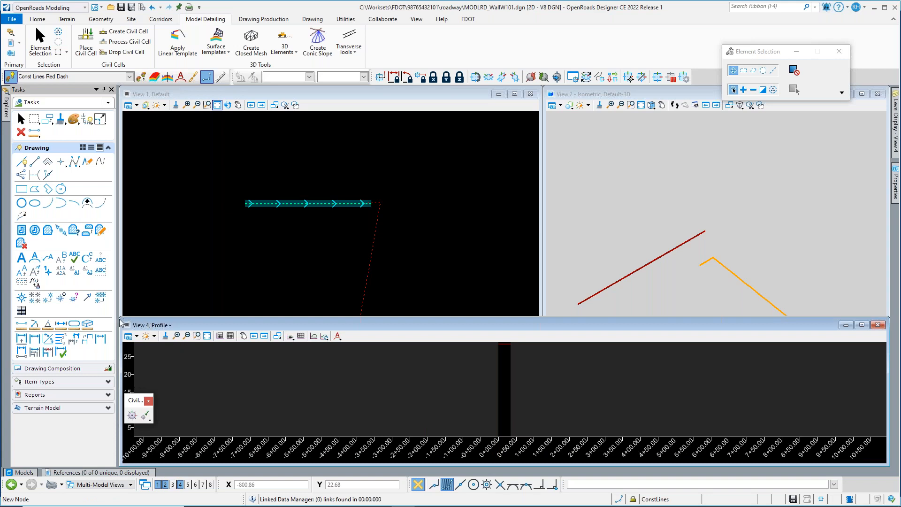
- Shrink the View 4 profile window, place it over the 3D view and fit the profile in it
left_click_drag(120, 317, 656, 180)
left_click_drag(740, 184, 717, 194)
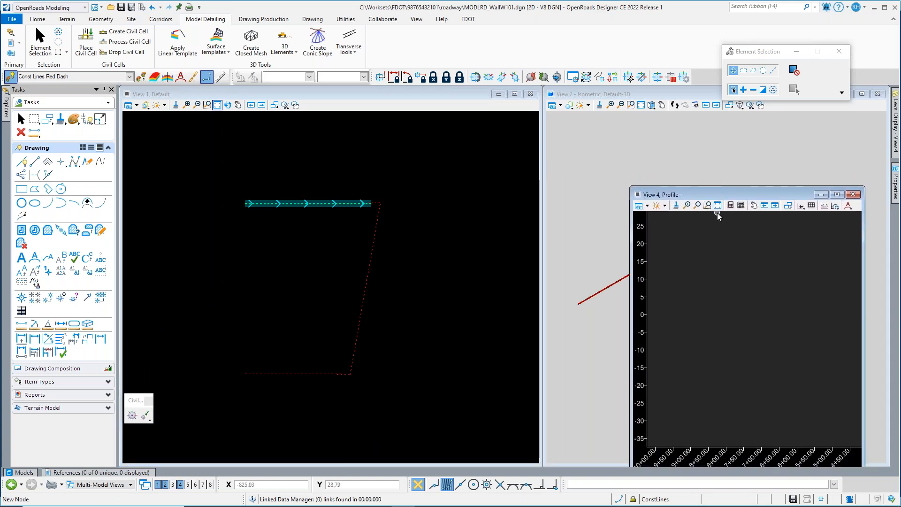
left_click(719, 205)
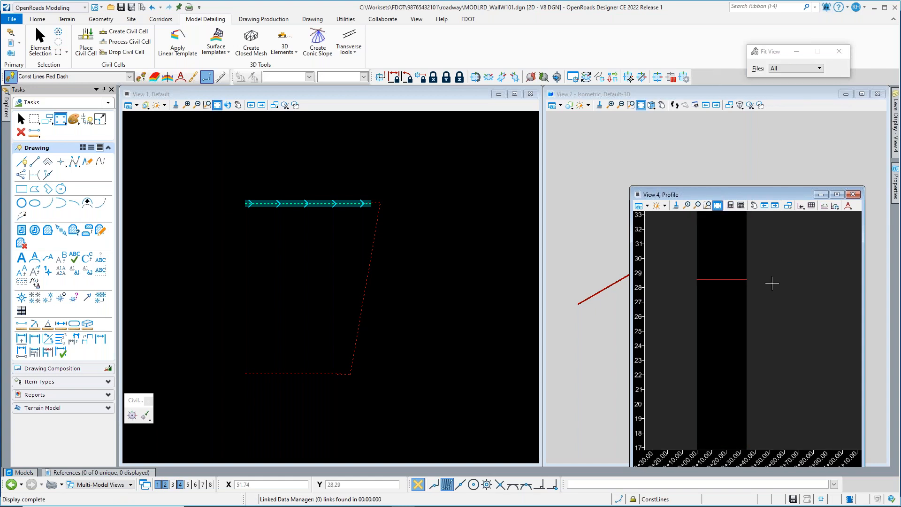
key("Escape")
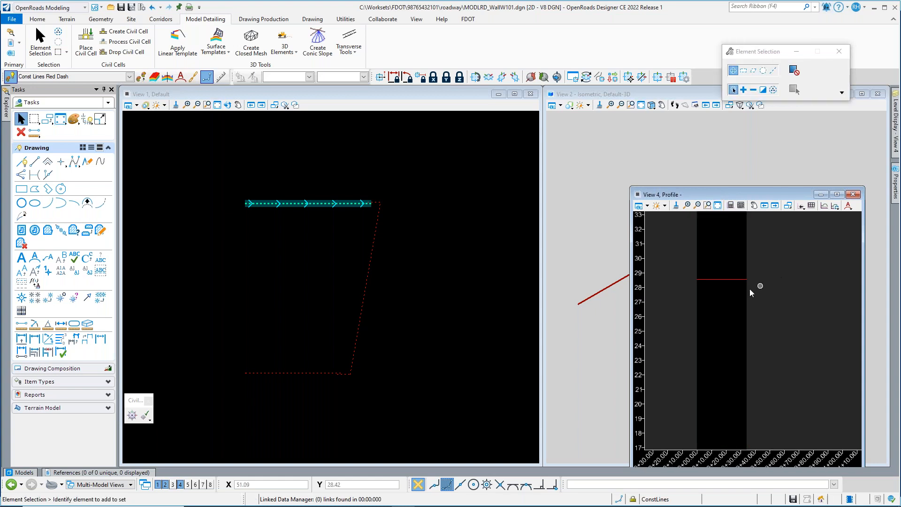
- Remove the rules from the upper approach slab line's profile and set it as the active profile
left_click(721, 282)
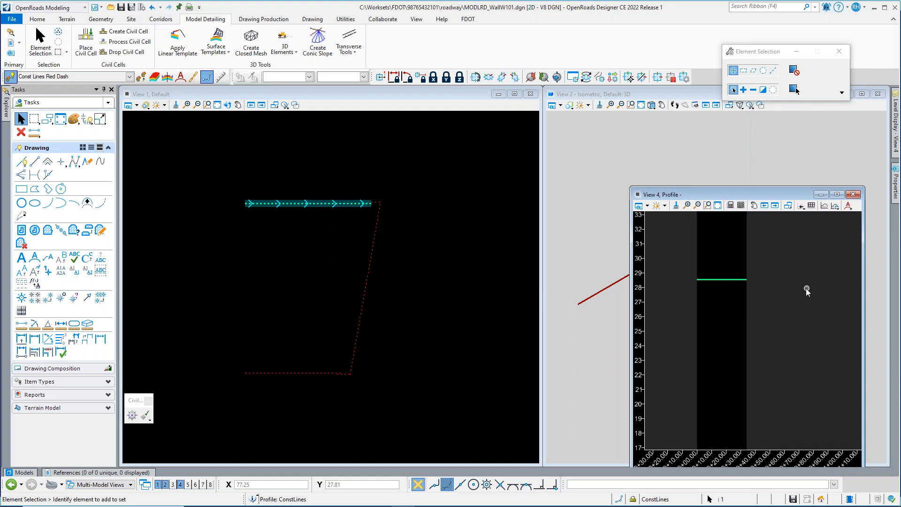
mouse_move(721, 280)
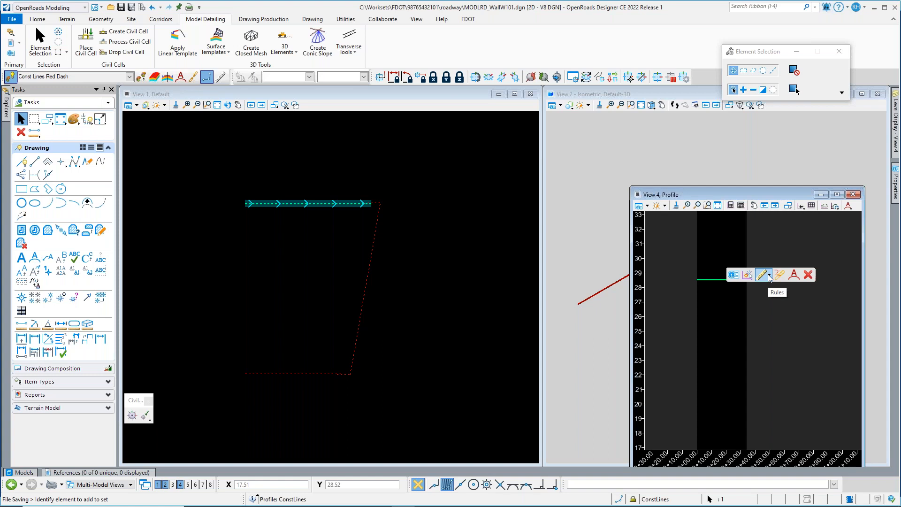
left_click(769, 278)
left_click(769, 304)
left_click(723, 279)
left_click(757, 273)
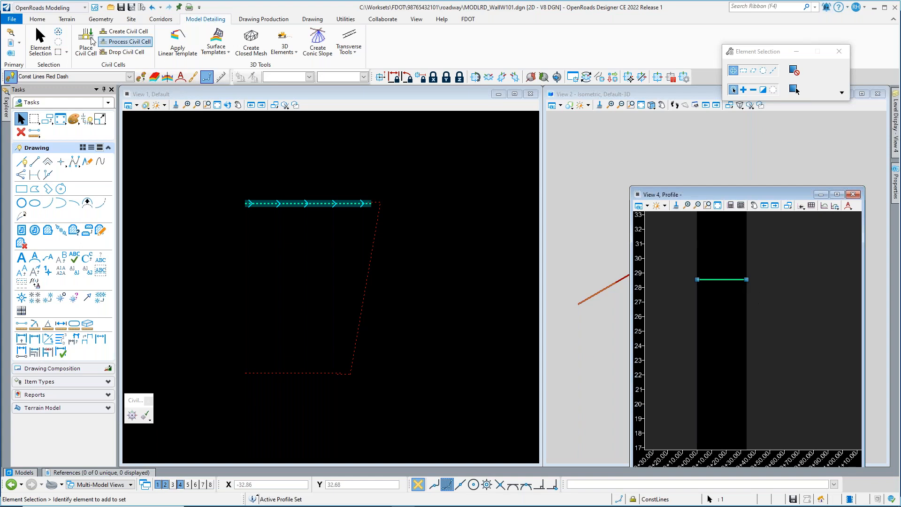
- Convert the upper approach slab line's profile into a civil rule feature
left_click(100, 20)
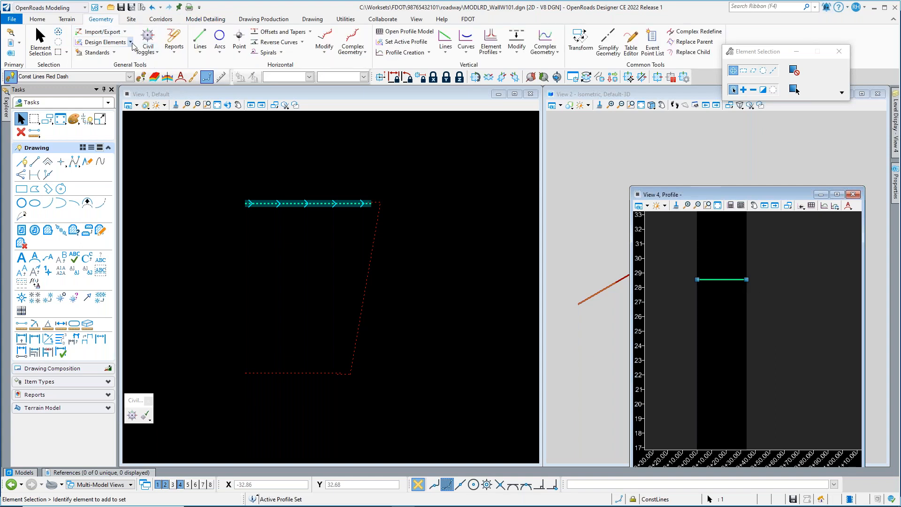
left_click(131, 43)
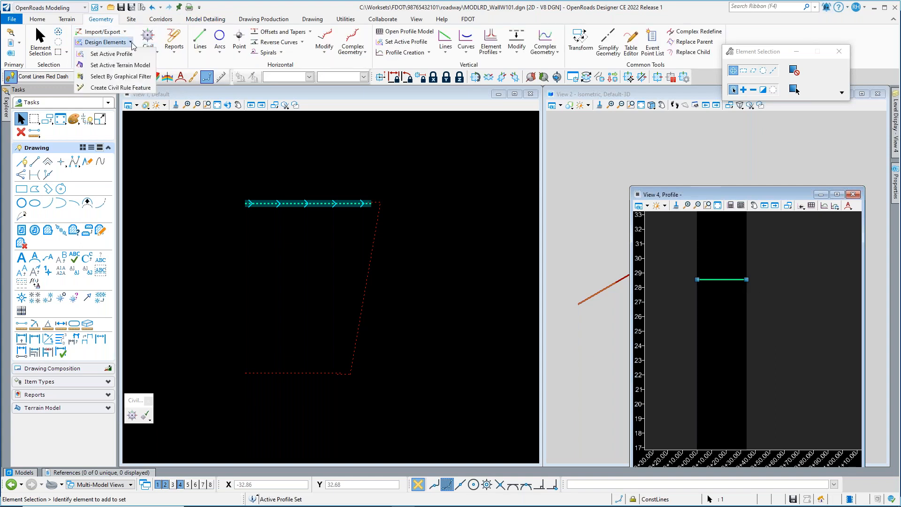
left_click(120, 87)
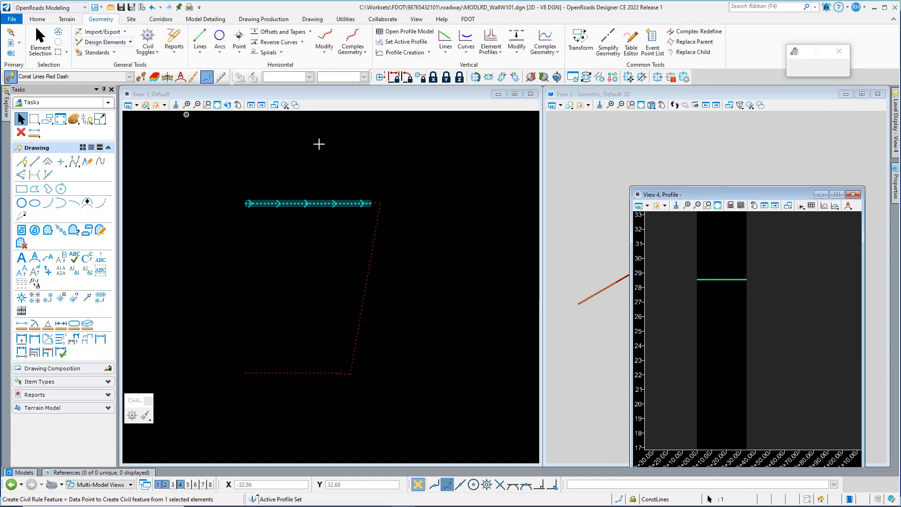
left_click(712, 261)
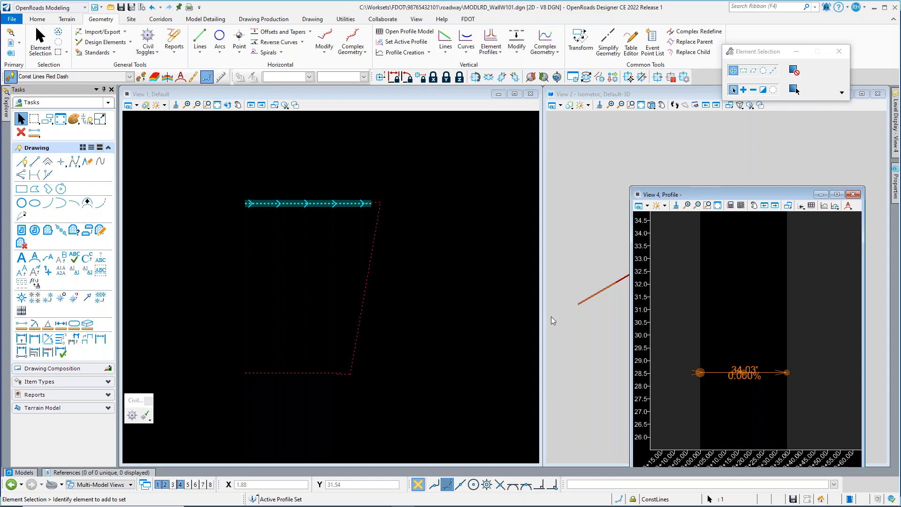
- Open the profile model of the upper short end bent cap line in View 4
left_click(374, 201)
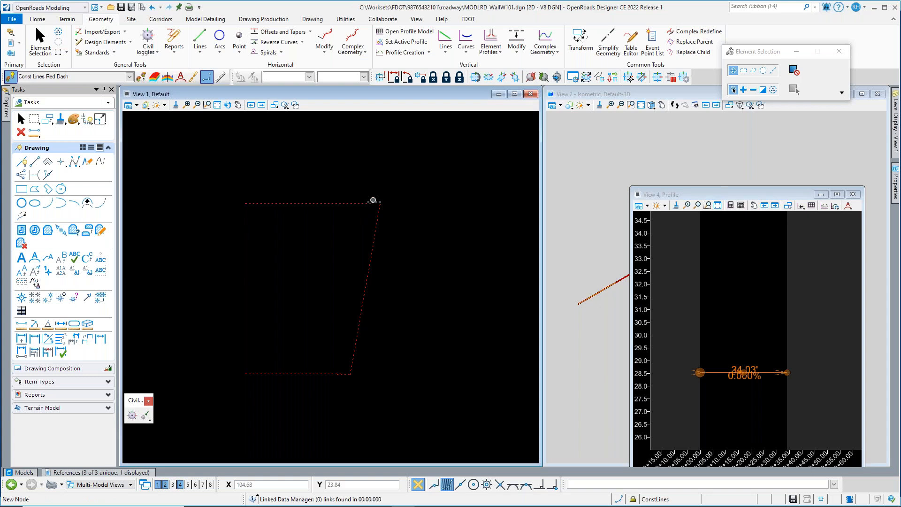
mouse_move(373, 202)
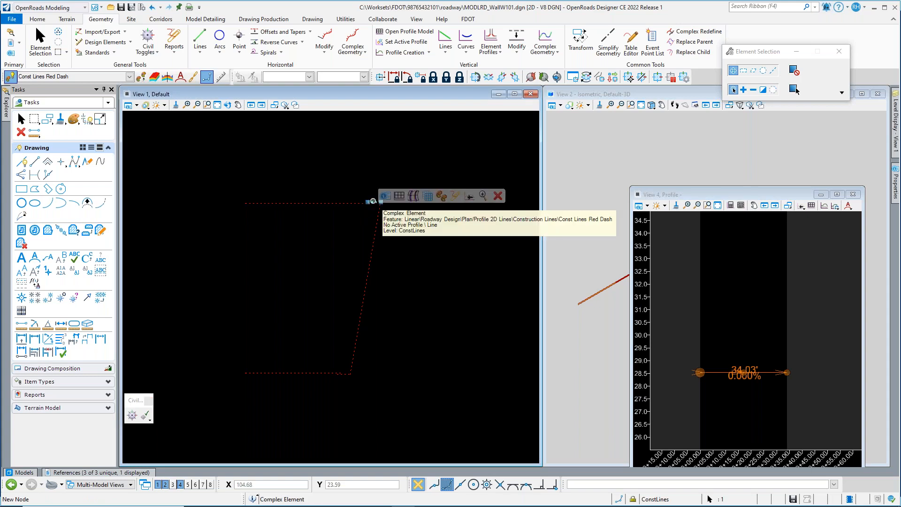
left_click(400, 196)
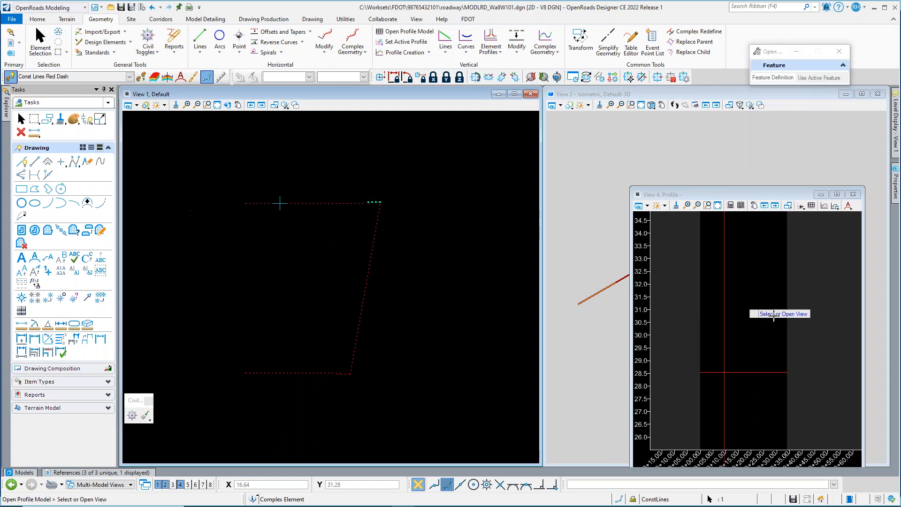
left_click(751, 334)
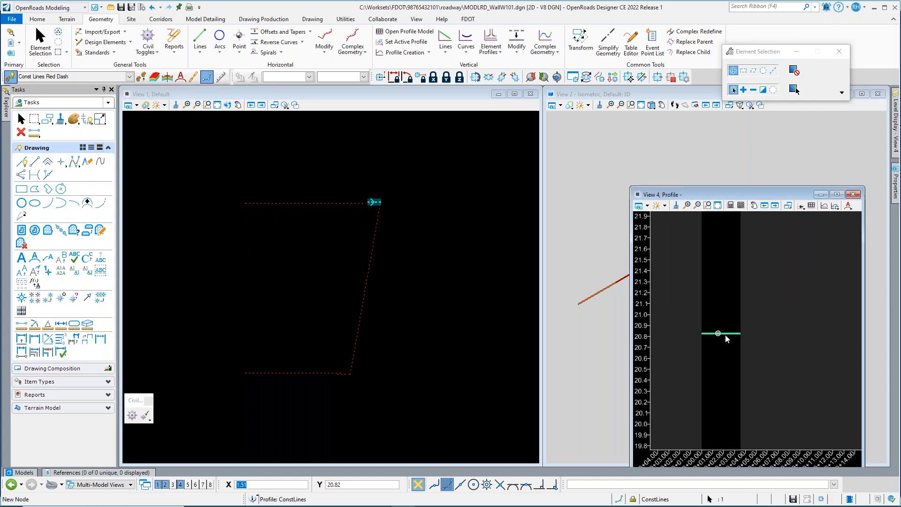
- Remove the rules from the upper short end bent cap line's profile and set it as the active profile
mouse_move(725, 335)
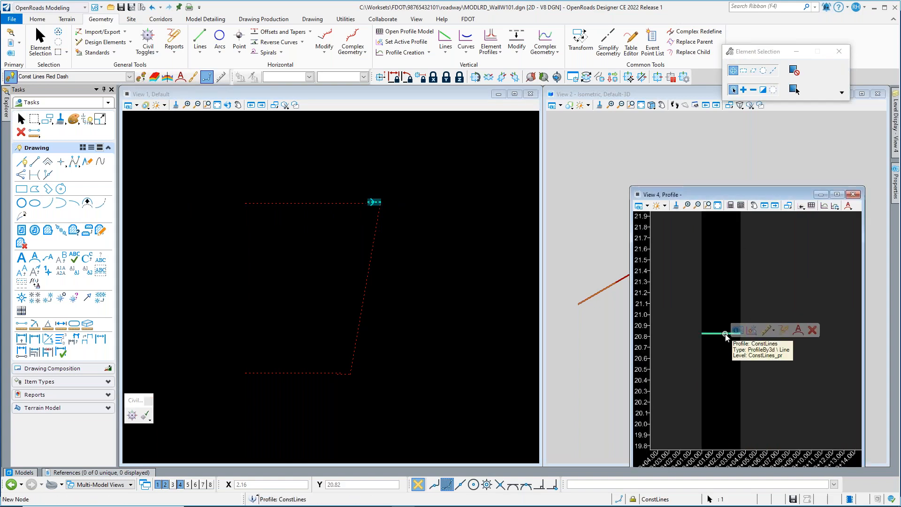
left_click(772, 333)
left_click(779, 358)
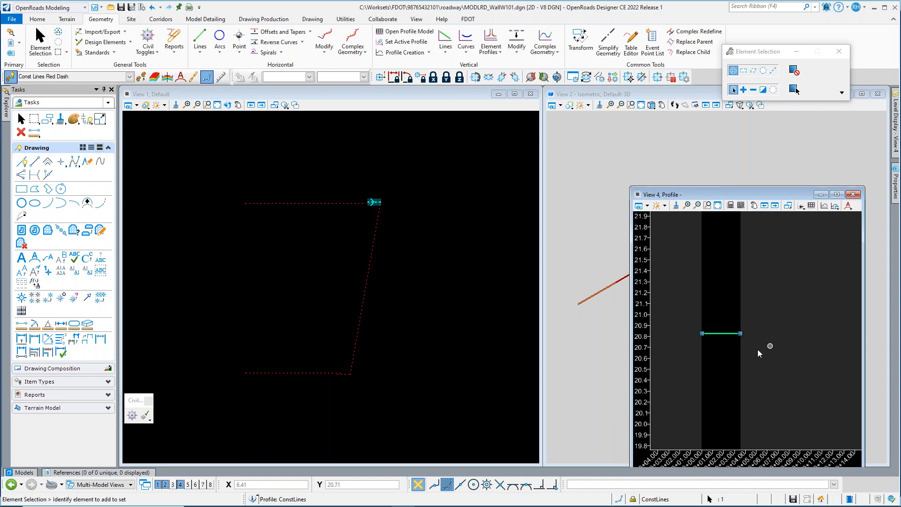
left_click(719, 335)
mouse_move(720, 335)
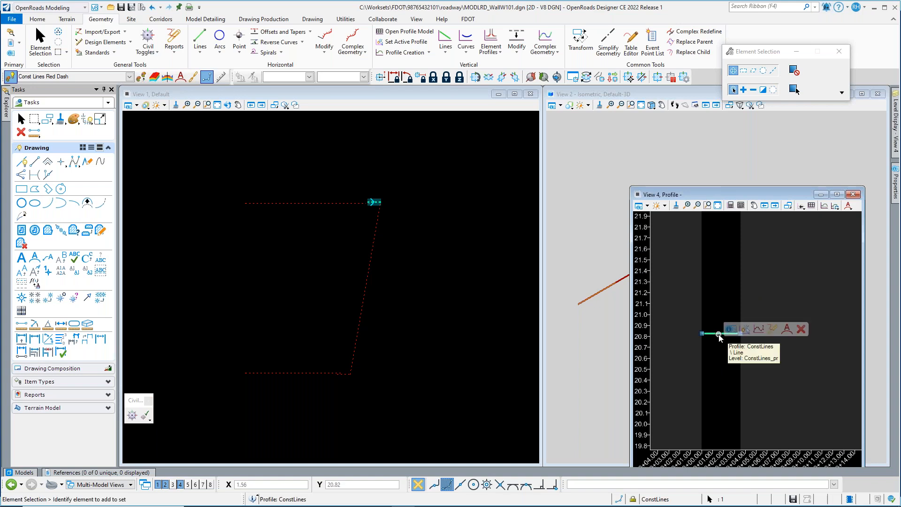
left_click(745, 329)
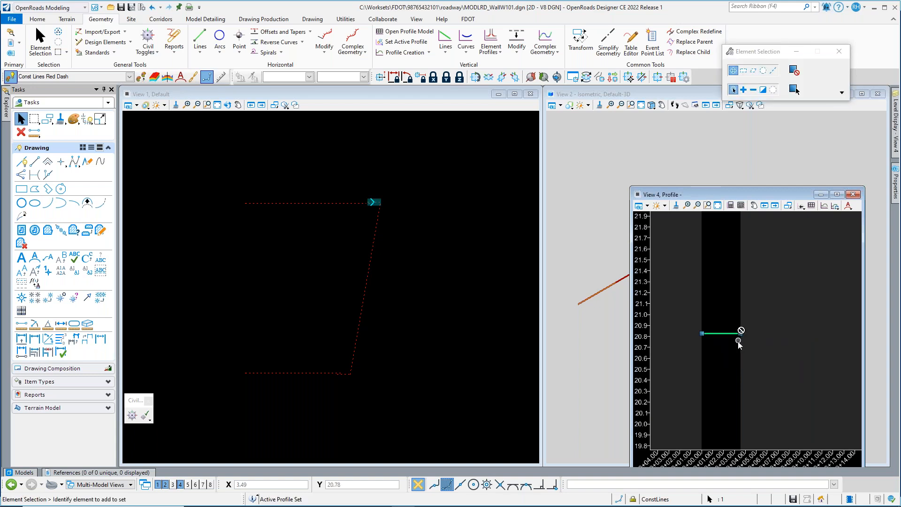
- Convert the upper short end bent cap line's profile into a civil rule feature
left_click(130, 43)
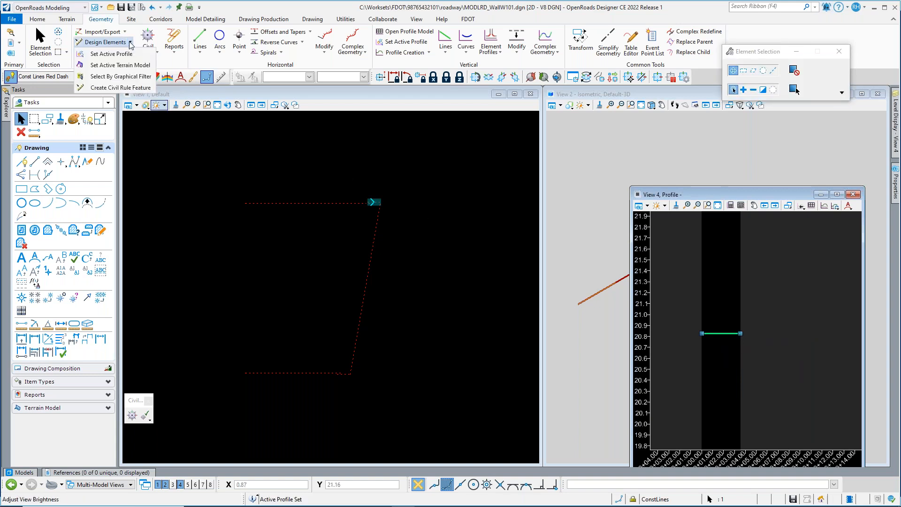
left_click(108, 82)
left_click(712, 314)
scroll(713, 314, "up", 2)
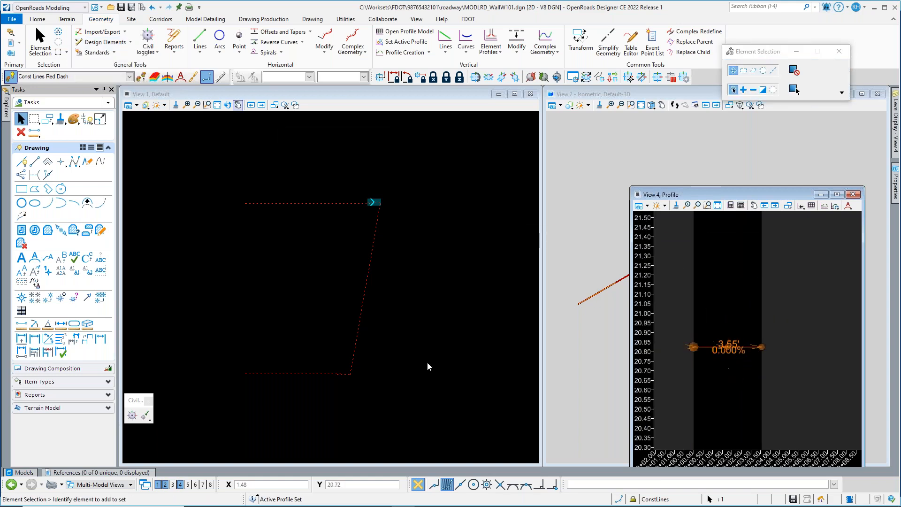
- Open the profile model of the long skewed end bent cap line in View 4
left_click(368, 263)
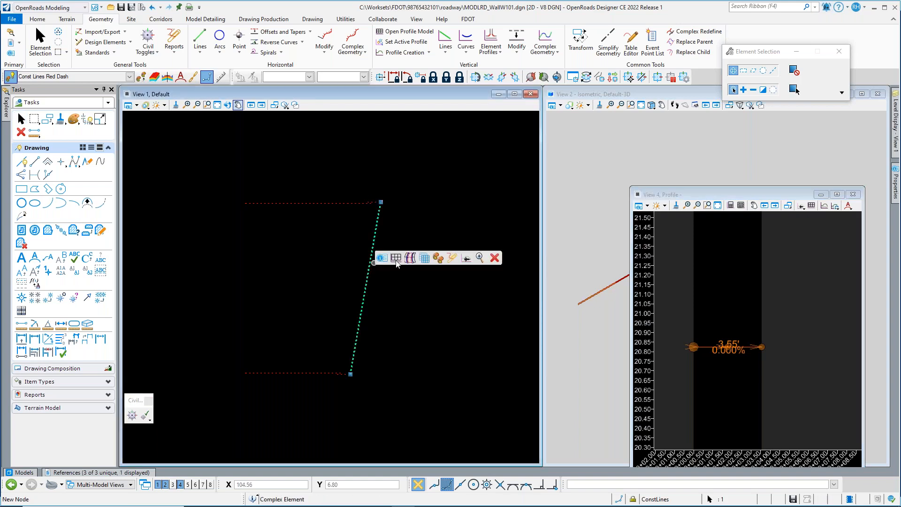
left_click(396, 258)
left_click(723, 291)
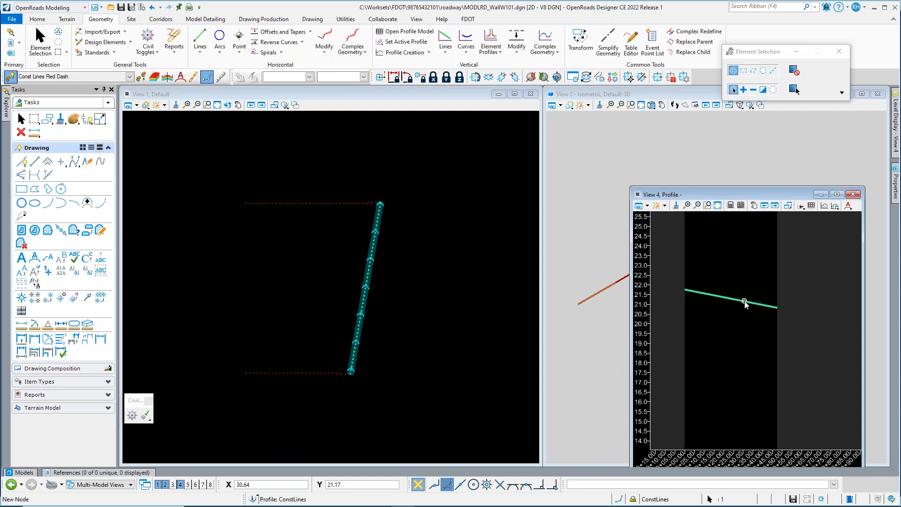
- Remove the rules from the long skewed end bent cap line's profile and make it the active profile
mouse_move(745, 302)
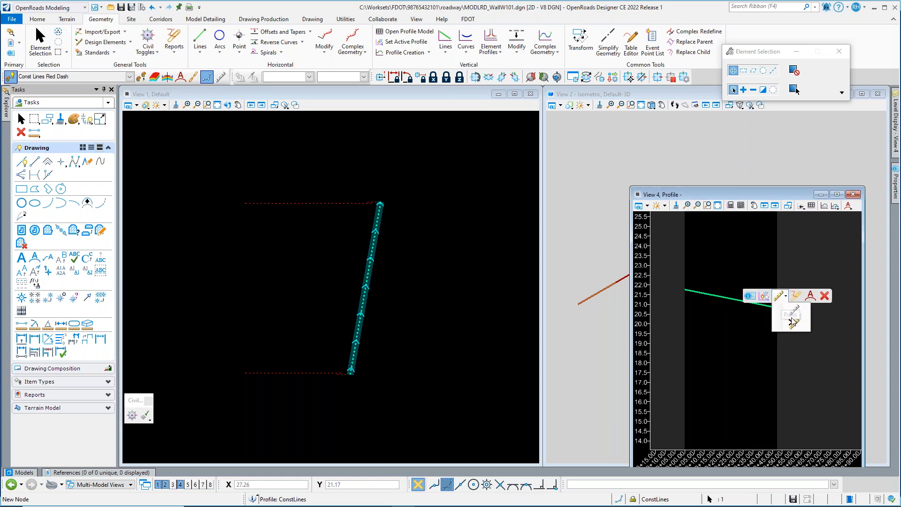
left_click(745, 306)
mouse_move(742, 301)
left_click(768, 296)
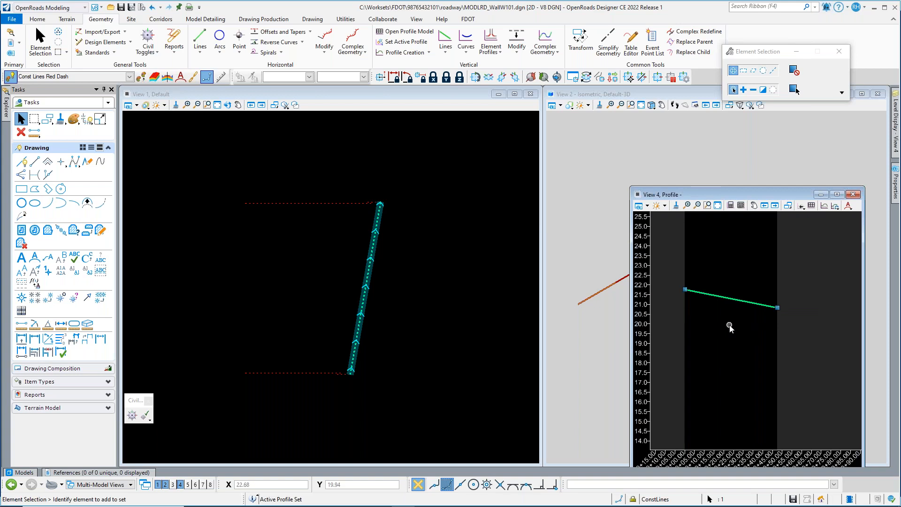
left_click(730, 325)
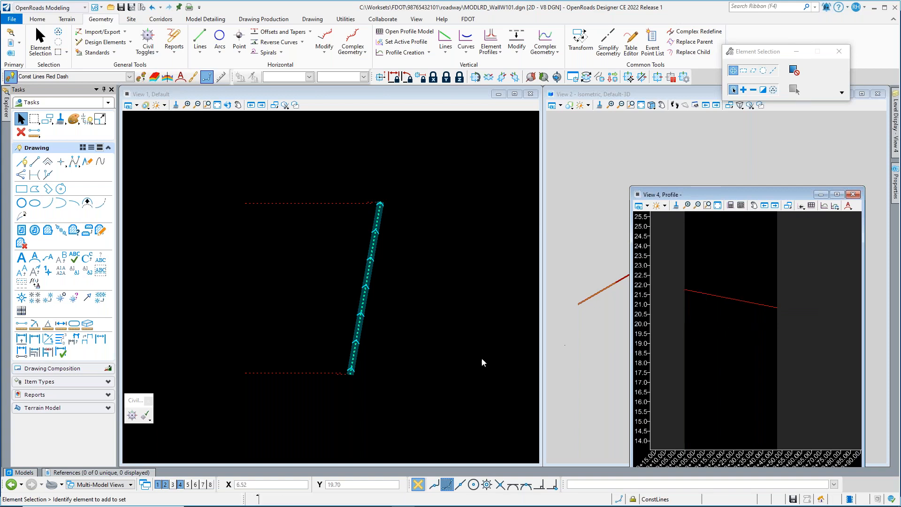
left_click(725, 299)
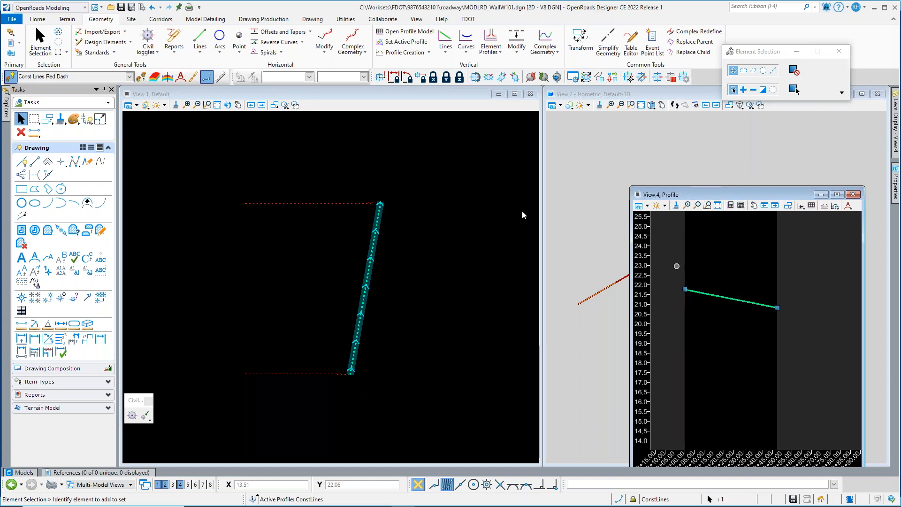
left_click(131, 43)
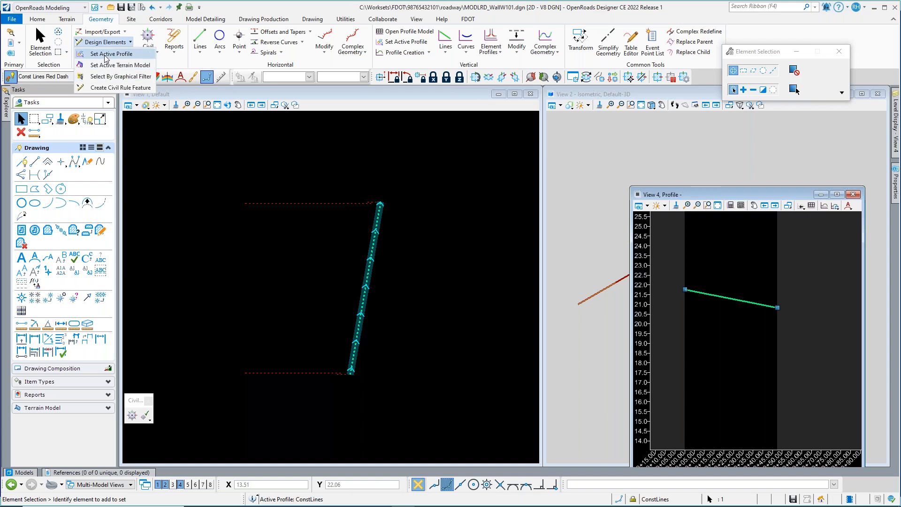
left_click(108, 54)
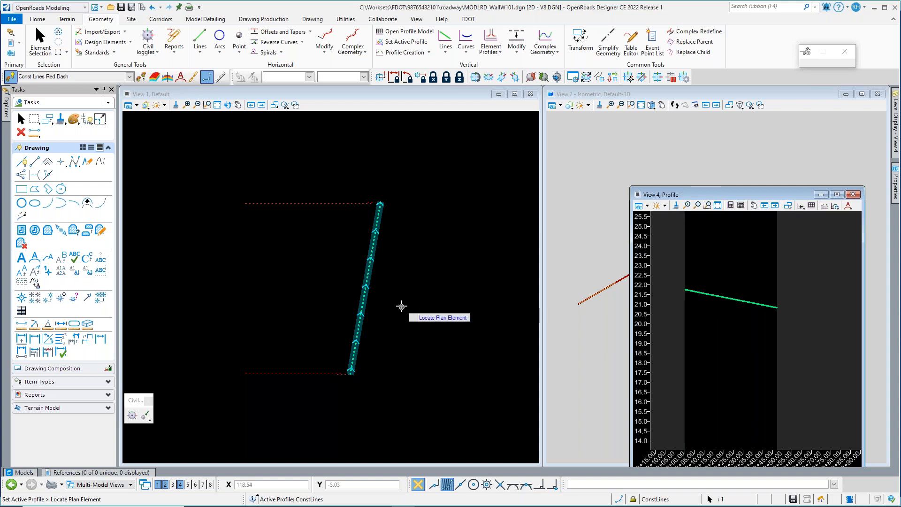
left_click(418, 305)
right_click(422, 304)
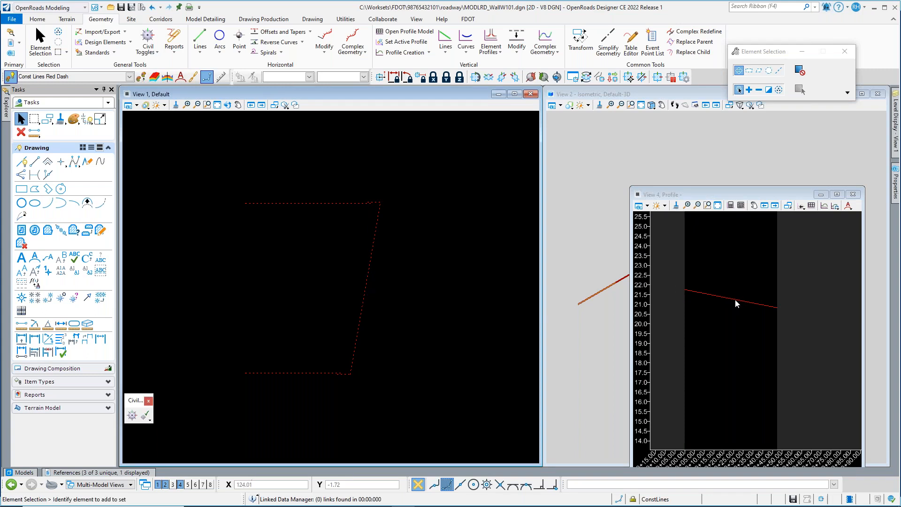
- Reopen the long skewed end bent cap line's profile model in View 4 and convert its active profile into a civil rule feature
left_click(369, 276)
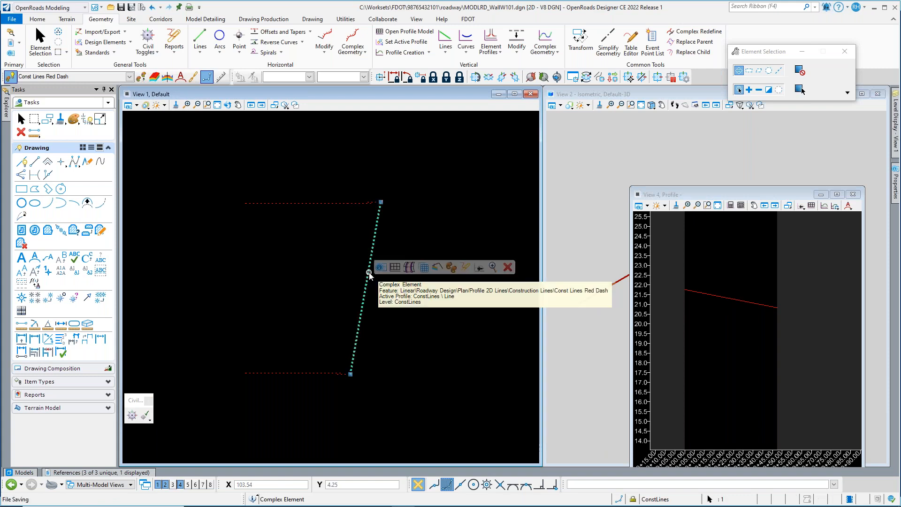
left_click(379, 267)
left_click(724, 307)
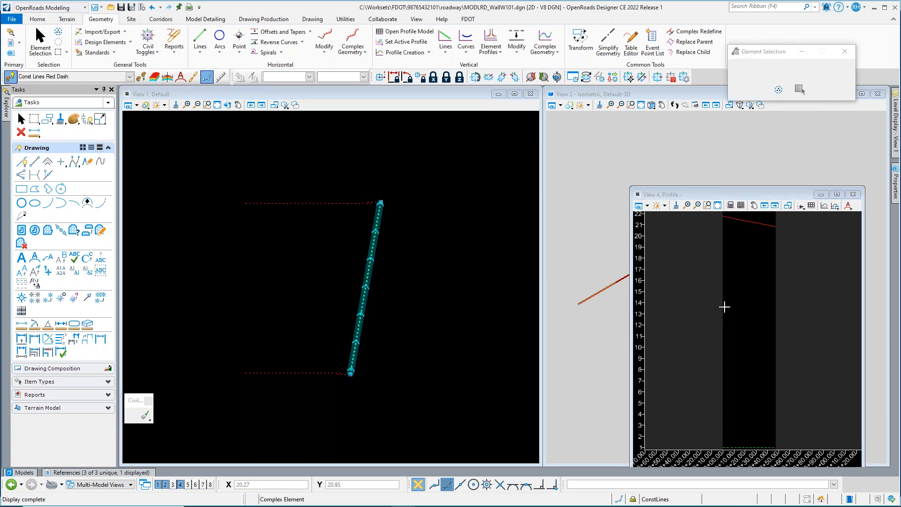
left_click(754, 271)
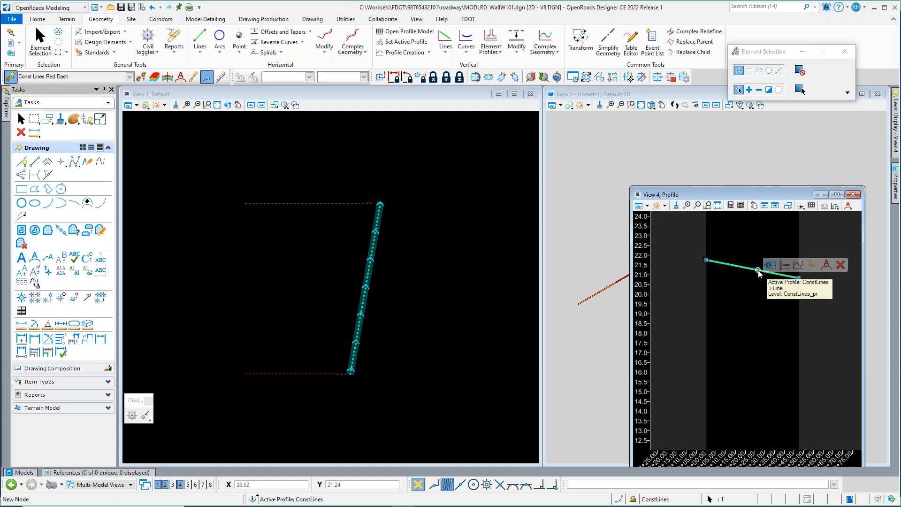
left_click(130, 42)
left_click(107, 90)
left_click(725, 289)
- Open the profile model of the lower short end bent cap line in View 4
left_click(386, 372)
left_click(344, 376)
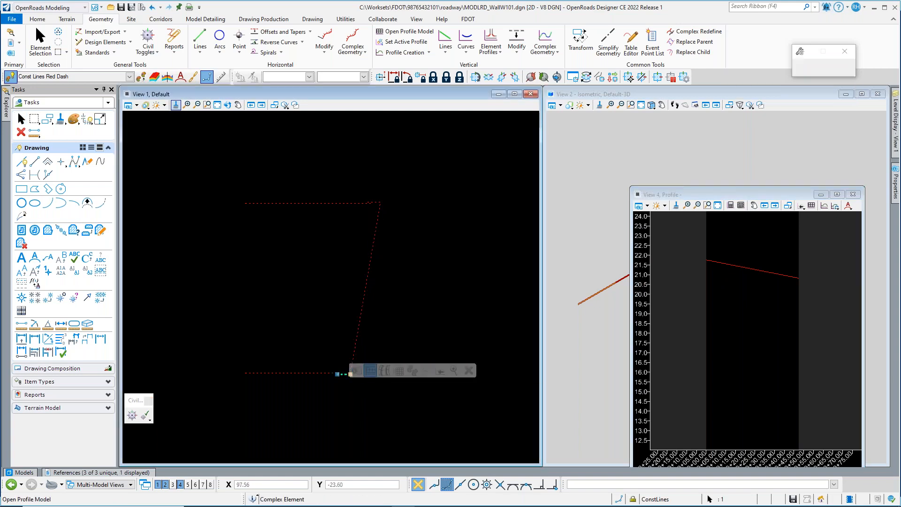
left_click(730, 321)
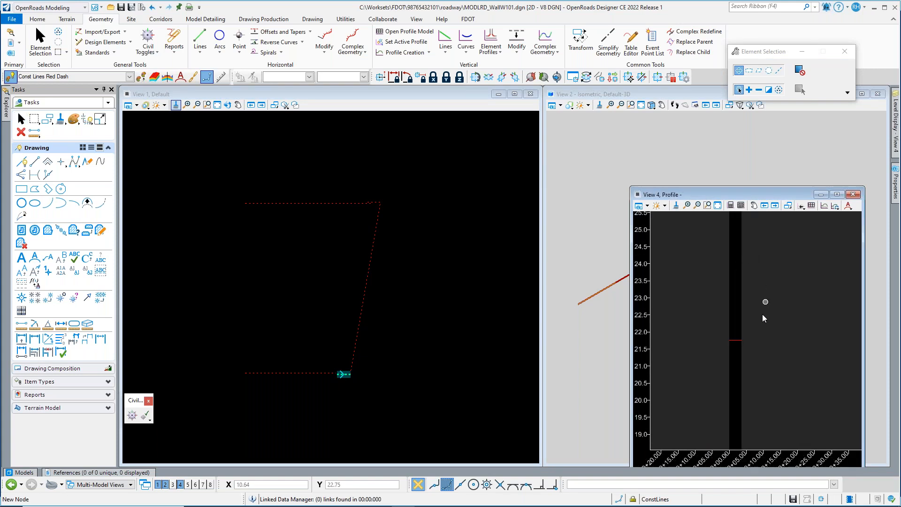
- Remove the rules from the lower short end bent cap line's profile and set it as the active profile
scroll(751, 339, "up", 5)
left_click(701, 343)
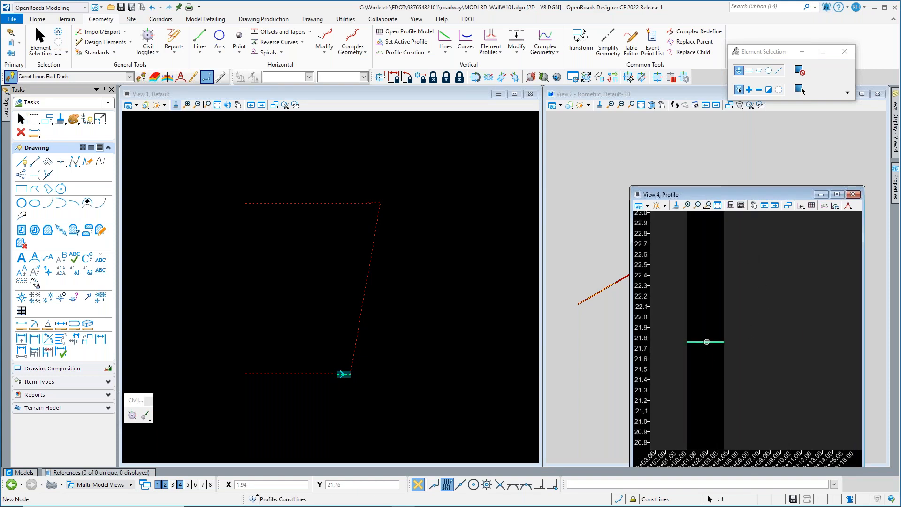
mouse_move(708, 342)
left_click(754, 337)
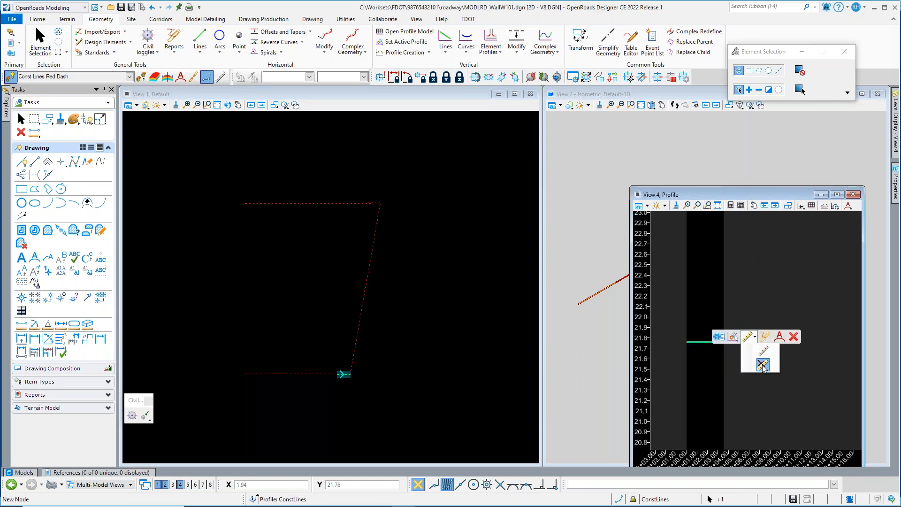
left_click(762, 365)
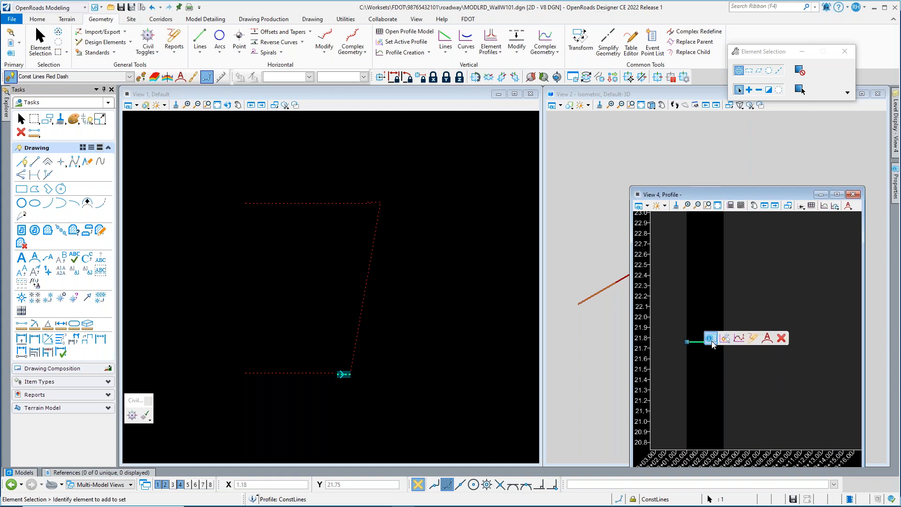
left_click(712, 342)
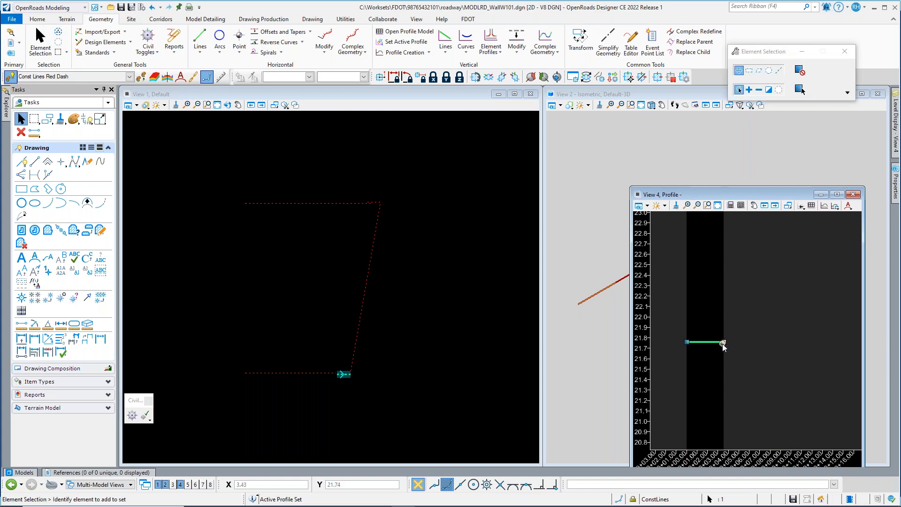
- Convert the lower short end bent cap line's profile into a civil rule feature
left_click(131, 44)
left_click(116, 88)
left_click(701, 292)
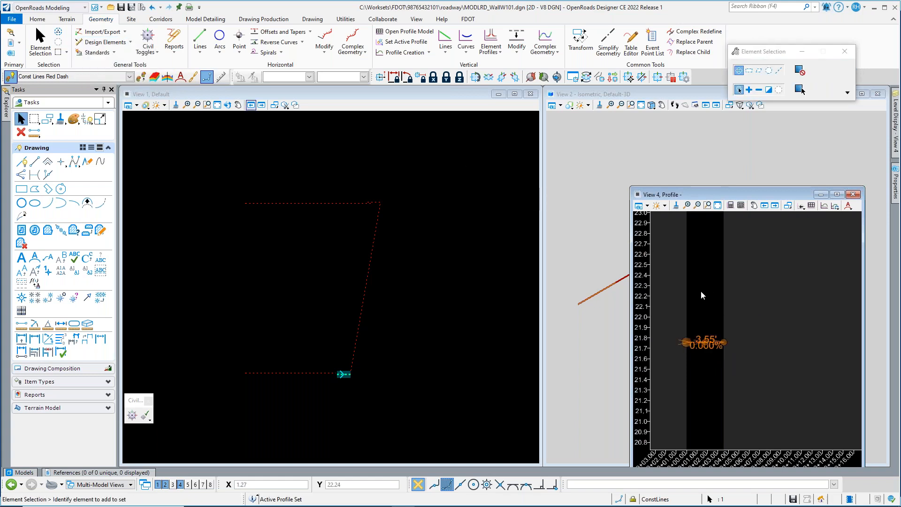
left_click(714, 304)
scroll(722, 328, "up", 1)
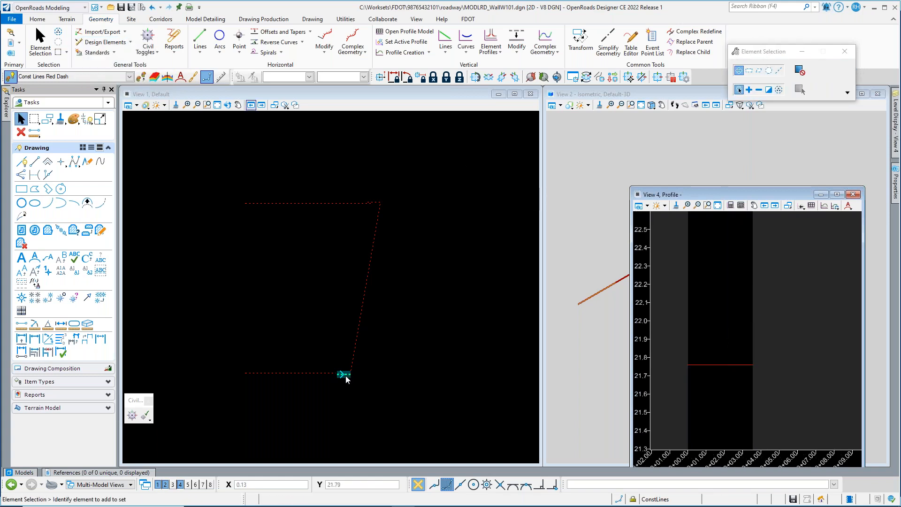
- Open the profile model of the lower approach slab line in View 4
left_click(295, 374)
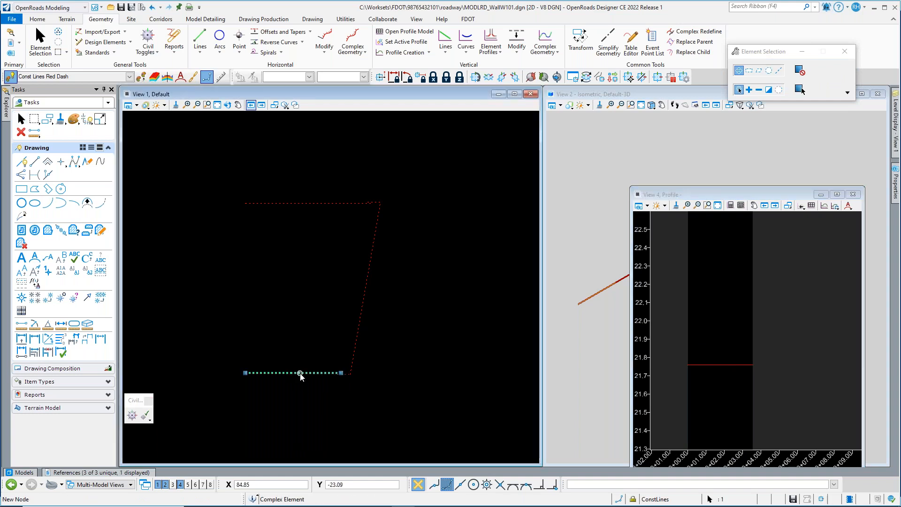
mouse_move(301, 377)
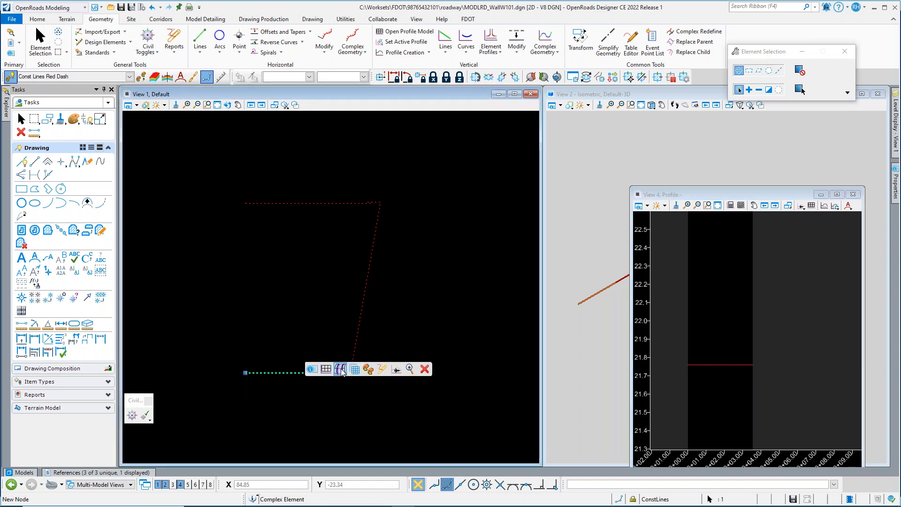
left_click(328, 370)
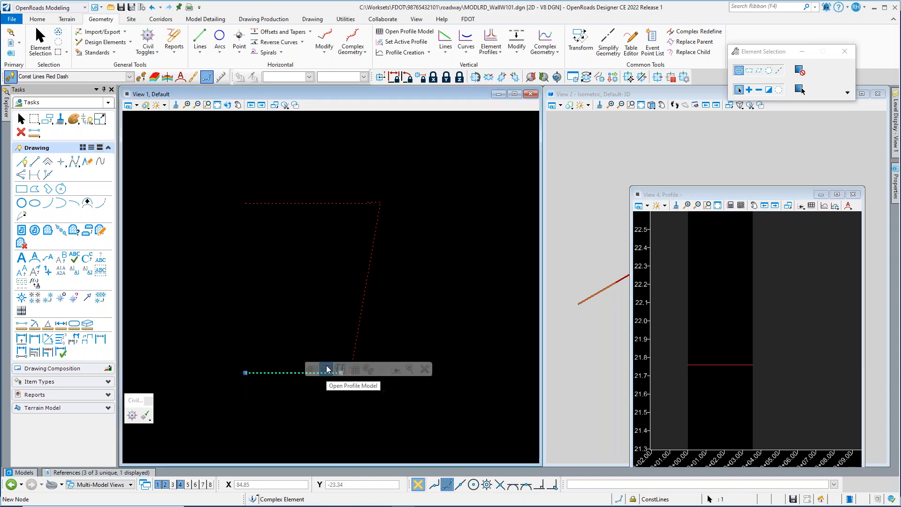
left_click(697, 322)
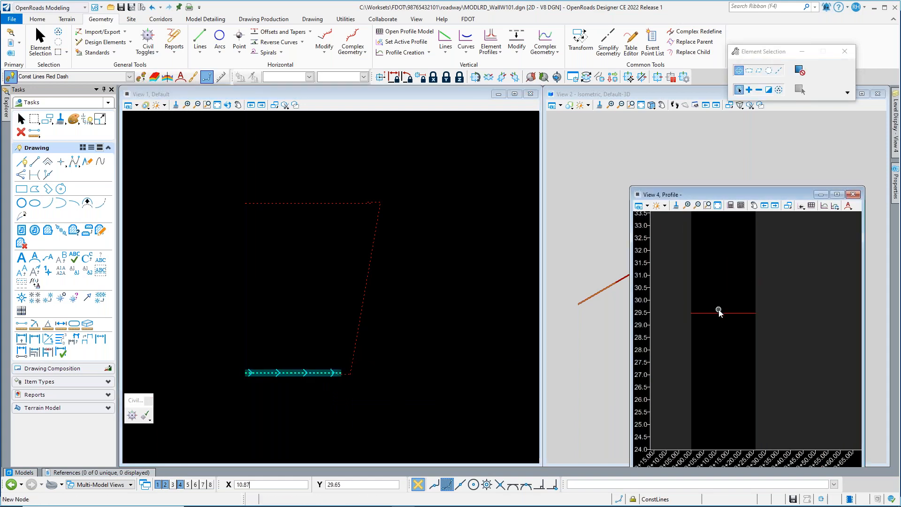
- Remove the rules from the lower approach slab line's profile and set it as the active profile
left_click(723, 314)
mouse_move(726, 317)
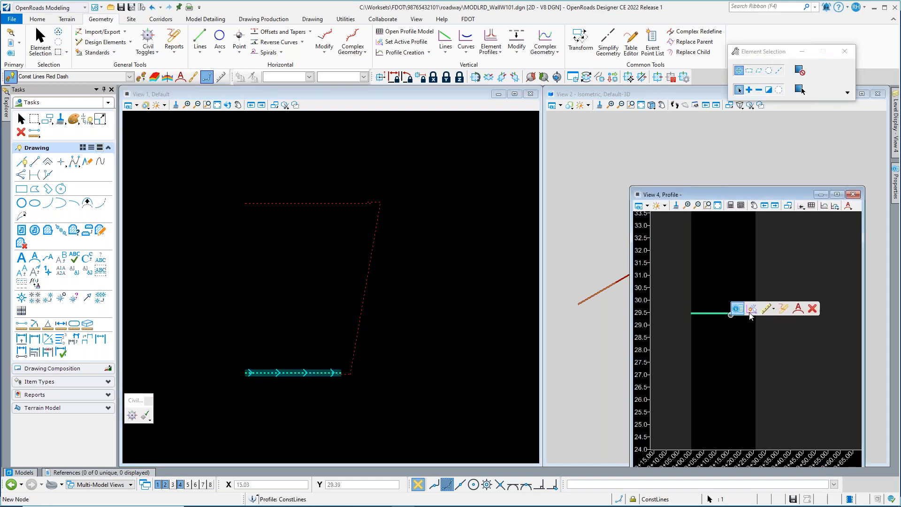
left_click(770, 309)
left_click(782, 337)
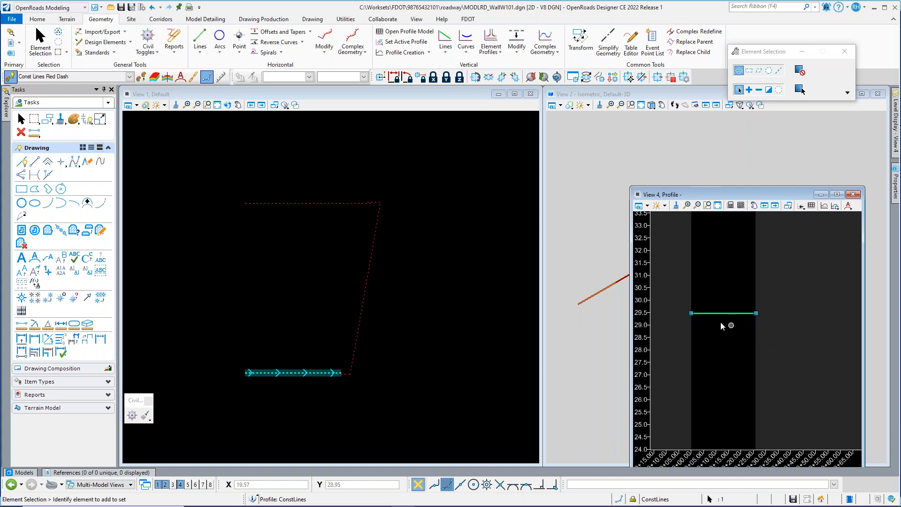
left_click(738, 311)
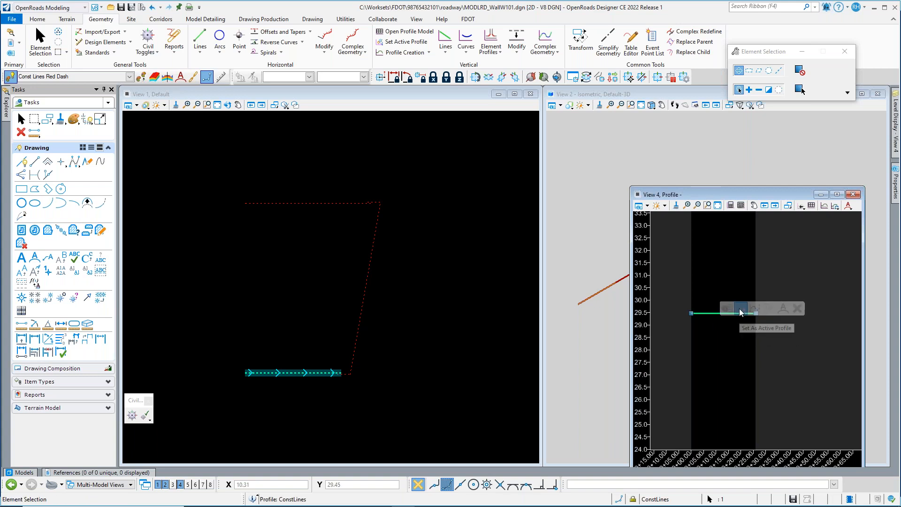
- Convert the lower approach slab line's profile into a civil rule feature
left_click(131, 43)
left_click(101, 85)
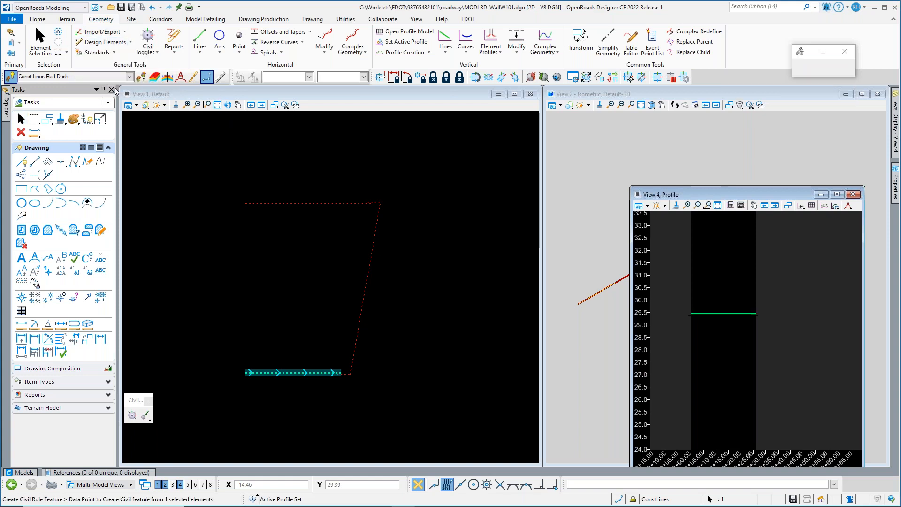
left_click(742, 286)
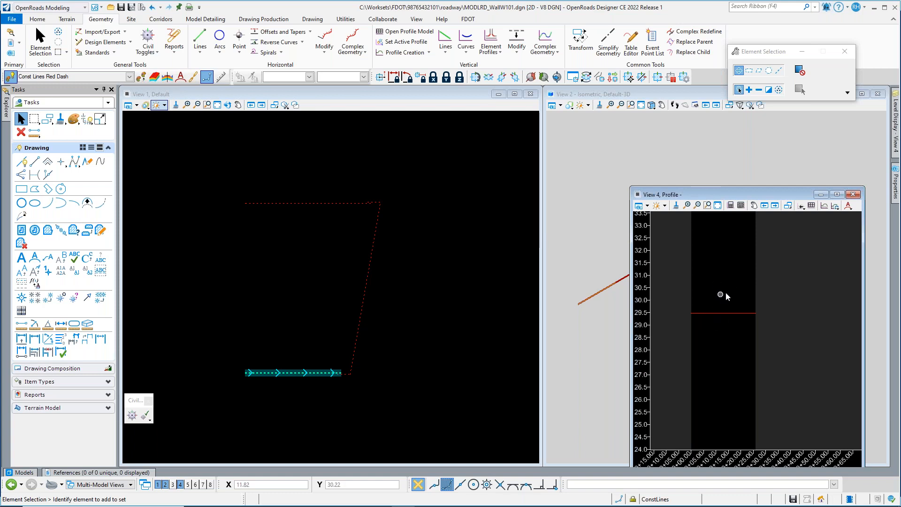
- Convert all five approach slab and end bent cap plan lines in View 1 into civil rule features
left_click(425, 337)
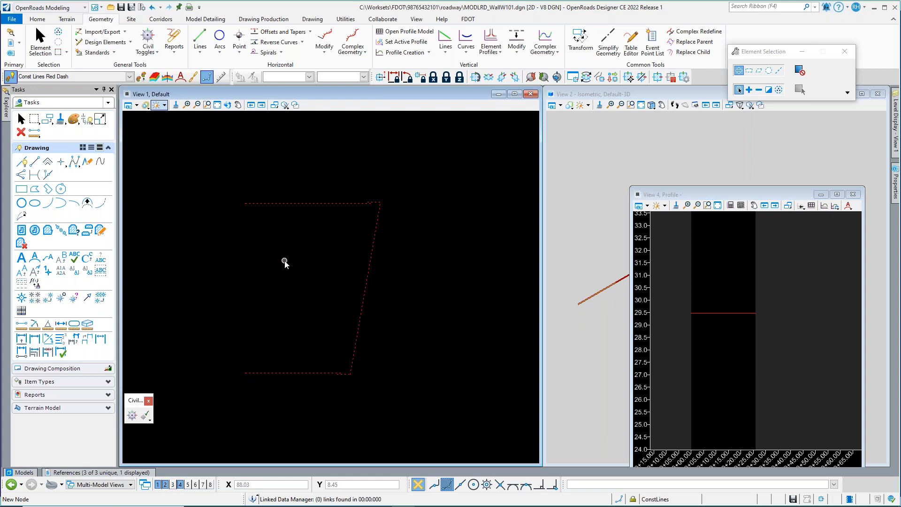
left_click(360, 319)
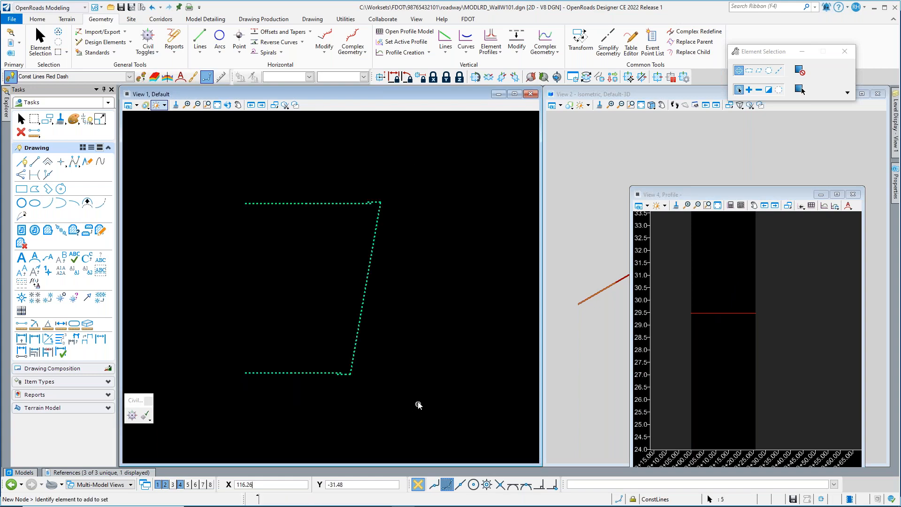
left_click(130, 42)
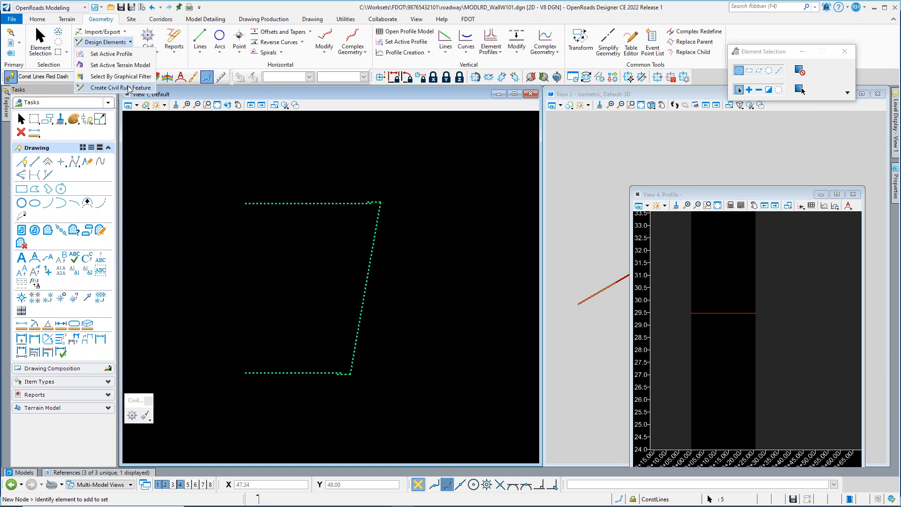
left_click(130, 89)
left_click(425, 195)
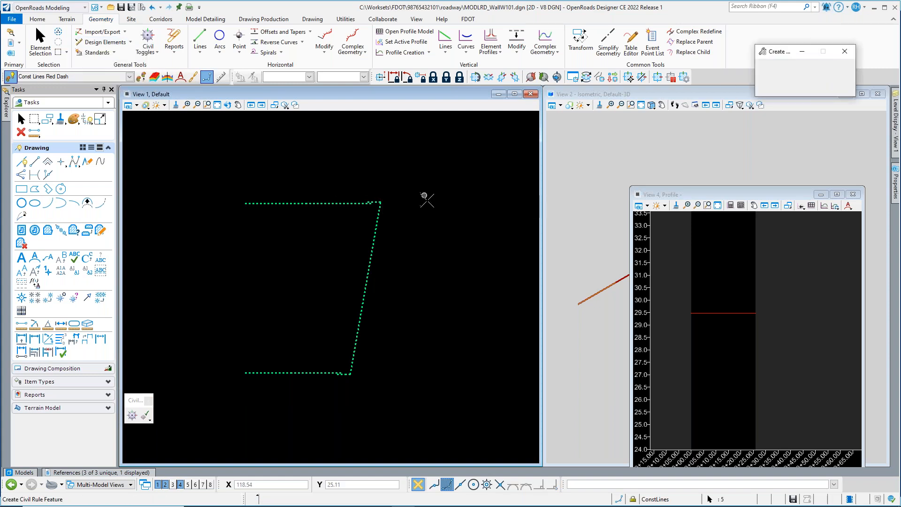
- Examine the upper approach slab line and the upper short end bent cap line for their feature and active profile
left_click(312, 205)
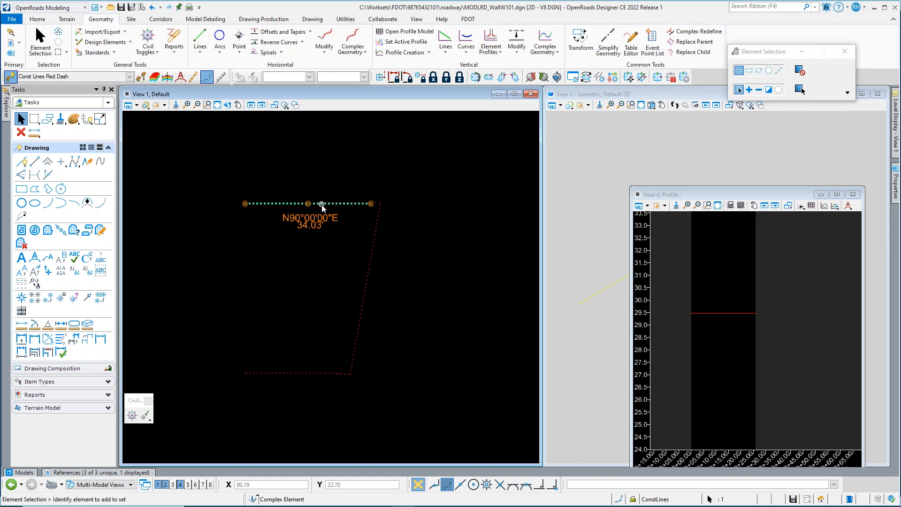
mouse_move(322, 205)
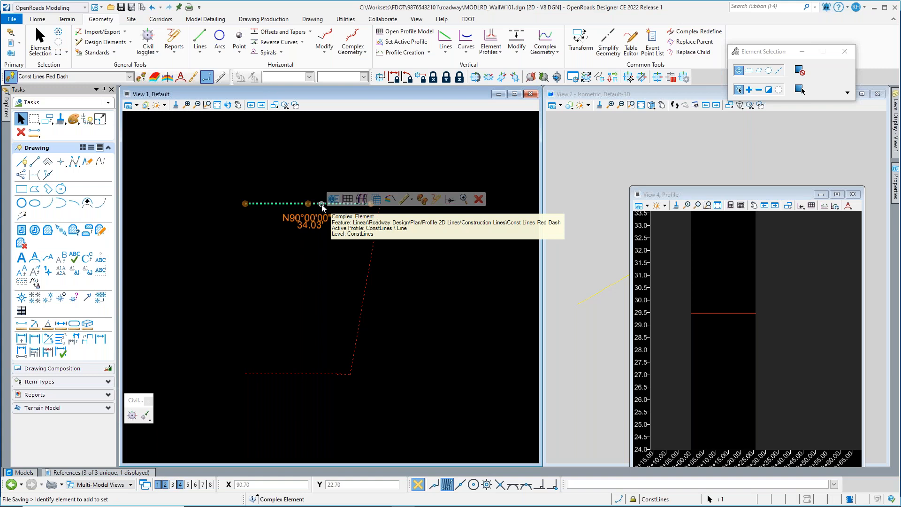
scroll(326, 224, "up", 4)
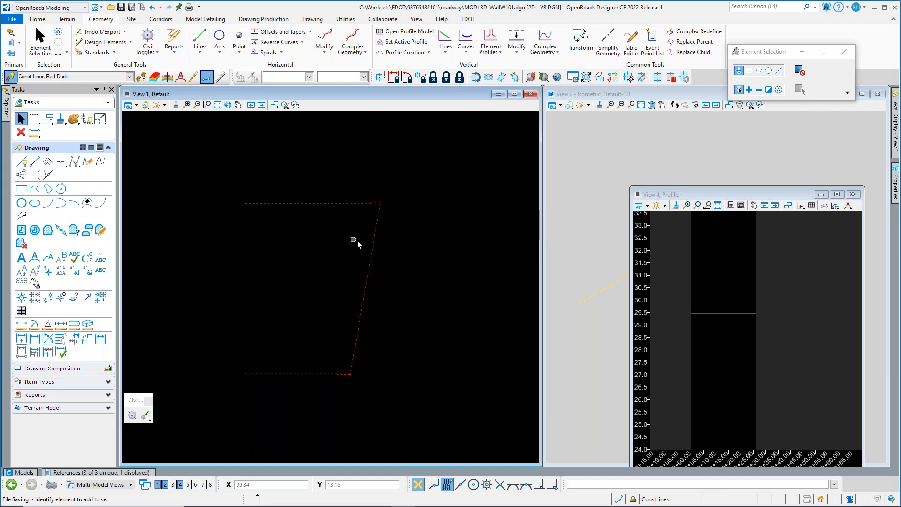
left_click(344, 212)
left_click(345, 226)
scroll(347, 219, "up", 2)
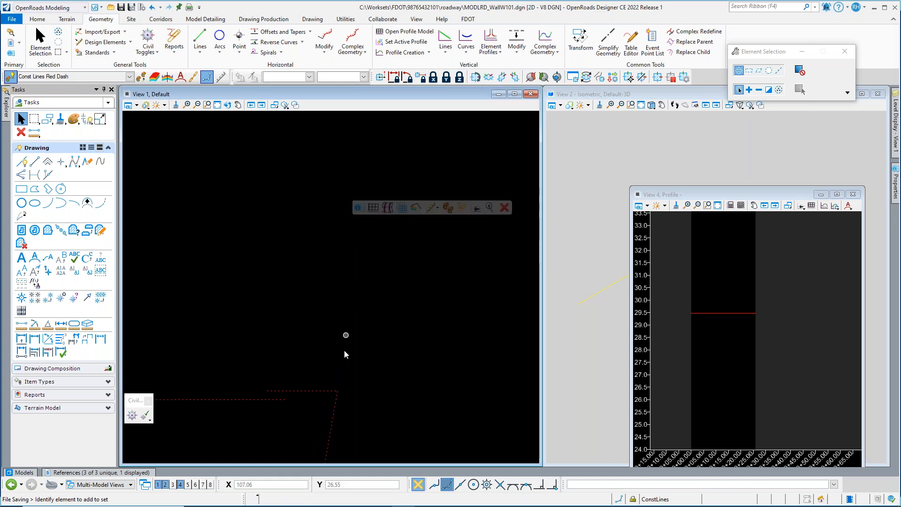
left_click(310, 392)
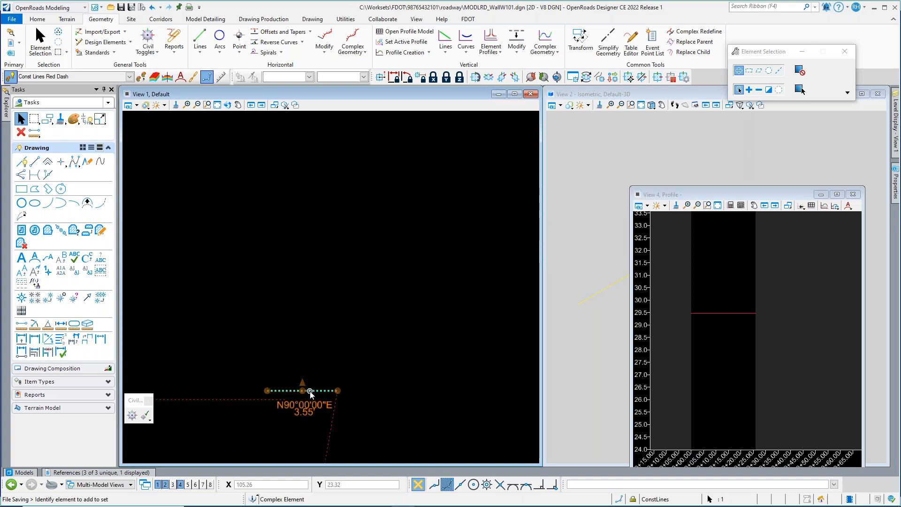
left_click(342, 359)
scroll(343, 407, "down", 2)
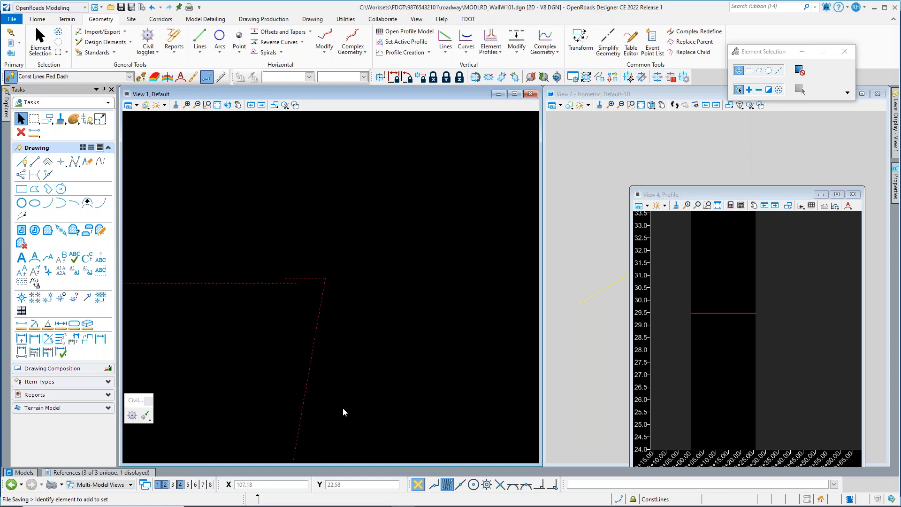
- Examine the long skewed end bent cap line, the lower short cap line and the lower approach slab line individually
left_click(298, 333)
scroll(301, 370, "down", 1)
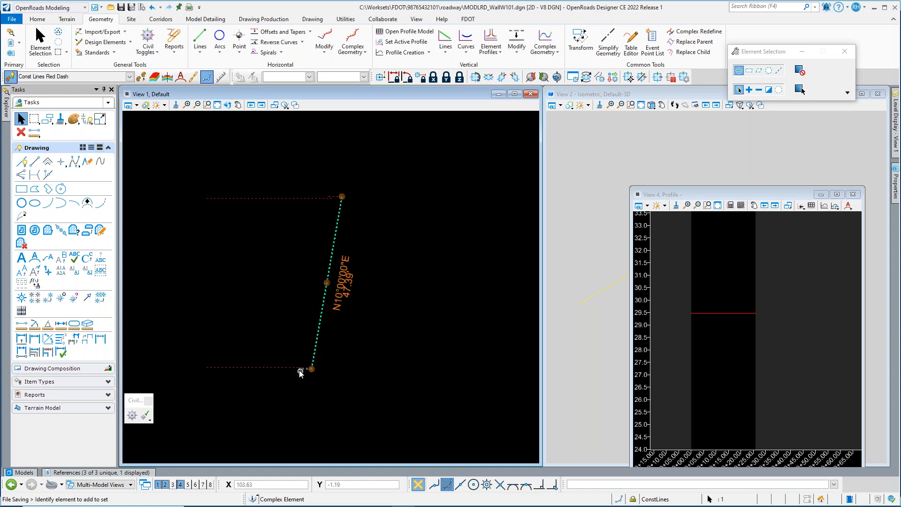
left_click(271, 304)
scroll(312, 337, "up", 2)
left_click(305, 234)
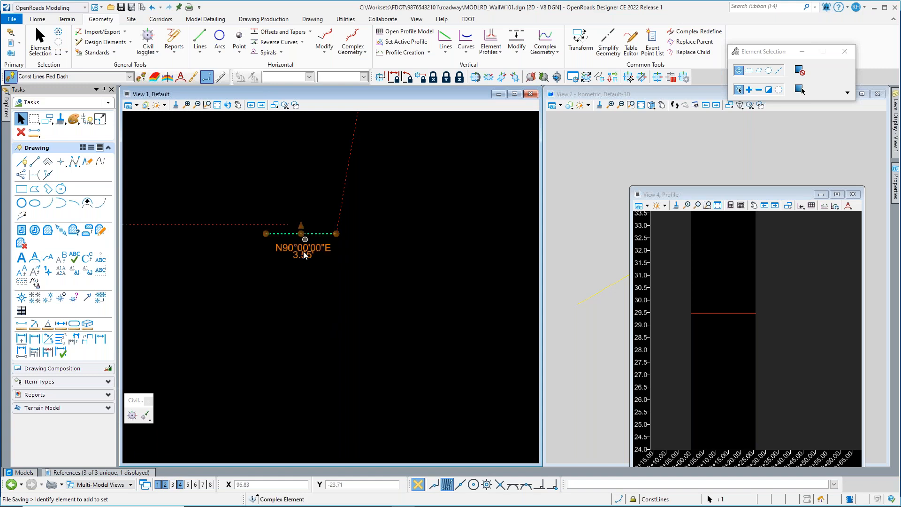
left_click(238, 246)
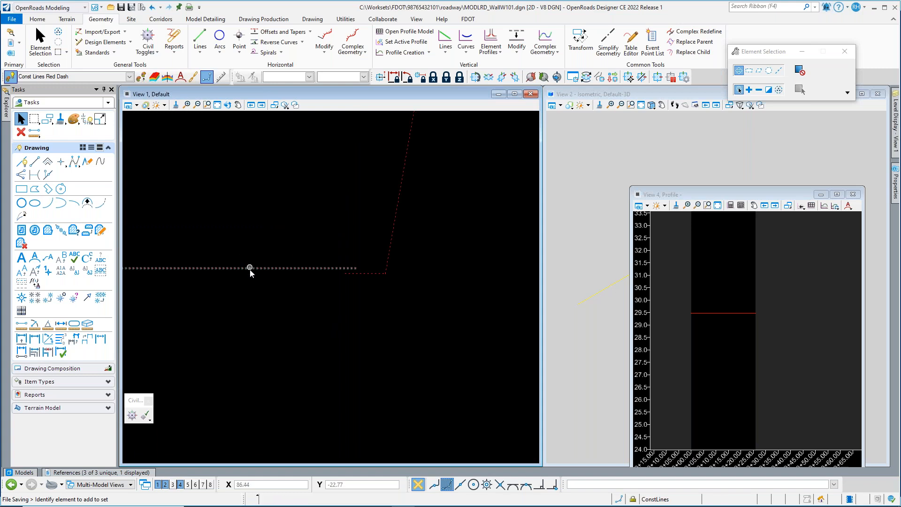
left_click(250, 268)
left_click(301, 268)
scroll(316, 234, "down", 2)
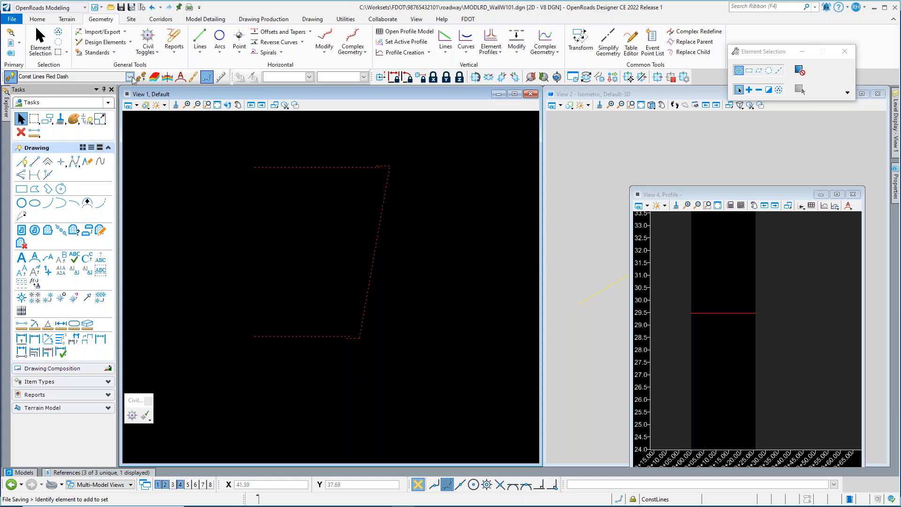
- Draw a Const Lines Blue line about 47.39 ft long joining the free ends of the upper and lower short end bent cap lines
left_click(130, 76)
left_click(207, 104)
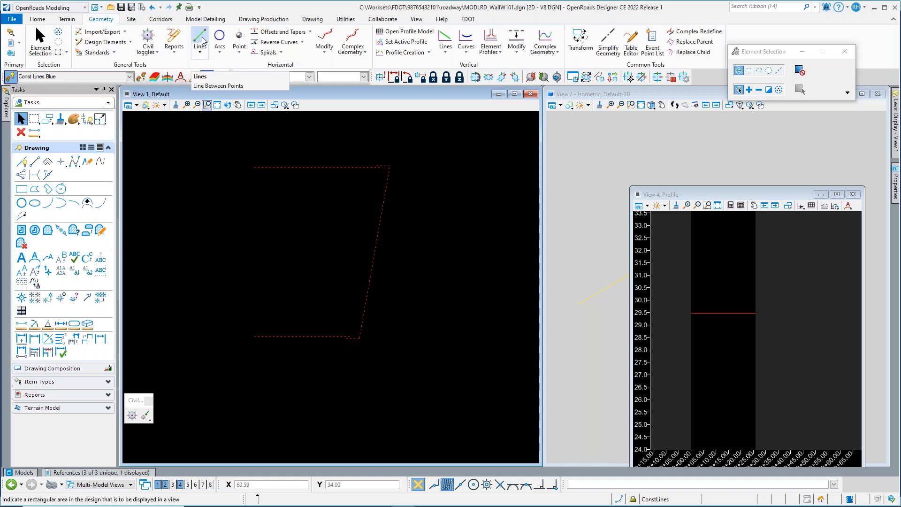
left_click(203, 42)
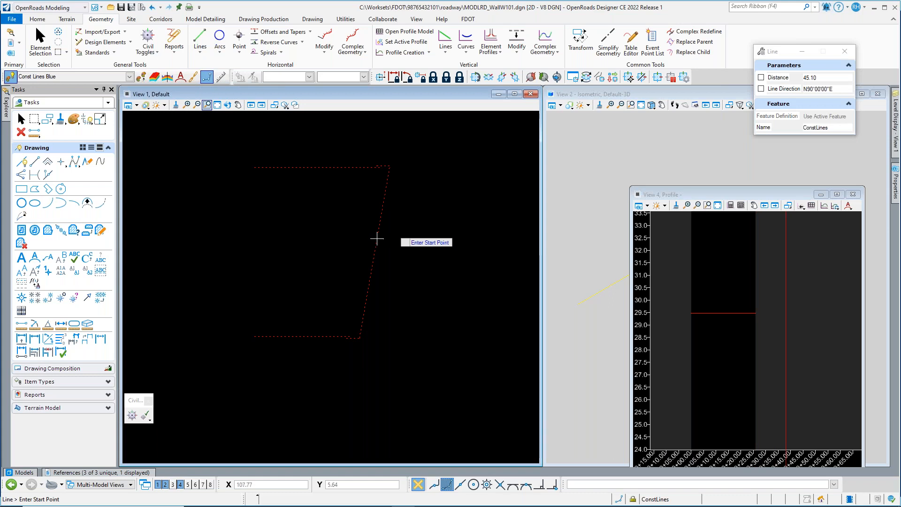
scroll(341, 218, "up", 3)
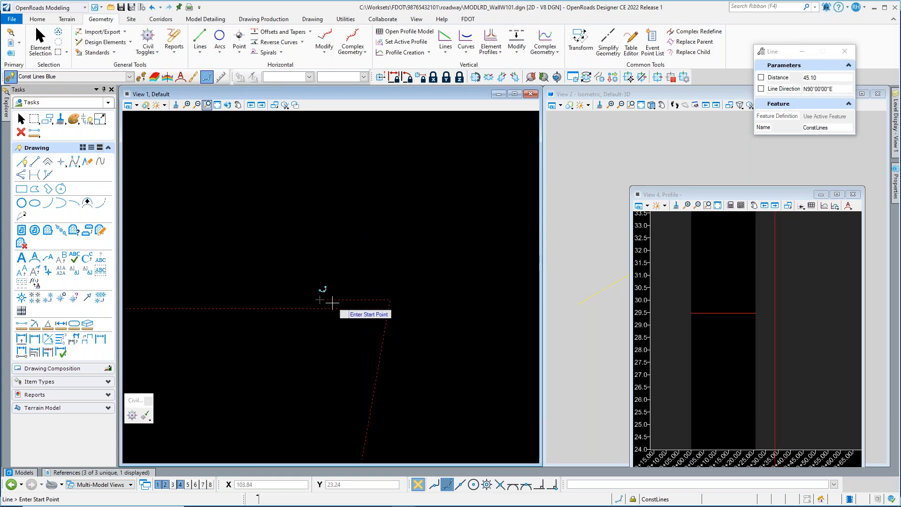
left_click(315, 314)
scroll(312, 415, "down", 6)
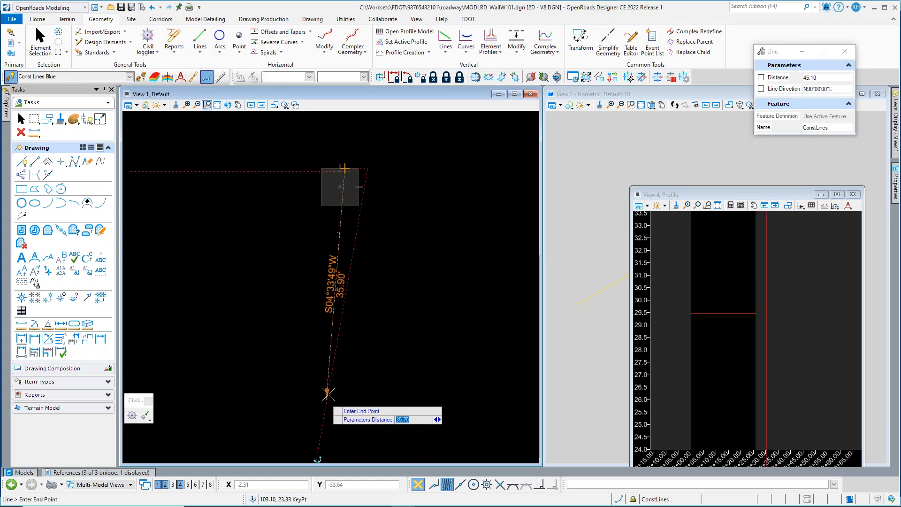
scroll(324, 282, "up", 2)
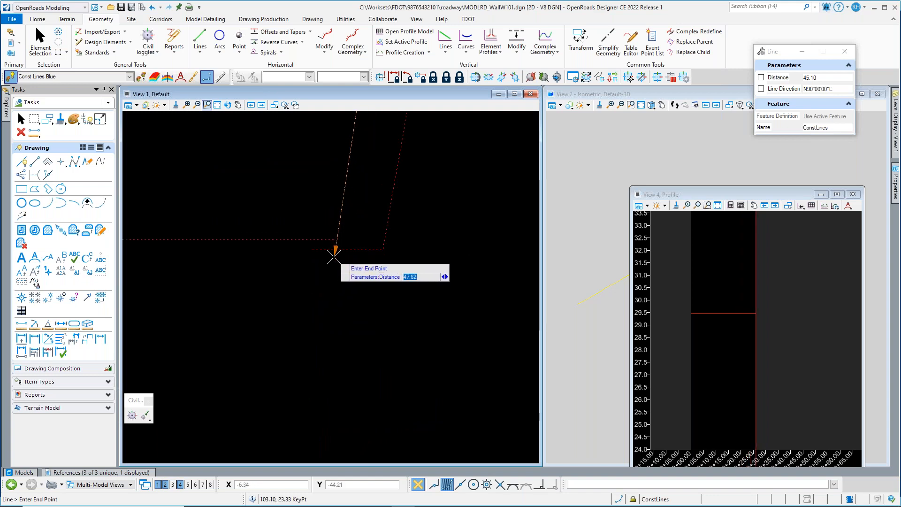
left_click(312, 248)
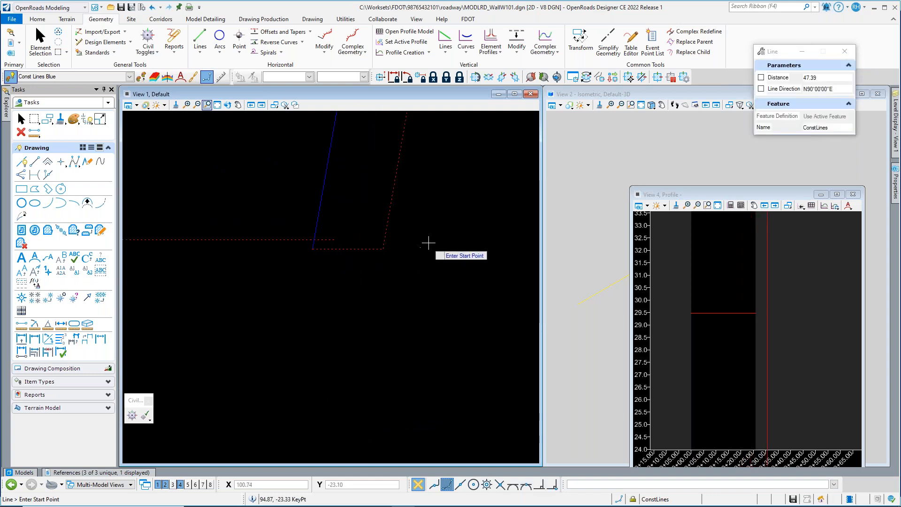
scroll(342, 212, "down", 6)
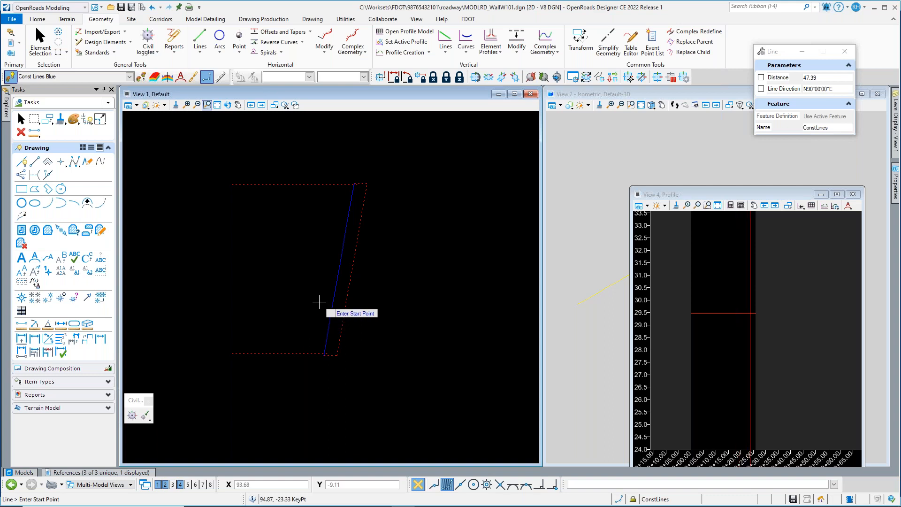
- Remove the rules from the new blue line between the short end bent cap lines
right_click(402, 299)
left_click(341, 269)
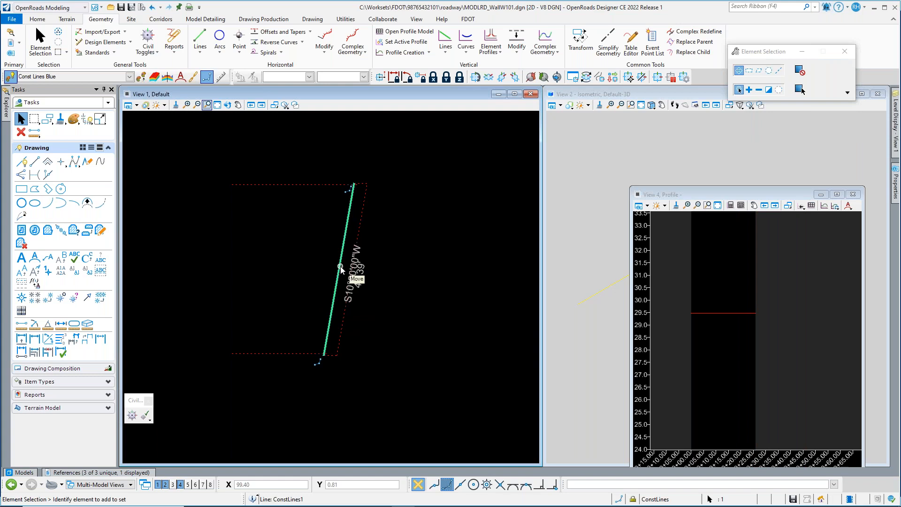
mouse_move(344, 261)
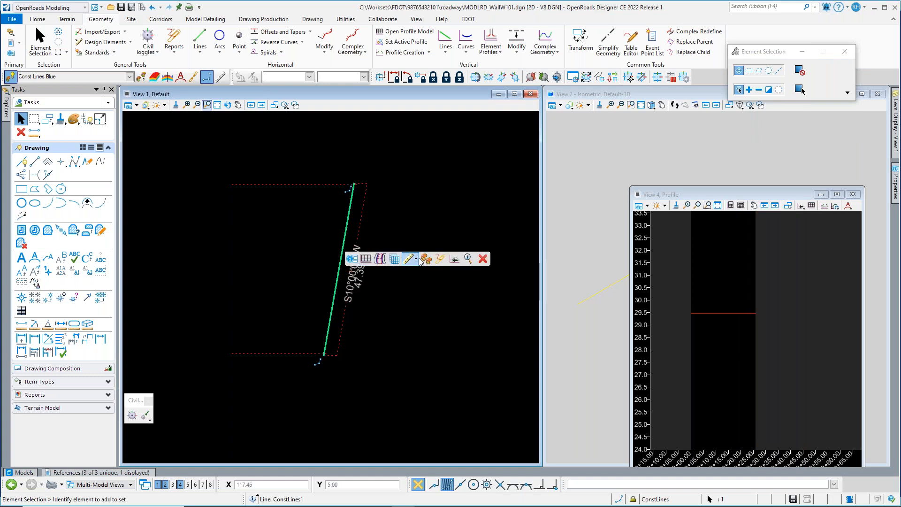
mouse_move(412, 259)
left_click(423, 285)
left_click(418, 295)
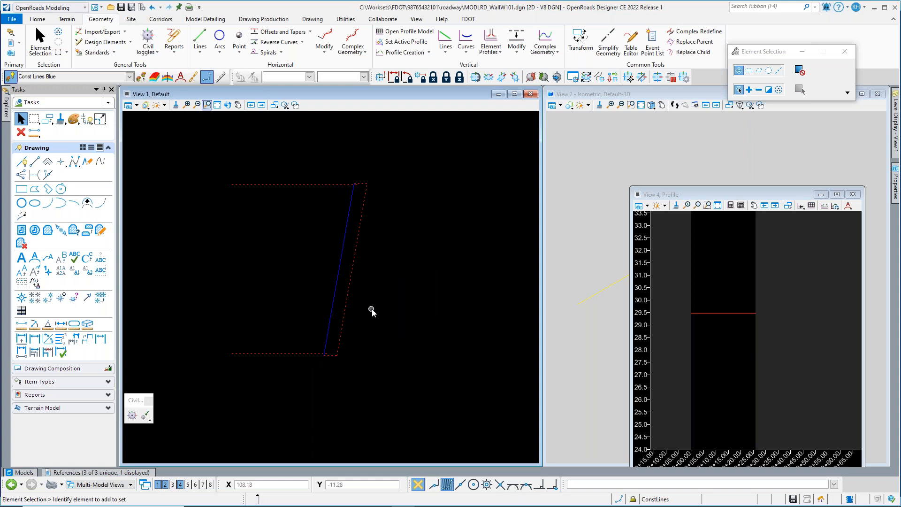
- Try to copy the blue line about 0.7 ft toward the approach slab from its lower end, and undo the copy
scroll(336, 318, "up", 2)
scroll(301, 313, "up", 2)
key("3")
key("1")
middle_click(329, 342)
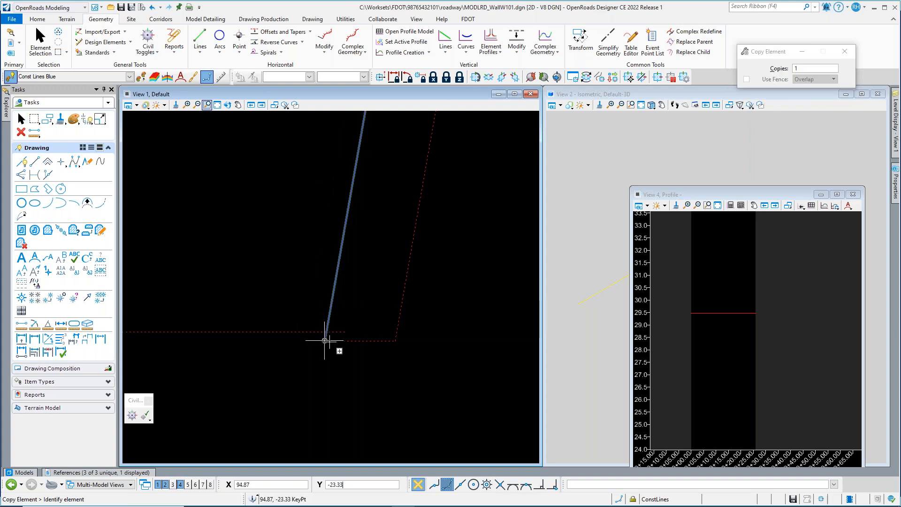
left_click(325, 340)
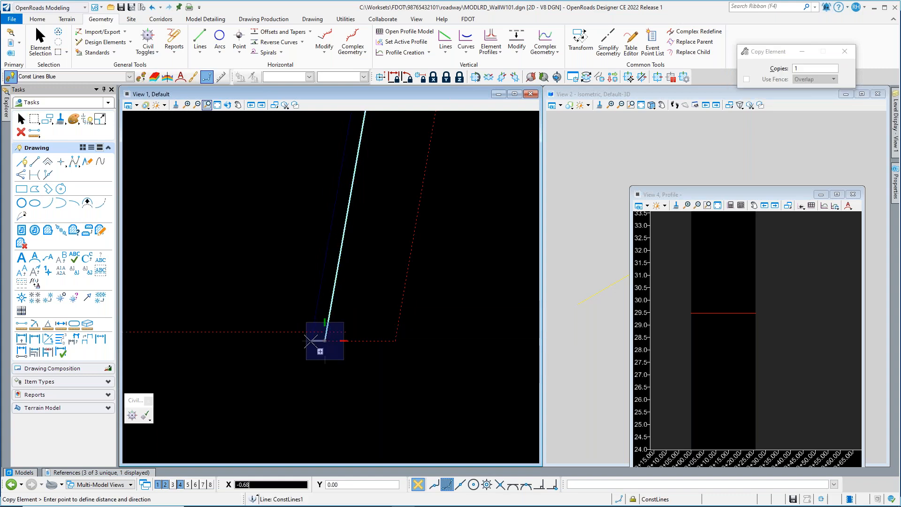
left_click(311, 341)
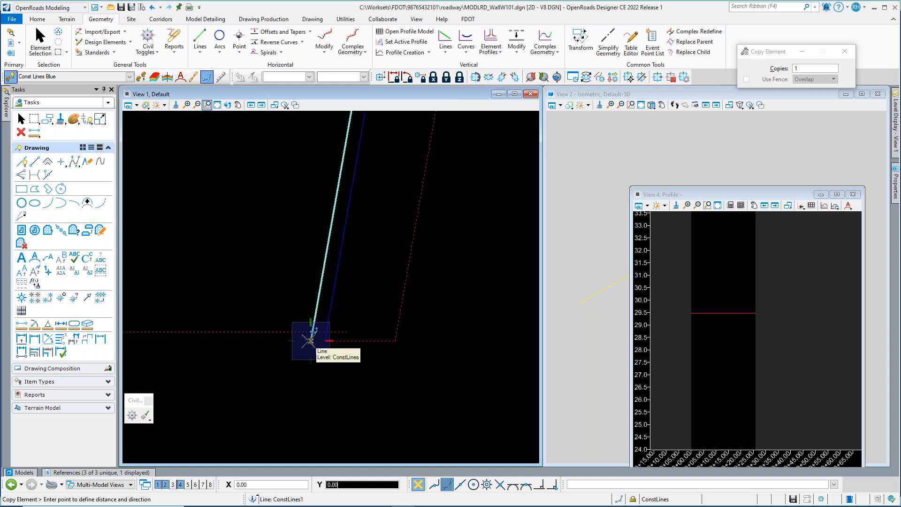
right_click(311, 340)
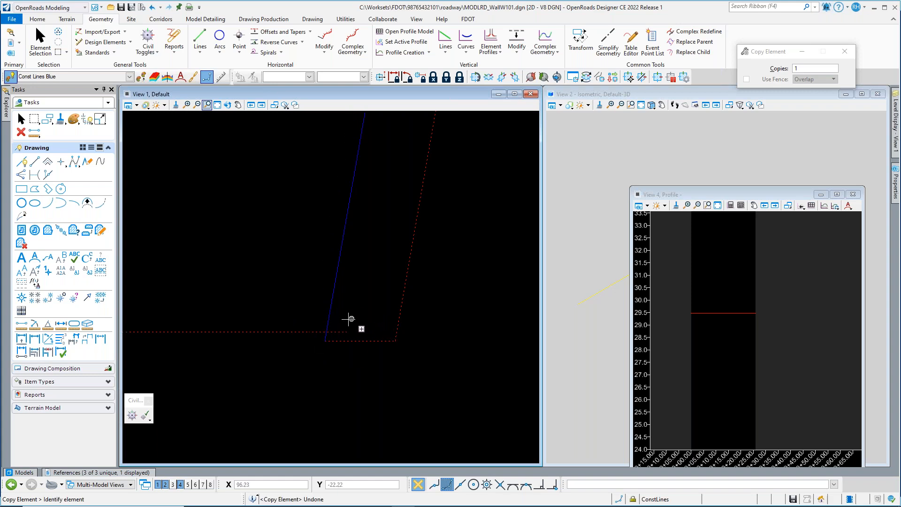
key("ctrl+z")
- Copy the blue line from its lower endpoint by 1/12 ft in the negative X direction, toward the approach slab
middle_click(324, 340)
left_click(325, 340)
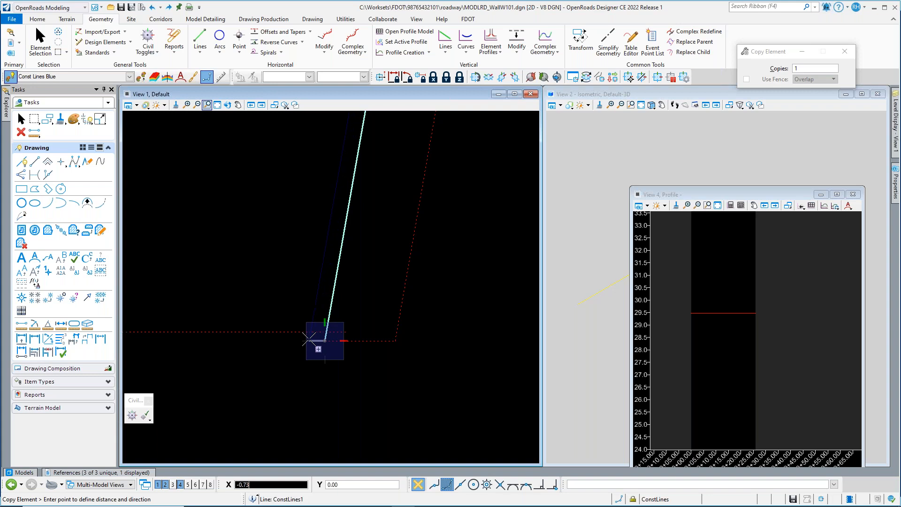
type("12")
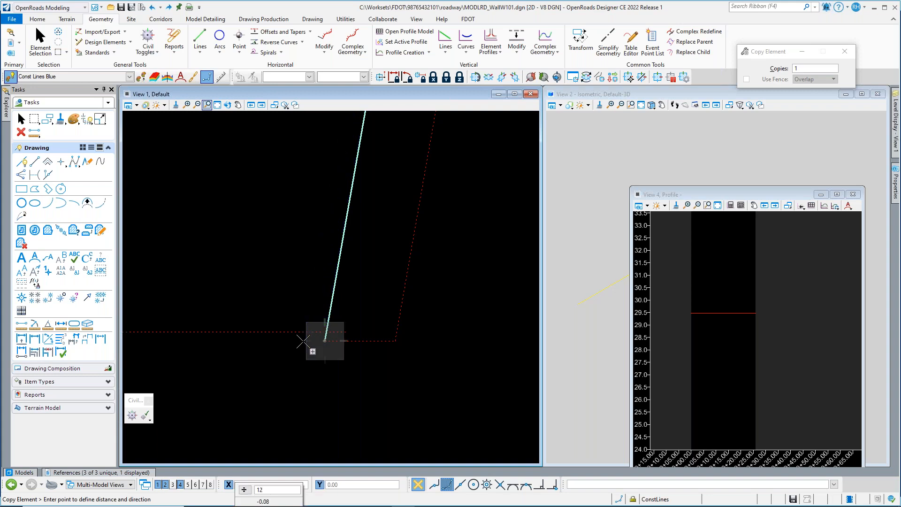
key("Return")
scroll(331, 318, "up", 3)
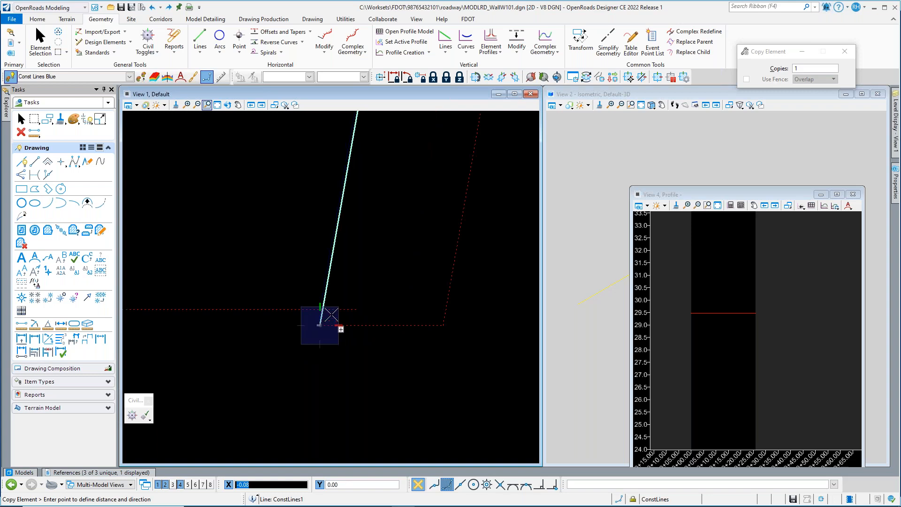
left_click(373, 348)
key("Escape")
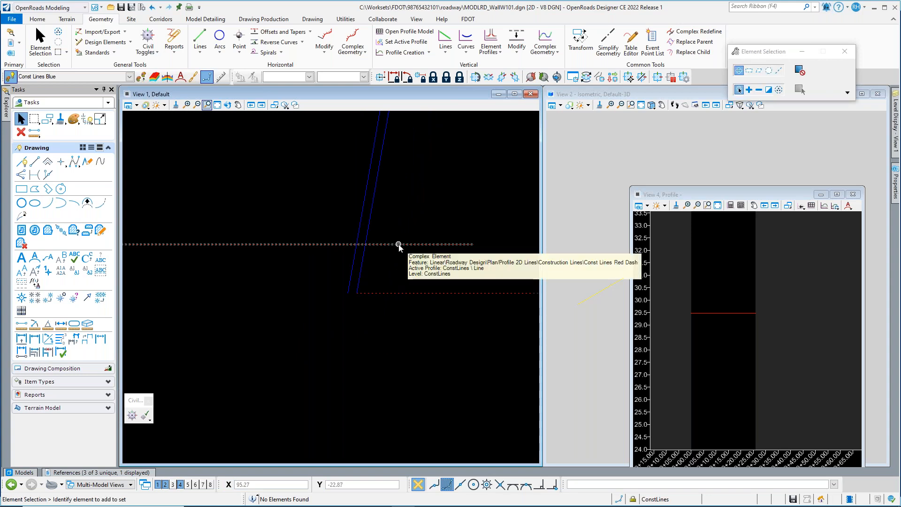
- Shorten the lower approach slab line so its end meets the intersection with the offset blue line nearest the slab
left_click(399, 245)
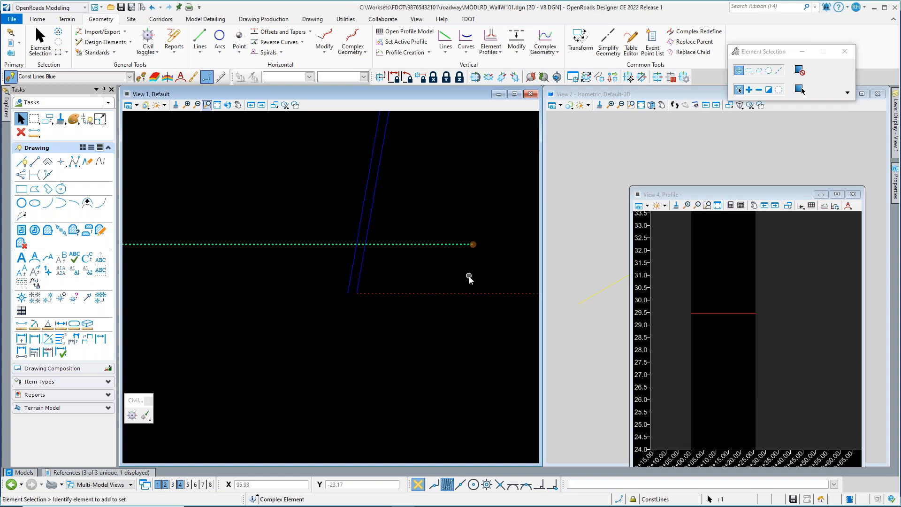
left_click(473, 245)
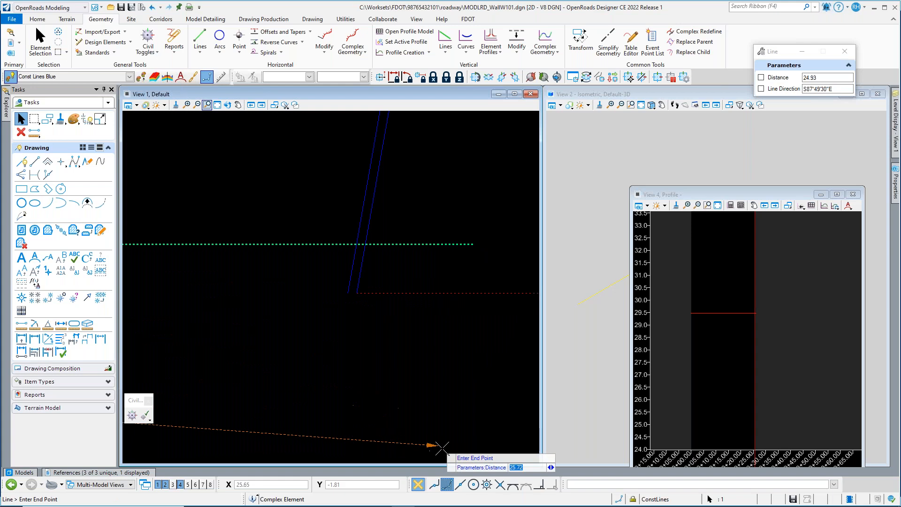
left_click(500, 486)
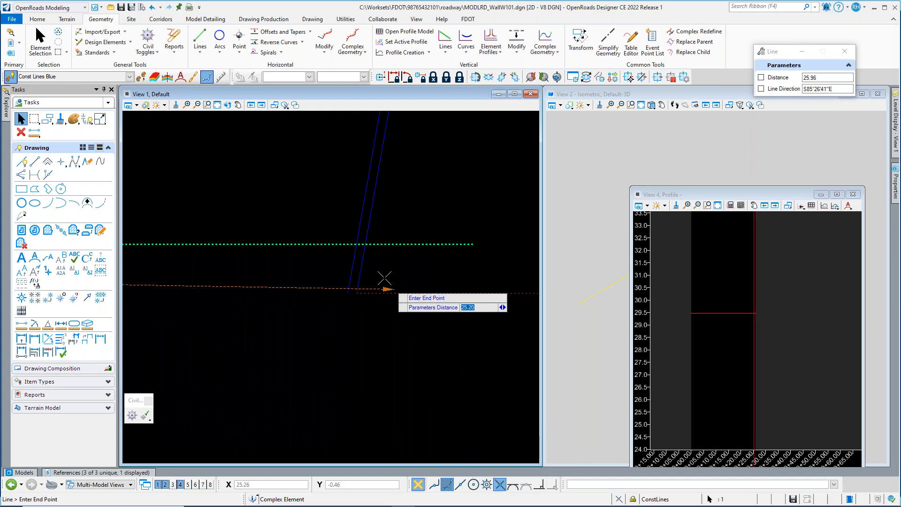
left_click(361, 217)
left_click(411, 205)
- Shorten the upper approach slab line so its end meets the intersection with the offset blue line nearest the slab
scroll(368, 191, "down", 5)
scroll(349, 197, "down", 1)
scroll(331, 249, "up", 4)
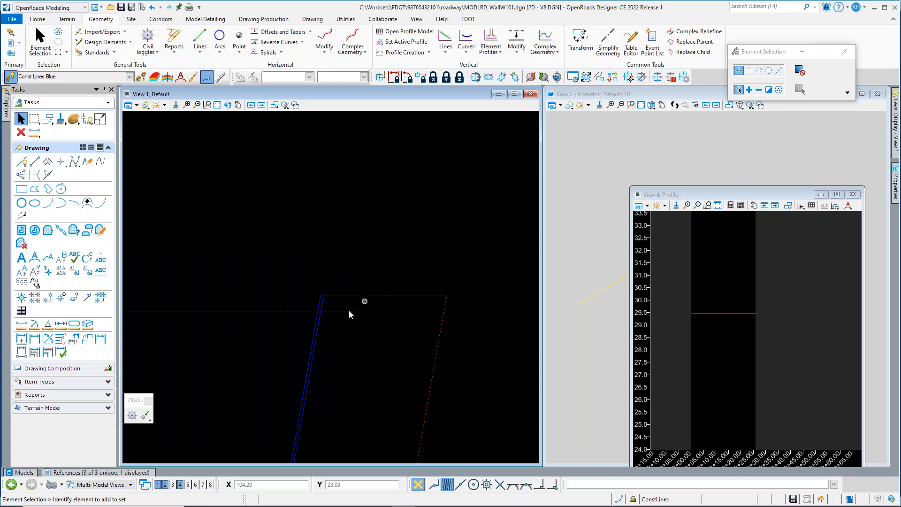
left_click(345, 313)
scroll(375, 333, "up", 3)
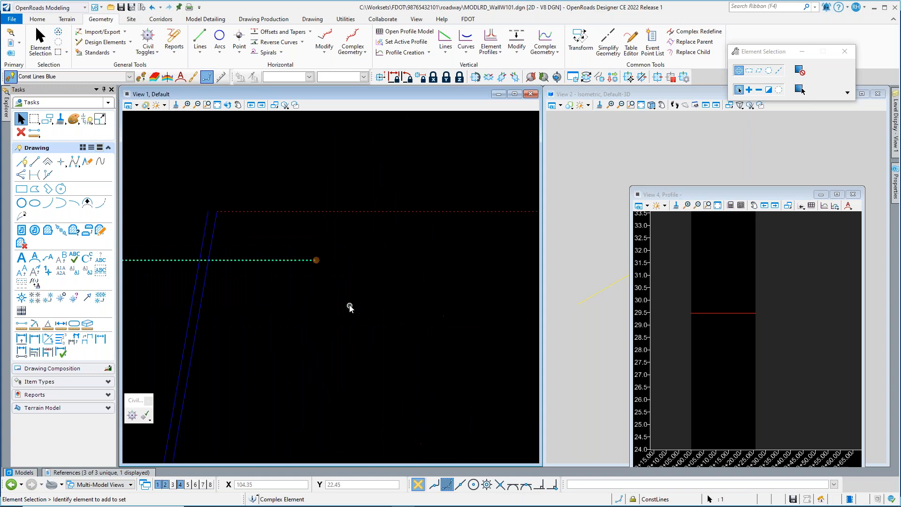
left_click(316, 260)
scroll(270, 292, "down", 4)
scroll(355, 284, "up", 2)
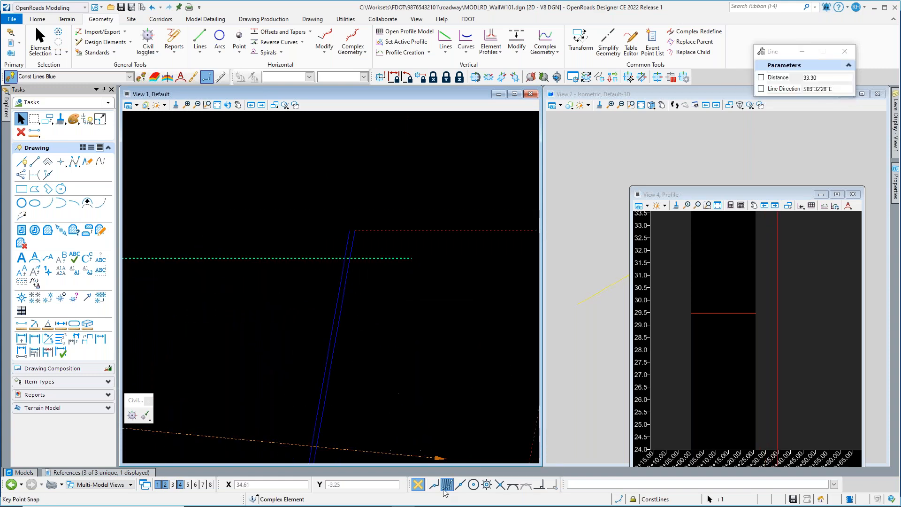
left_click(500, 486)
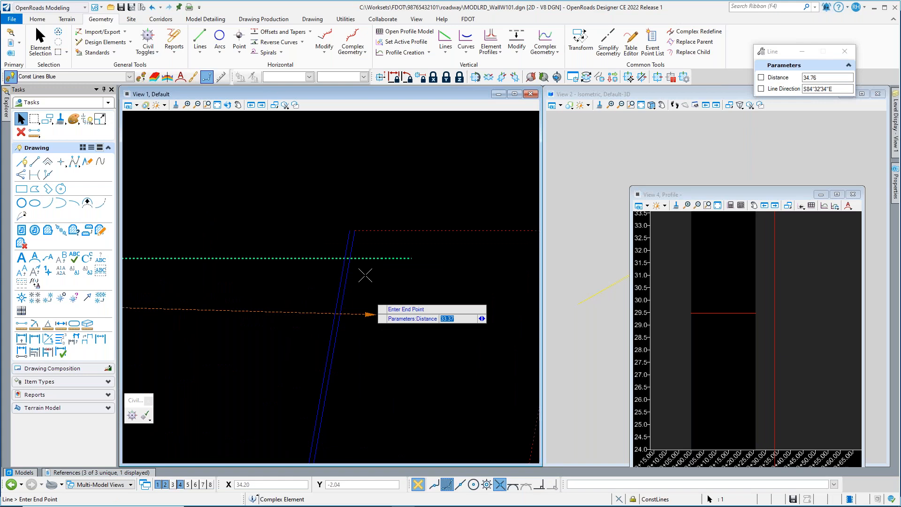
left_click(348, 243)
scroll(306, 356, "up", 3)
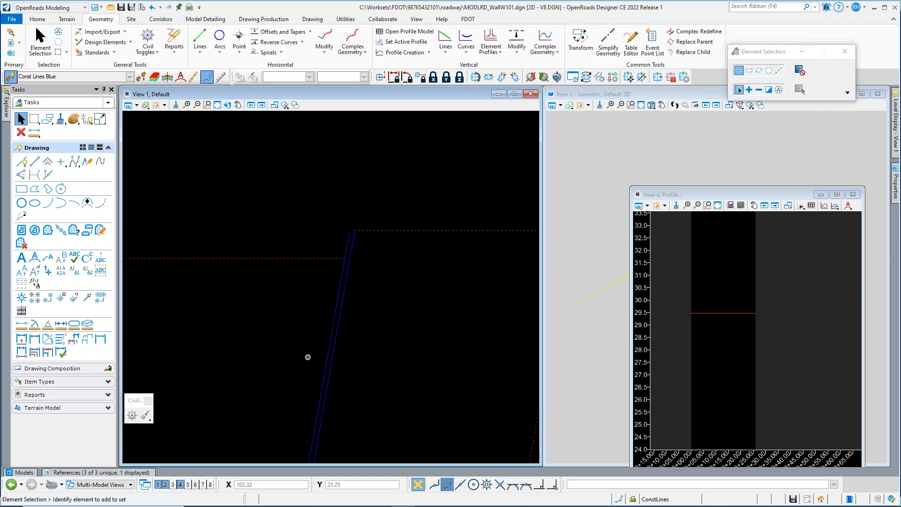
- Open the profile model of the lower approach slab line in View 4
scroll(322, 378, "down", 2)
scroll(323, 281, "up", 1)
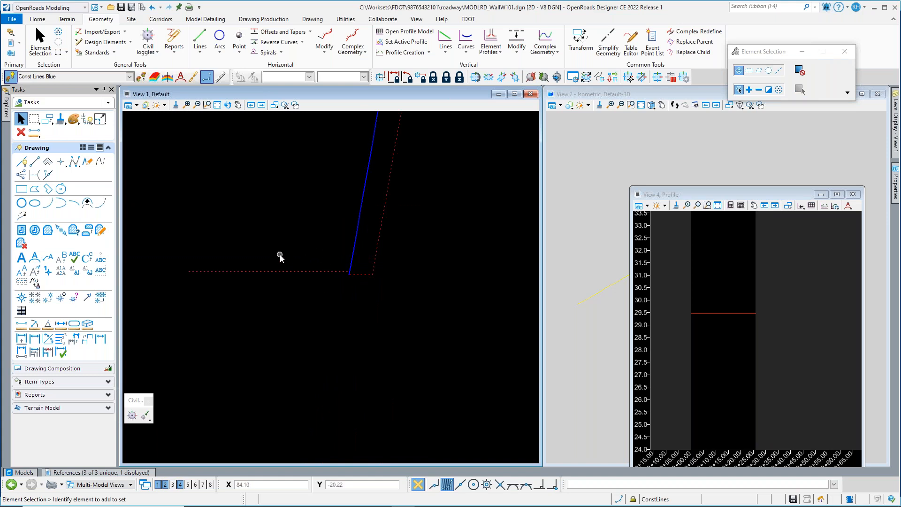
scroll(280, 255, "up", 1)
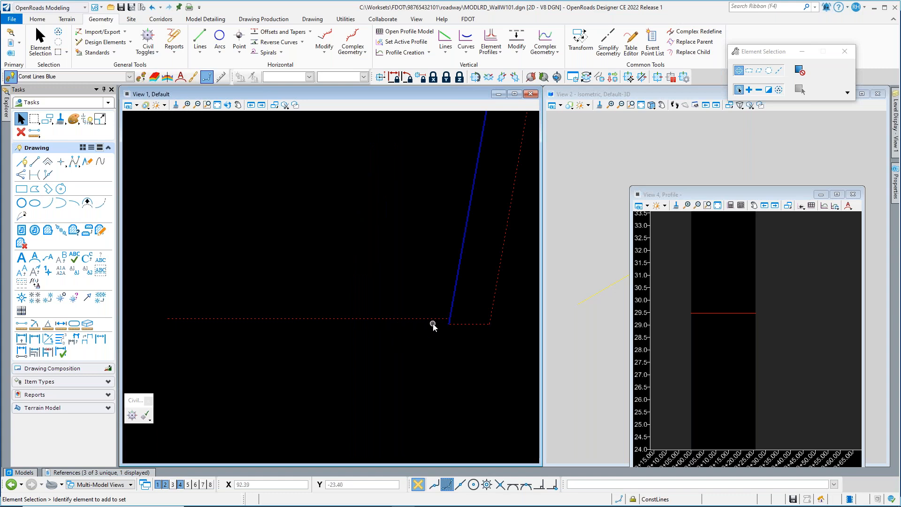
scroll(421, 315, "up", 2)
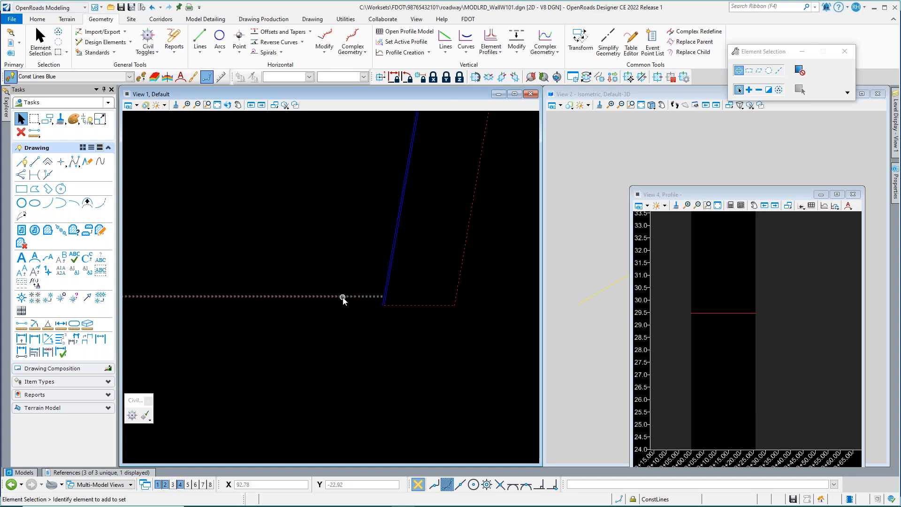
left_click(343, 297)
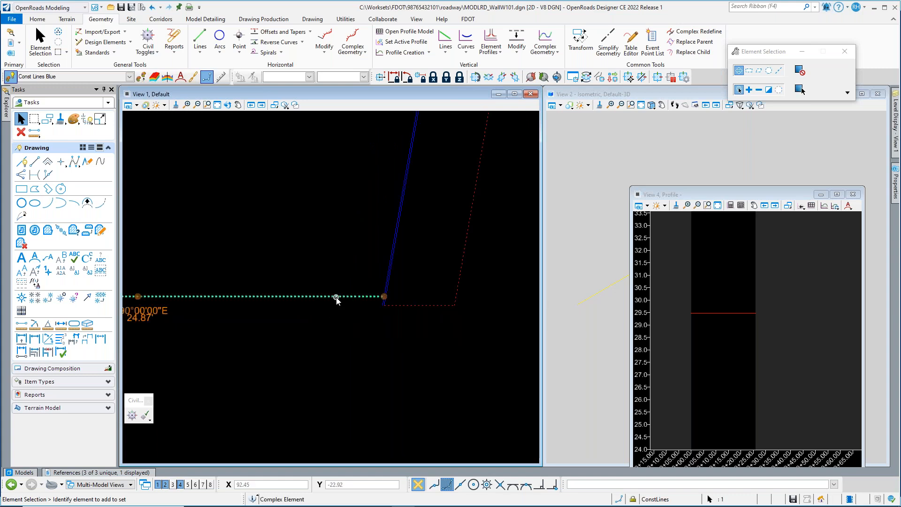
mouse_move(337, 299)
left_click(367, 294)
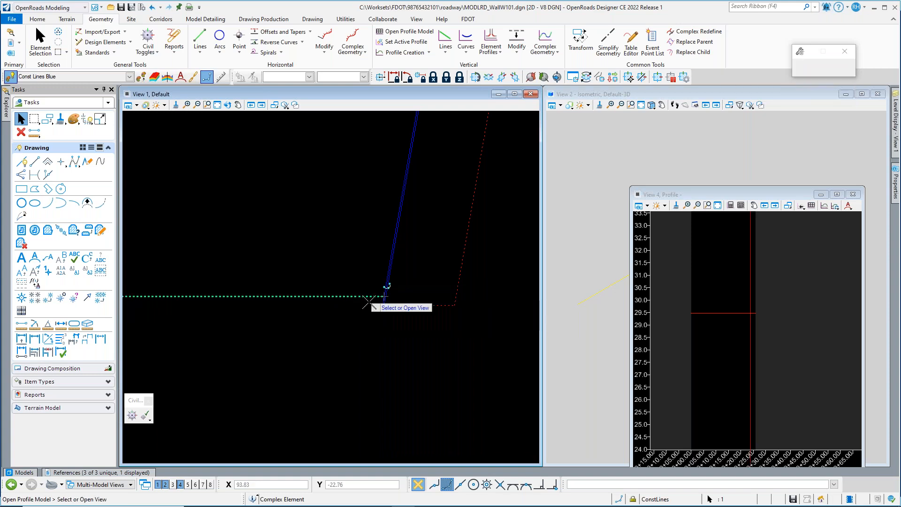
left_click(715, 334)
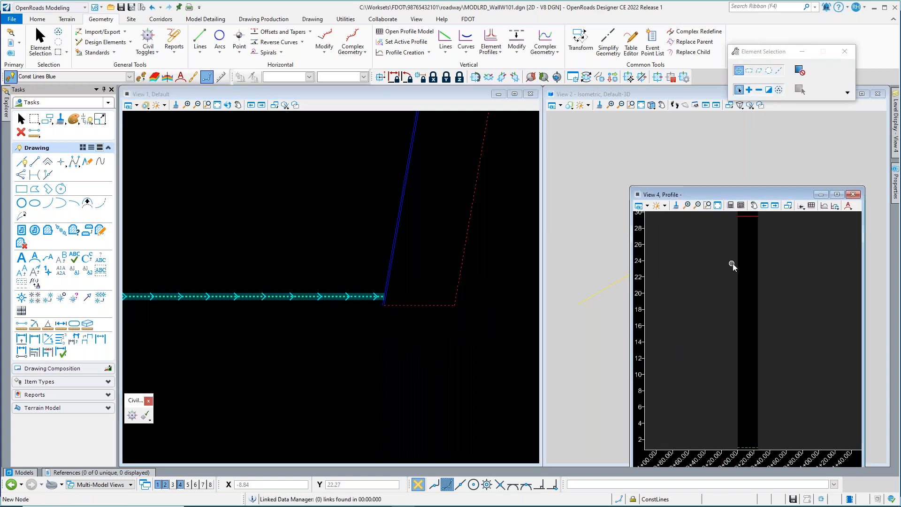
- Pull the end of the lower approach slab line's profile back horizontally to the limit of the shortened plan line
scroll(733, 263, "up", 10)
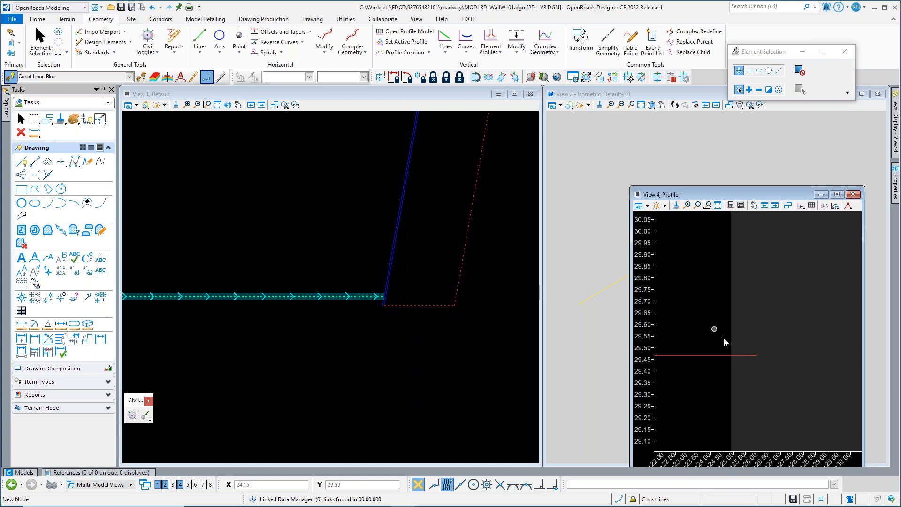
left_click(748, 357)
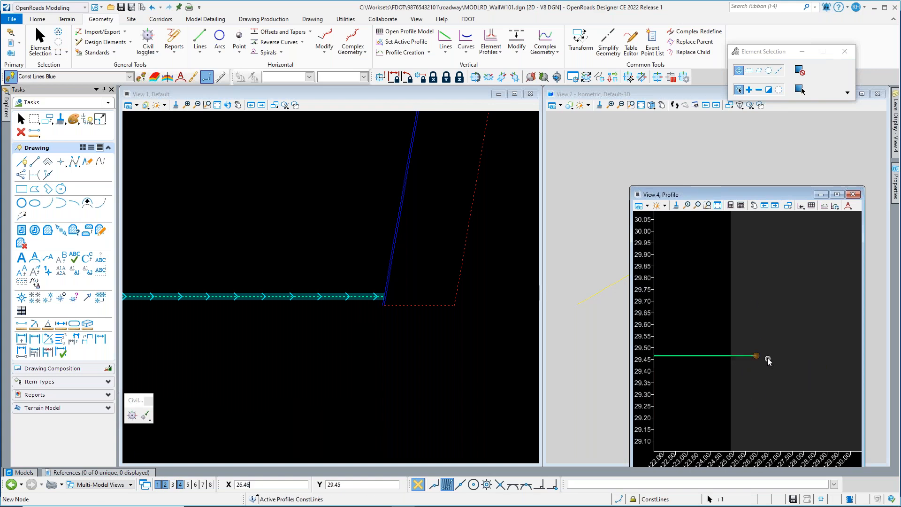
left_click(767, 356)
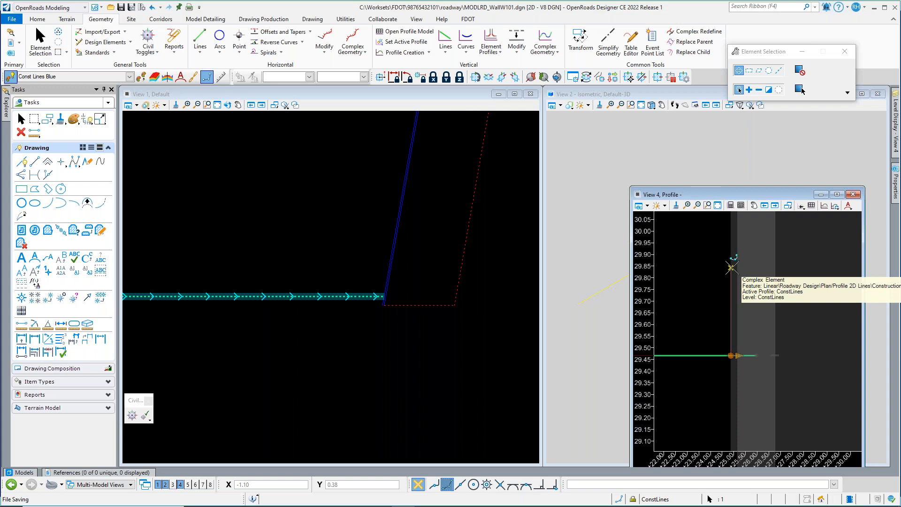
left_click(732, 267)
left_click(772, 344)
scroll(725, 343, "down", 5)
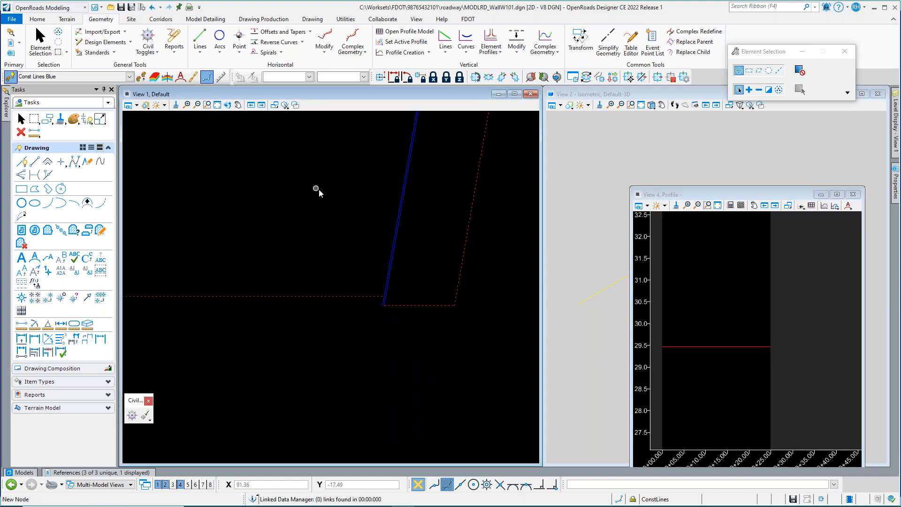
- Open the profile model of the upper approach slab line in View 4
scroll(331, 238, "up", 2)
left_click(321, 227)
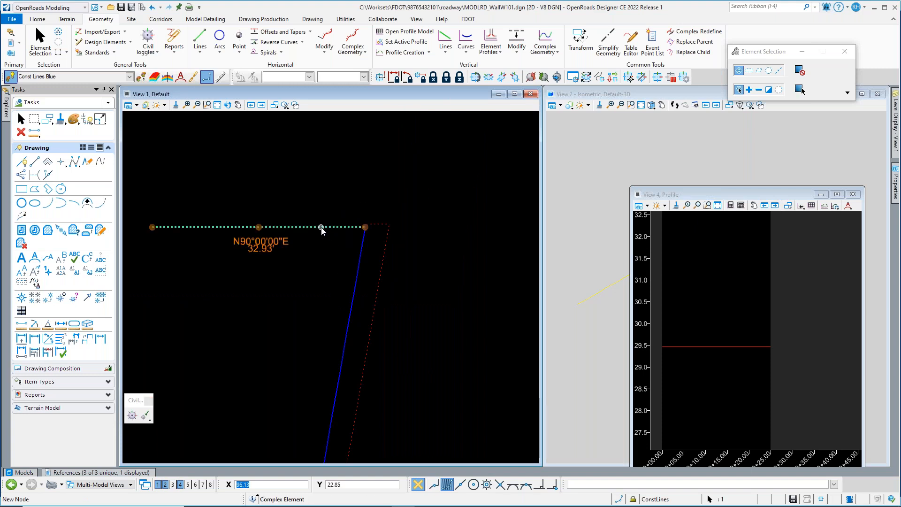
left_click(340, 222)
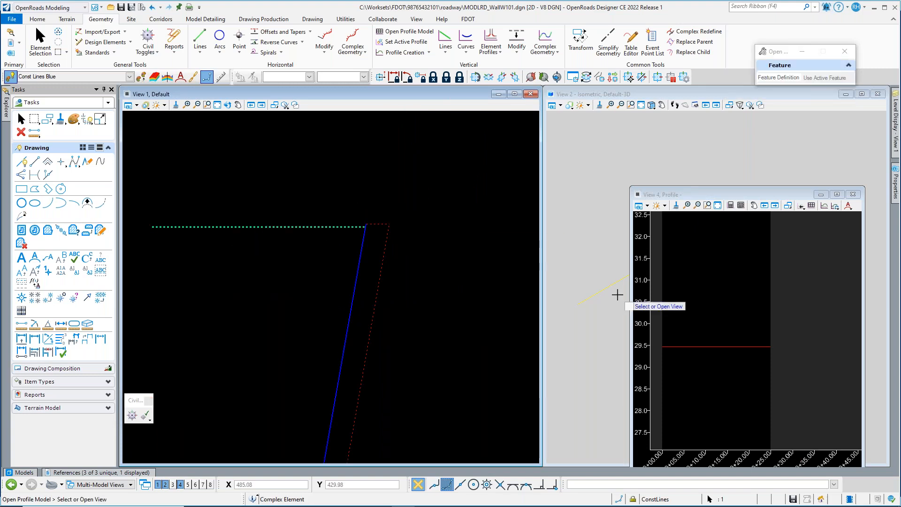
left_click(682, 323)
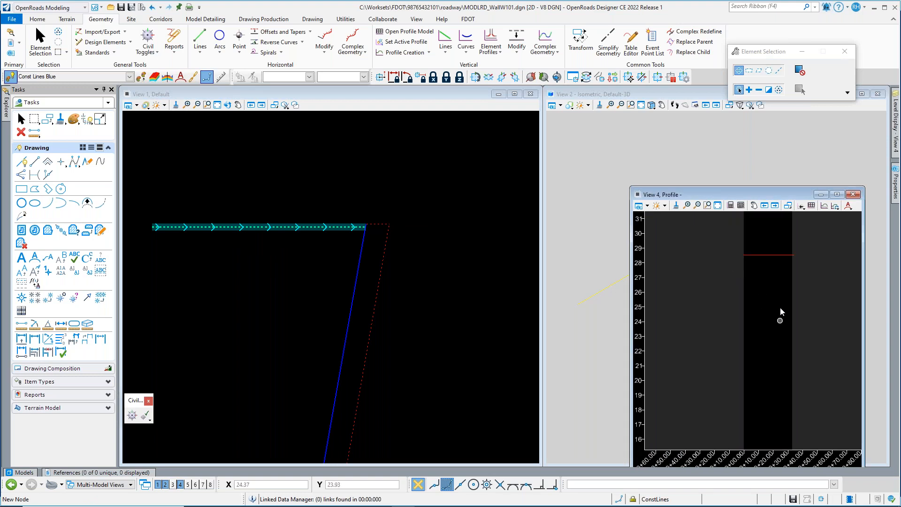
- Pull the end of the upper approach slab line's profile back horizontally to the limit of the shortened plan line
scroll(743, 333, "up", 5)
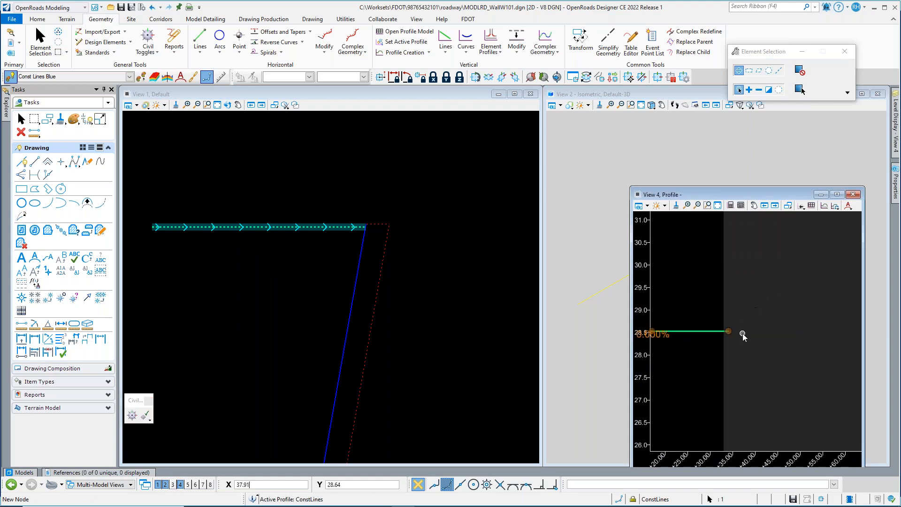
left_click(802, 375)
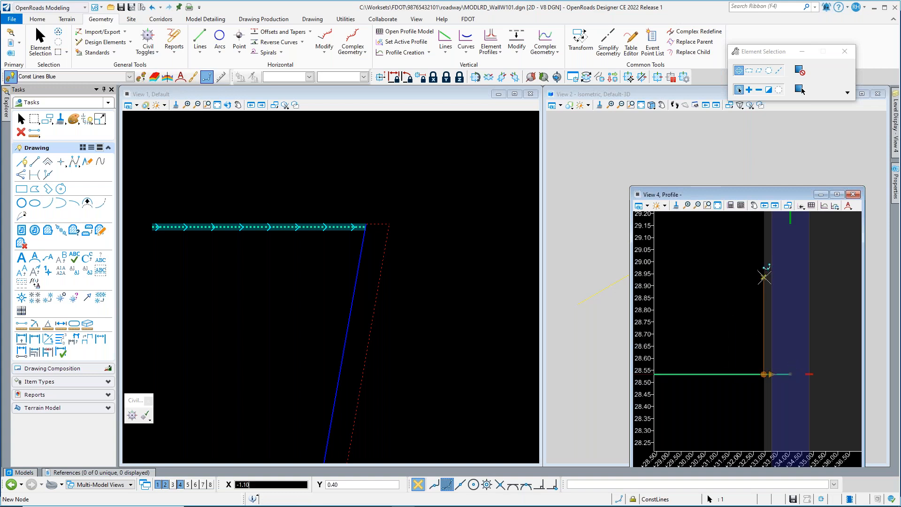
right_click(764, 288)
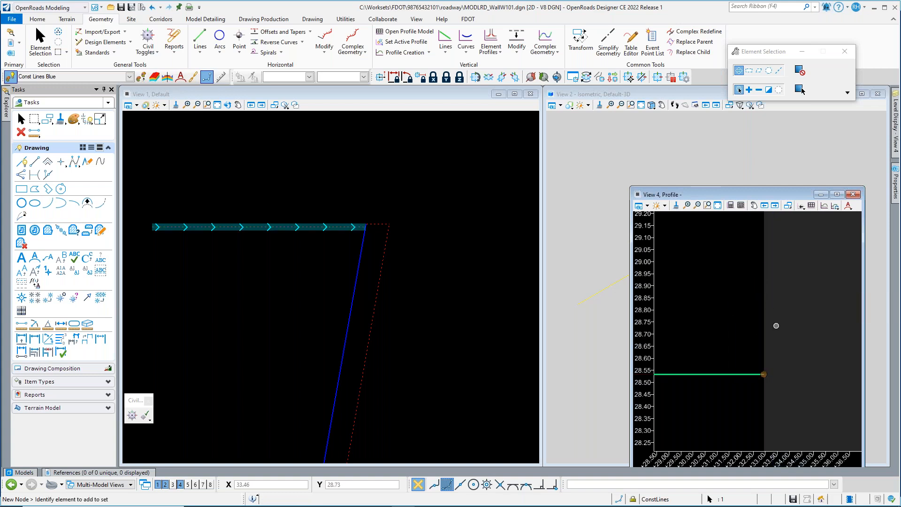
scroll(732, 329, "down", 5)
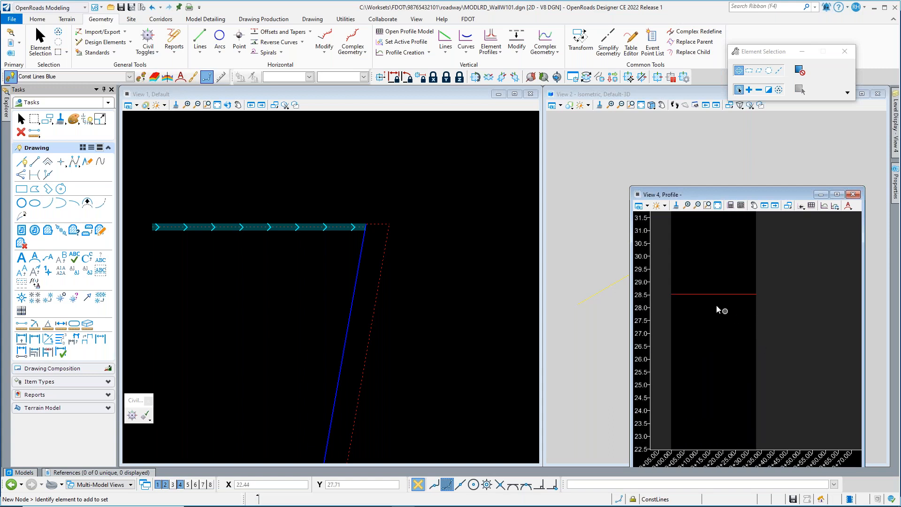
scroll(721, 311, "up", 2)
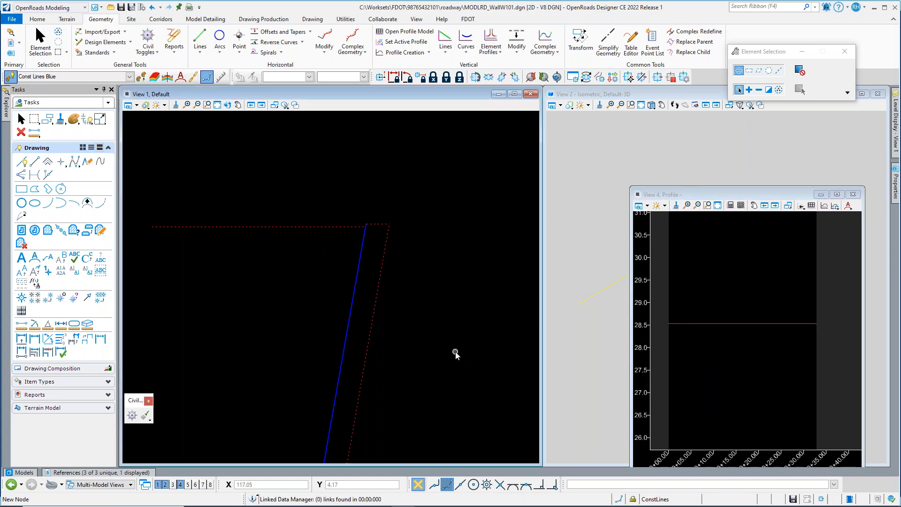
- Move the lower short end bent cap line vertically by its midpoint into line with the end of the lower approach slab line
scroll(309, 315, "up", 3)
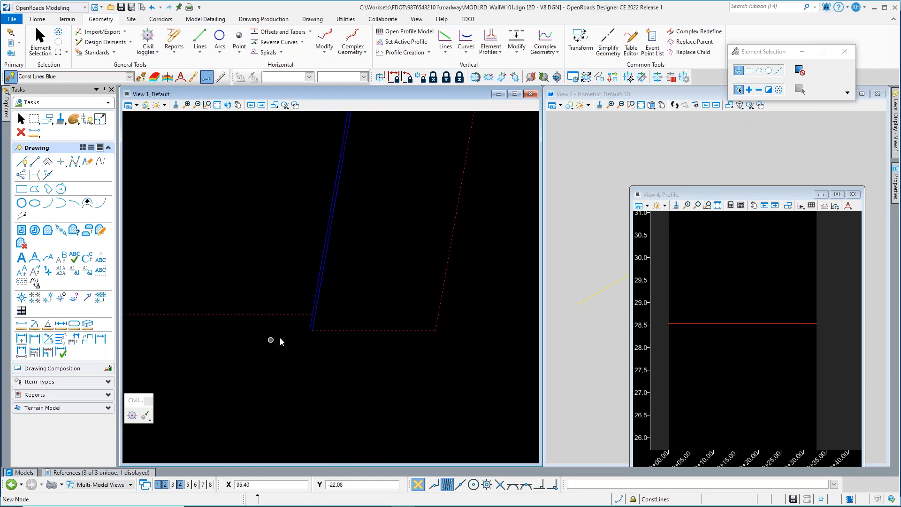
left_click(362, 330)
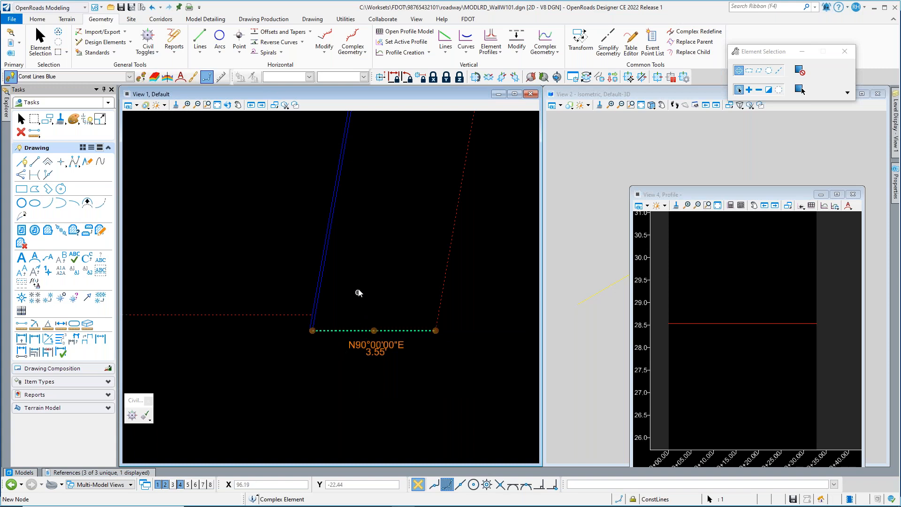
scroll(362, 288, "down", 10)
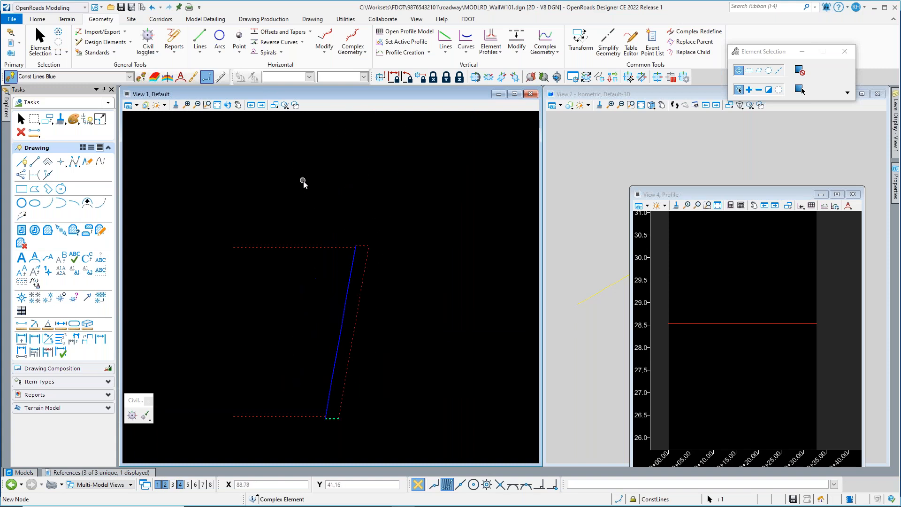
scroll(319, 266, "up", 5)
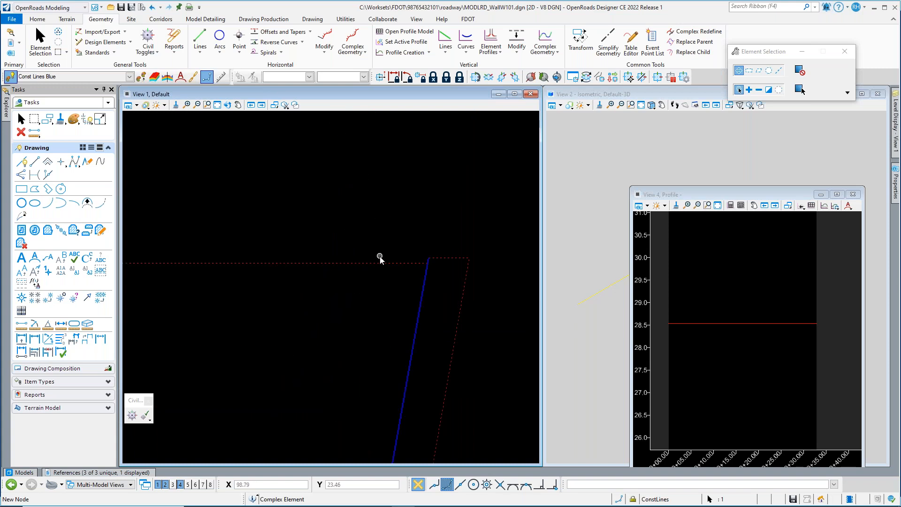
scroll(357, 361, "down", 2)
scroll(304, 302, "up", 6)
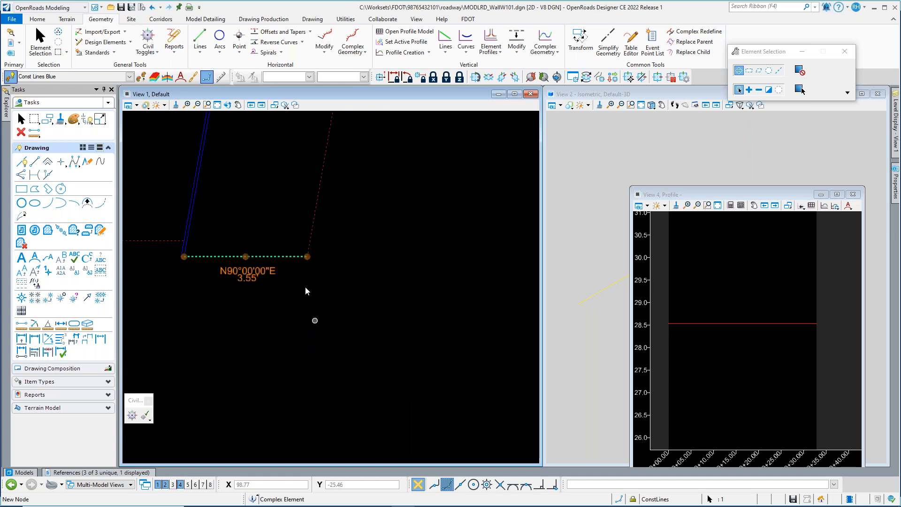
left_click(245, 256)
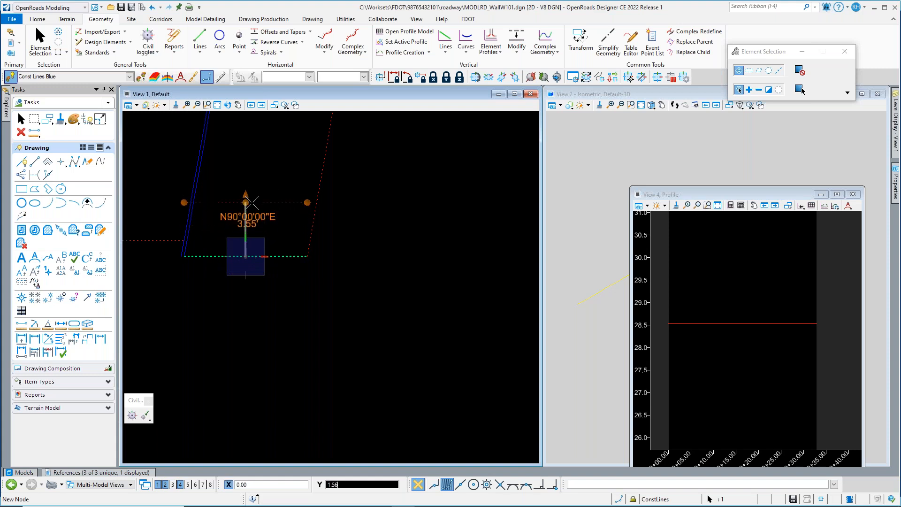
scroll(157, 241, "up", 1)
middle_click(371, 285)
left_click(377, 286)
scroll(446, 322, "down", 5)
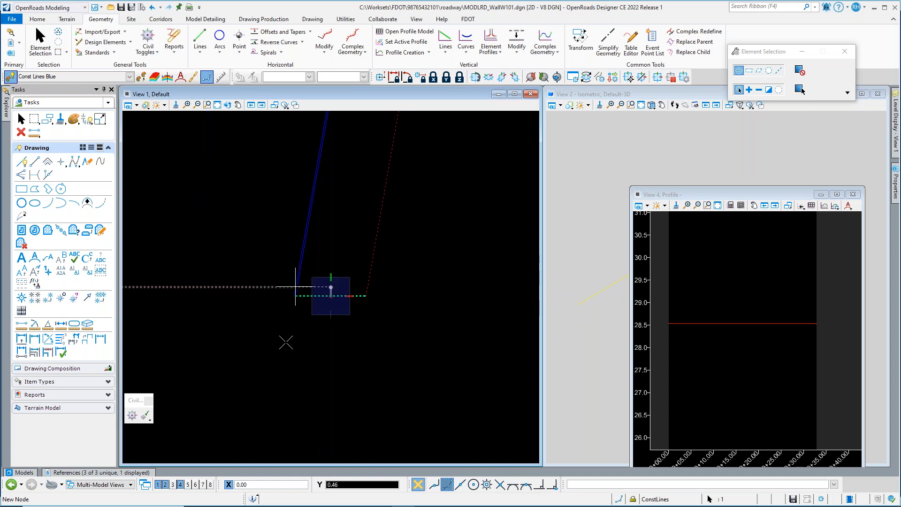
left_click(292, 341)
- Move the upper short end bent cap line vertically by its midpoint into line with the end of the upper approach slab line
scroll(365, 183, "down", 1)
scroll(336, 195, "up", 1)
scroll(347, 182, "down", 1)
scroll(351, 225, "down", 2)
scroll(328, 268, "up", 1)
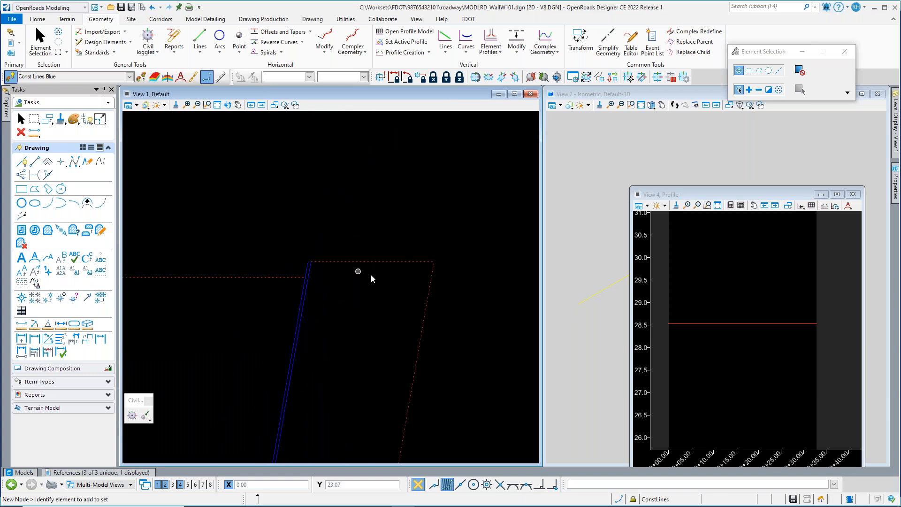
left_click(367, 262)
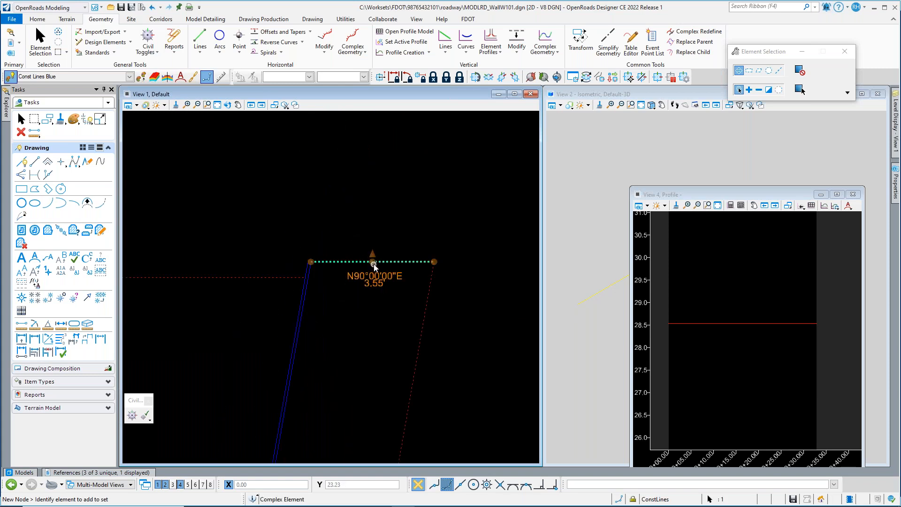
left_click(373, 263)
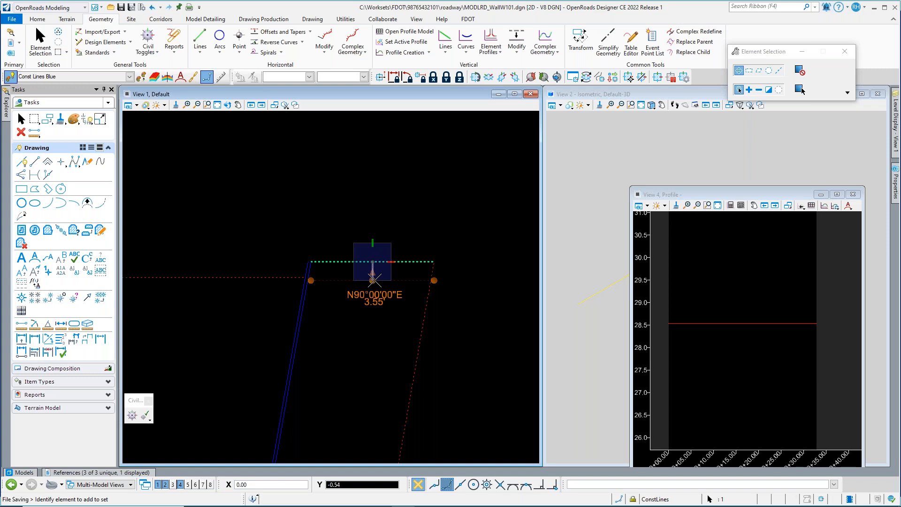
key("Return")
middle_click(282, 280)
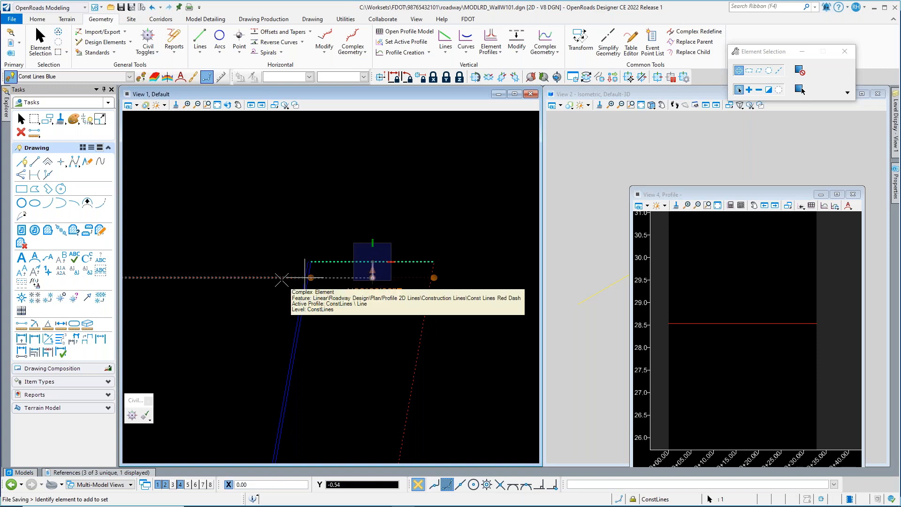
left_click(339, 352)
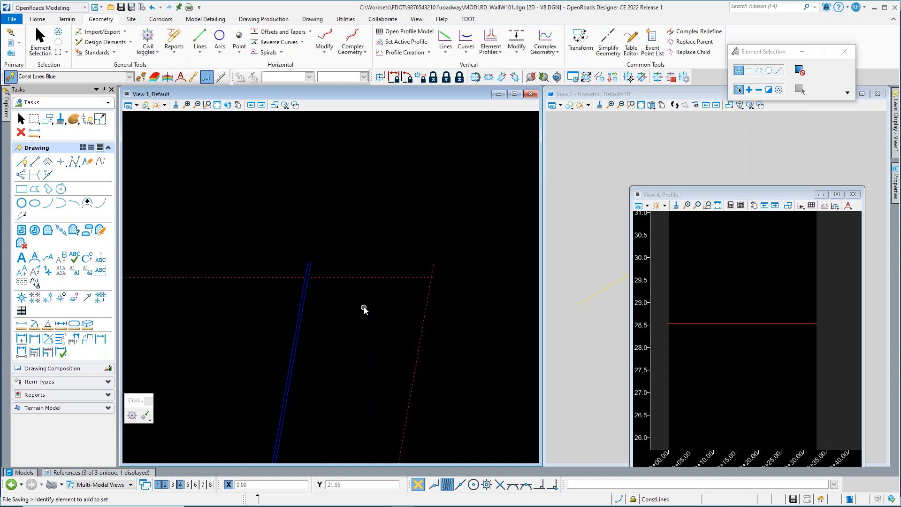
- Extend the outer end of the lower short end bent cap line horizontally to its intersection with the slanted red dashed line
scroll(364, 301, "down", 2)
scroll(345, 355, "down", 2)
scroll(263, 324, "up", 1)
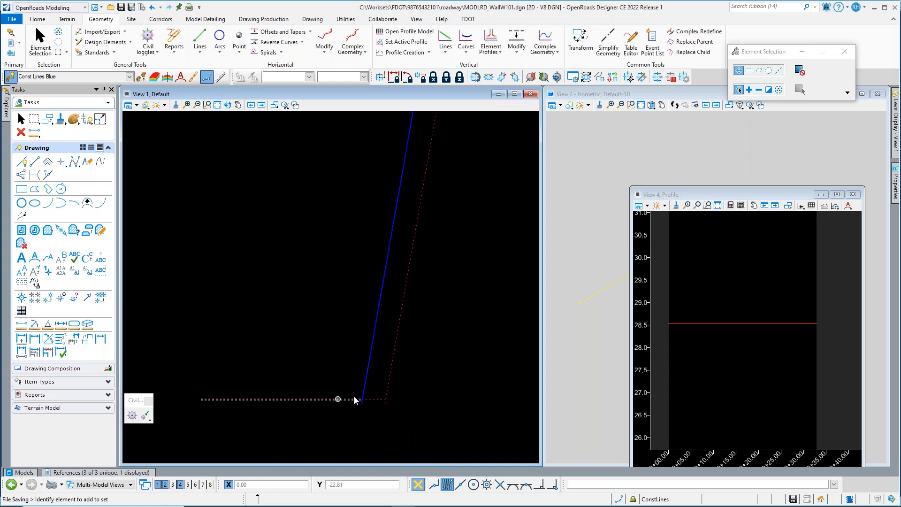
scroll(366, 298, "up", 3)
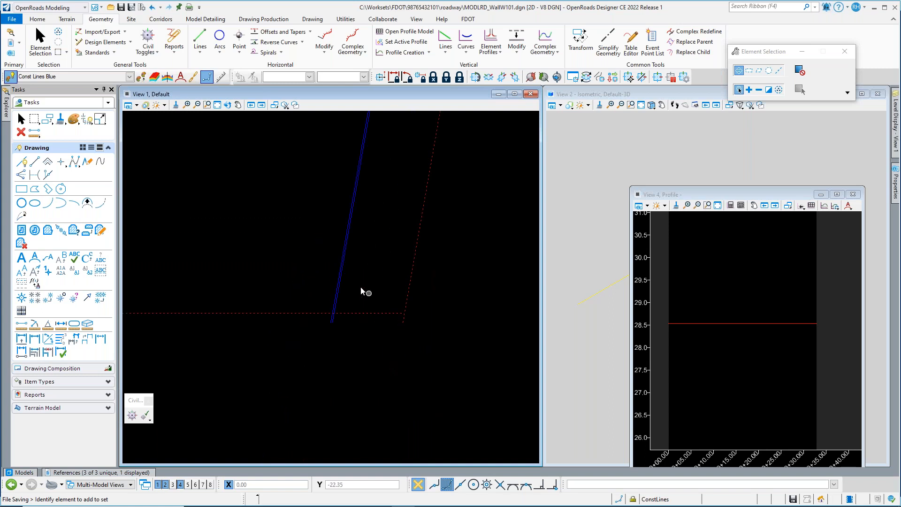
scroll(383, 328, "up", 2)
scroll(338, 291, "up", 2)
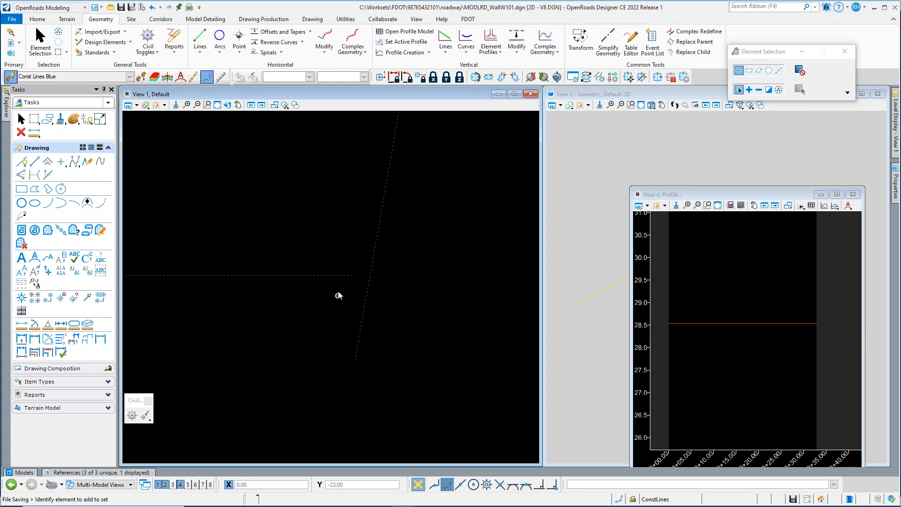
left_click(311, 275)
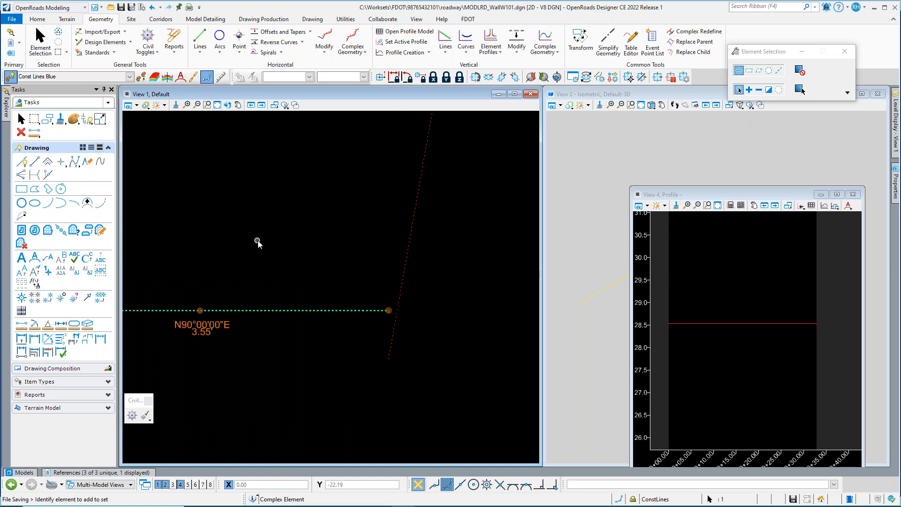
middle_click_drag(329, 293, 401, 291)
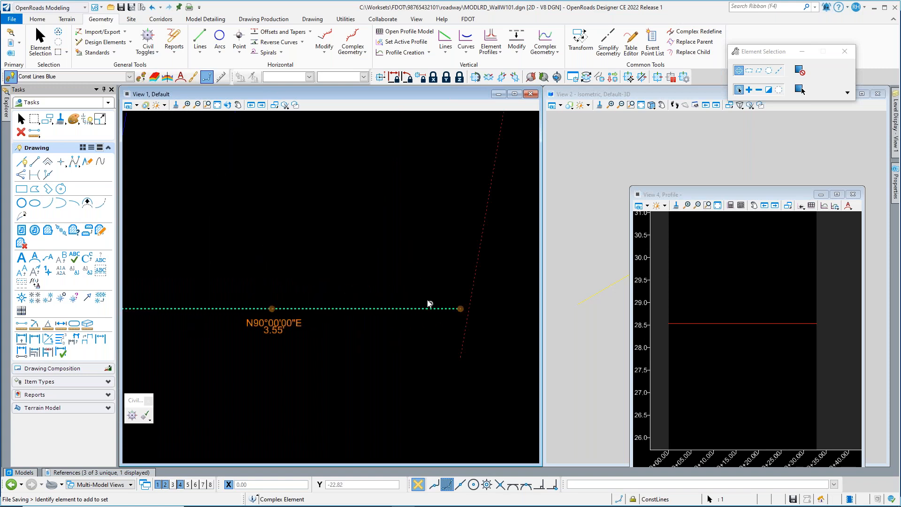
scroll(398, 285, "up", 2)
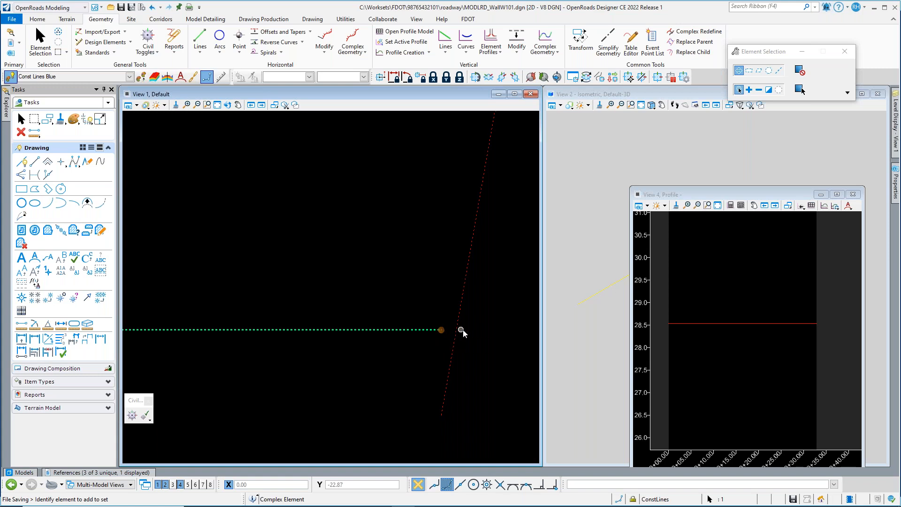
left_click(441, 330)
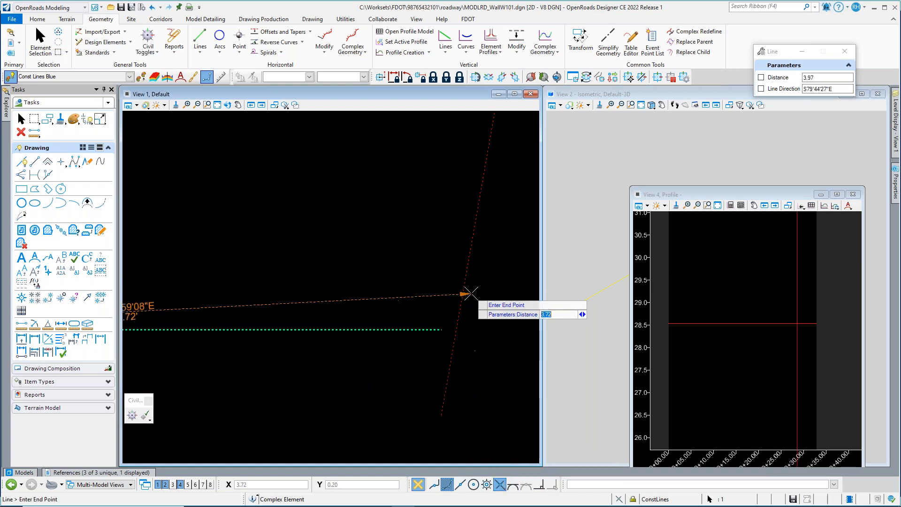
left_click(463, 279)
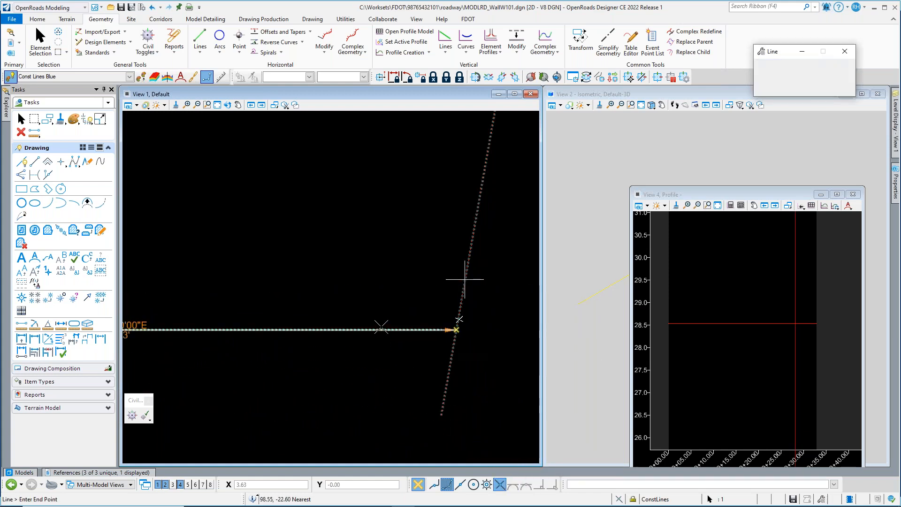
left_click(496, 330)
- Extend the inner end of the lower end bent cap line horizontally to the end of the lower approach slab line on the blue construction line
scroll(424, 300, "down", 4)
scroll(214, 321, "up", 3)
middle_click_drag(235, 297, 309, 288)
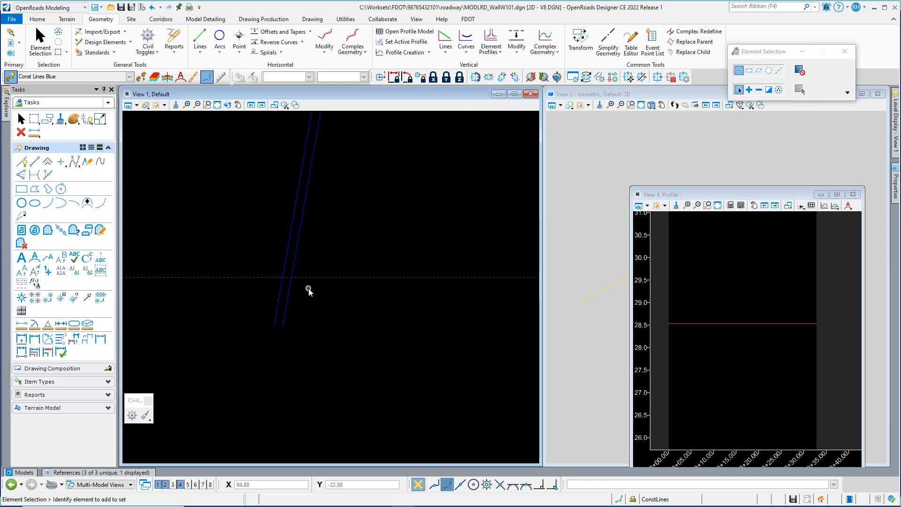
scroll(323, 286, "down", 3)
left_click(344, 287)
middle_click_drag(348, 351, 333, 298)
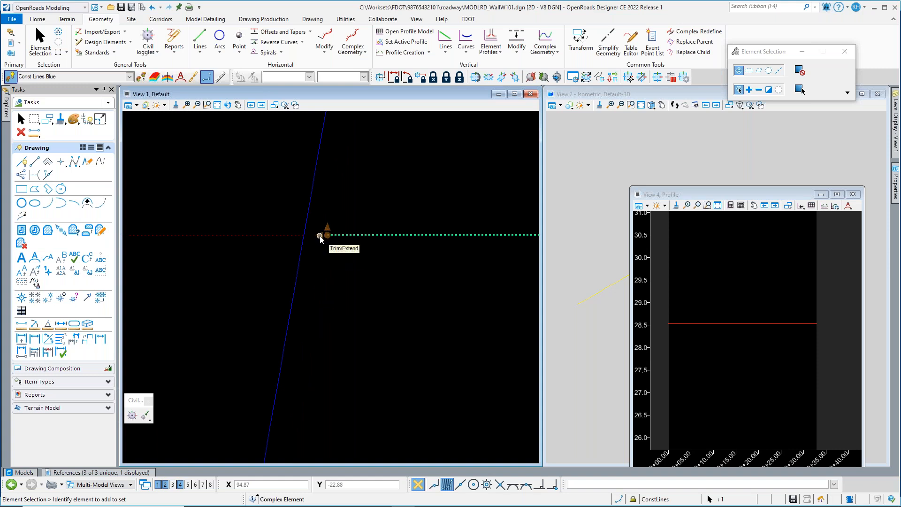
left_click(321, 236)
middle_click_drag(282, 235, 308, 287)
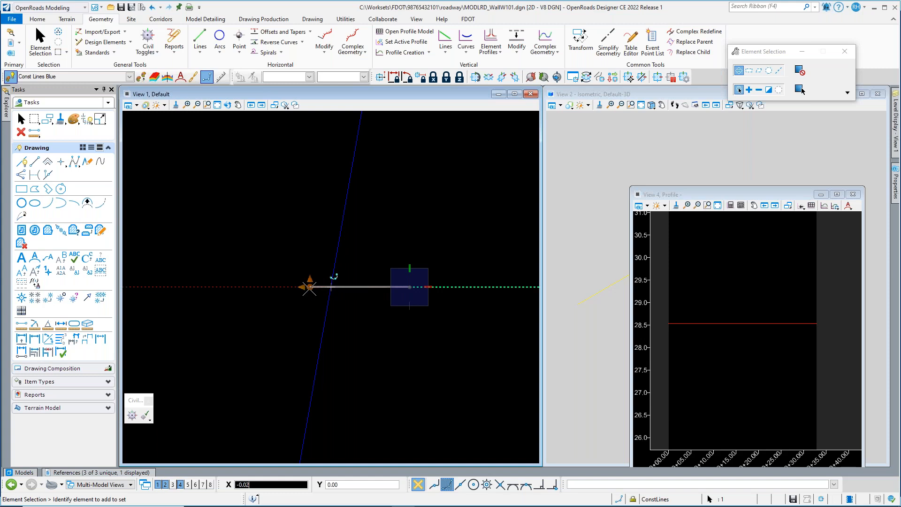
left_click(331, 287)
left_click(402, 365)
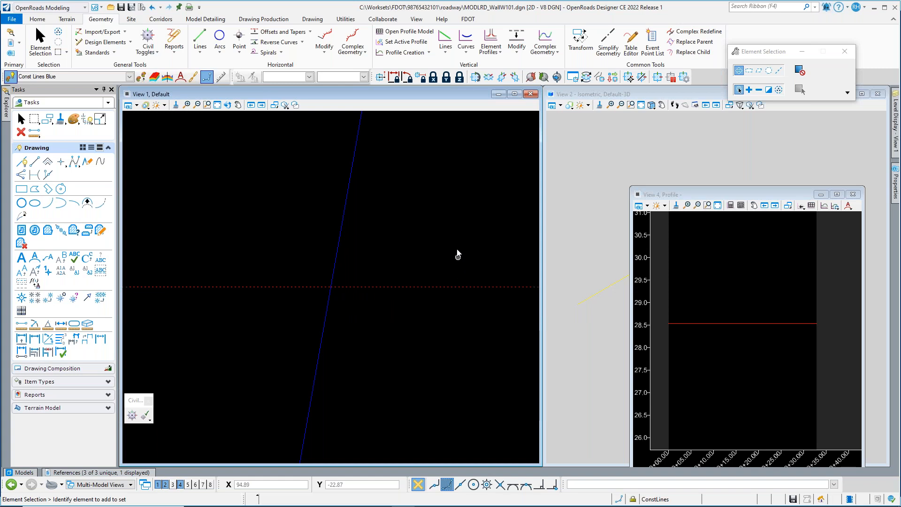
- Trim the outer end of the upper end bent cap line to its intersection with the slanted red dashed line using the intersection snap
scroll(367, 229, "up", 4)
scroll(367, 229, "down", 2)
scroll(352, 189, "down", 4)
scroll(346, 276, "up", 5)
left_click(435, 274)
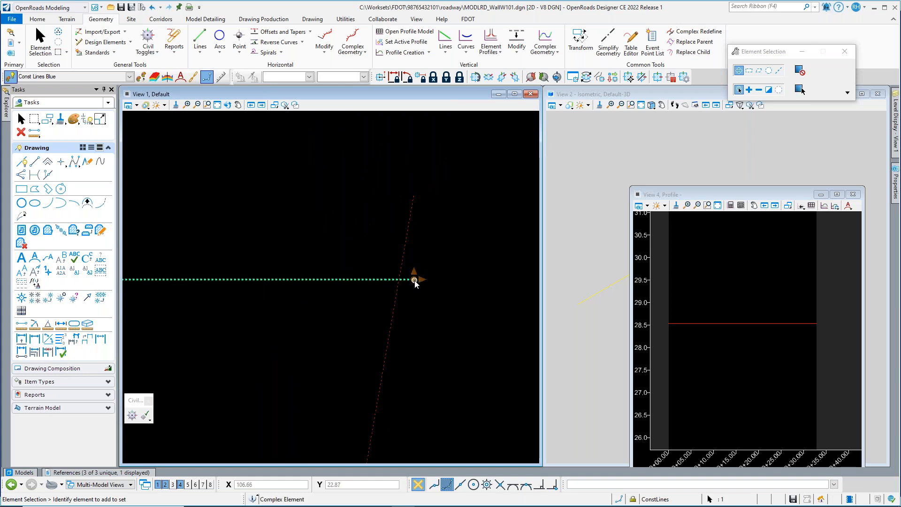
left_click(415, 280)
left_click(500, 484)
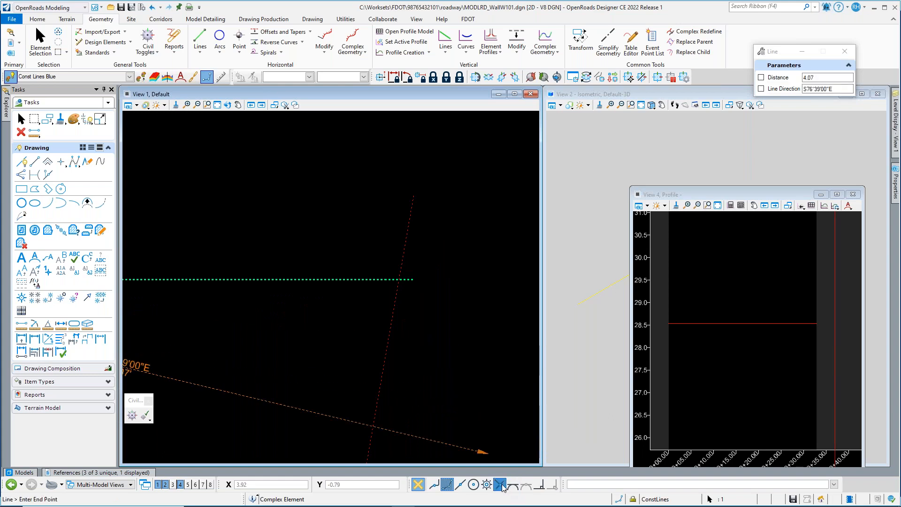
left_click(404, 246)
scroll(287, 291, "up", 3)
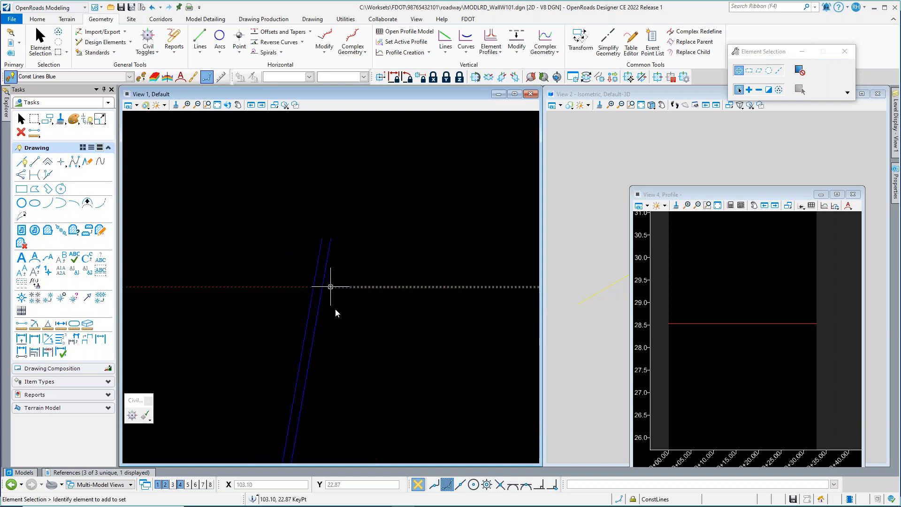
- Extend the inner end of the upper end bent cap line horizontally to the end of the upper approach slab line on the farther blue construction line
scroll(343, 287, "up", 2)
left_click(344, 288)
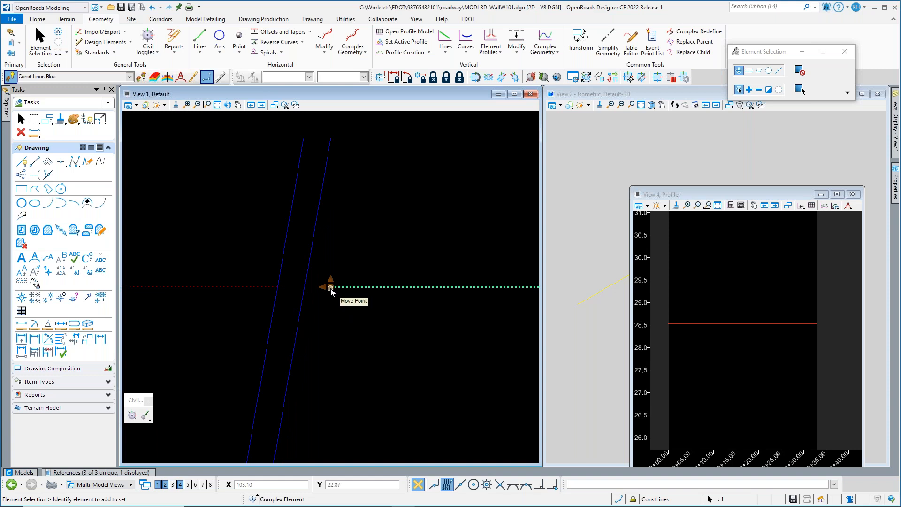
left_click(328, 287)
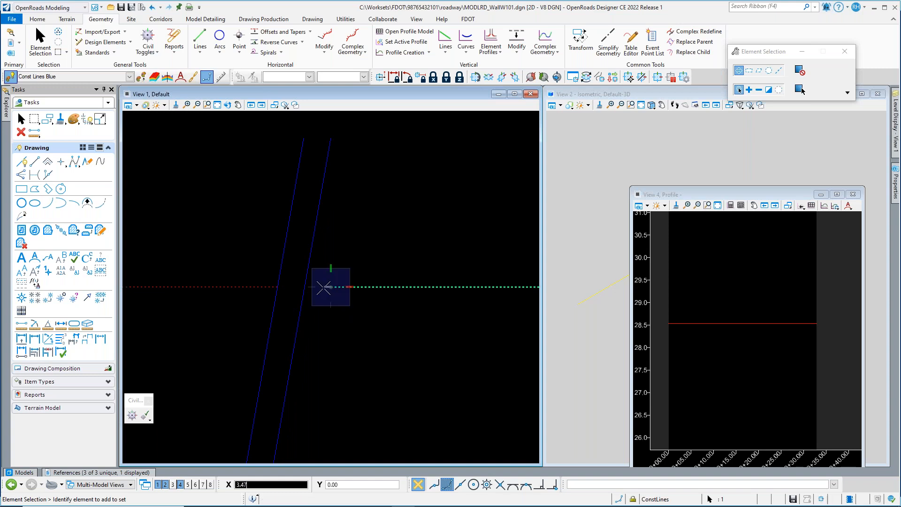
left_click(371, 350)
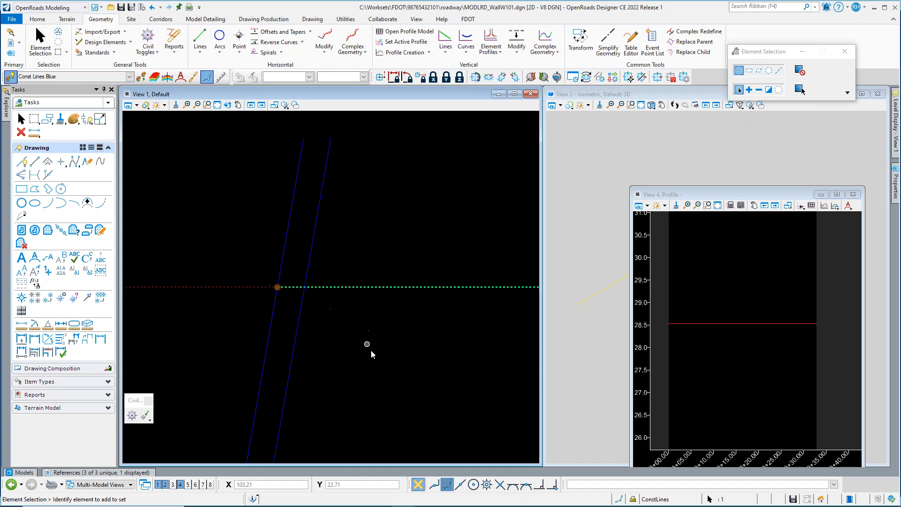
left_click(373, 365)
- Open the profile model of the lower short end bent cap line in View 4
scroll(378, 367, "up", 4)
scroll(322, 371, "up", 5)
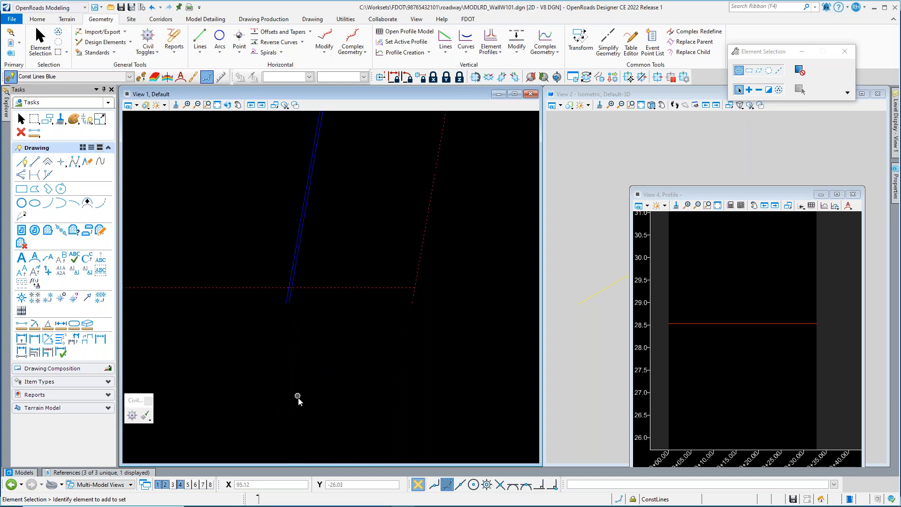
left_click(353, 288)
mouse_move(376, 290)
left_click(405, 282)
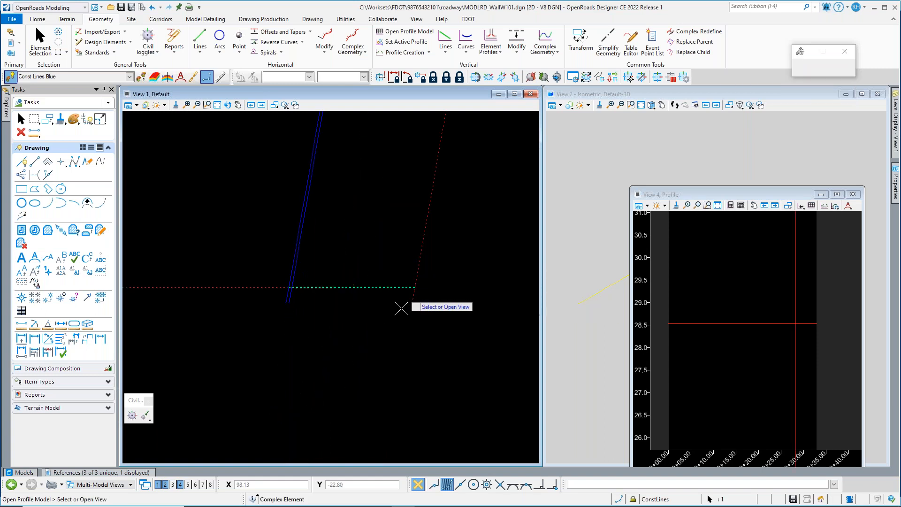
left_click(723, 309)
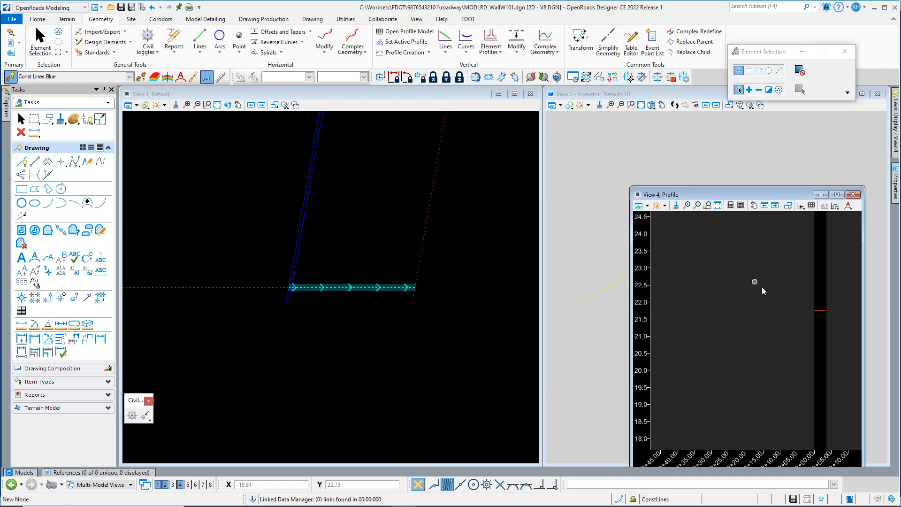
- Stretch the far end of the lower end bent cap line's profile horizontally to the end limit of the extended plan line
scroll(799, 319, "up", 5)
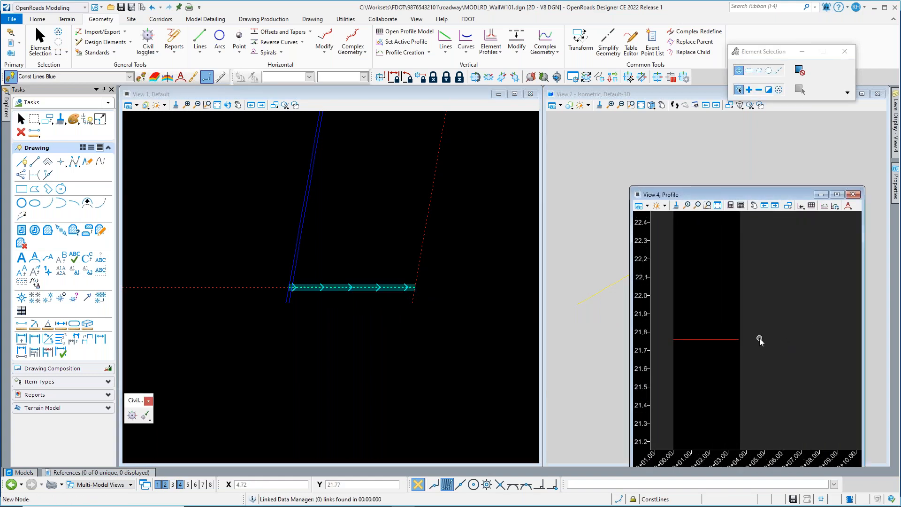
scroll(749, 339, "up", 2)
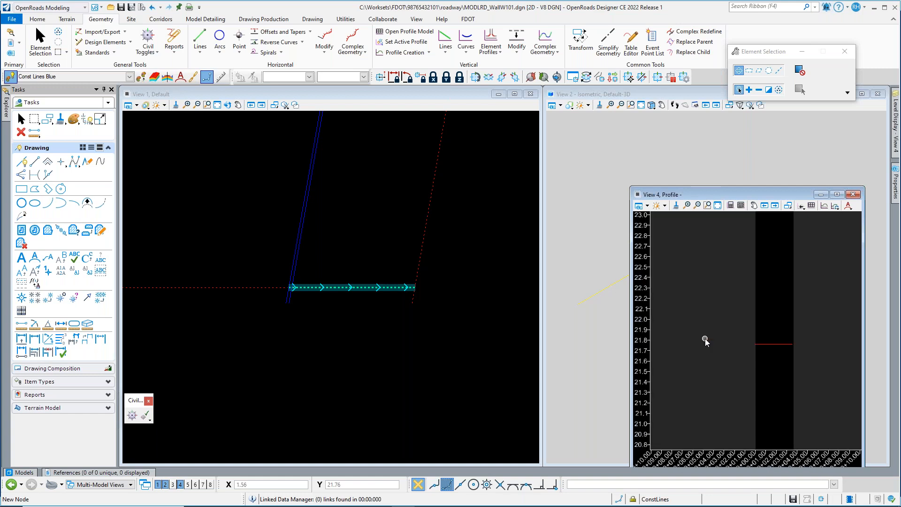
scroll(755, 345, "up", 3)
scroll(751, 331, "up", 1)
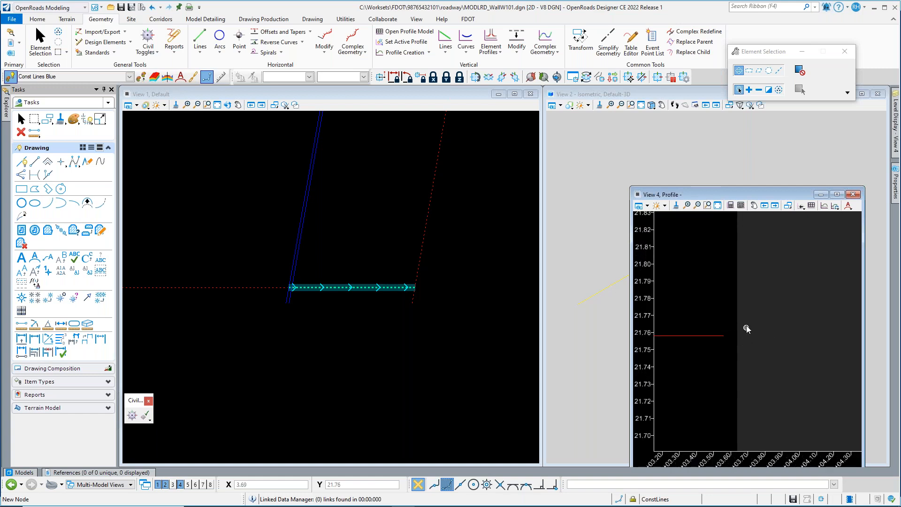
scroll(742, 344, "up", 1)
left_click(684, 352)
left_click(702, 353)
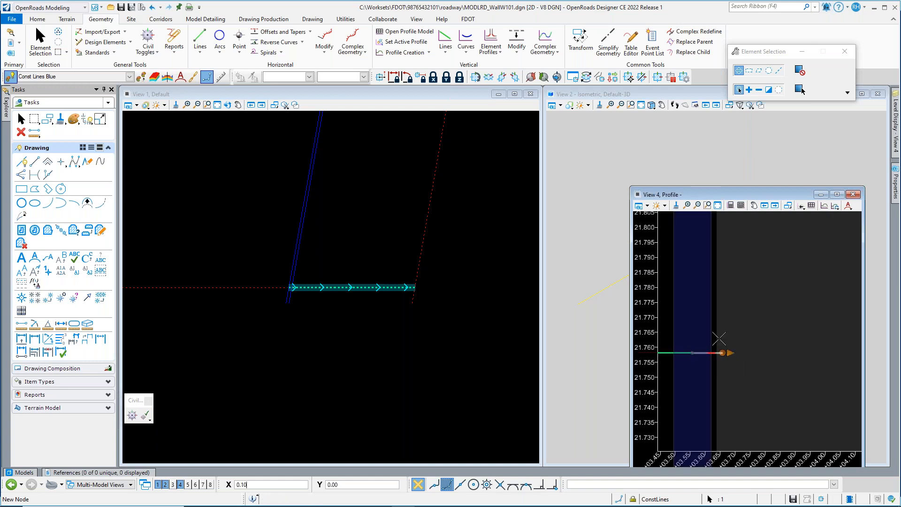
left_click(717, 286)
left_click(819, 366)
- Stretch the start of the lower end bent cap line's profile horizontally to the start limit at station 0+00.00
scroll(822, 369, "down", 2)
scroll(700, 354, "up", 3)
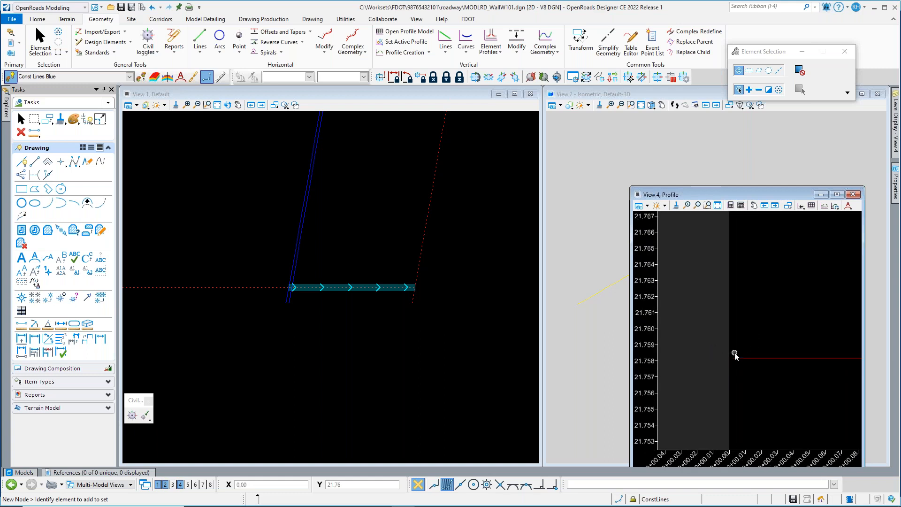
scroll(728, 353, "up", 5)
scroll(732, 347, "up", 2)
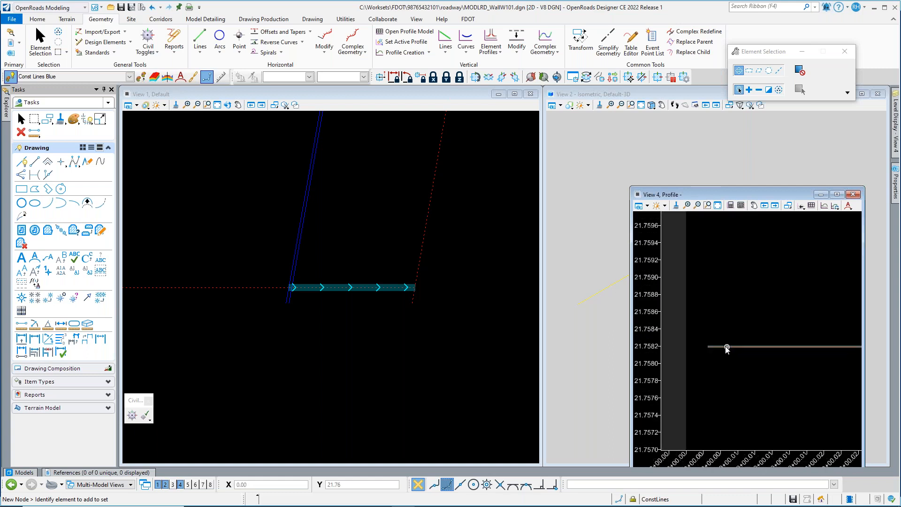
left_click(717, 346)
left_click(702, 348)
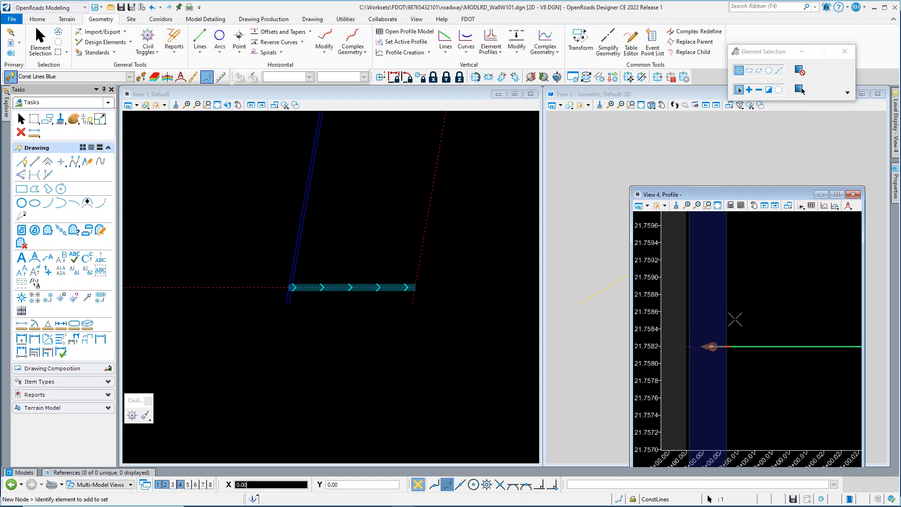
right_click(728, 356)
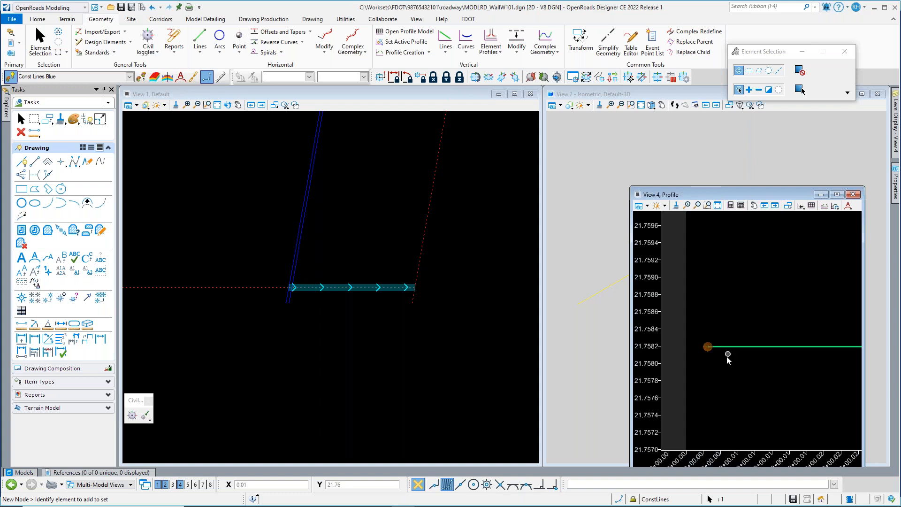
left_click(702, 348)
left_click(777, 347)
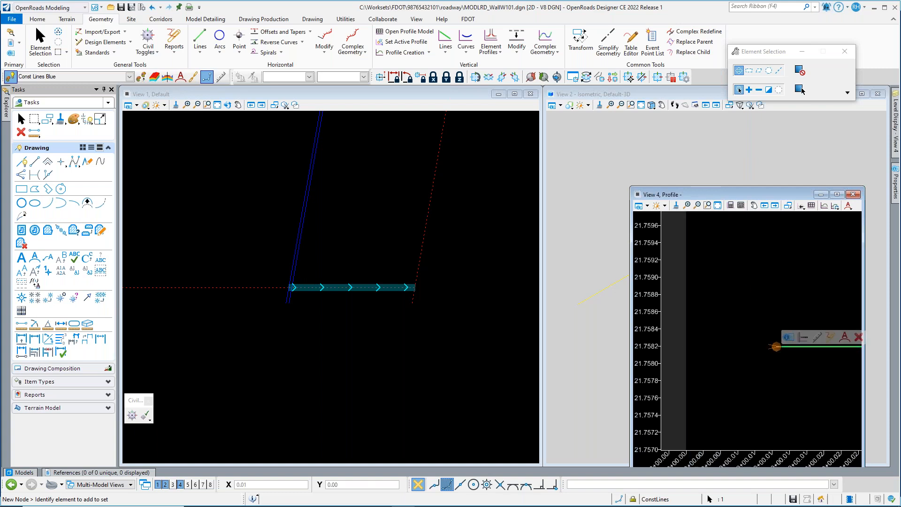
left_click(769, 348)
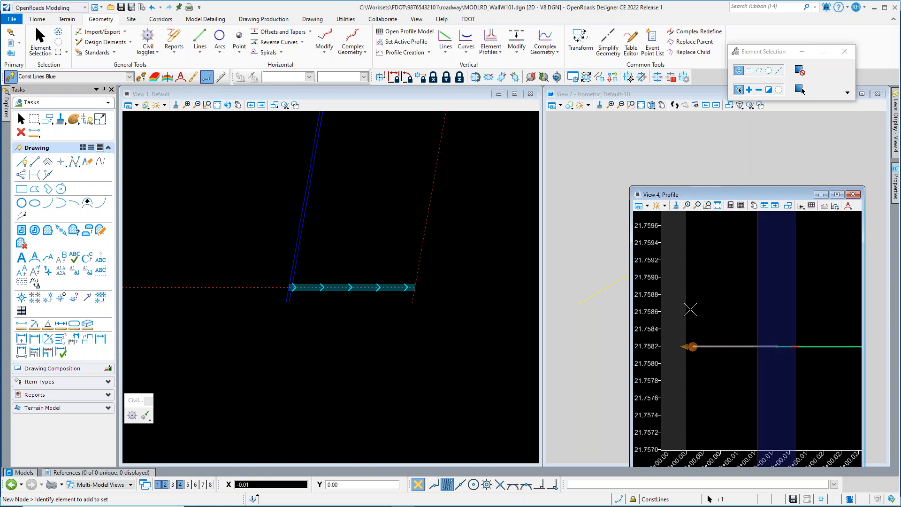
left_click(687, 292)
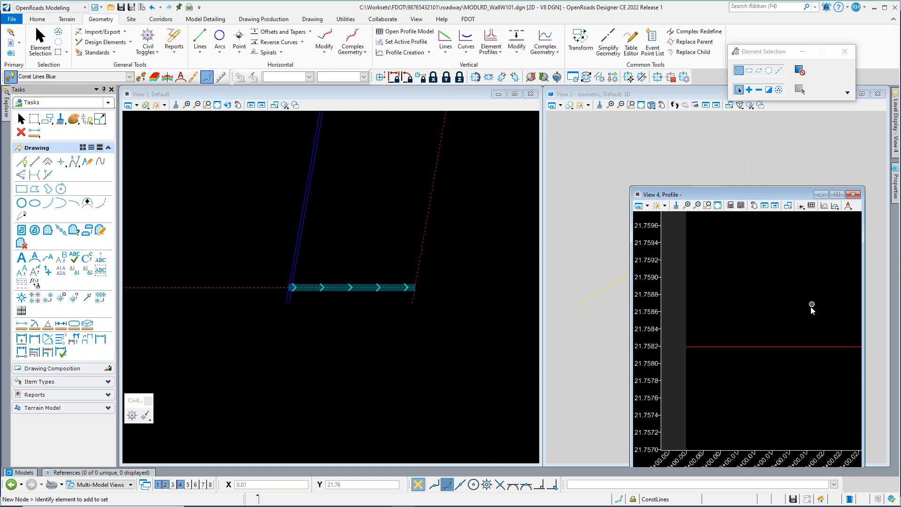
- Set the start elevation of the lower end bent cap line's profile to 21.72
left_click(766, 352)
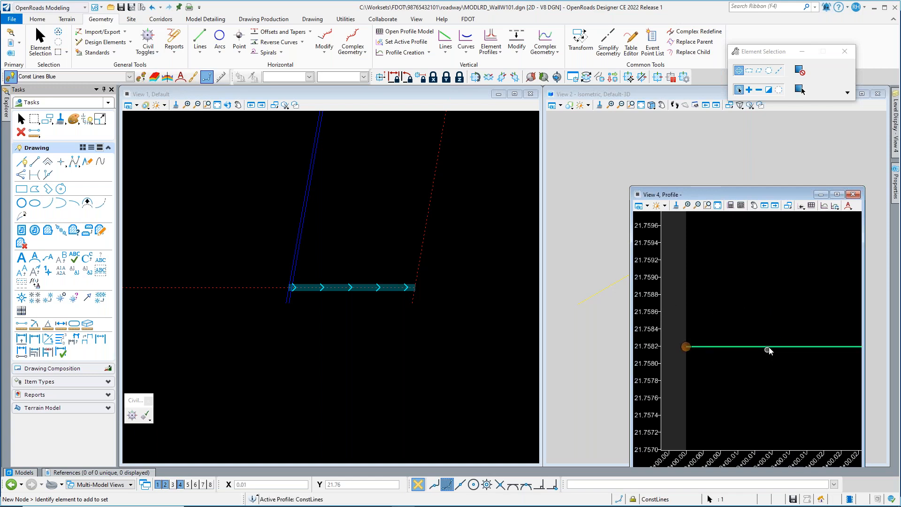
scroll(780, 340, "down", 3)
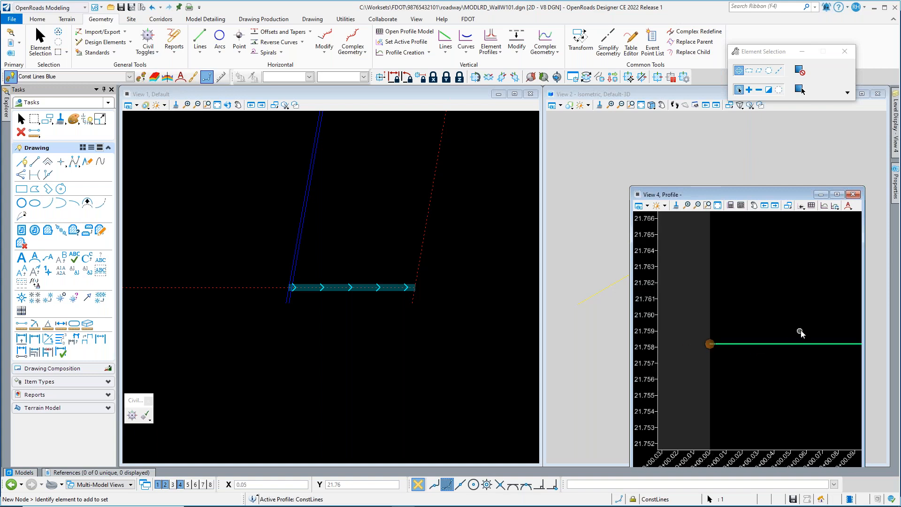
scroll(796, 333, "up", 1)
scroll(767, 339, "down", 1)
scroll(709, 338, "up", 1)
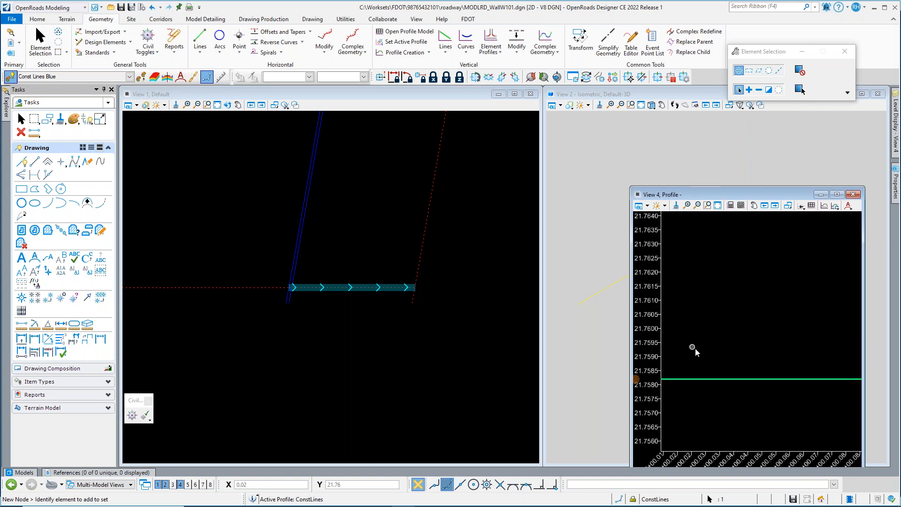
scroll(698, 348, "down", 1)
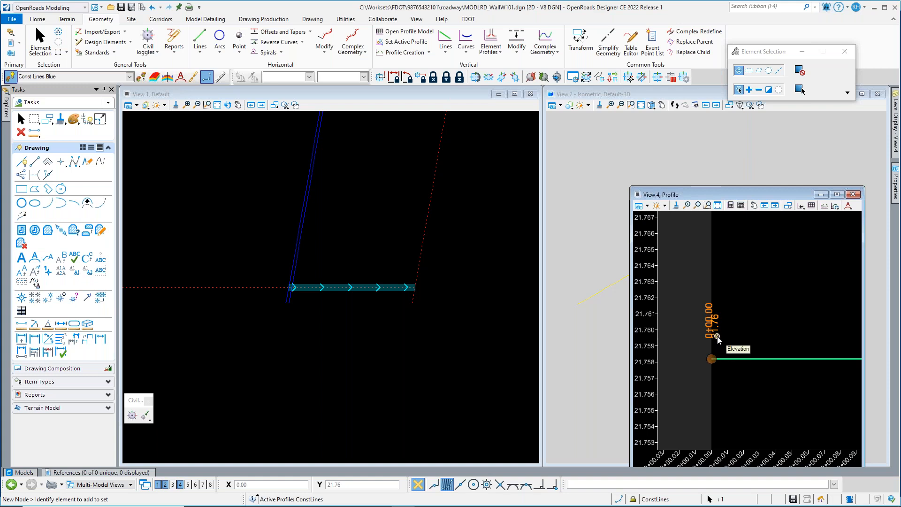
left_click(717, 337)
type("21.")
key("Return")
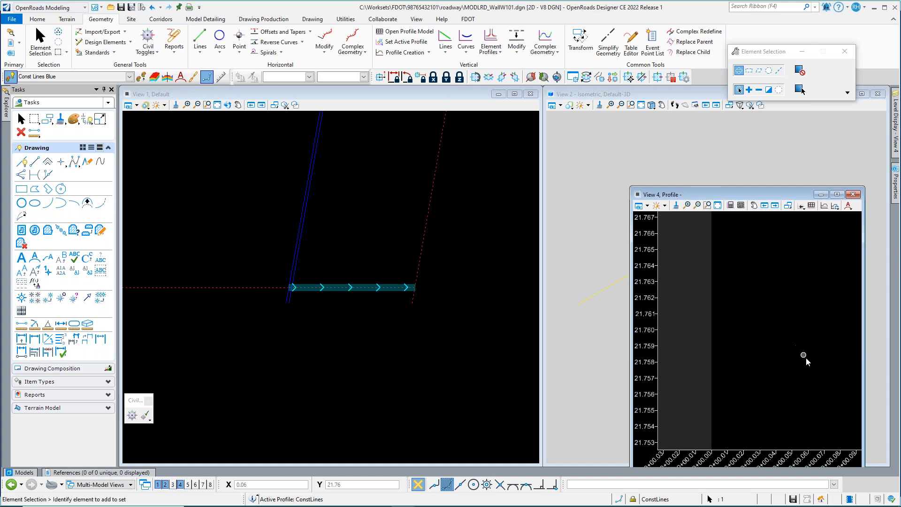
scroll(802, 352, "down", 5)
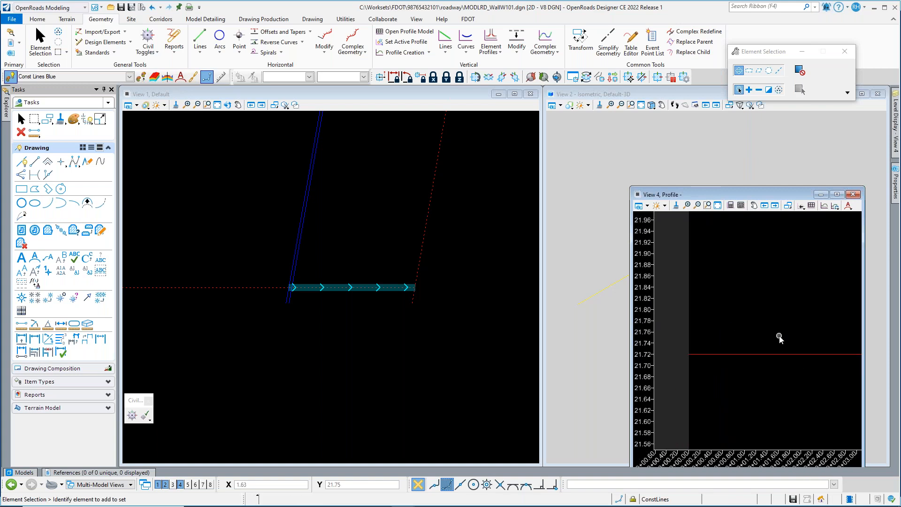
scroll(780, 338, "down", 1)
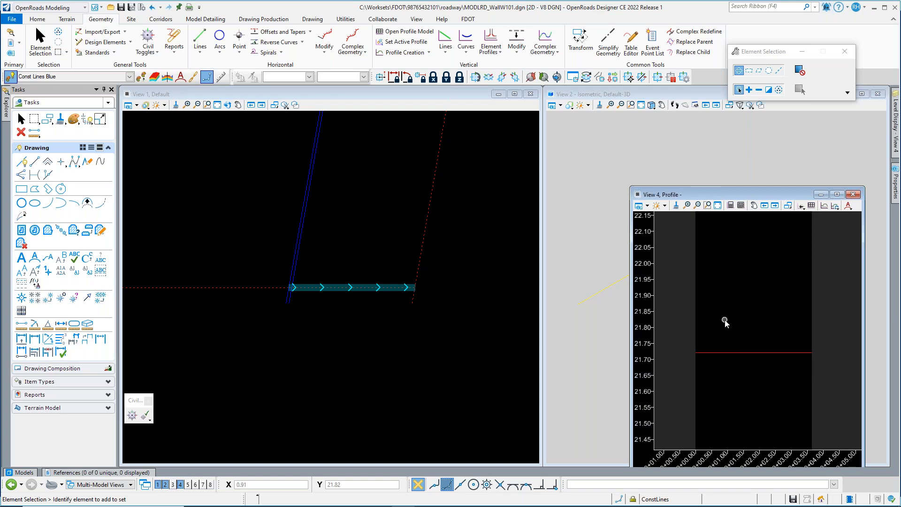
left_click(738, 350)
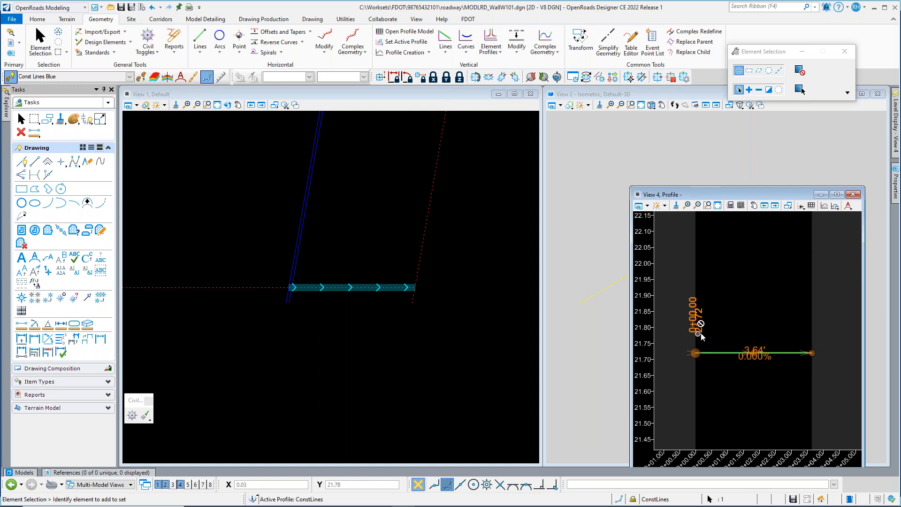
left_click(729, 326)
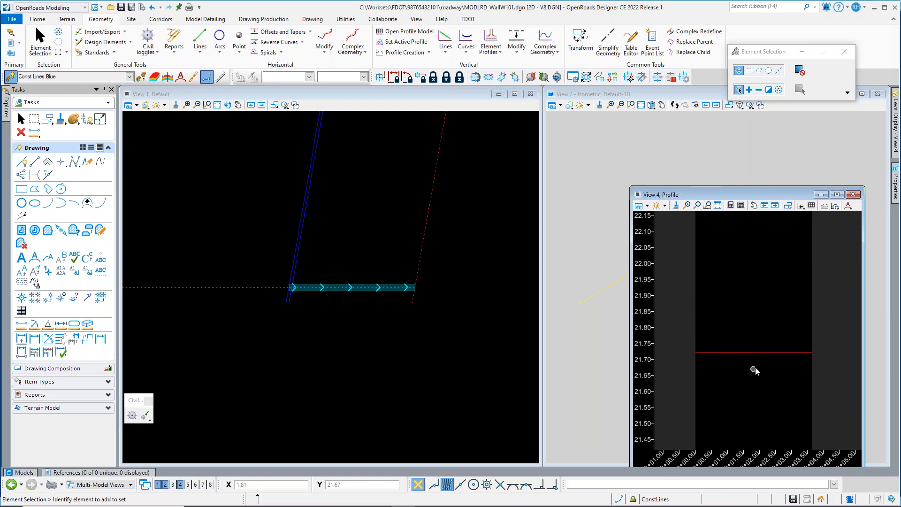
- Open the profile model of the upper short end bent cap line in View 4
left_click(458, 331)
scroll(436, 193, "down", 4)
scroll(335, 190, "up", 3)
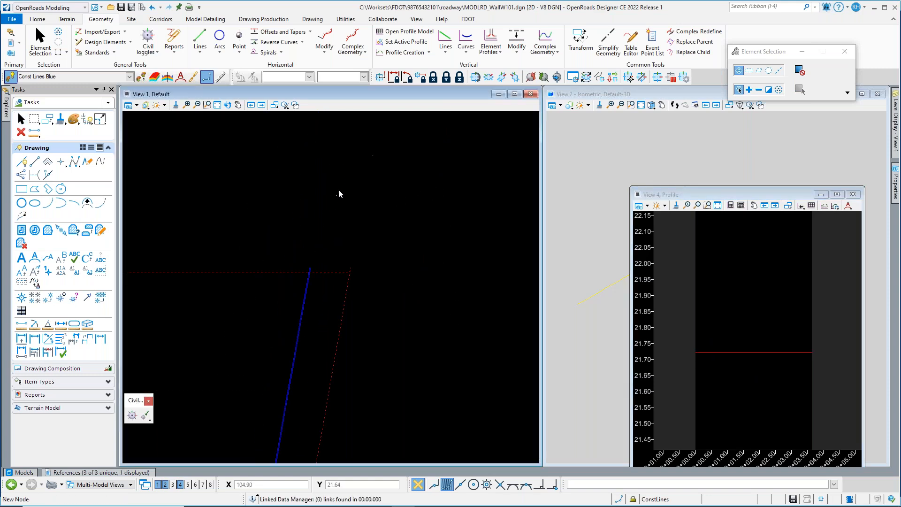
scroll(297, 326, "up", 2)
left_click(364, 261)
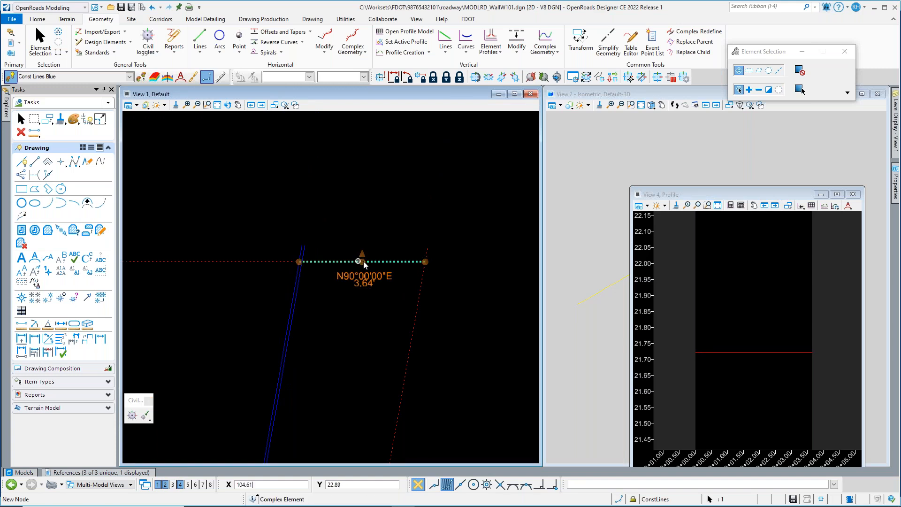
left_click(428, 258)
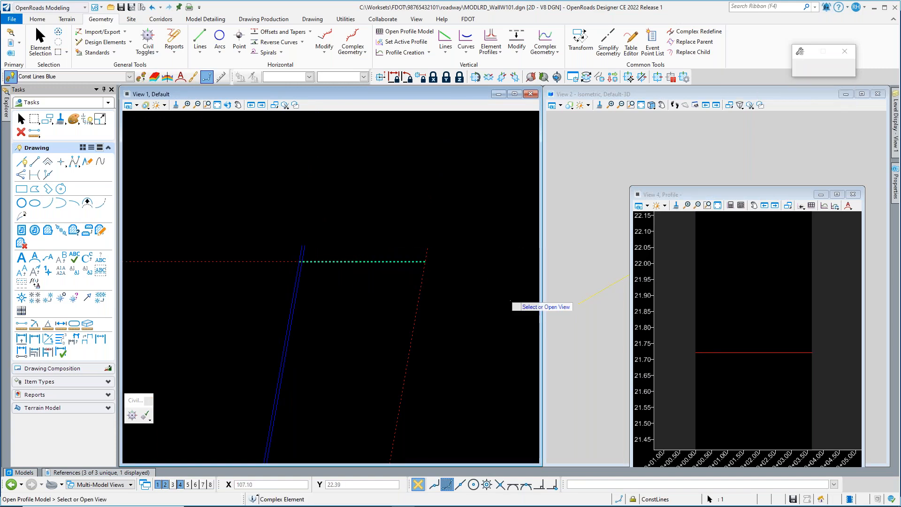
left_click(738, 318)
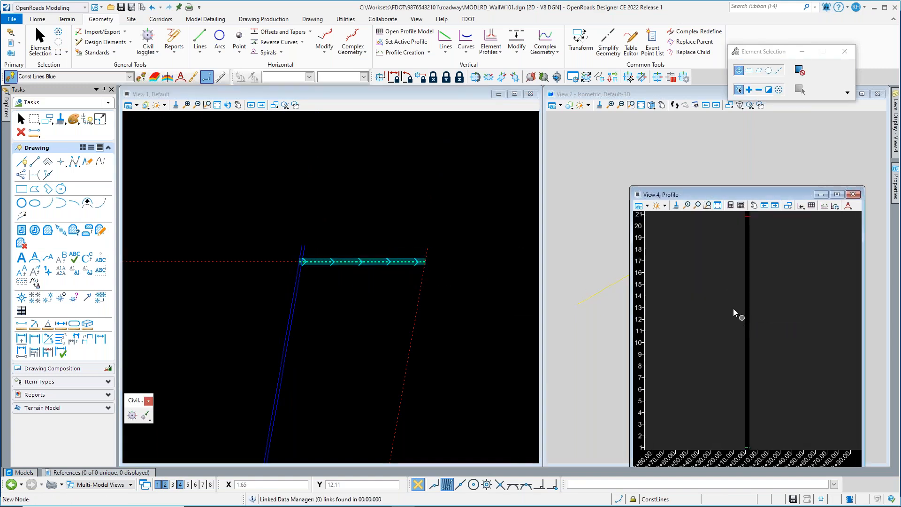
- Stretch the far end of the upper end bent cap line's profile horizontally to the end limit of the plan line
scroll(773, 313, "up", 10)
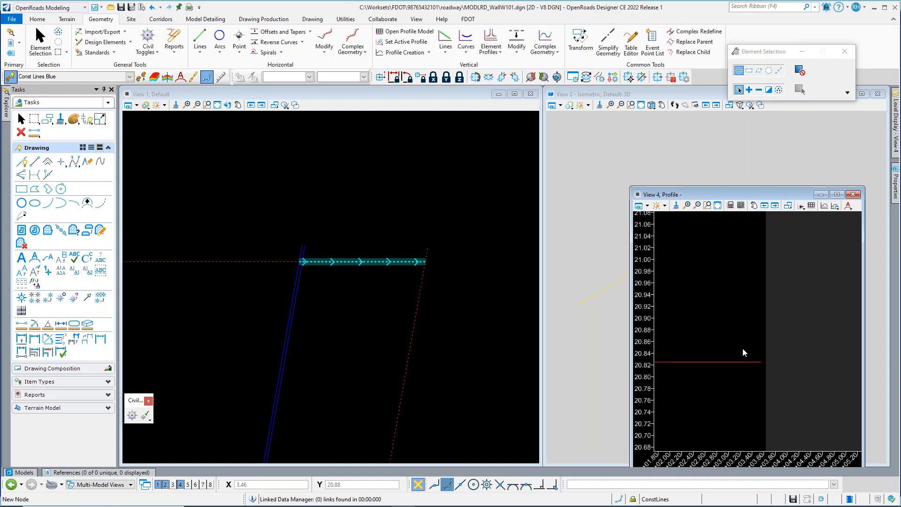
scroll(757, 358, "up", 2)
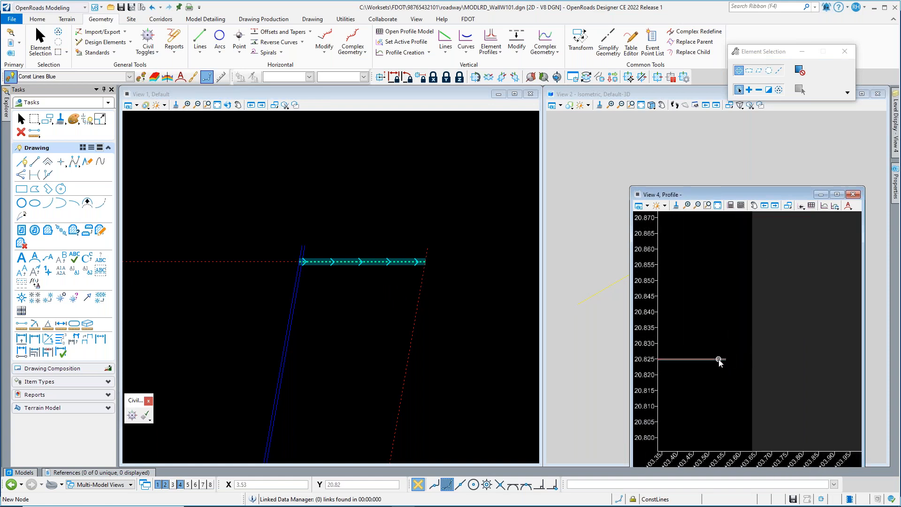
left_click(736, 360)
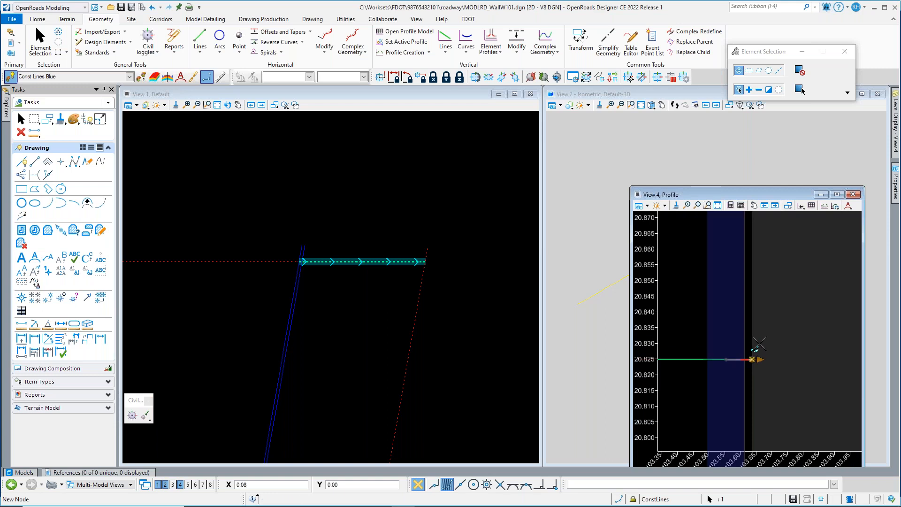
left_click(753, 296)
left_click(774, 334)
- Stretch the start of the upper end bent cap line's profile horizontally to the start limit at station 0+00.00
scroll(735, 335, "down", 4)
scroll(737, 335, "up", 4)
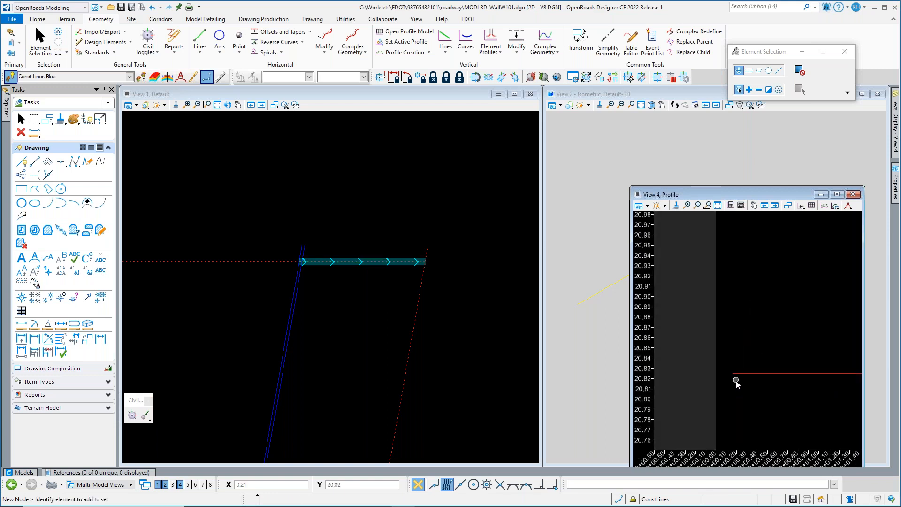
left_click(733, 358)
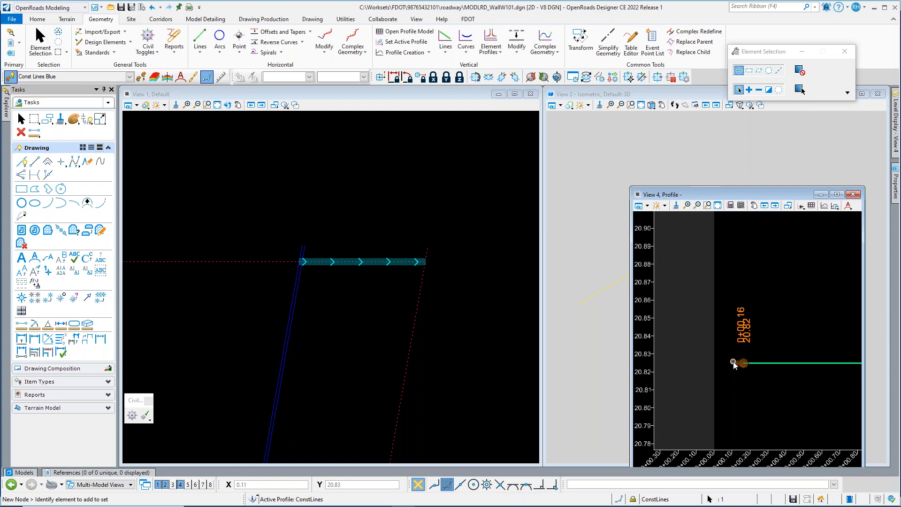
left_click(734, 362)
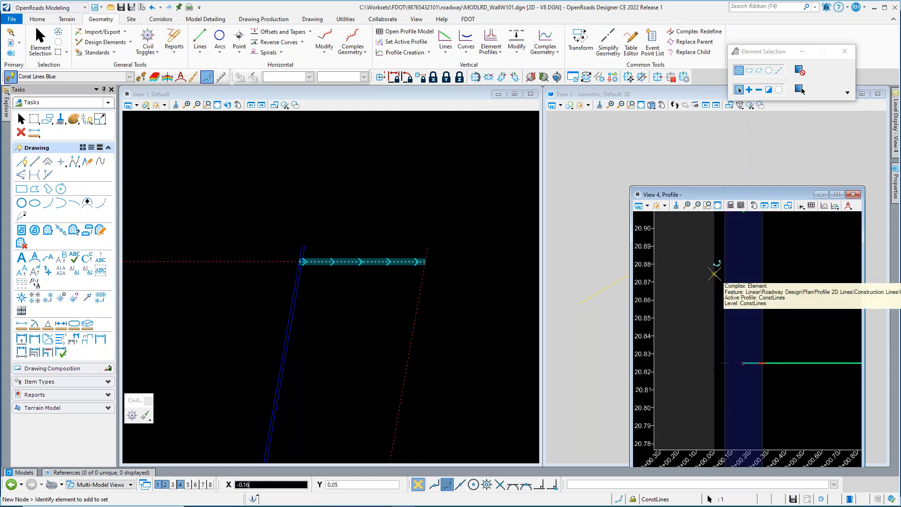
right_click(715, 274)
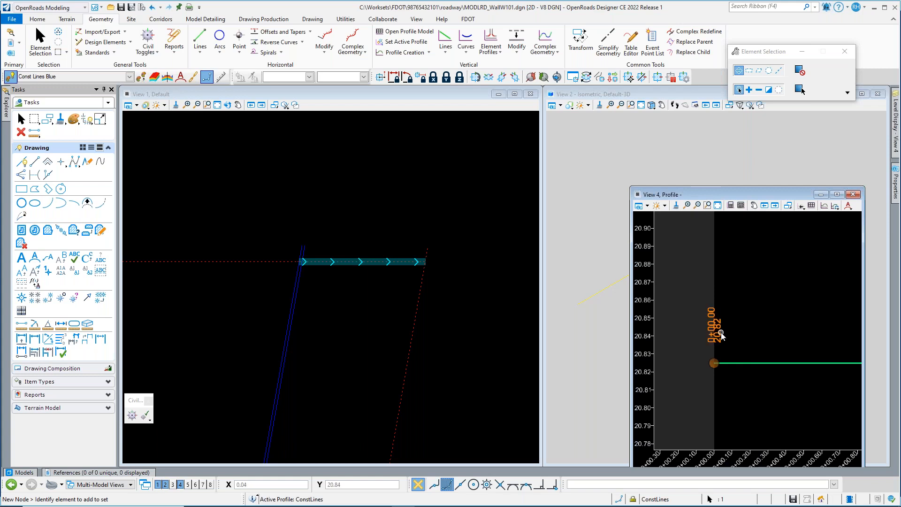
- Set the start elevation of the upper end bent cap line's profile to 20.78
left_click(735, 363)
left_click(719, 338)
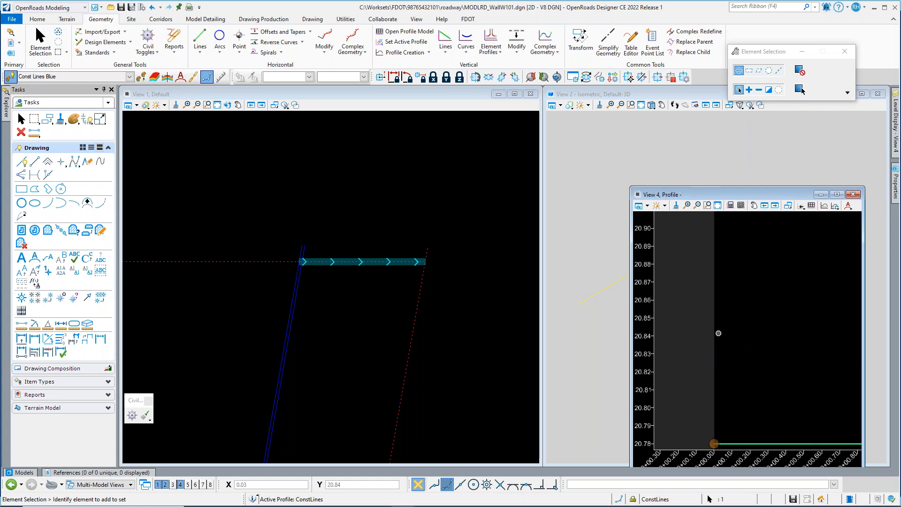
scroll(755, 348, "down", 10)
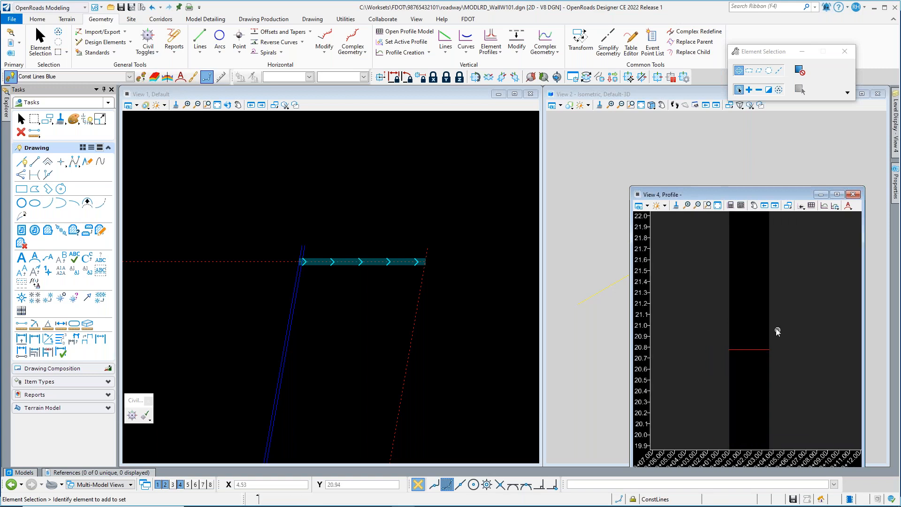
- Match the active feature definition to Const Lines Red Dash from the upper horizontal red dashed line in the plan view
left_click(467, 365)
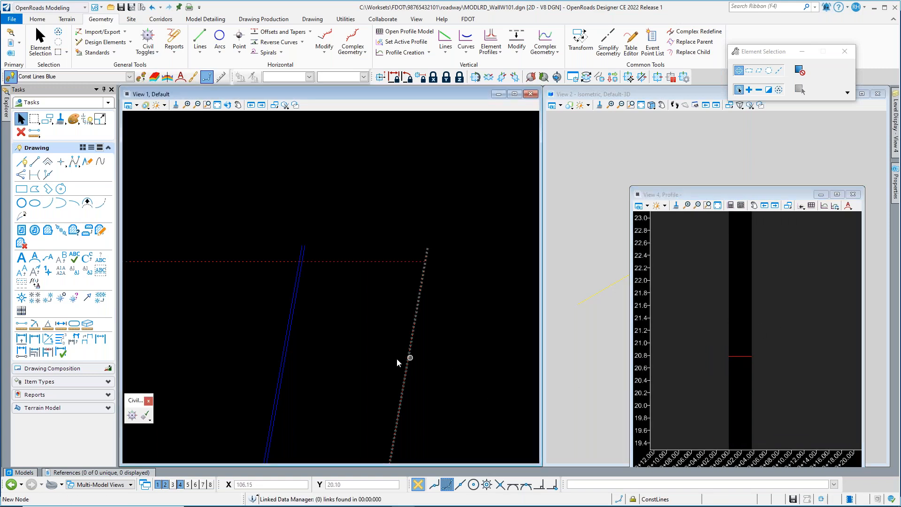
scroll(319, 301, "down", 3)
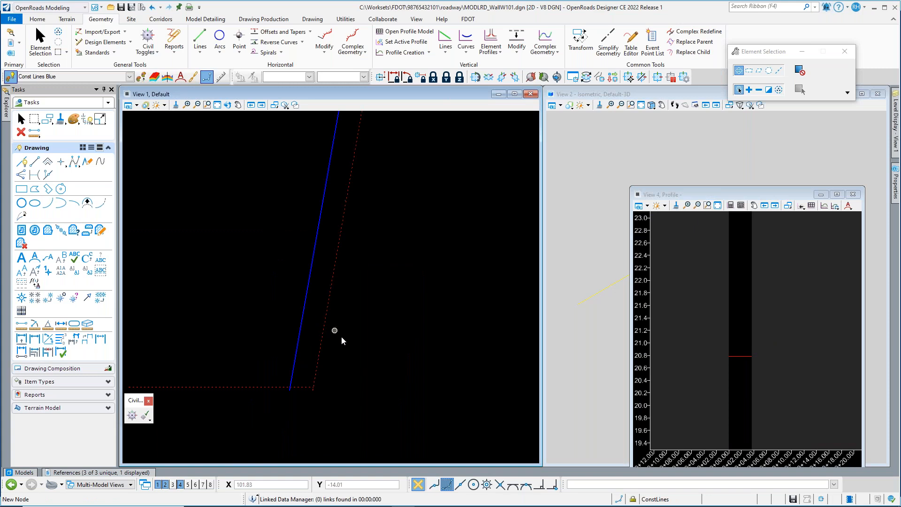
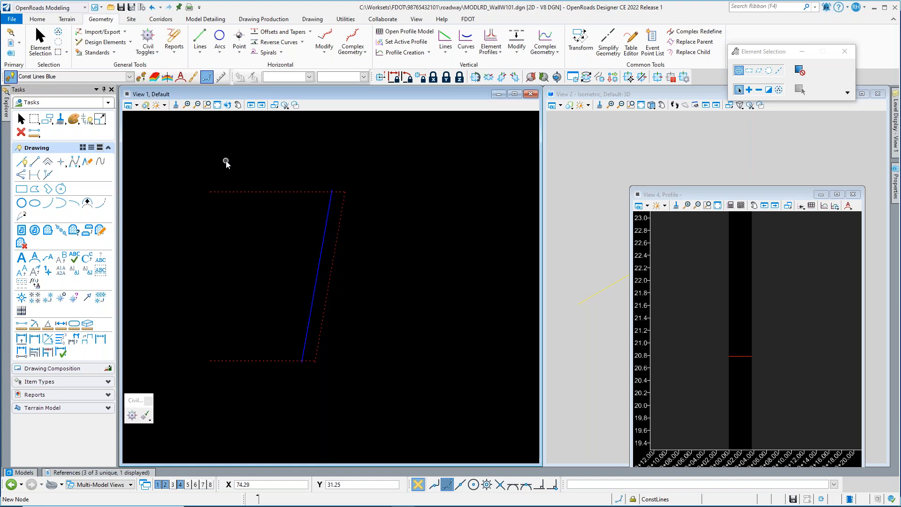
left_click(141, 76)
left_click(285, 188)
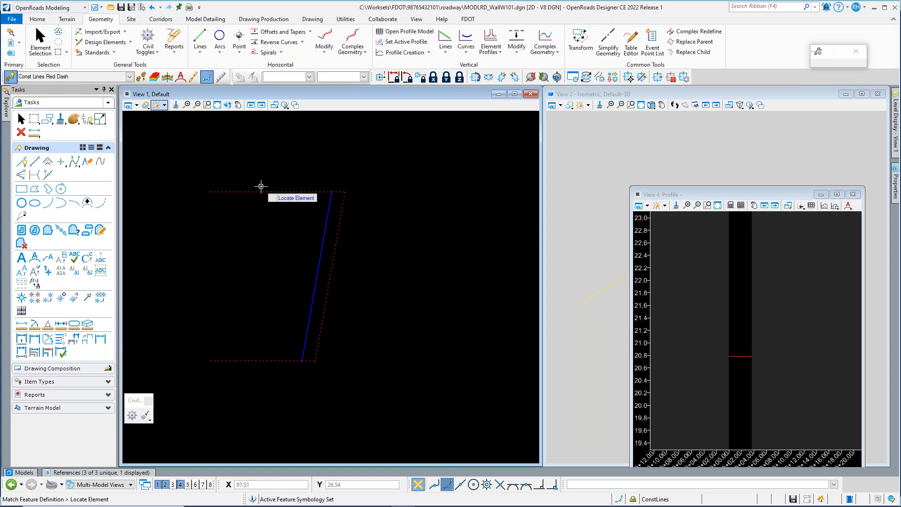
- Offset the entire slanted red dashed line 2.67 away from the blue line, without mirroring and with the offset rule removed
left_click(285, 105)
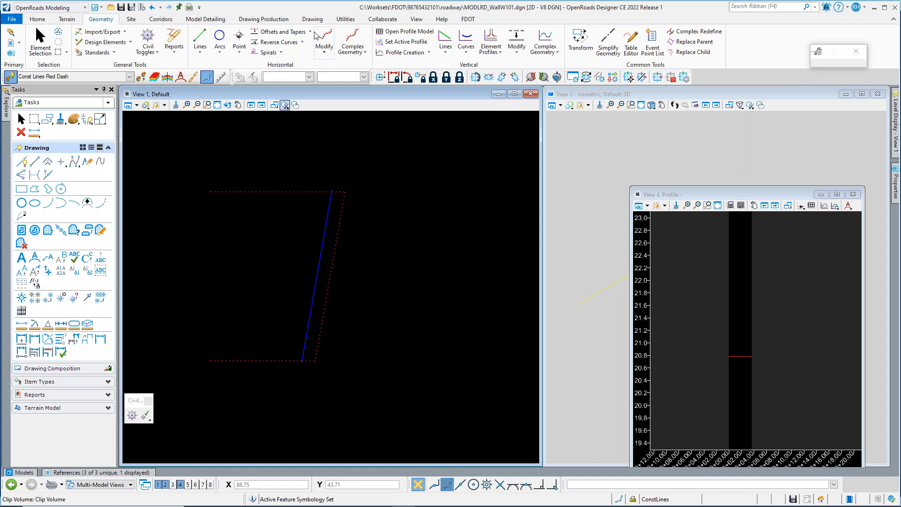
left_click(310, 32)
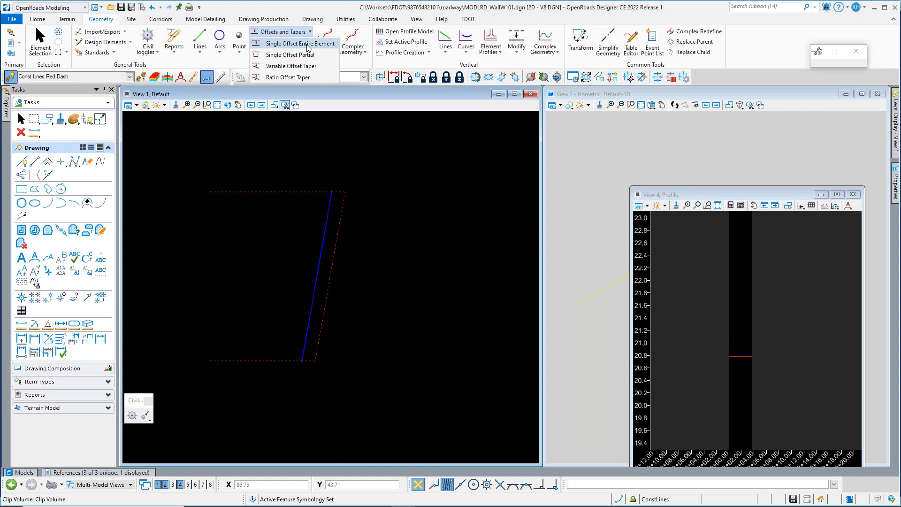
left_click(300, 44)
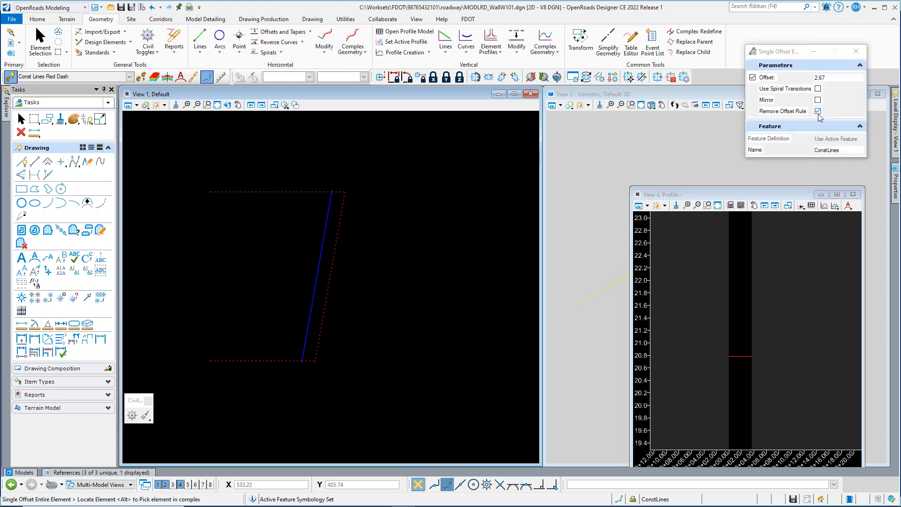
scroll(359, 265, "up", 2)
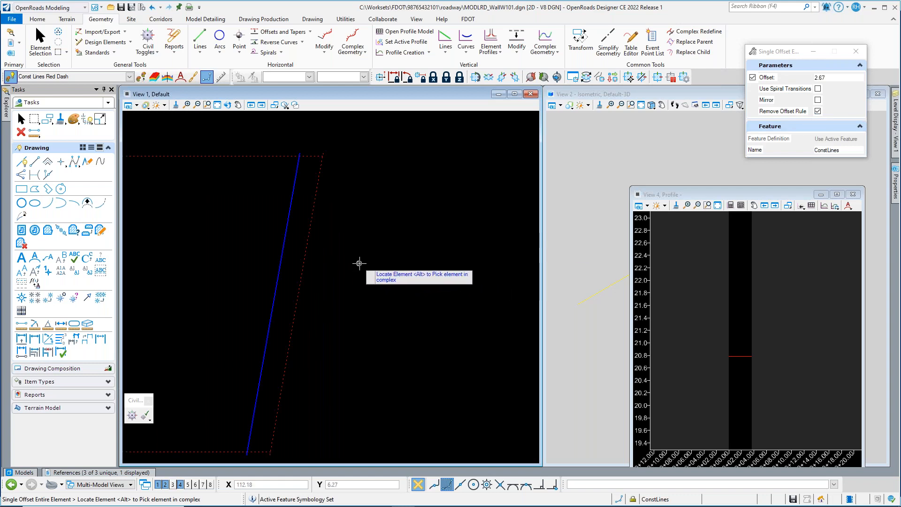
left_click(294, 328)
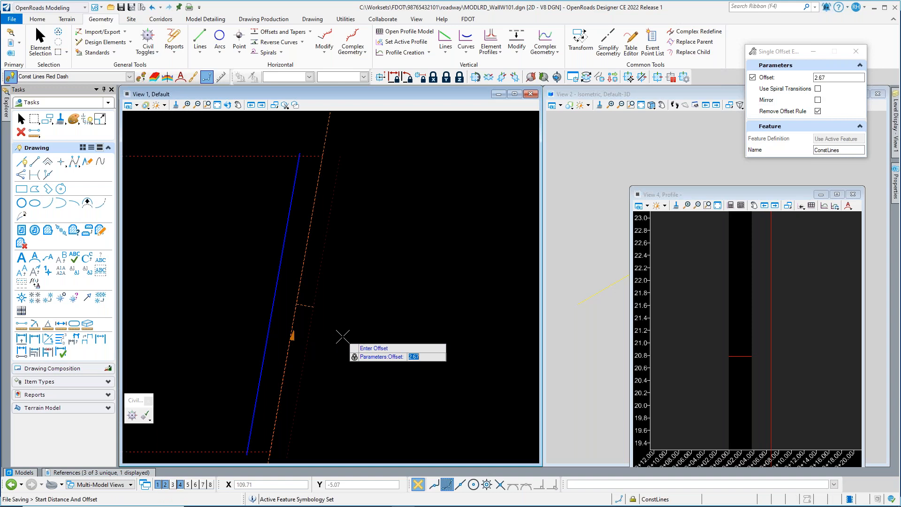
left_click(343, 337)
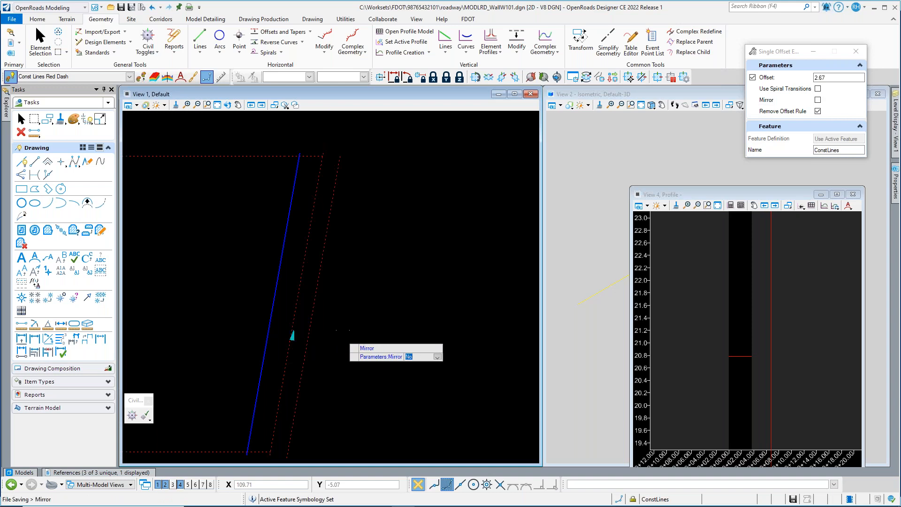
left_click(346, 339)
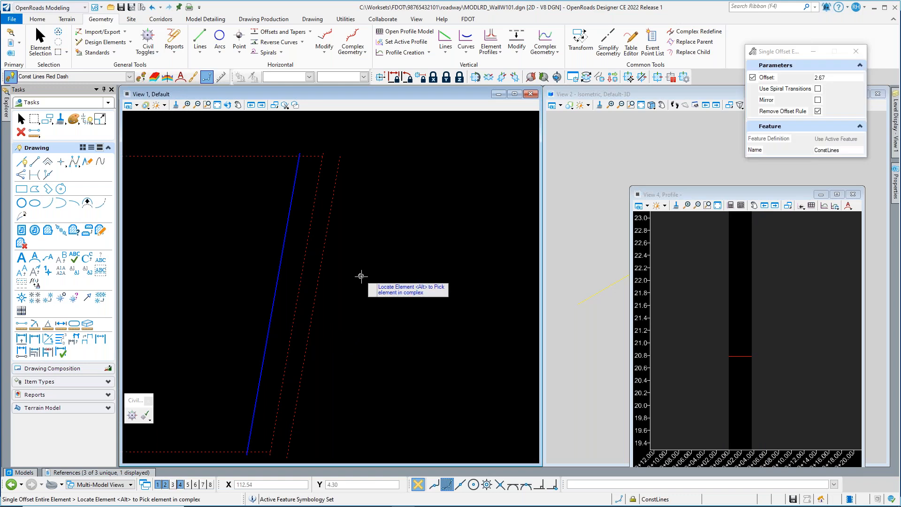
key("Escape")
- Shorten the lower end of the new offset line to its intersection with the projected lower horizontal red dashed line
scroll(262, 408, "up", 2)
scroll(355, 342, "up", 2)
left_click(364, 325)
scroll(366, 329, "up", 4)
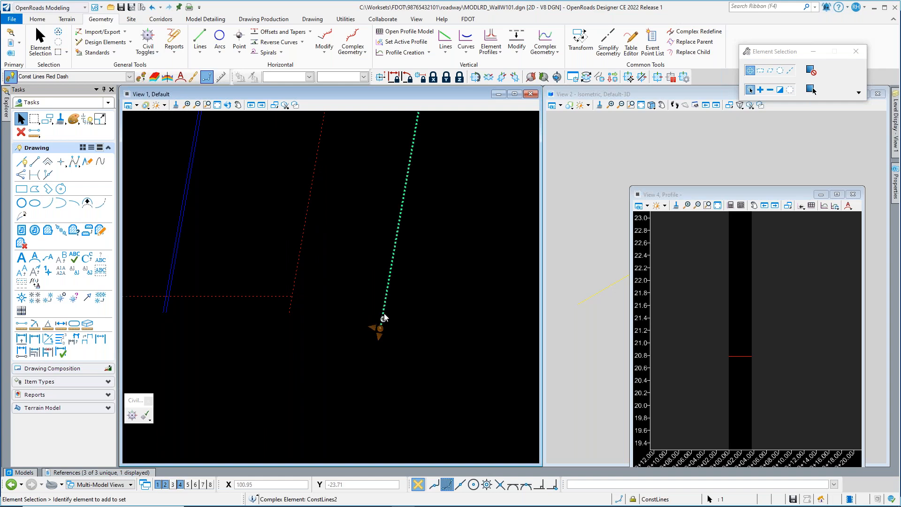
double_click(417, 341)
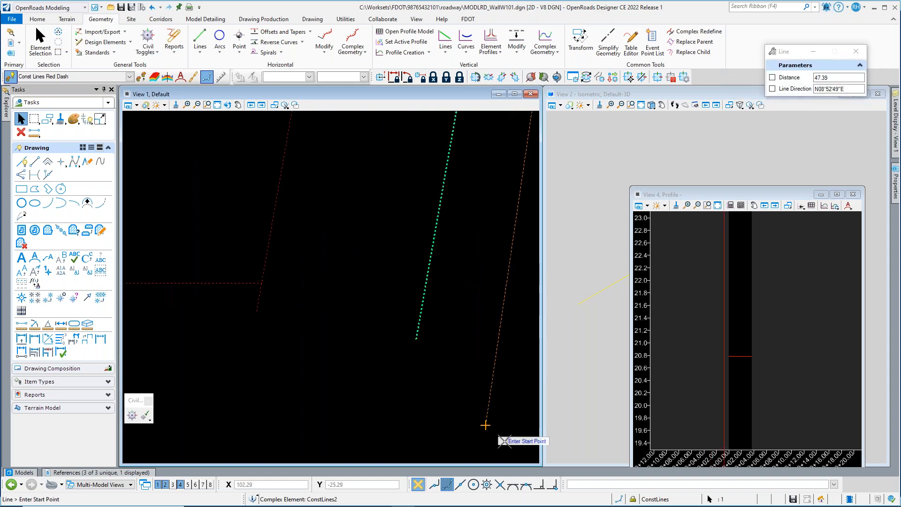
left_click(500, 485)
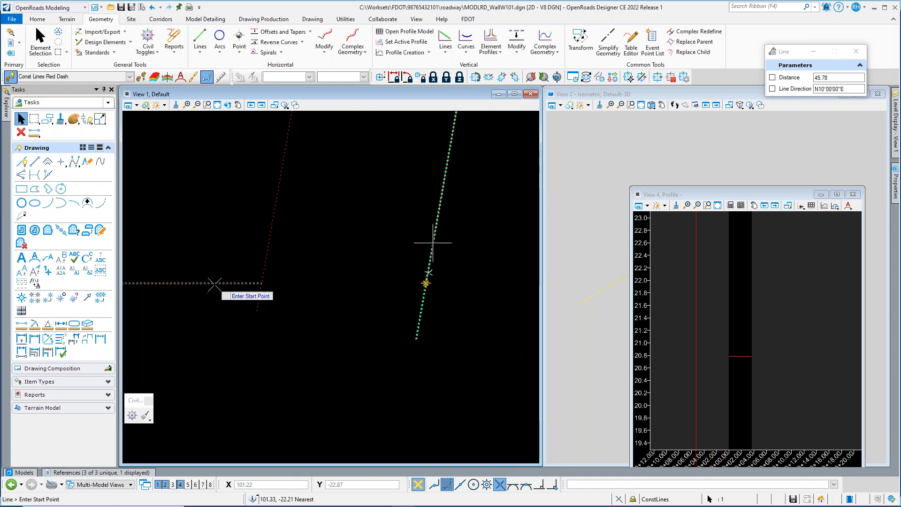
key("Escape")
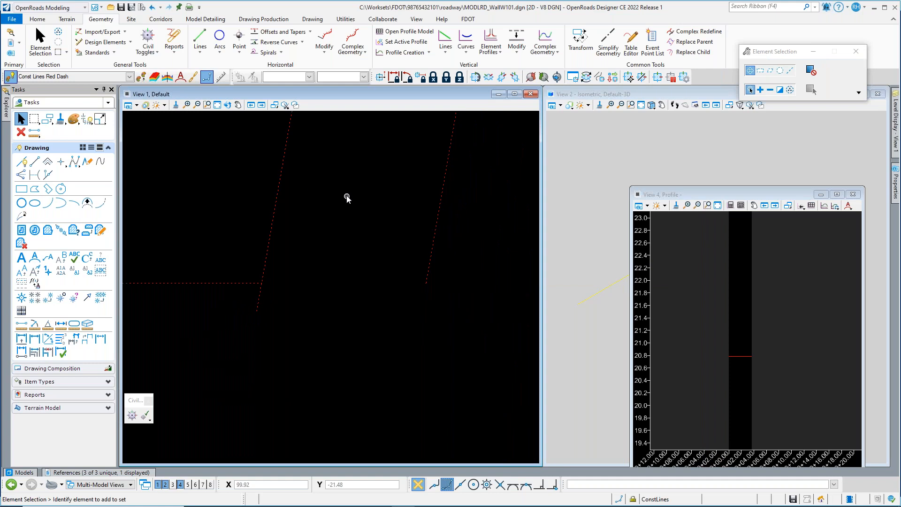
- Shorten the upper end of the outer slanted line to its intersection with the projected upper horizontal red dashed line
scroll(345, 185, "up", 2)
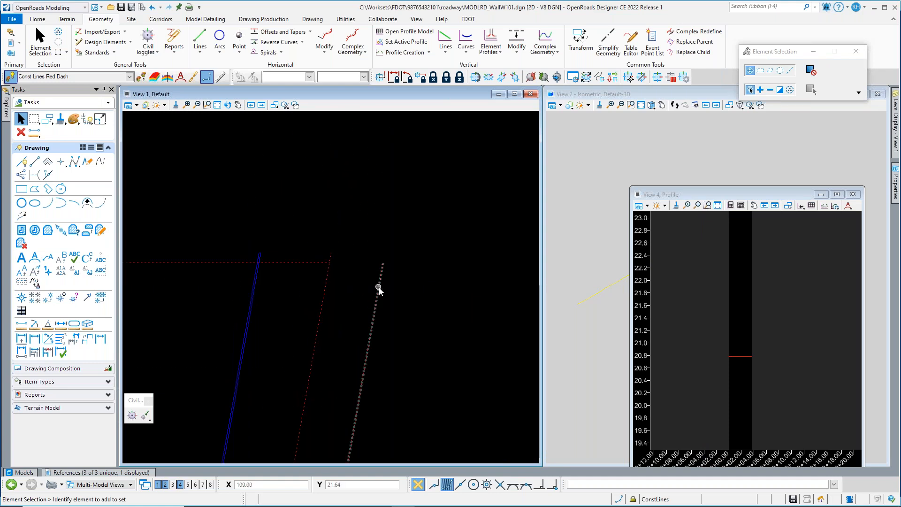
left_click(378, 287)
scroll(339, 294, "up", 3)
scroll(340, 295, "down", 3)
left_click(380, 300)
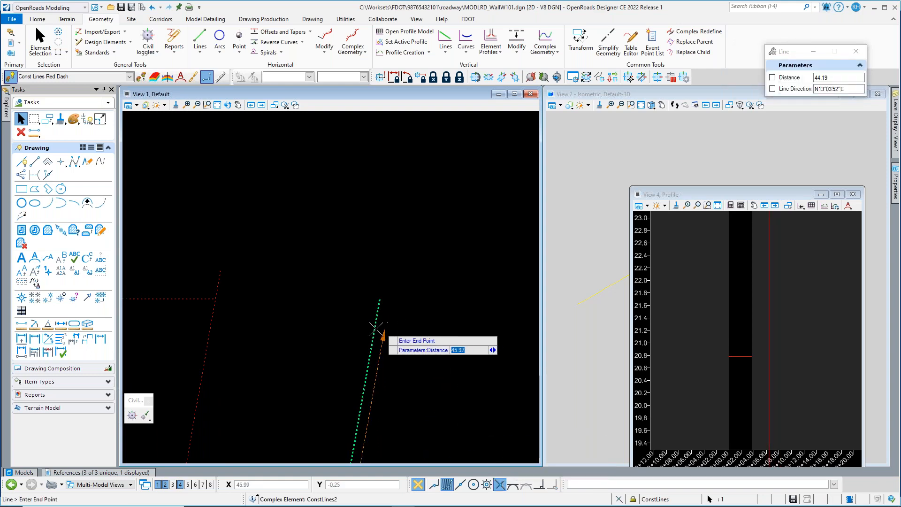
left_click(161, 298)
scroll(324, 356, "up", 2)
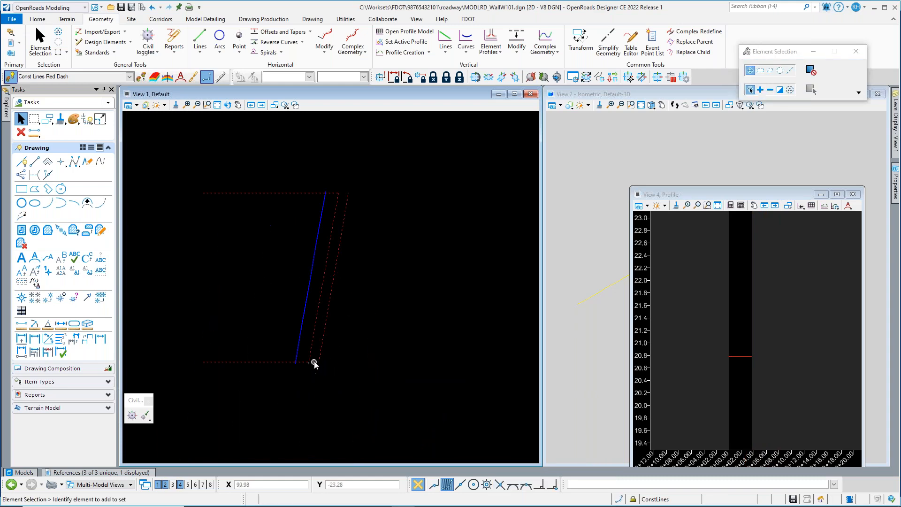
- Draw a horizontal line starting 0.04 beyond the end of the lower horizontal red dashed line to the outer slanted line's lower endpoint
key("w")
left_click(276, 328)
left_click(352, 376)
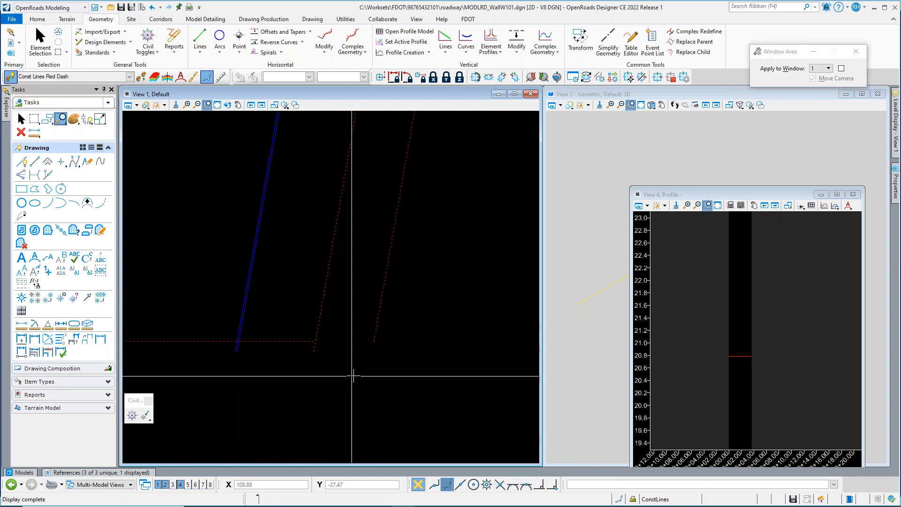
right_click(353, 376)
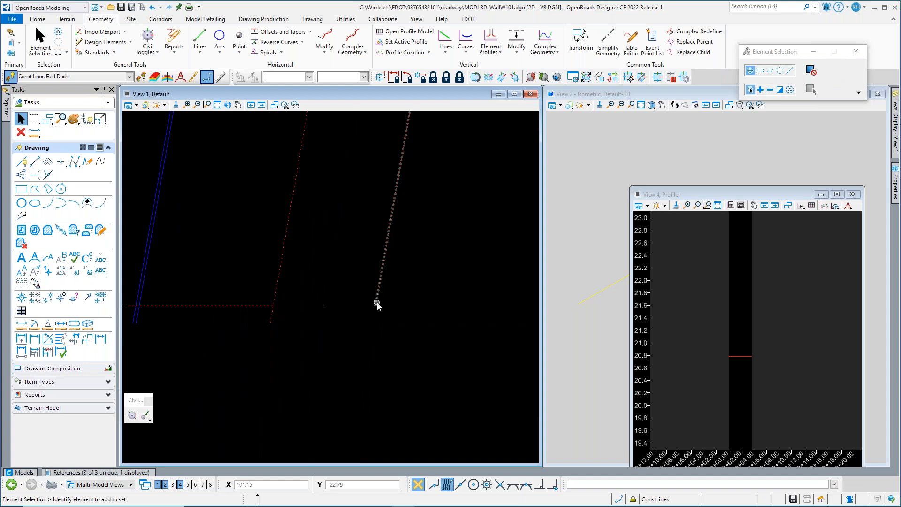
scroll(328, 291, "up", 2)
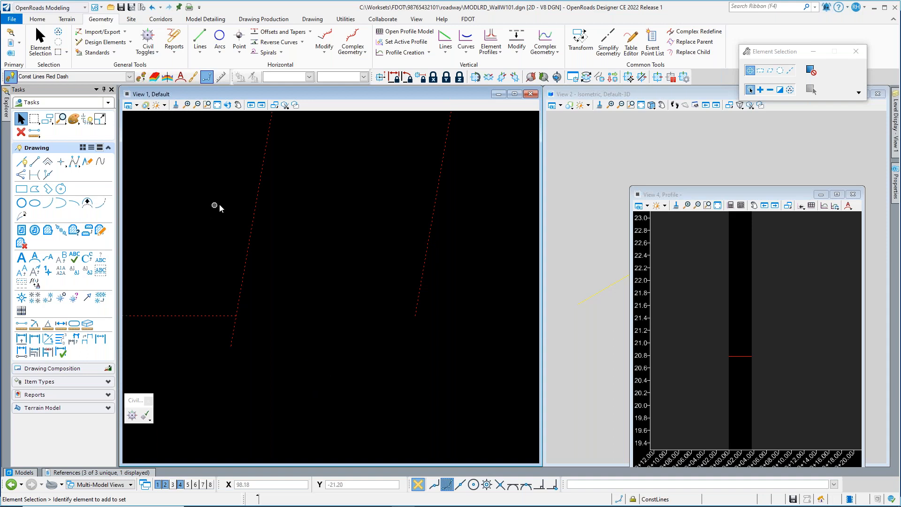
left_click(201, 44)
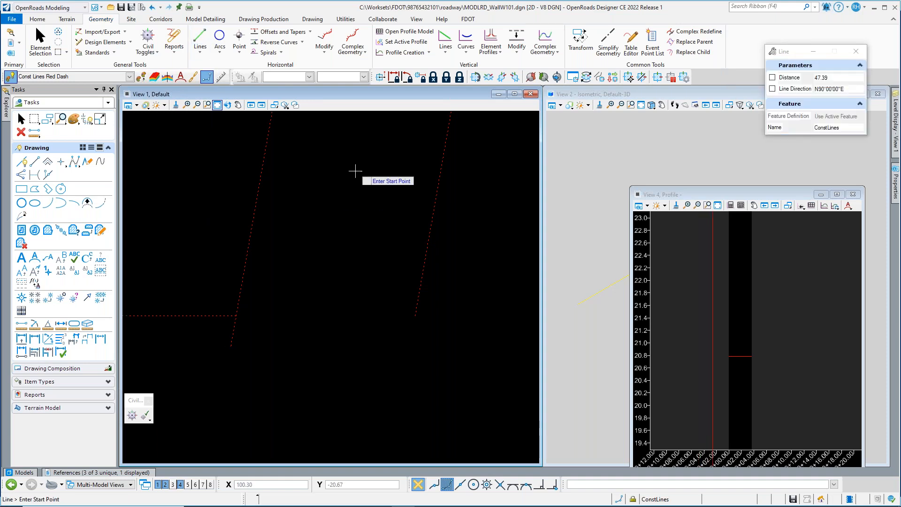
middle_click(222, 319)
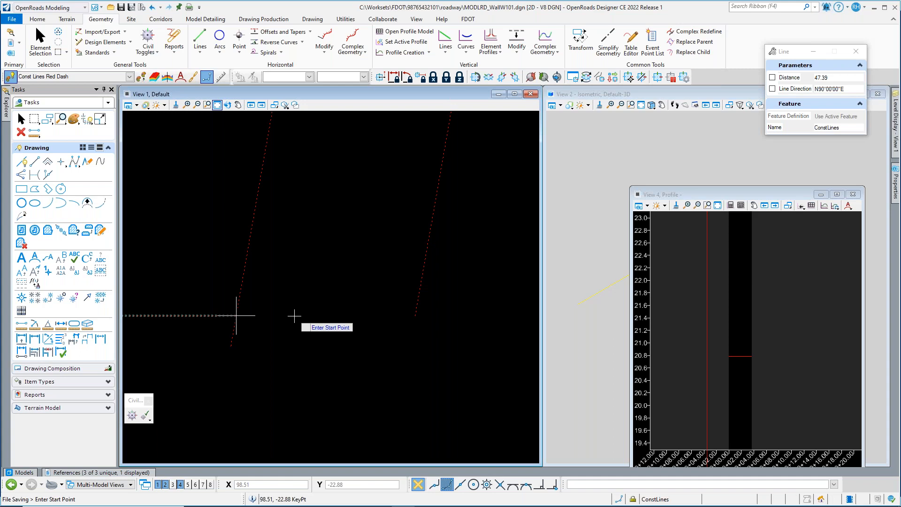
left_click(295, 316)
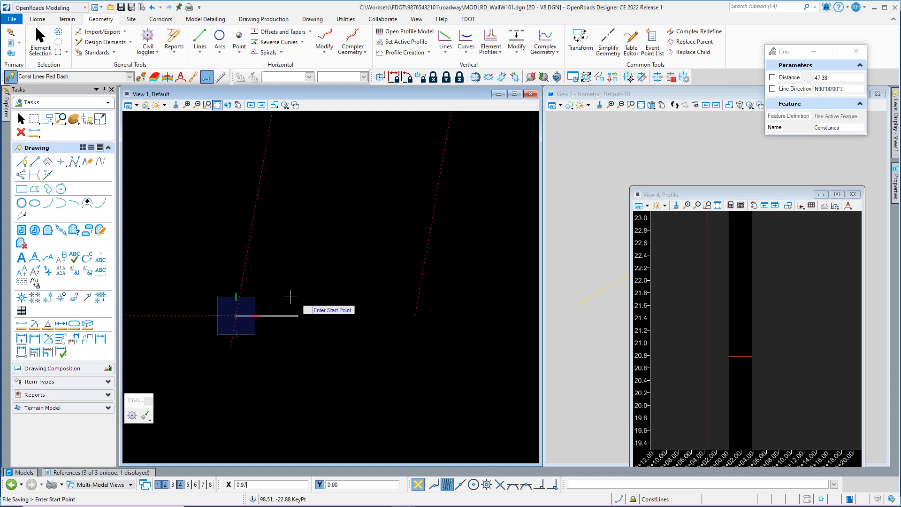
type("04")
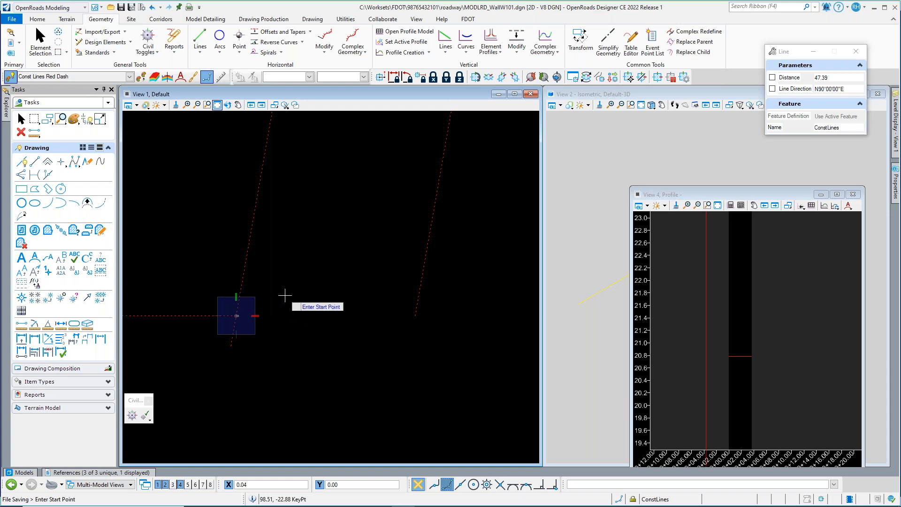
scroll(287, 301, "up", 4)
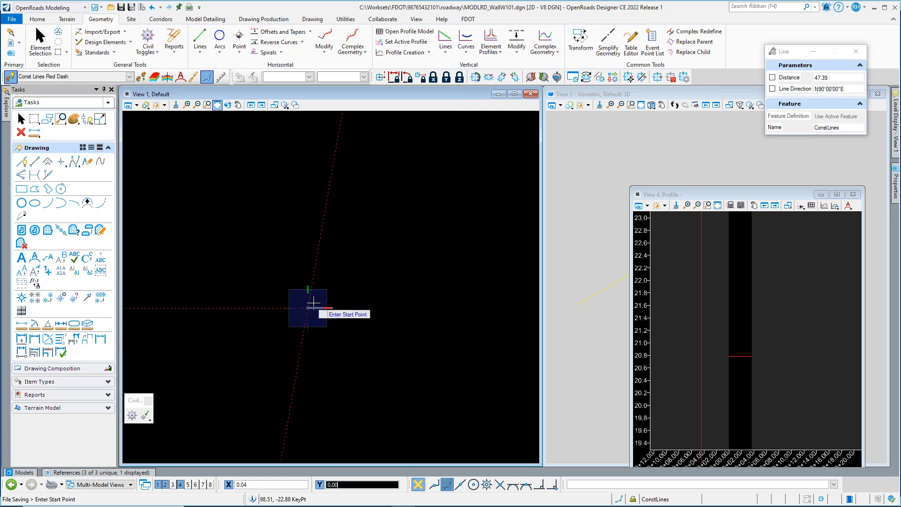
scroll(314, 304, "up", 1)
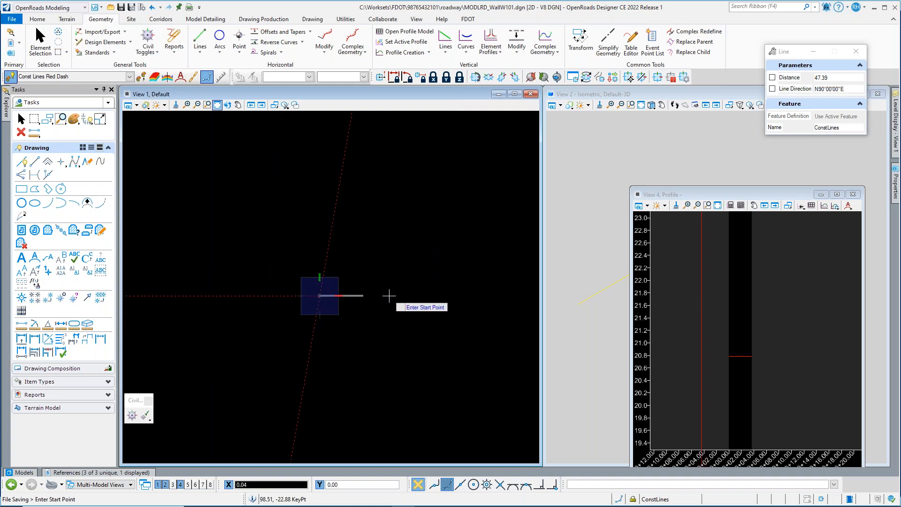
left_click(389, 295)
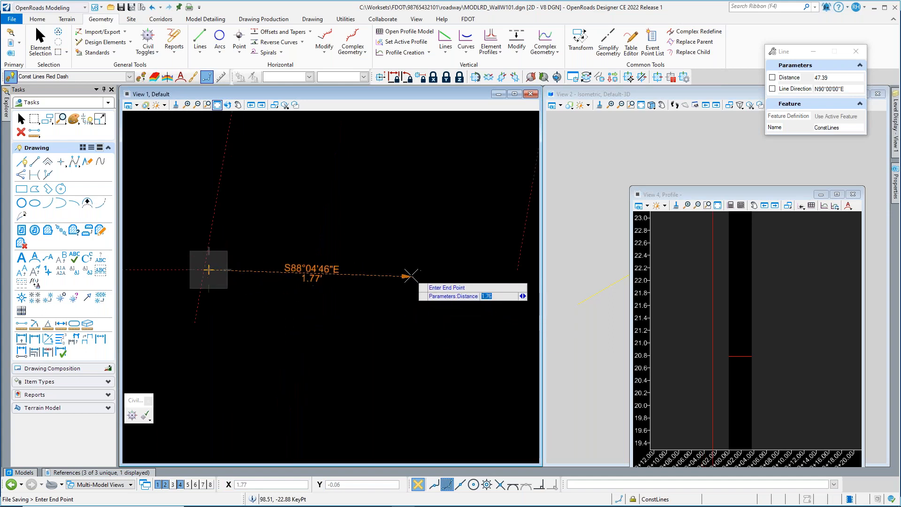
scroll(412, 276, "down", 2)
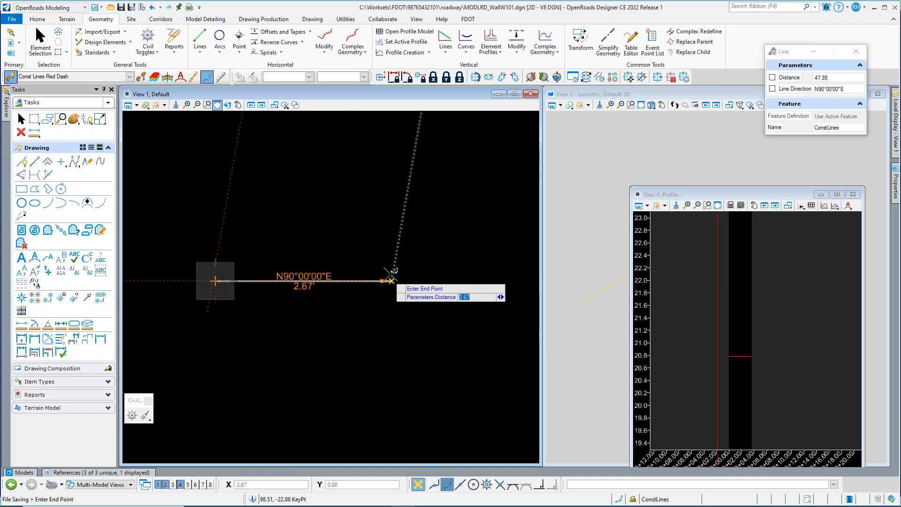
scroll(276, 322, "up", 1)
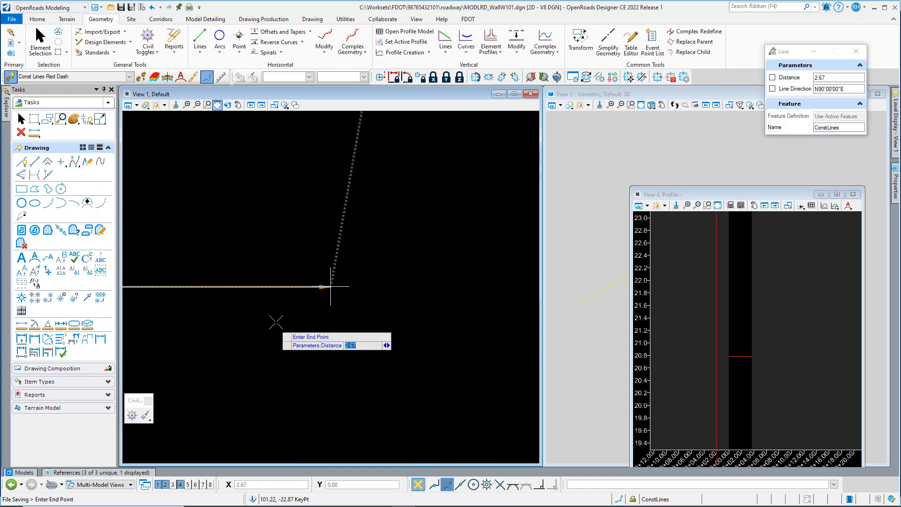
left_click(276, 322)
- Draw a horizontal line starting 0.04 beyond the end of the upper horizontal red dashed line to the outer slanted line's upper endpoint
scroll(328, 226, "up", 1)
scroll(357, 207, "down", 3)
scroll(353, 188, "up", 3)
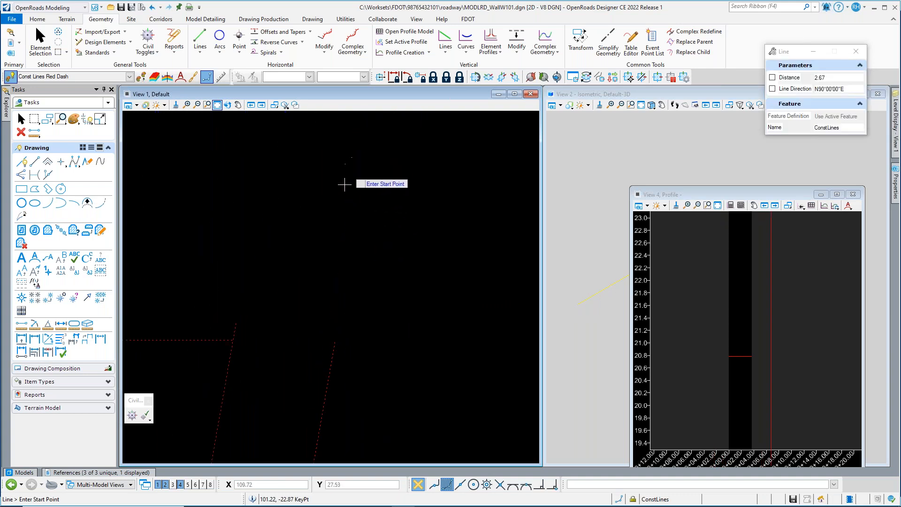
scroll(303, 324, "up", 2)
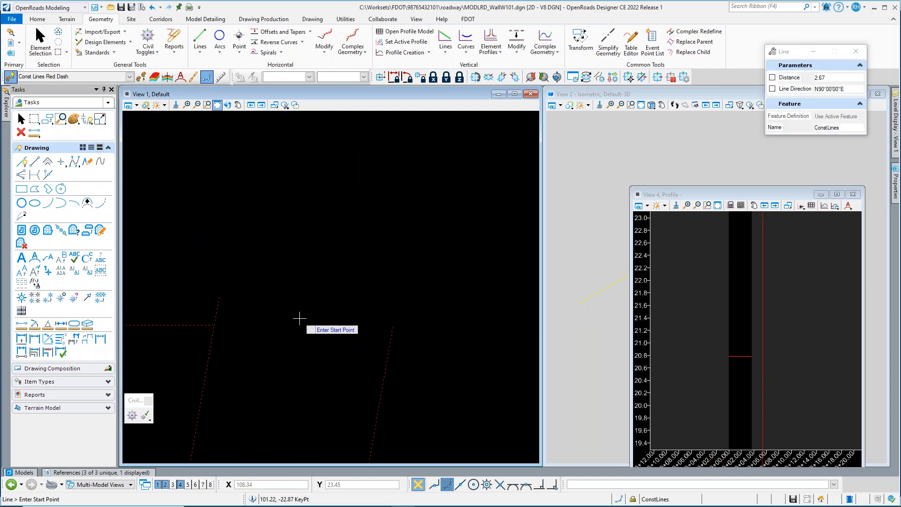
middle_click(203, 327)
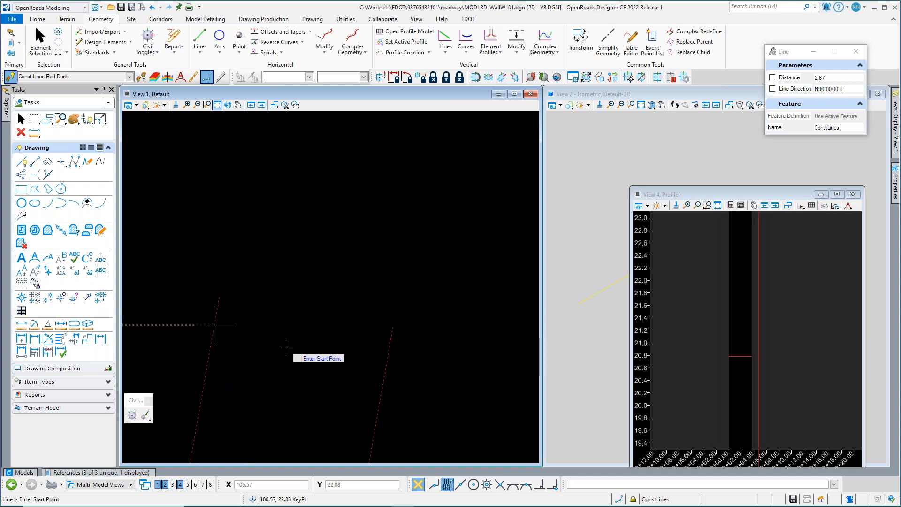
left_click(286, 348)
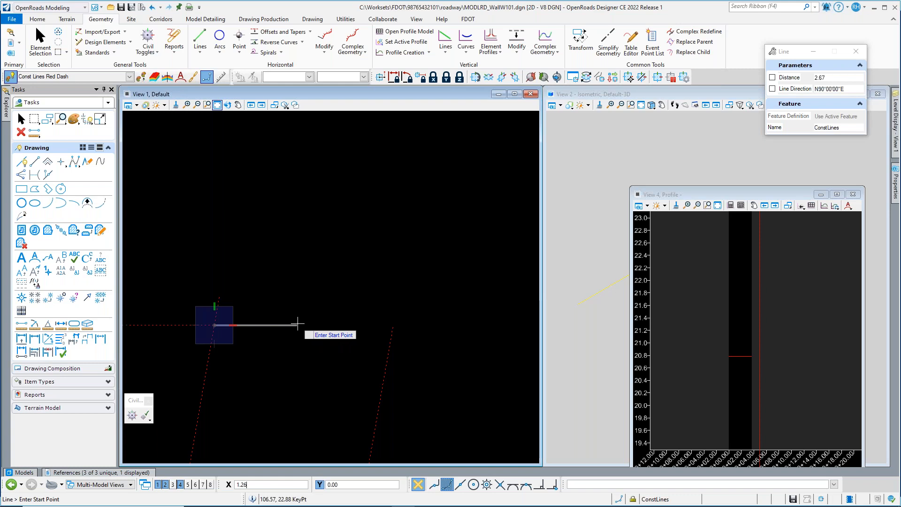
type(".04")
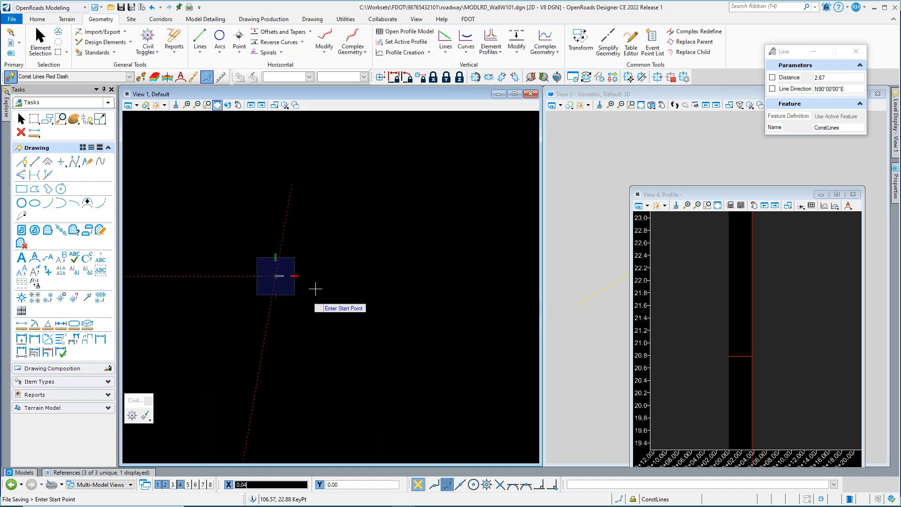
left_click(329, 265)
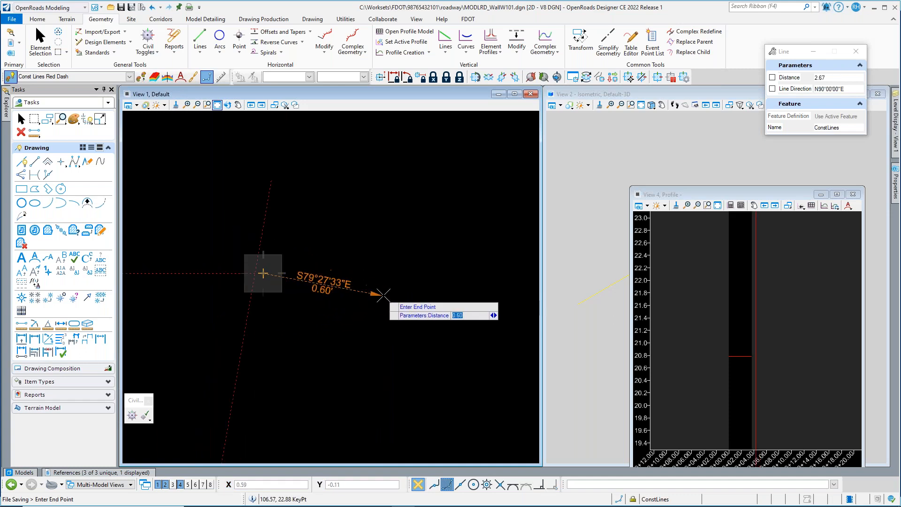
left_click(472, 254)
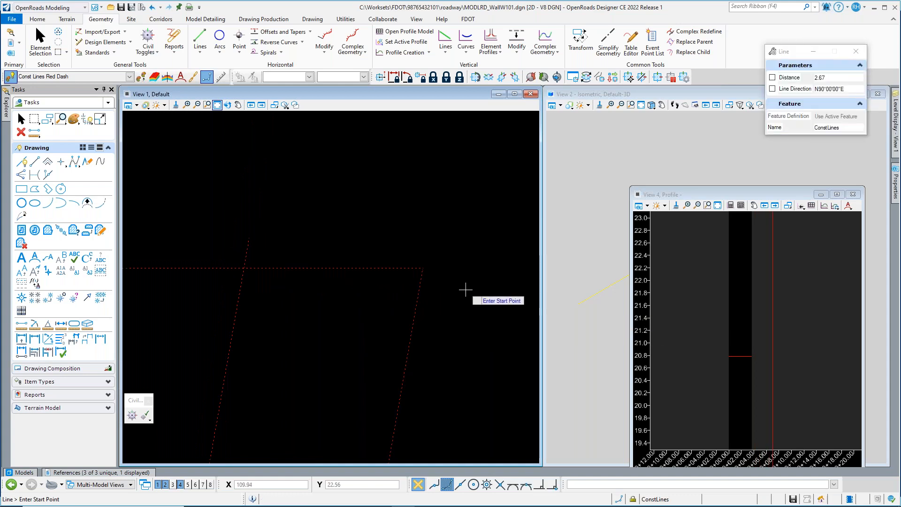
key("Escape")
- Join the short lower horizontal line, the outer slanted line and the short upper horizontal line into one complex element with the Manual method
scroll(414, 356, "down", 2)
scroll(311, 353, "down", 2)
scroll(313, 306, "up", 2)
scroll(339, 286, "down", 2)
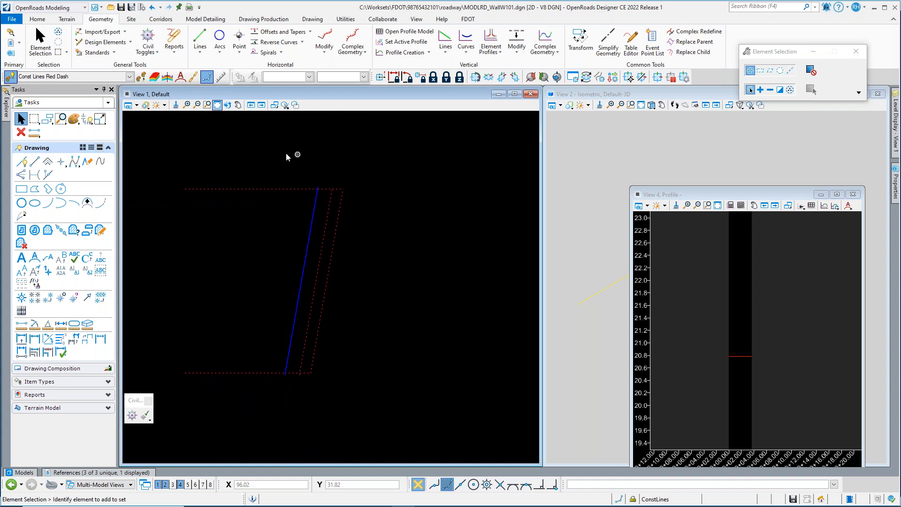
left_click(353, 49)
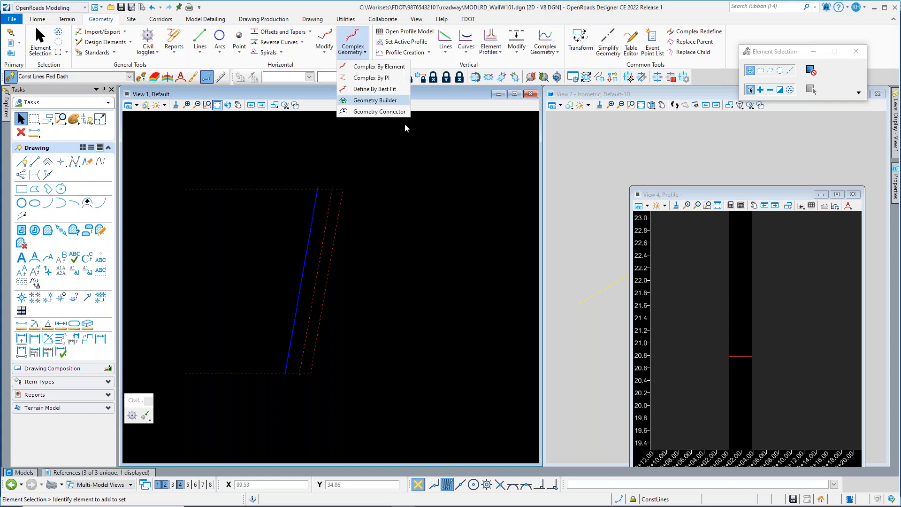
left_click(375, 69)
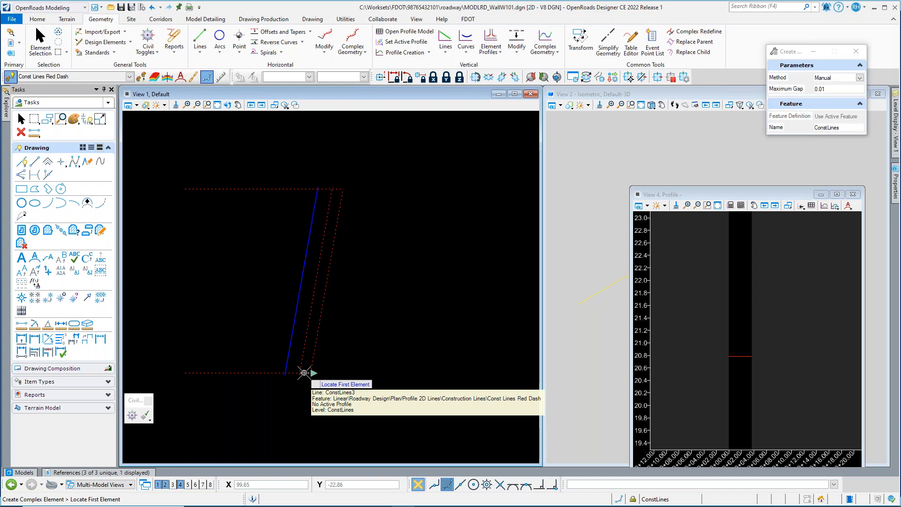
left_click(305, 373)
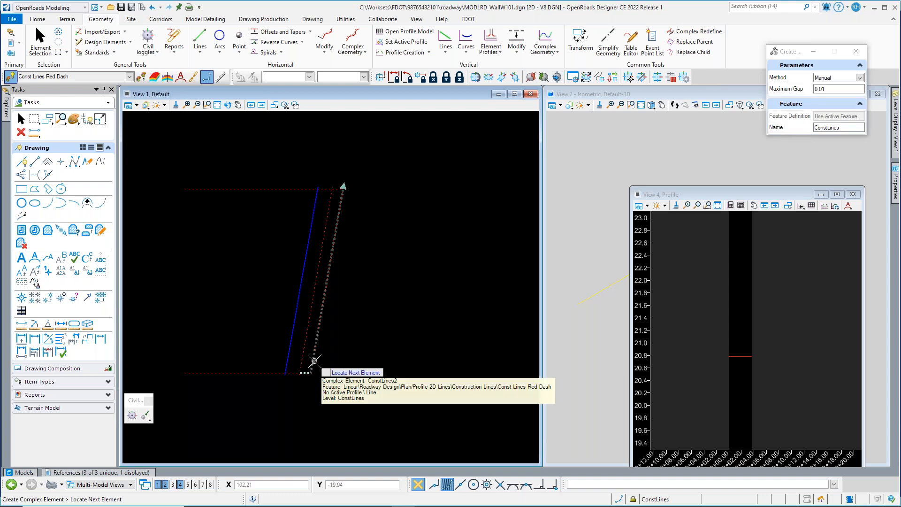
left_click(315, 360)
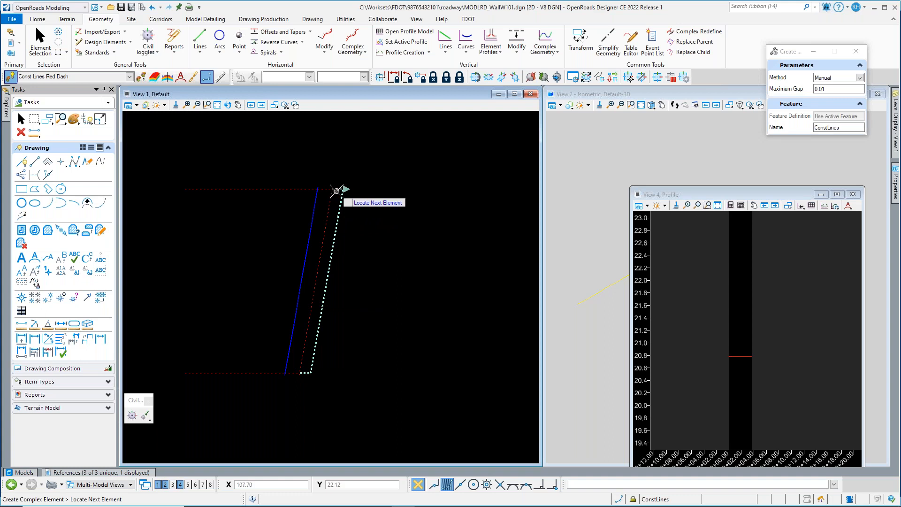
left_click(339, 189)
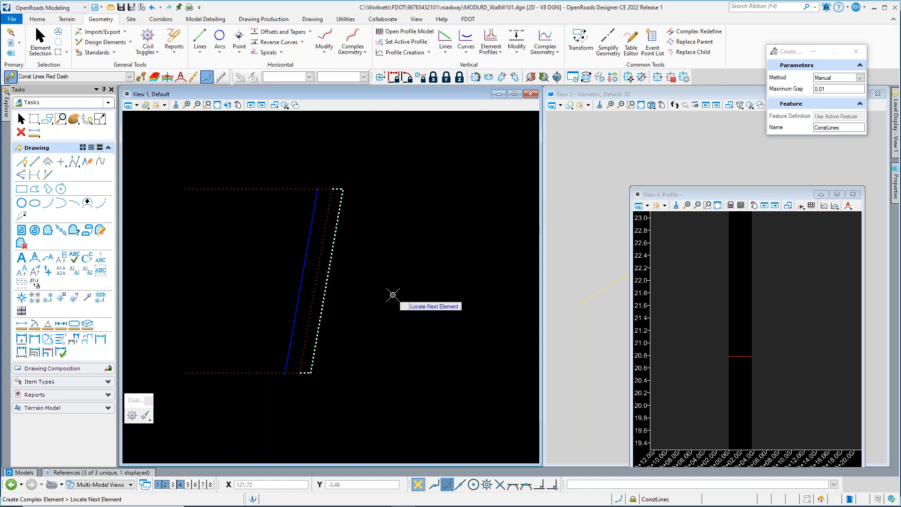
left_click(393, 294)
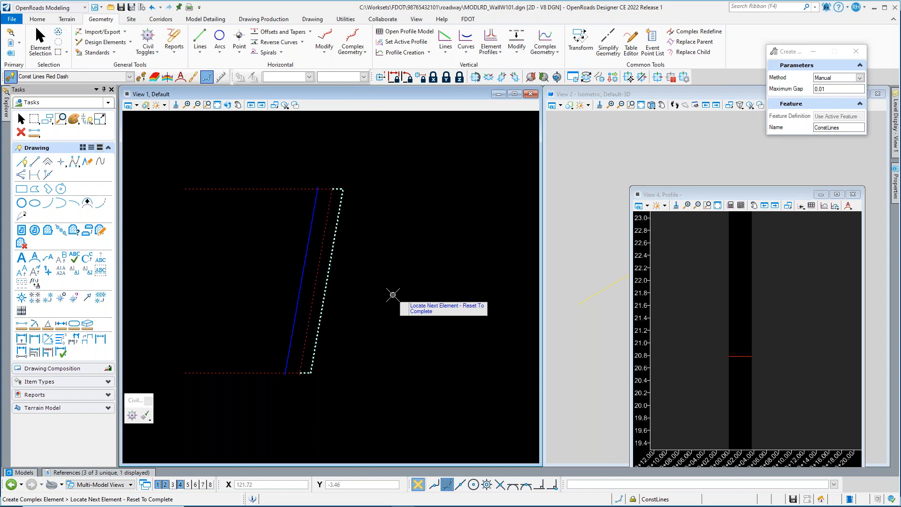
right_click(393, 295)
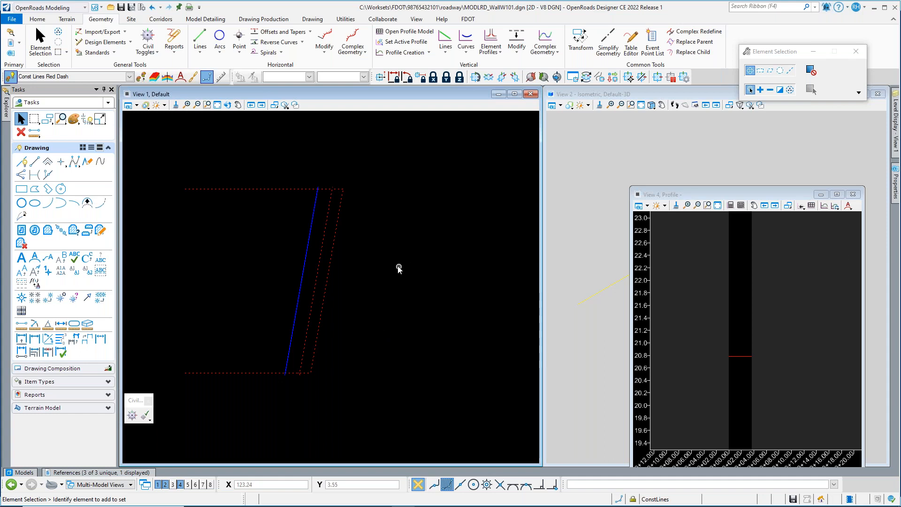
- Open the new complex element's profile model in View 4 and enable station and elevation (Z) entry in Civil AccuDraw
left_click(329, 271)
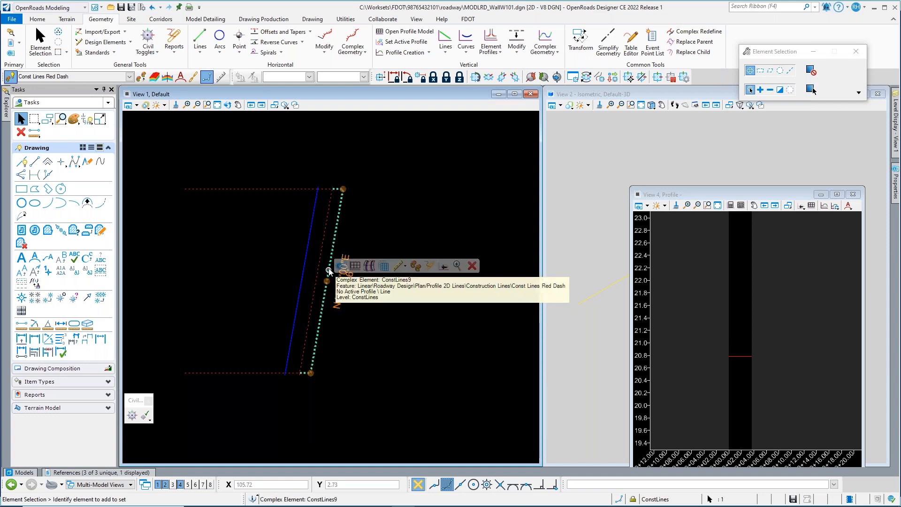
left_click(359, 240)
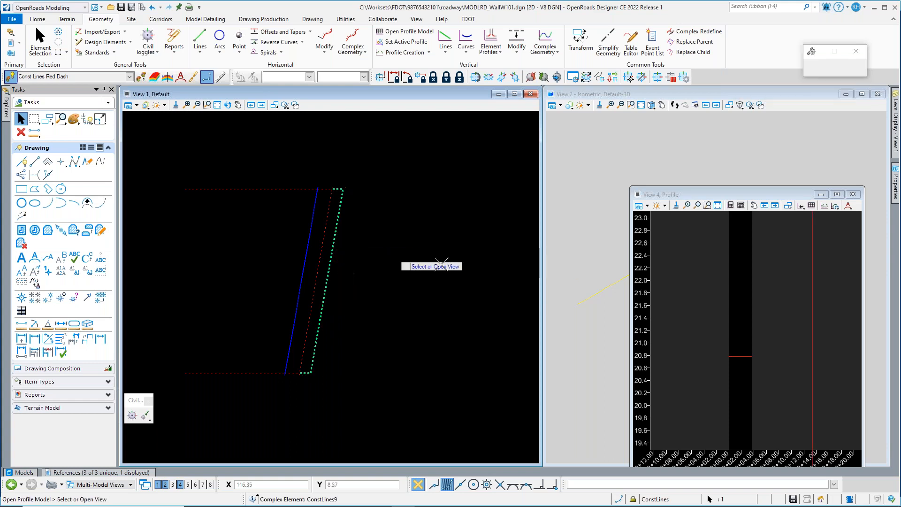
left_click(743, 335)
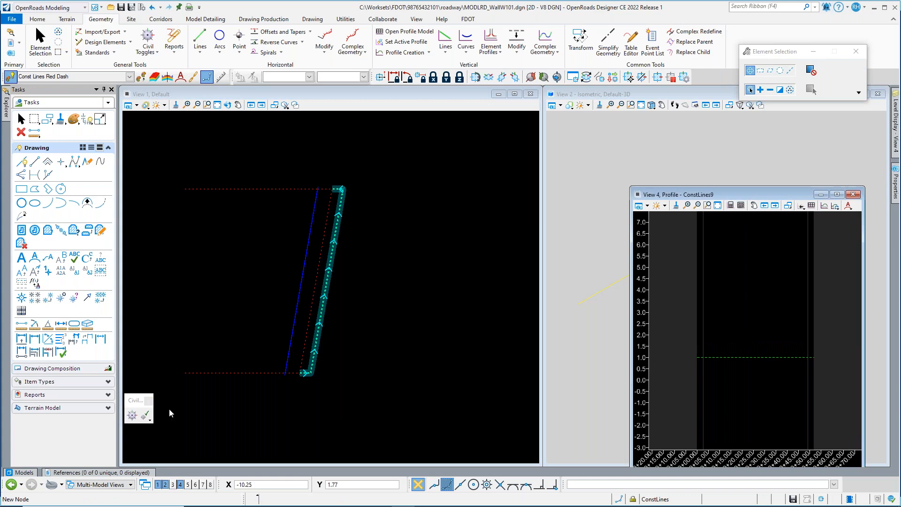
left_click(143, 416)
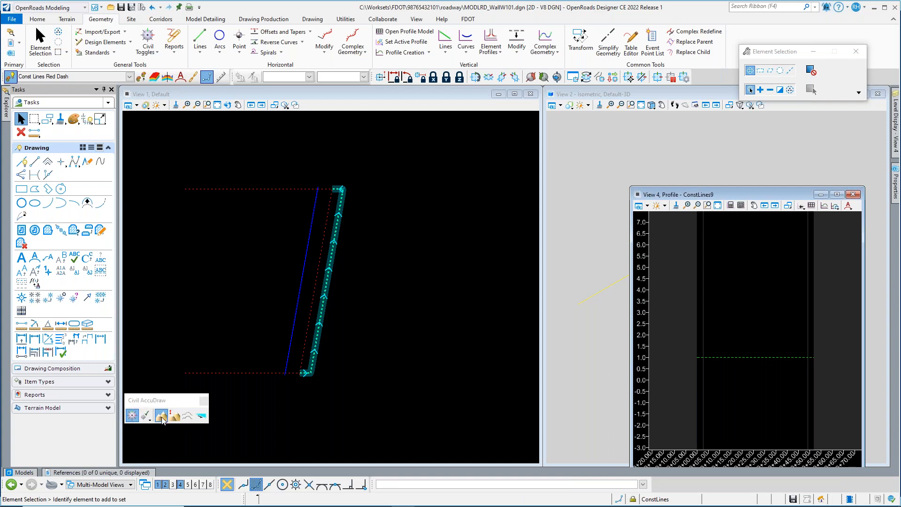
left_click(162, 416)
- Start a Profile Complex By VPI with its first point at station 0+00.00 and elevation 23.26
left_click(801, 209)
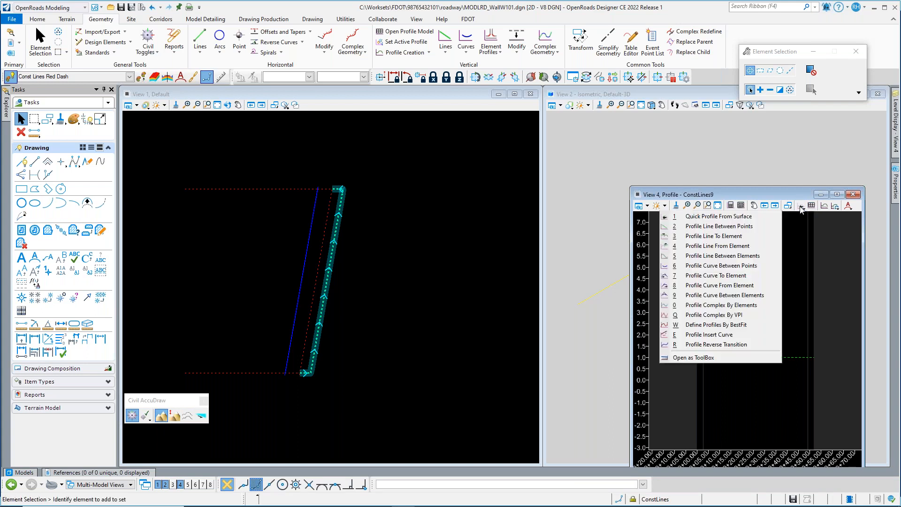
left_click(730, 316)
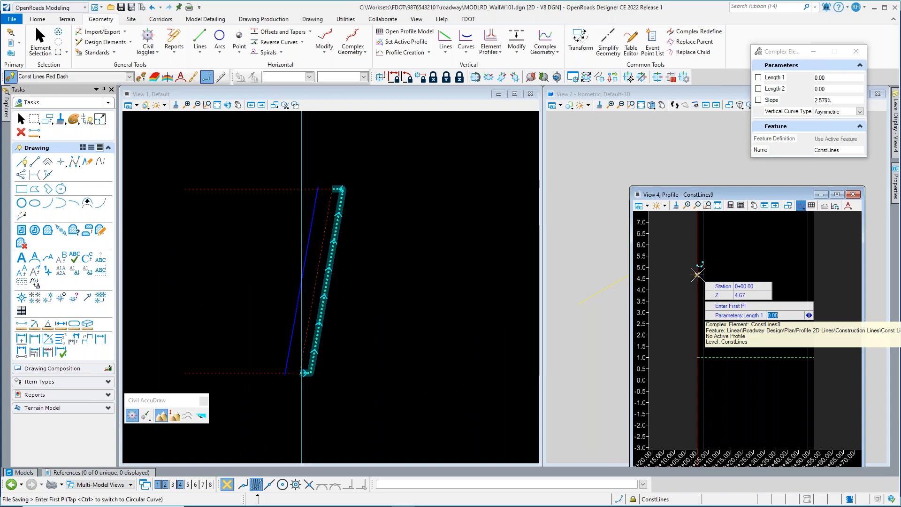
key("Tab")
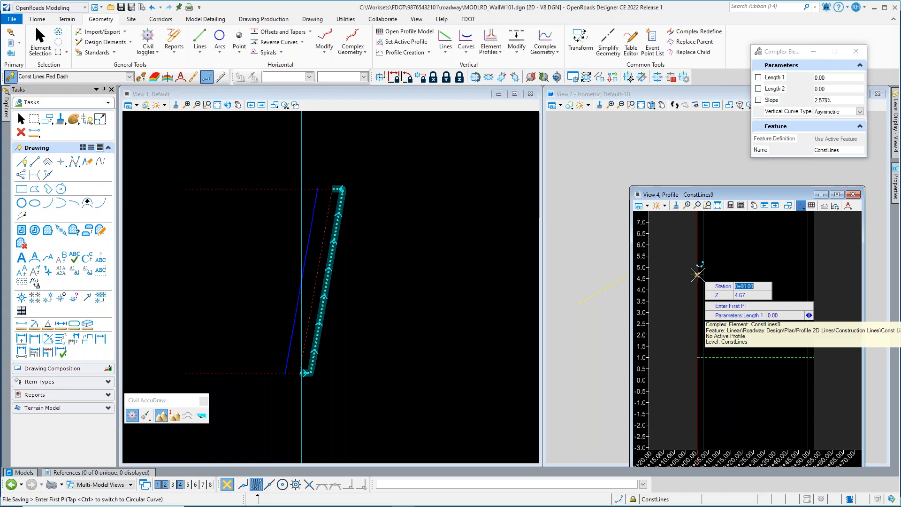
key("Tab")
type("2")
key("Tab")
scroll(731, 260, "down", 1)
scroll(740, 256, "up", 1)
scroll(730, 261, "down", 3)
scroll(730, 239, "up", 3)
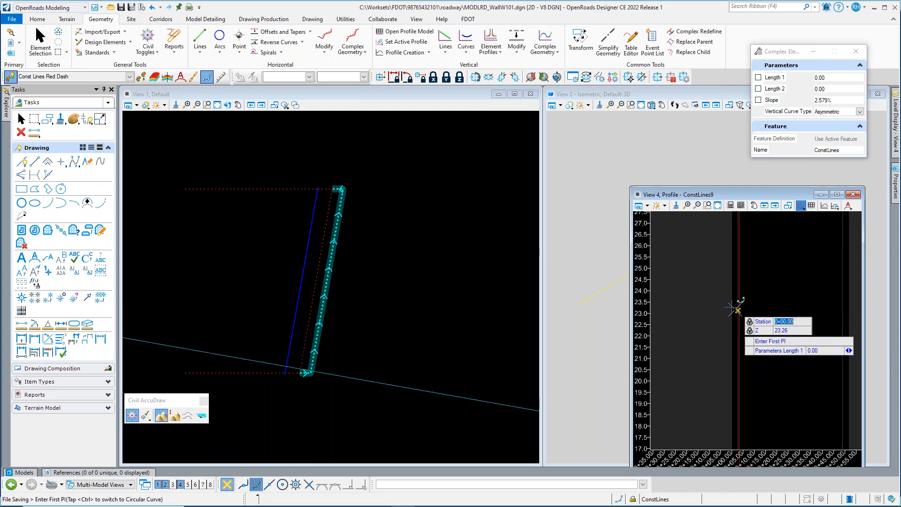
left_click(751, 289)
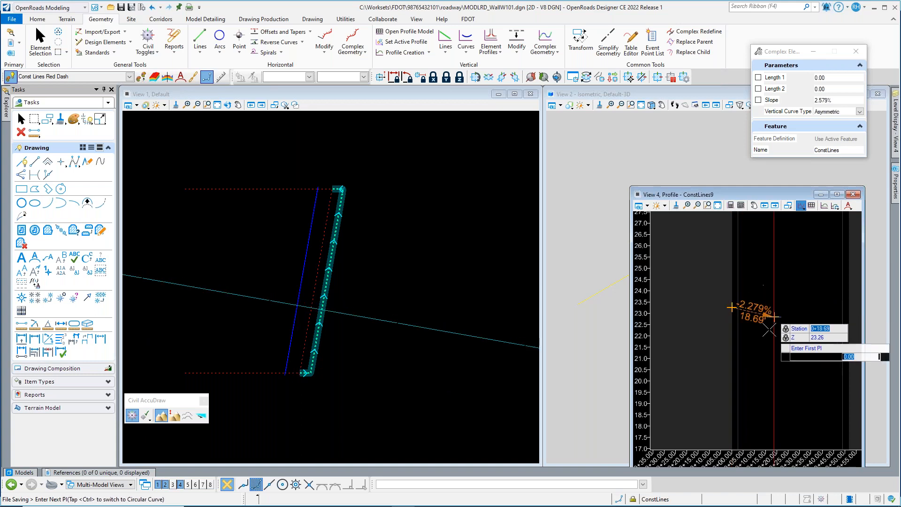
- Add the second VPI at the first bend, station 0+02.67, with elevation 23.26
scroll(725, 311, "up", 2)
scroll(742, 338, "up", 2)
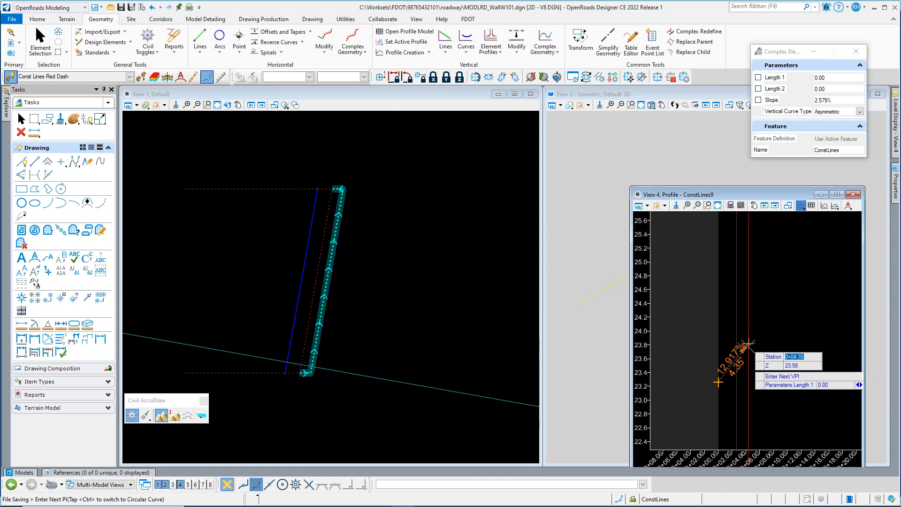
scroll(739, 366, "up", 2)
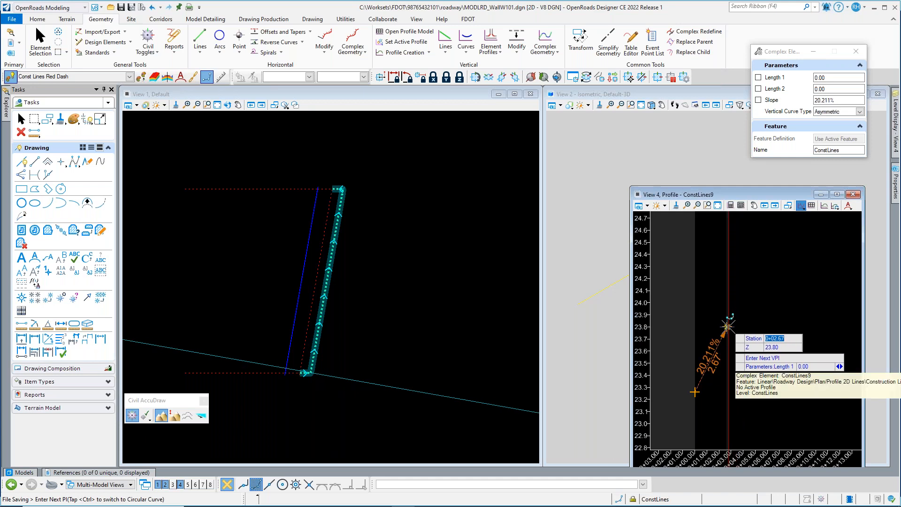
key("Tab")
type("23.26")
key("Tab")
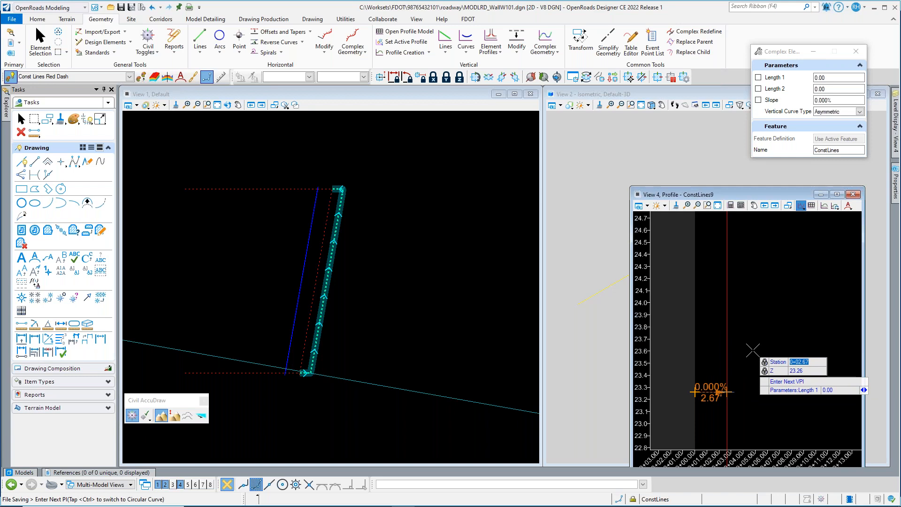
- Add the third VPI at the second bend, station 0+49.13, with elevation 22.32
scroll(751, 370, "down", 5)
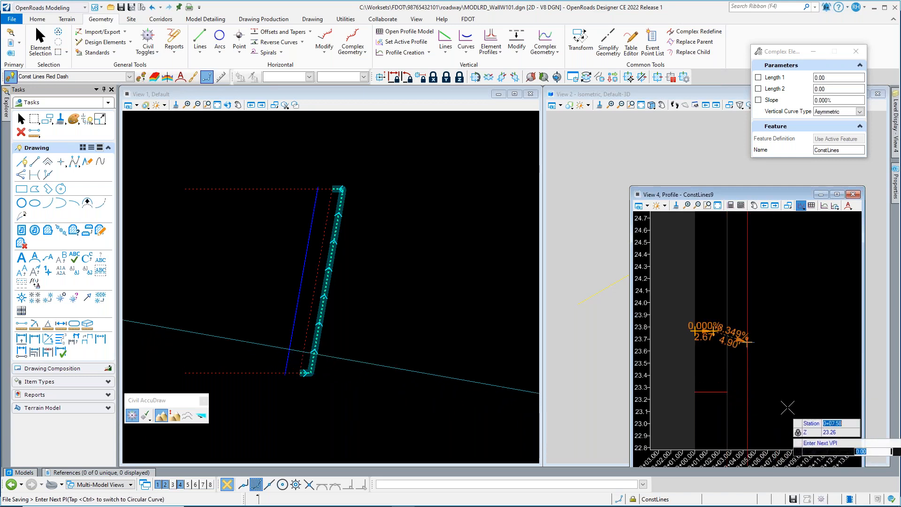
scroll(778, 376, "down", 2)
scroll(767, 325, "up", 2)
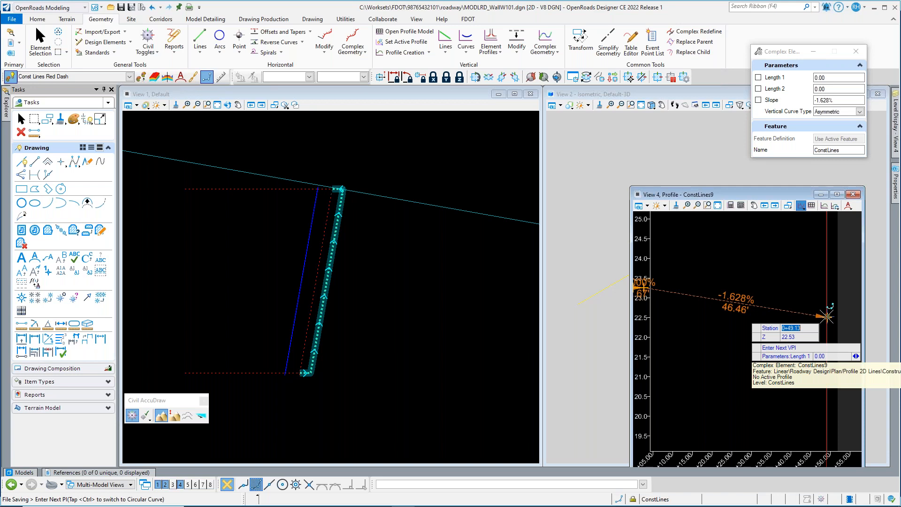
key("Tab")
type("22.32")
key("Tab")
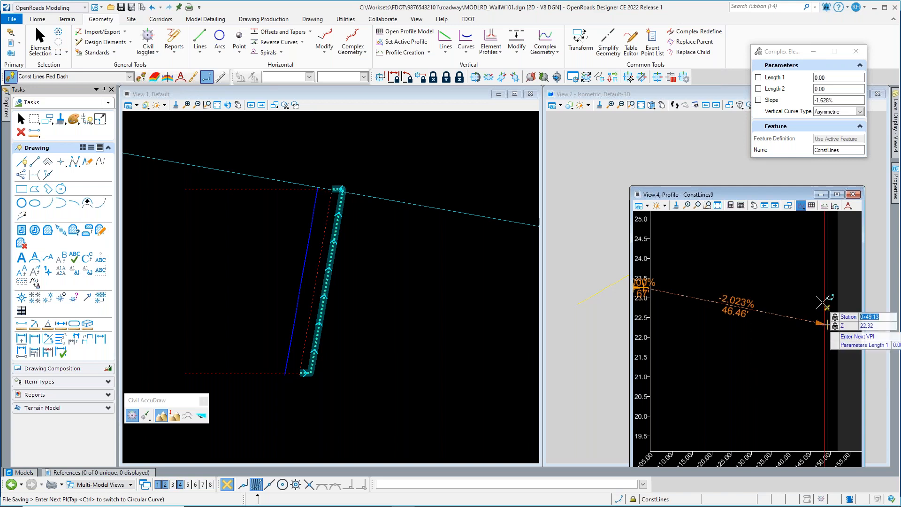
left_click(818, 336)
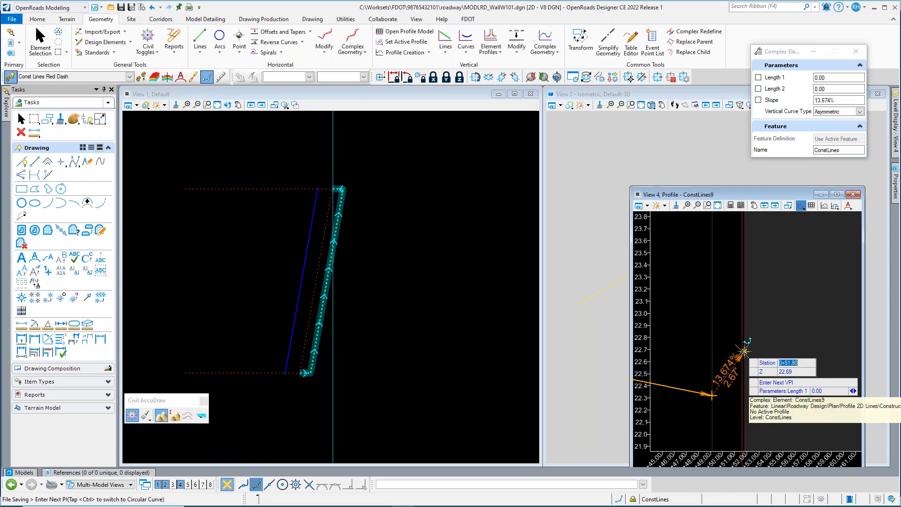
- Place the last VPI at the element's end, station 0+51.80, with elevation 22.32, and finish the complex profile
key("Return")
type("22")
key("Return")
left_click(745, 352)
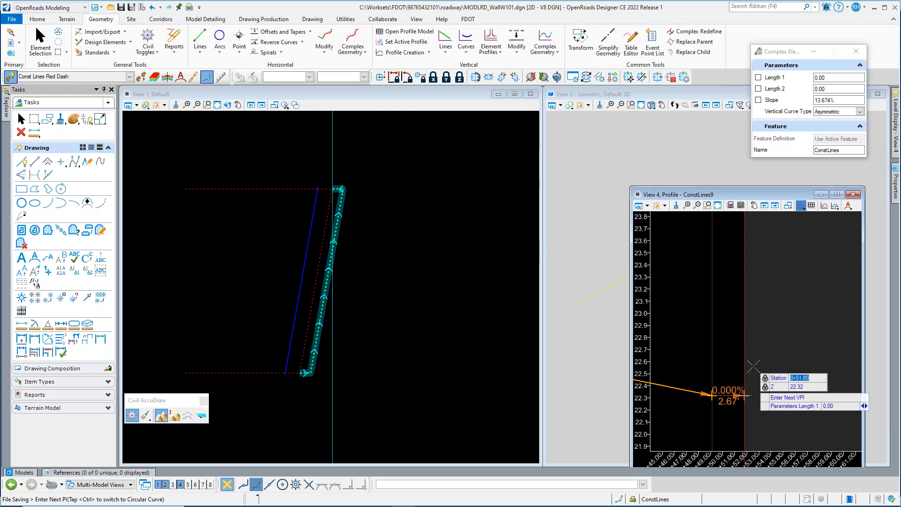
right_click(805, 334)
key("Escape")
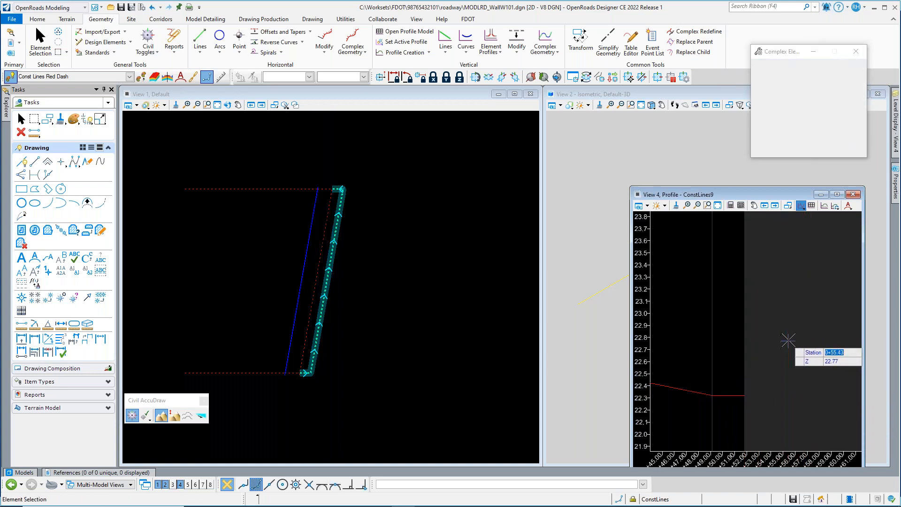
- Set the new complex profile as the active profile of the outer complex element
scroll(784, 337, "down", 5)
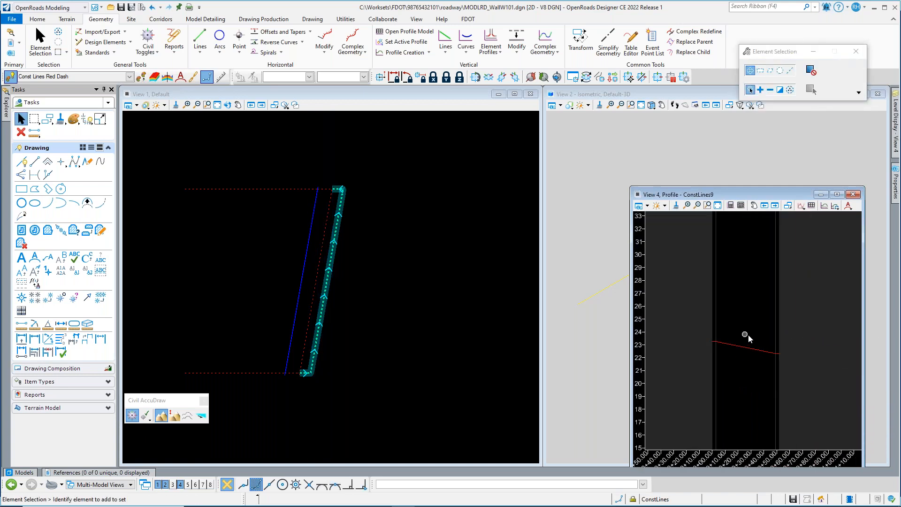
scroll(748, 335, "up", 1)
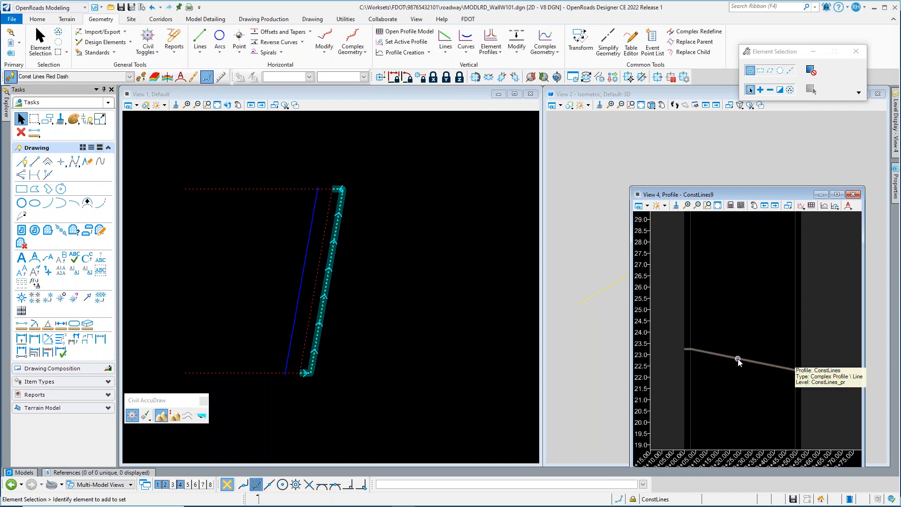
left_click(738, 360)
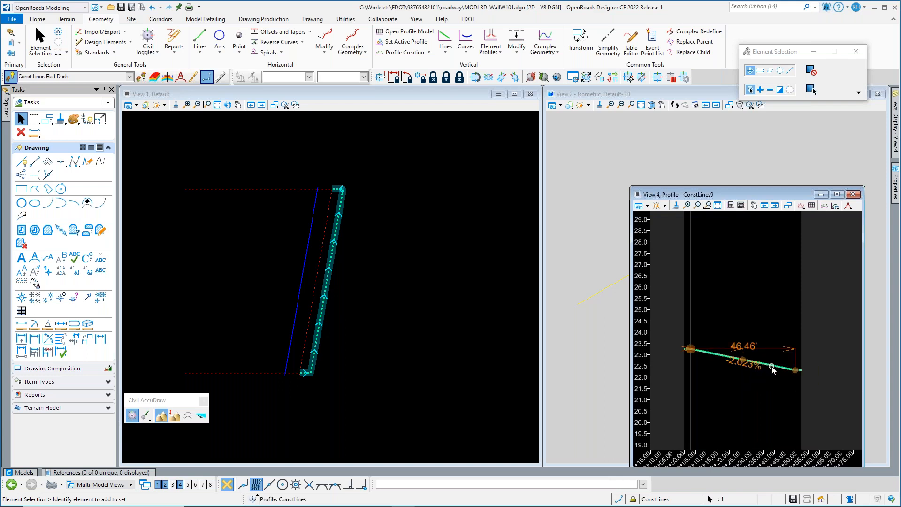
left_click(798, 361)
left_click(775, 396)
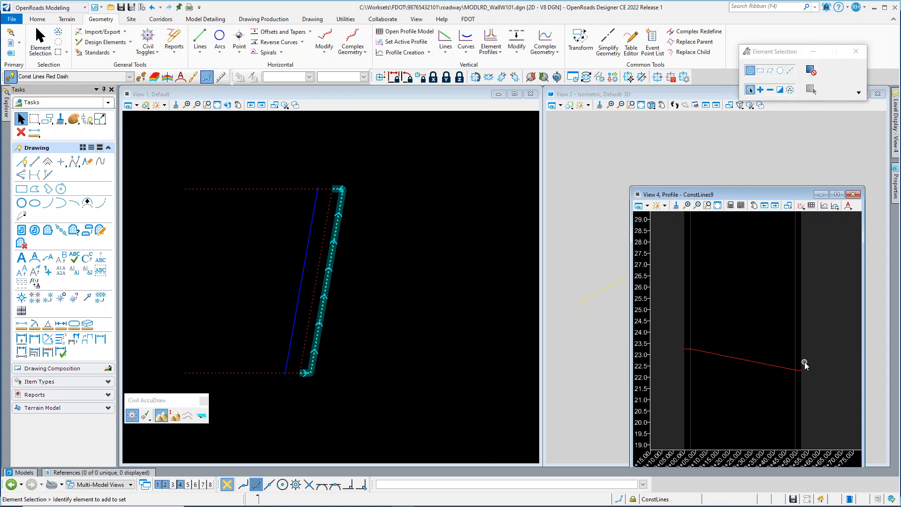
- Stretch the end of the long lower horizontal red dashed line across the small gap to the start of the short horizontal line
left_click(453, 375)
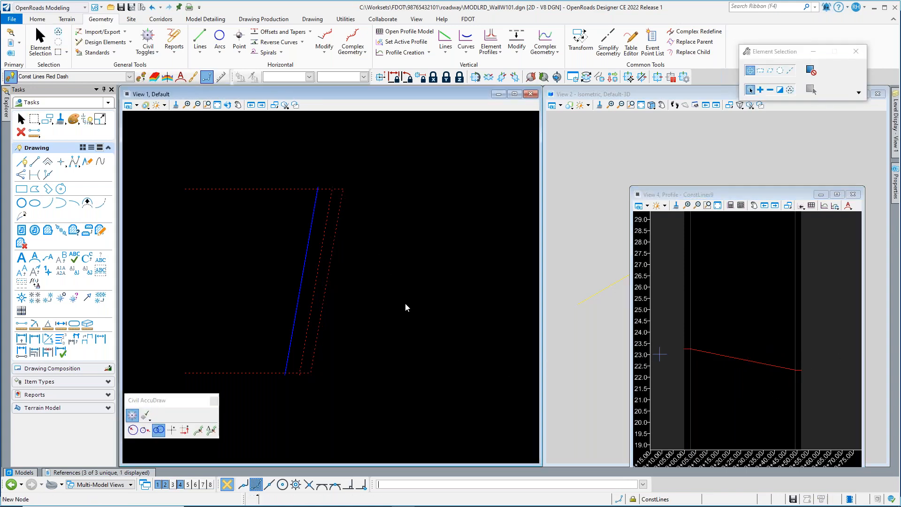
scroll(369, 317, "up", 8)
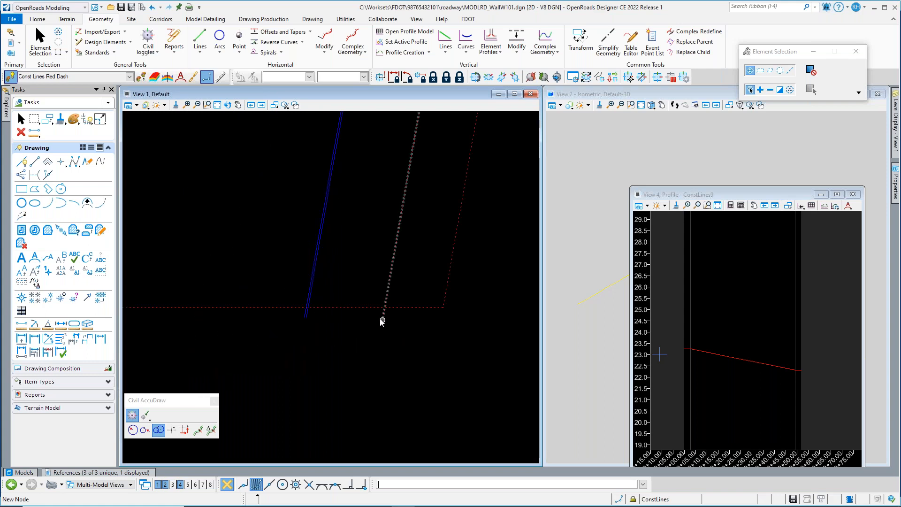
middle_click(393, 319)
scroll(391, 331, "up", 6)
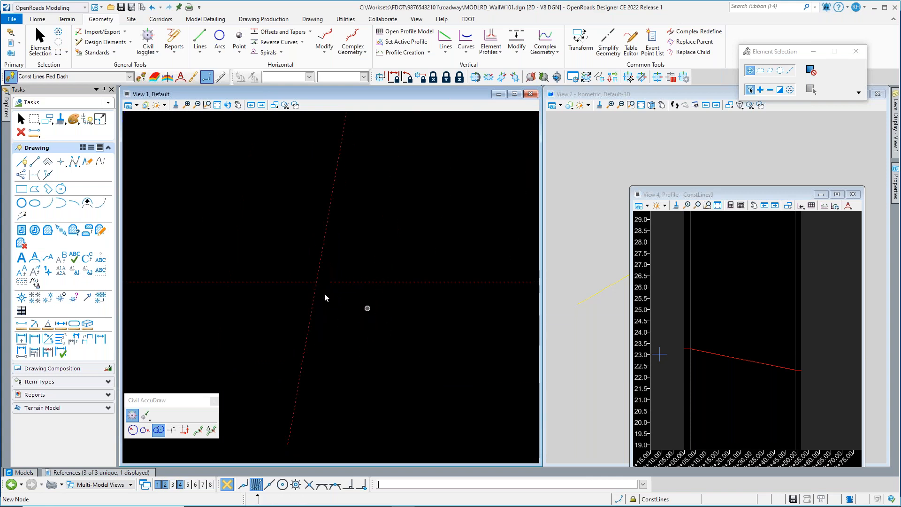
left_click(318, 285)
left_click_drag(317, 288, 352, 278)
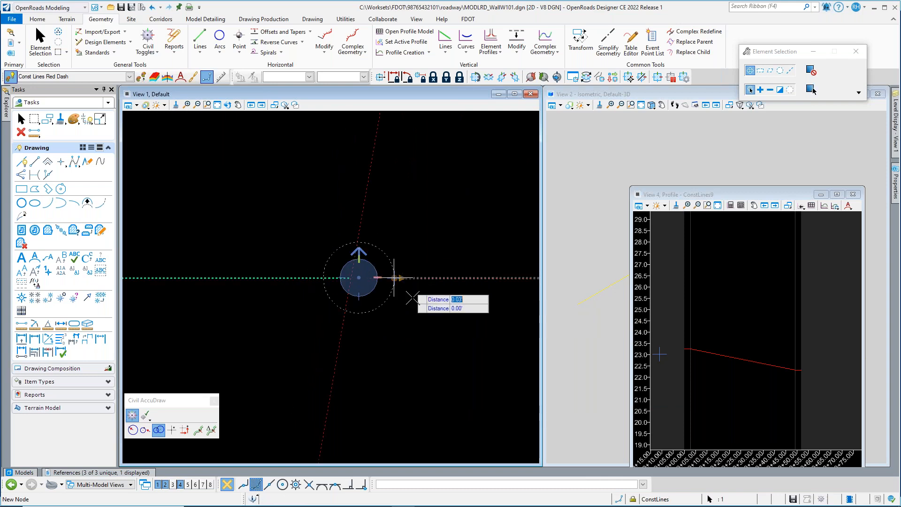
right_click(410, 348)
right_click(405, 344)
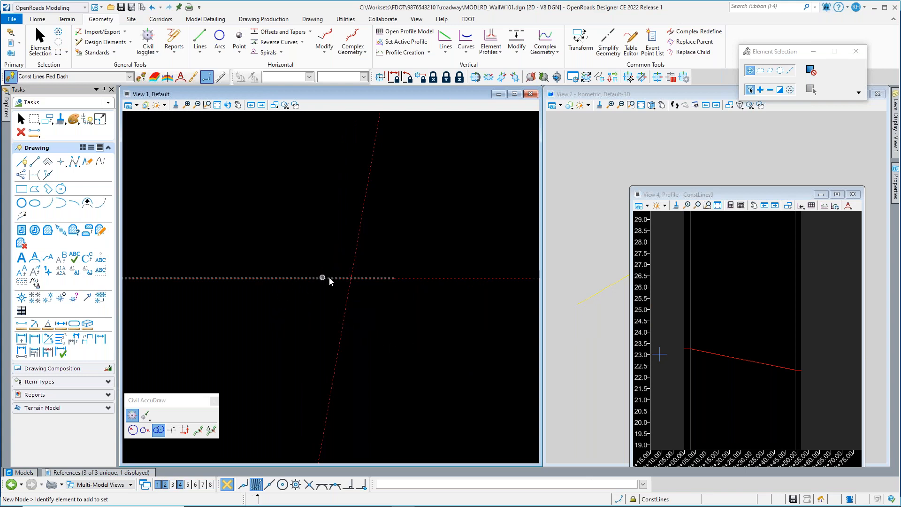
- Stretch the end of the upper horizontal red dashed line across the small gap to the start of the adjoining horizontal line
scroll(350, 190, "down", 2)
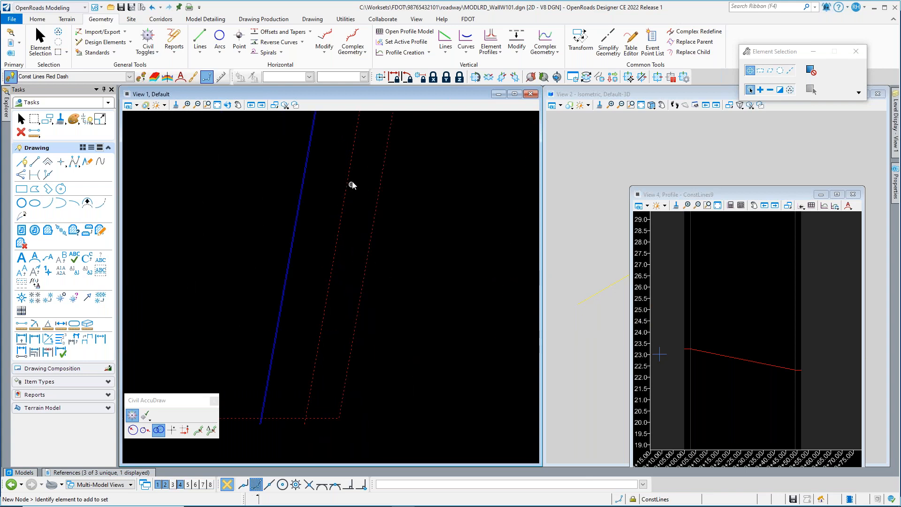
scroll(350, 182, "up", 2)
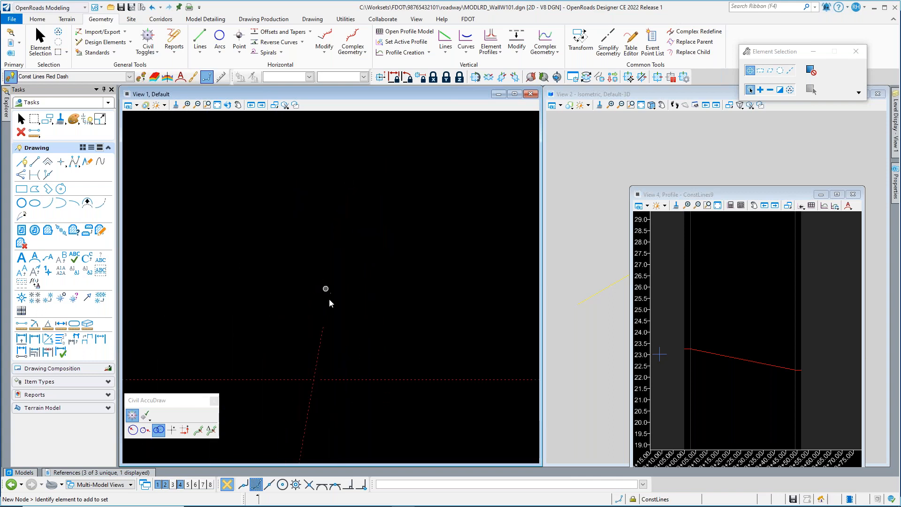
scroll(328, 338, "up", 2)
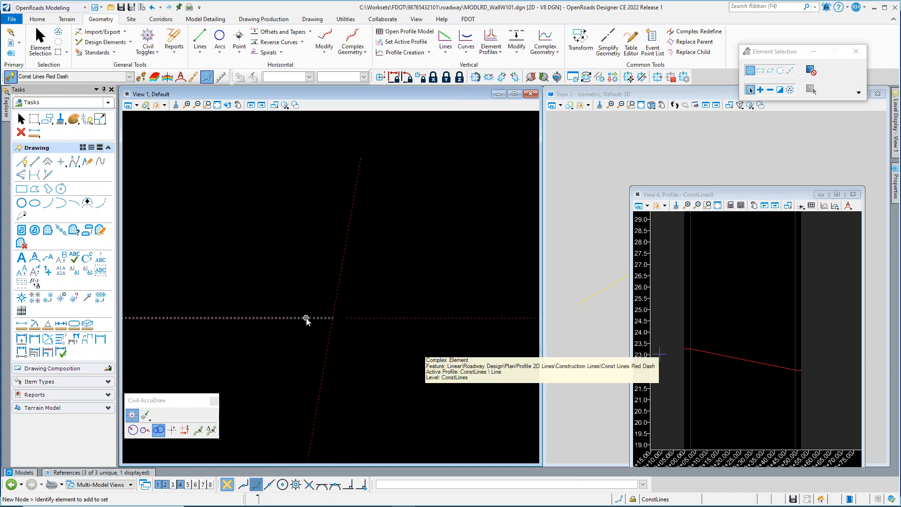
left_click(310, 318)
middle_click_drag(315, 319, 301, 309)
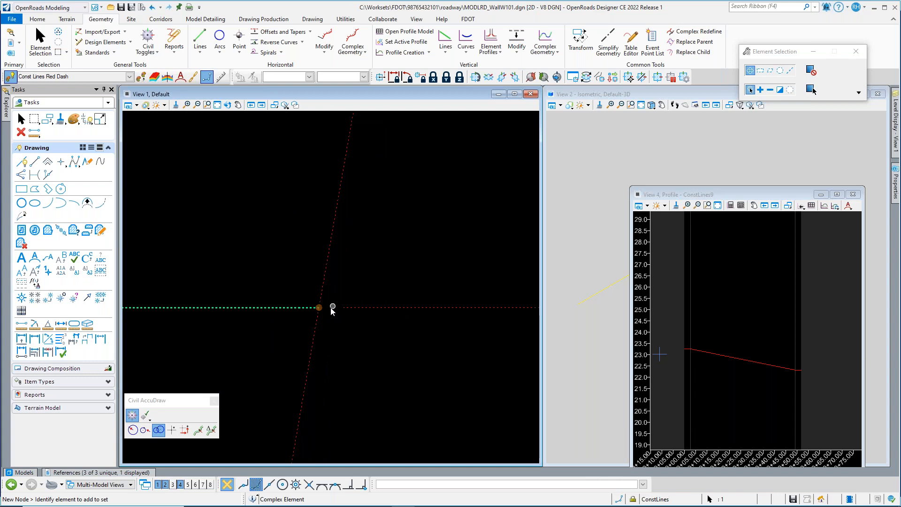
left_click(366, 314)
left_click(318, 308)
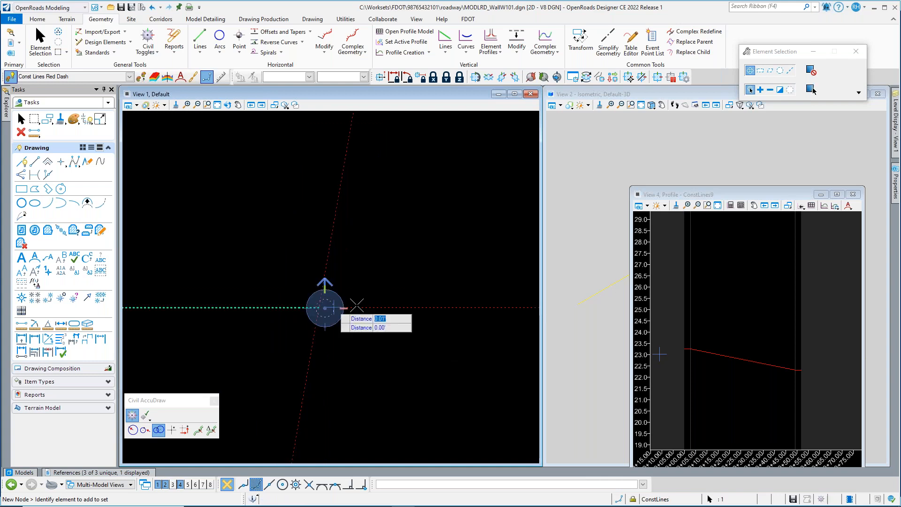
left_click(382, 346)
- Turn off Civil AccuDraw and open the profile model of the lower horizontal dashed line in View 4
scroll(342, 373, "up", 5)
scroll(311, 359, "down", 2)
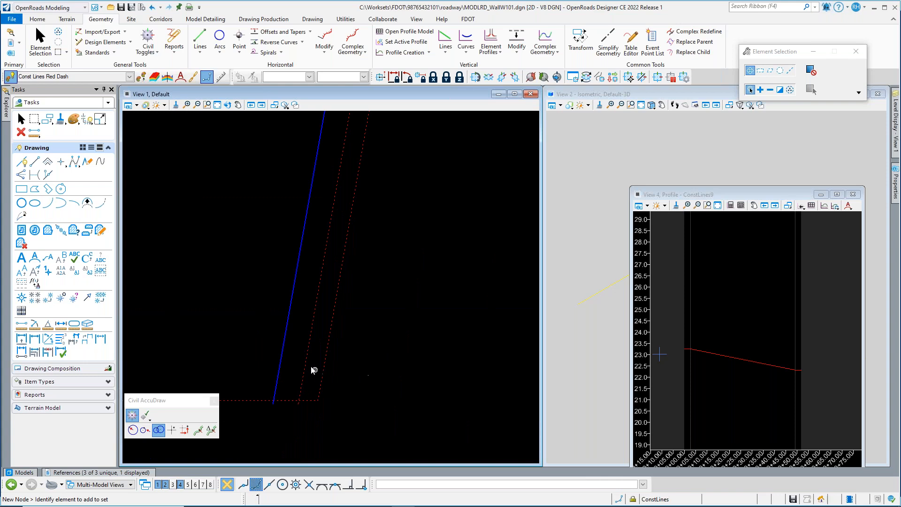
scroll(328, 319, "up", 3)
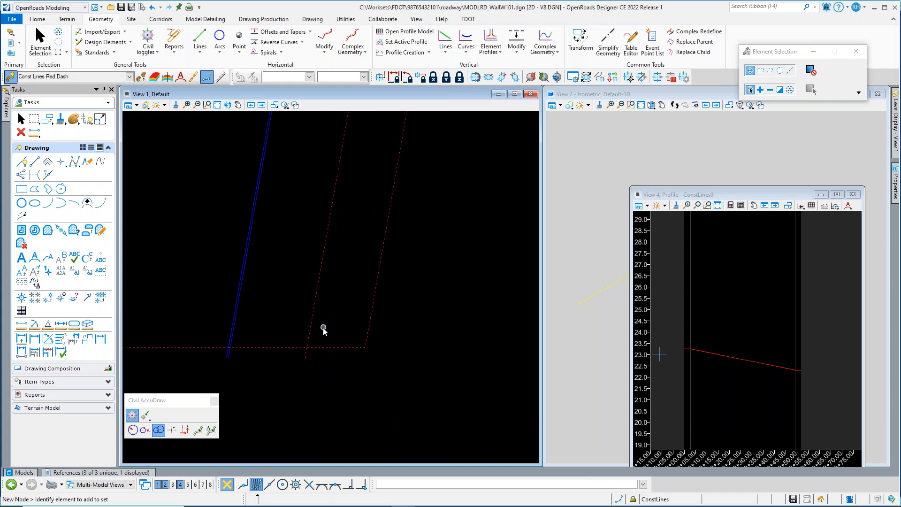
left_click(281, 348)
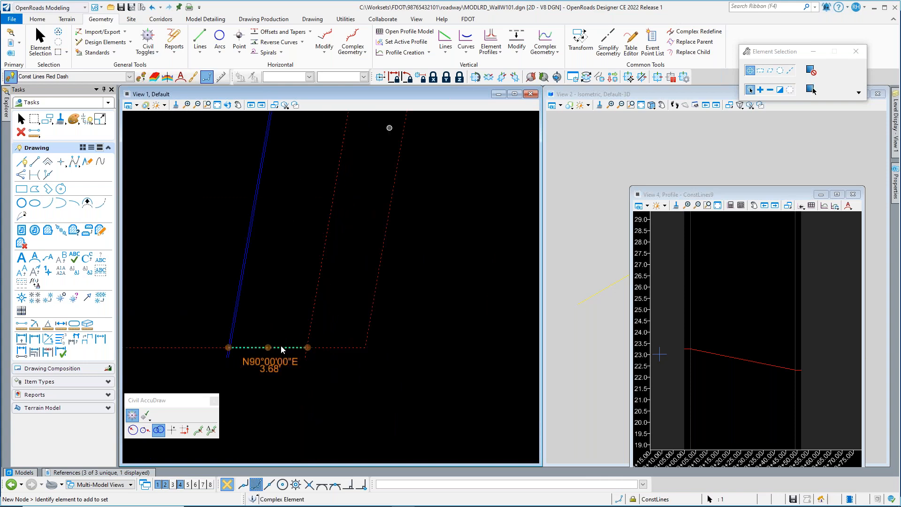
left_click(134, 416)
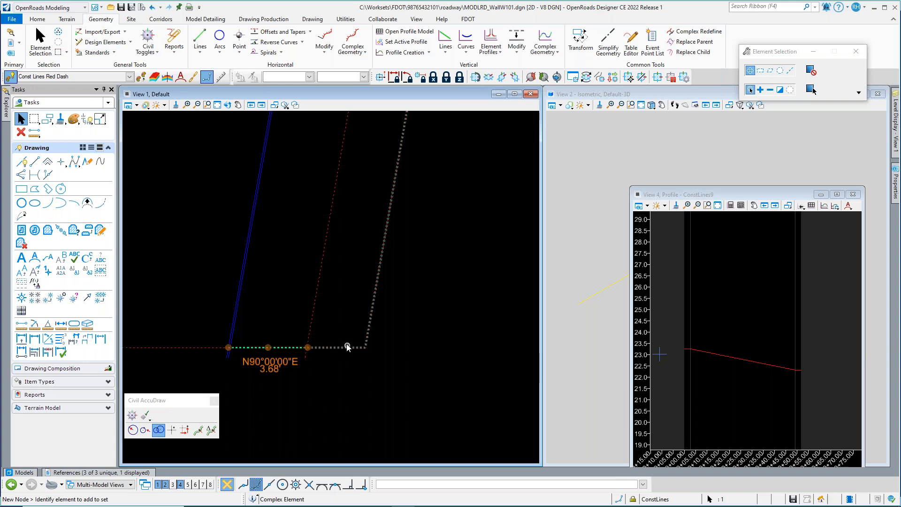
scroll(347, 347, "up", 2)
scroll(257, 298, "up", 2)
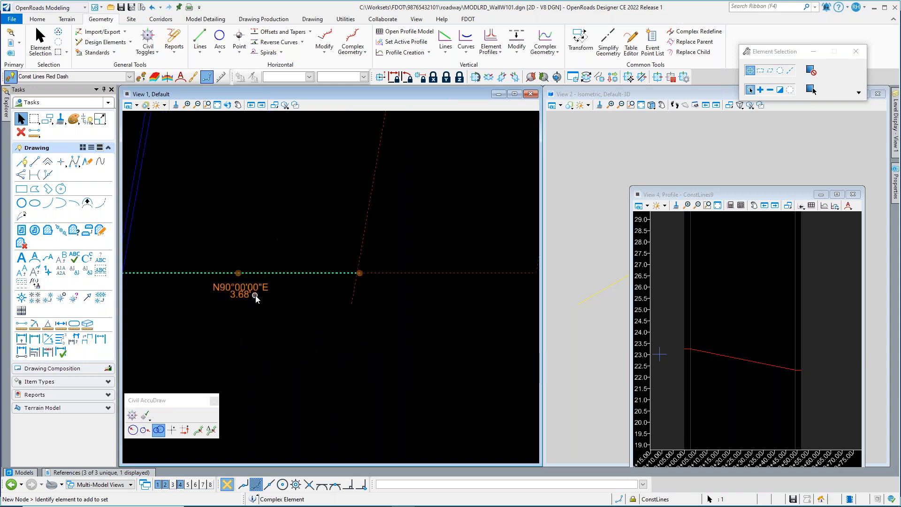
mouse_move(306, 275)
left_click(332, 269)
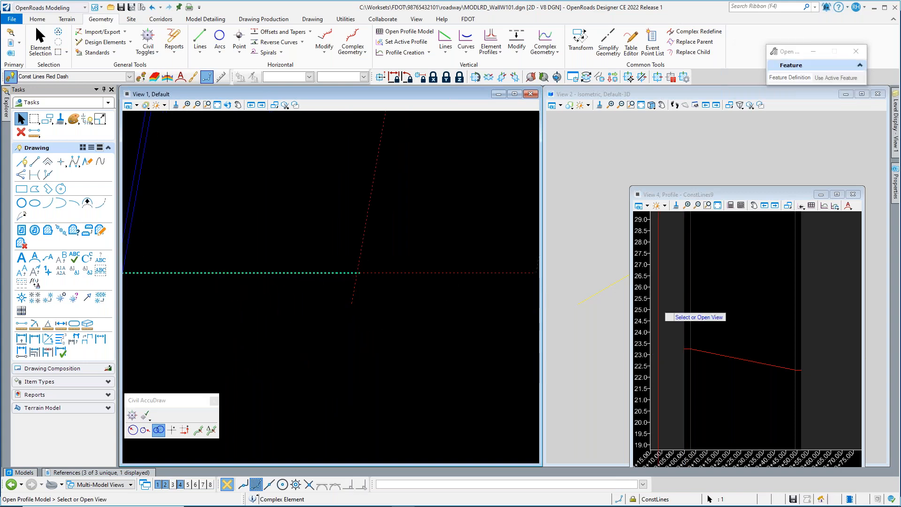
left_click(731, 322)
- Stretch the end of the lower line's flat profile to the end of the element's station range
scroll(741, 301, "up", 5)
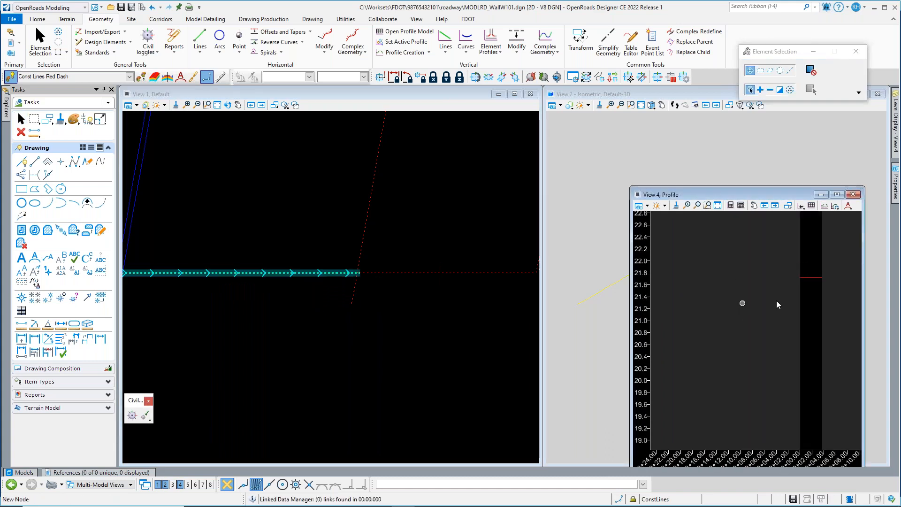
scroll(760, 387, "up", 6)
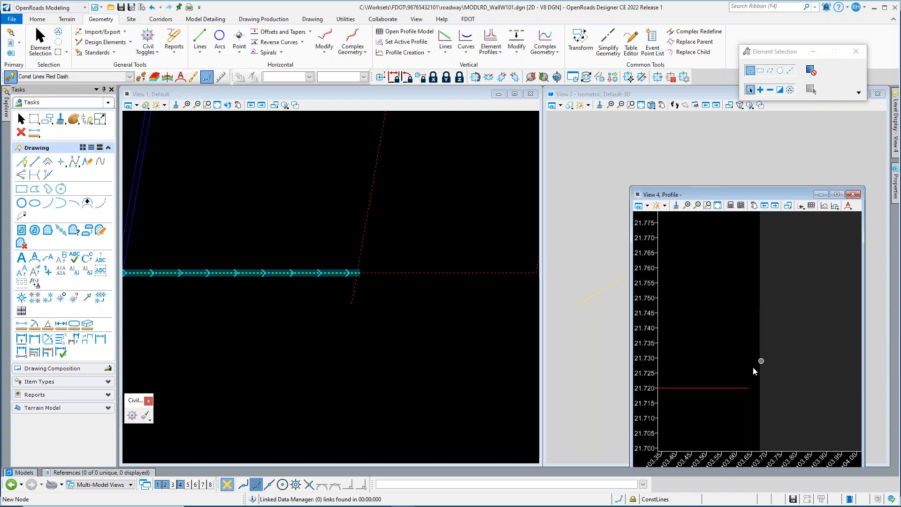
left_click(742, 389)
left_click(758, 389)
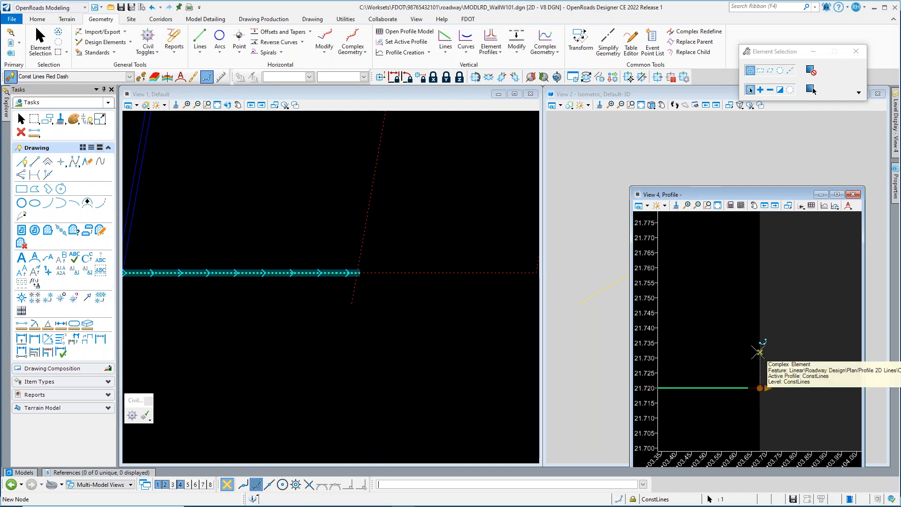
left_click(792, 364)
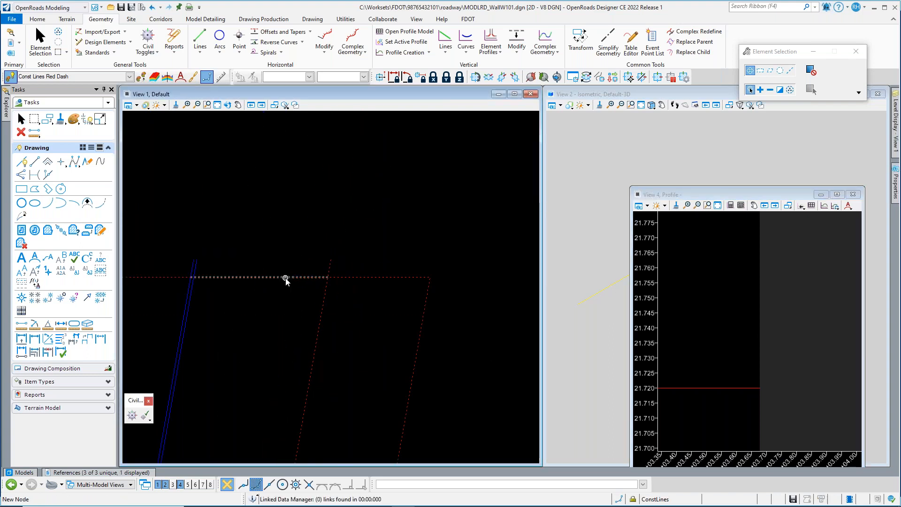
- Open the profile model of the upper horizontal dashed line in View 4
left_click(286, 278)
left_click(331, 281)
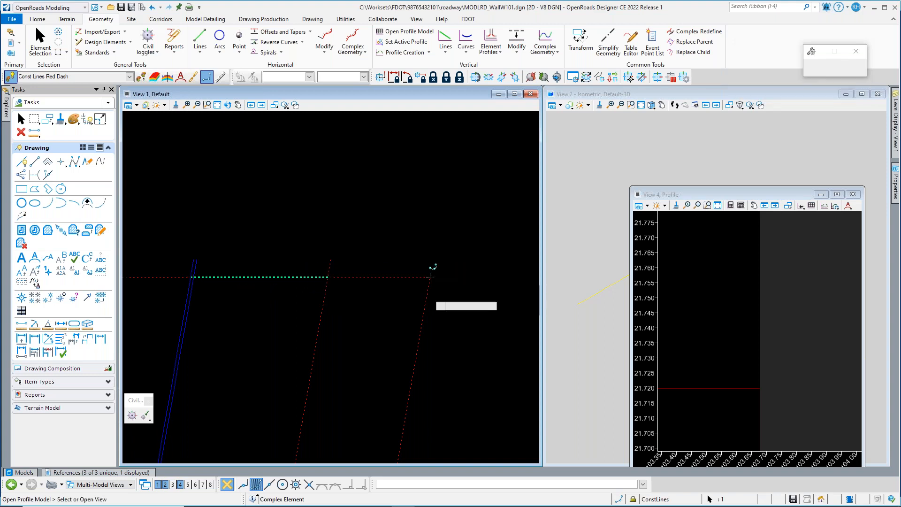
left_click(692, 314)
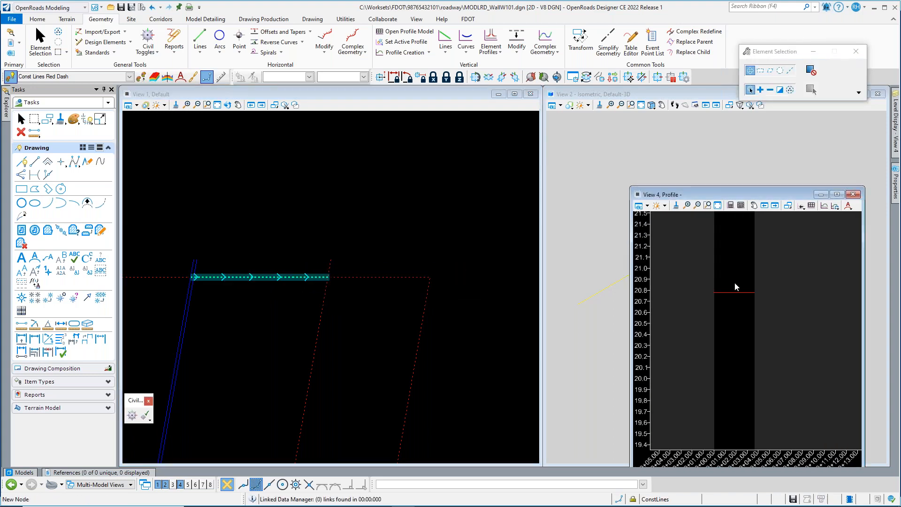
- Stretch the end of the upper line's flat profile to the end of the element's station range
left_click(739, 360)
scroll(749, 345, "up", 4)
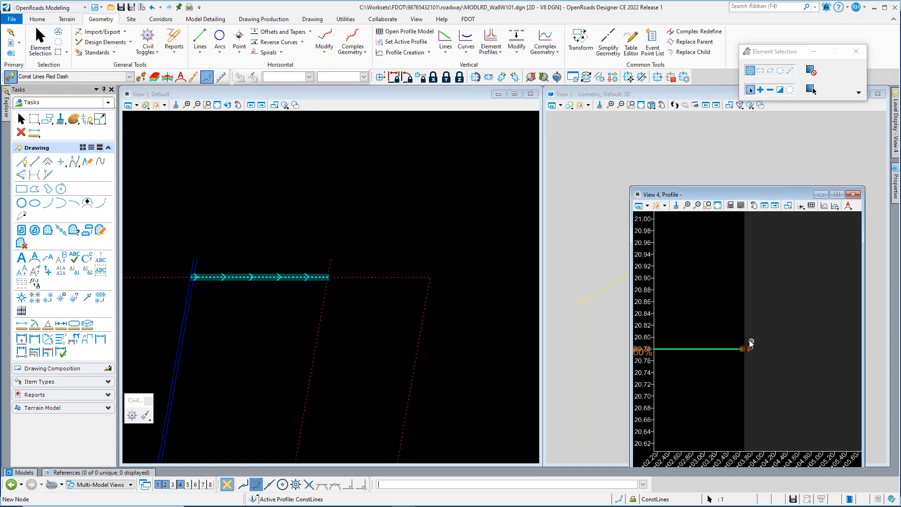
scroll(734, 361, "up", 5)
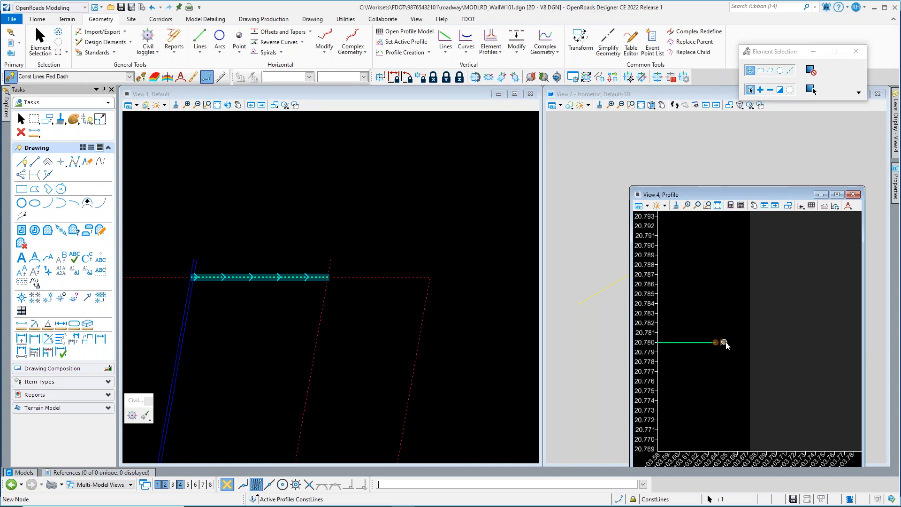
left_click_drag(725, 342, 790, 341)
left_click(790, 338)
scroll(761, 352, "down", 9)
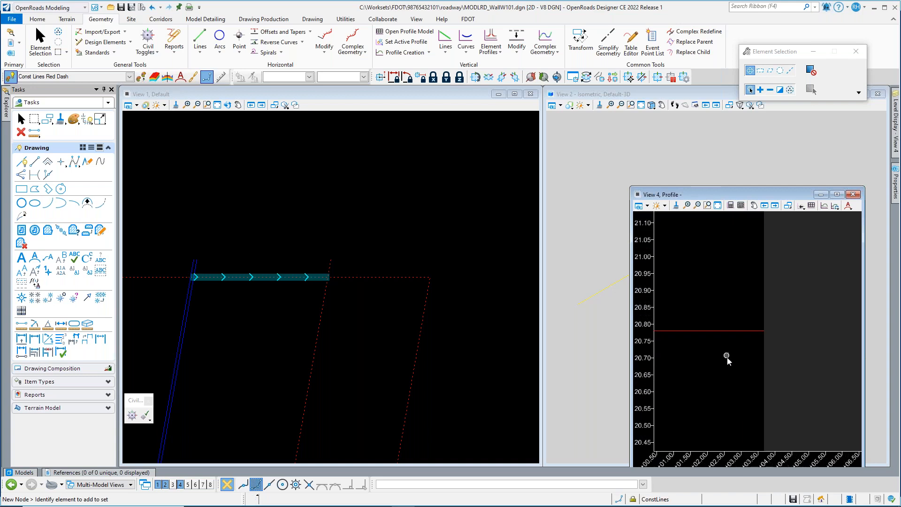
scroll(755, 334, "up", 4)
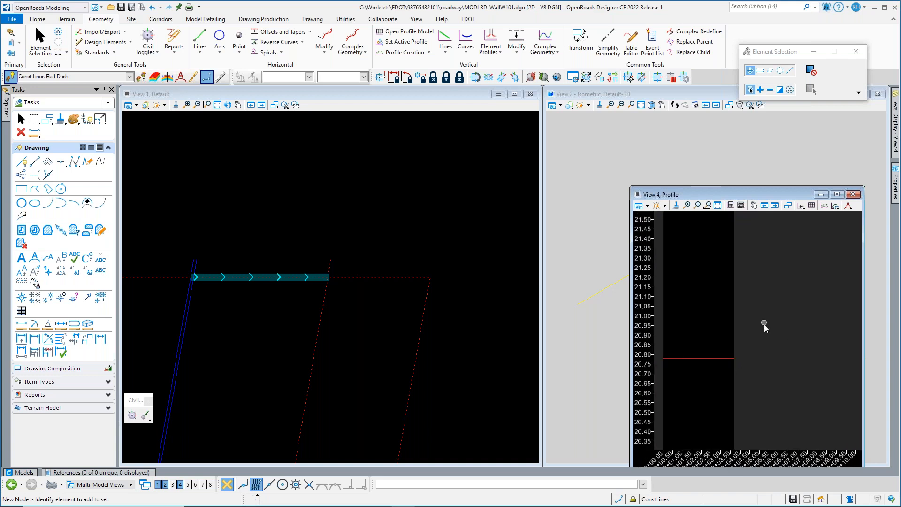
- Copy the short red dashed line at the wall's lower end 0.67 upward, toward the inside of the wall outline
left_click(469, 327)
middle_click(329, 278)
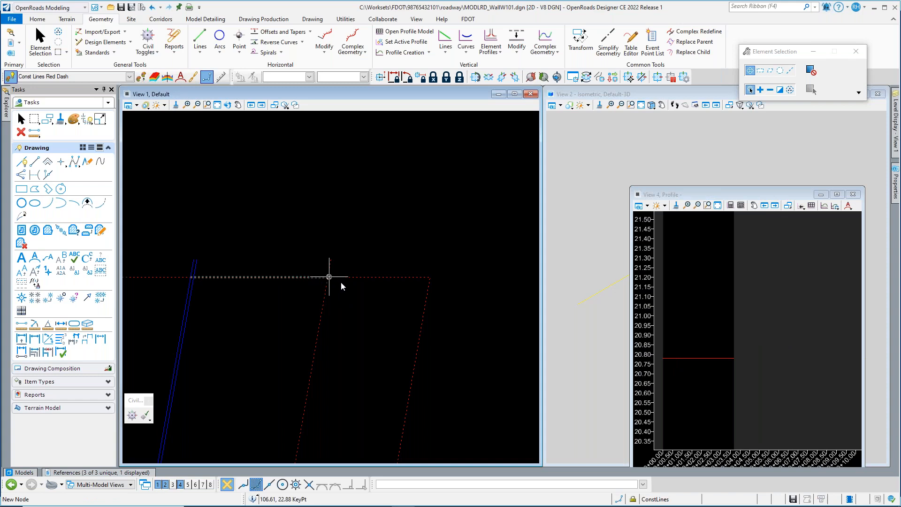
scroll(339, 300, "up", 3)
scroll(365, 325, "down", 4)
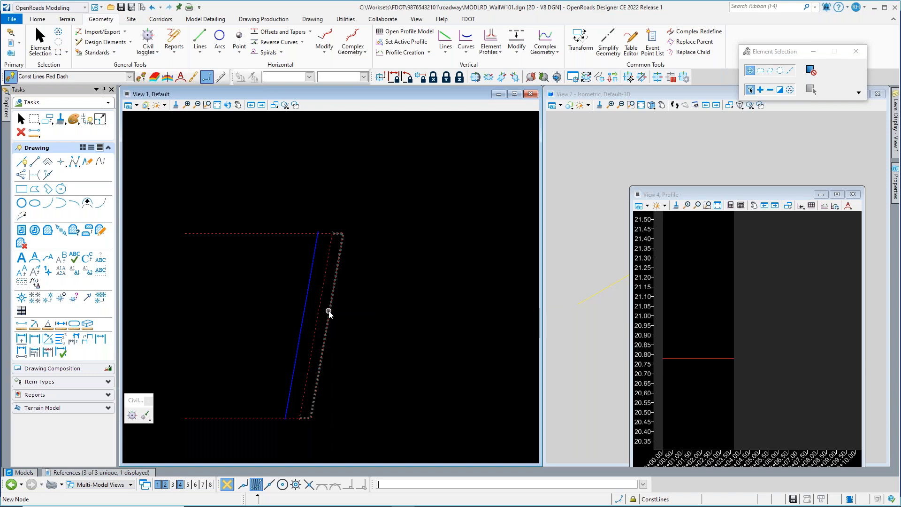
scroll(346, 346, "up", 6)
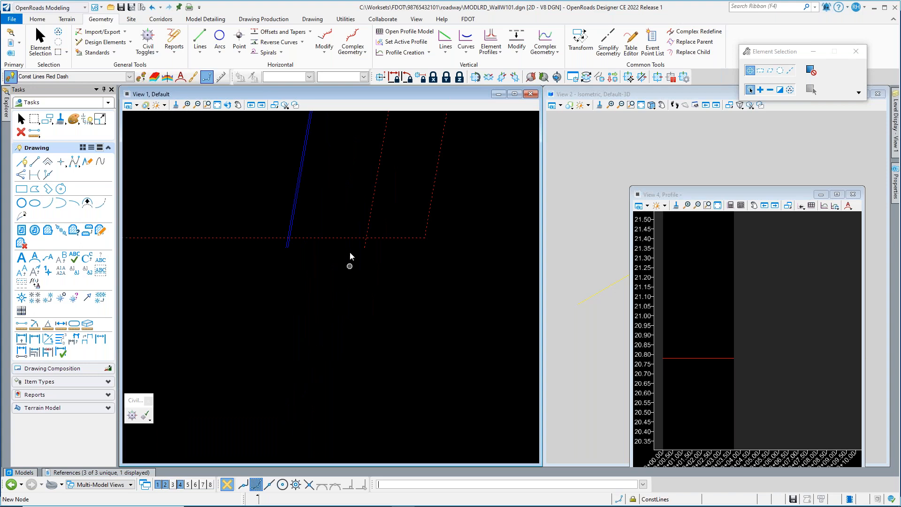
scroll(362, 260, "up", 2)
left_click(658, 78)
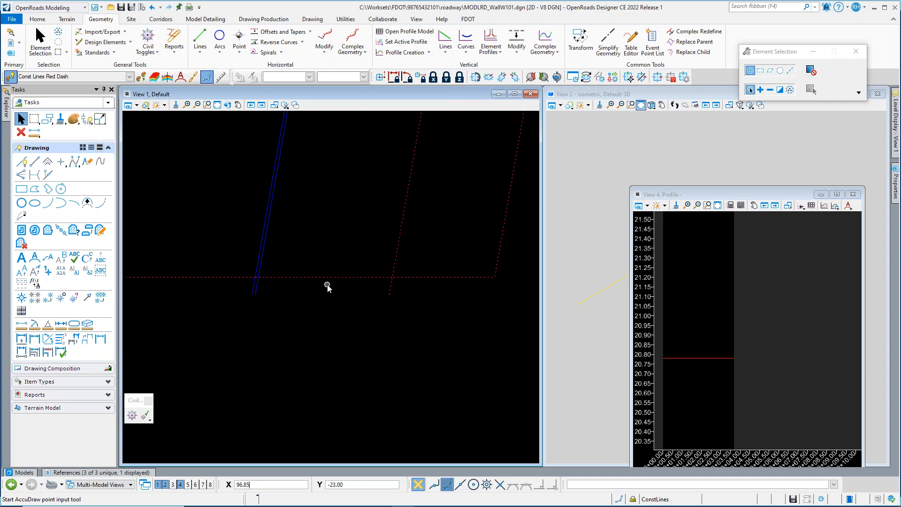
key("c")
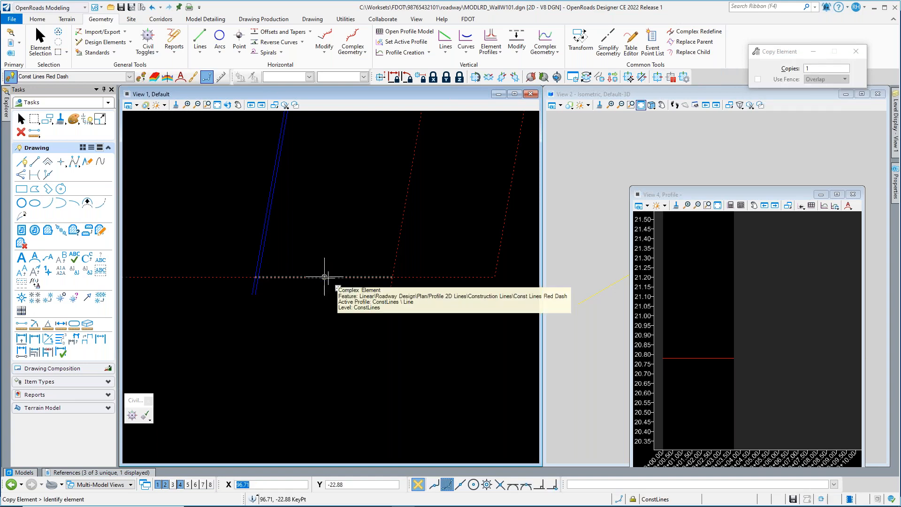
left_click(325, 277)
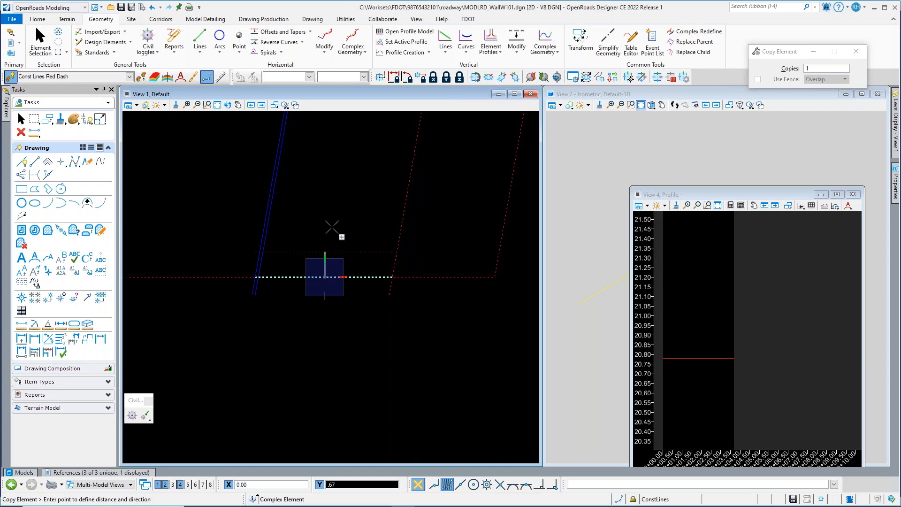
left_click(330, 228)
right_click(352, 218)
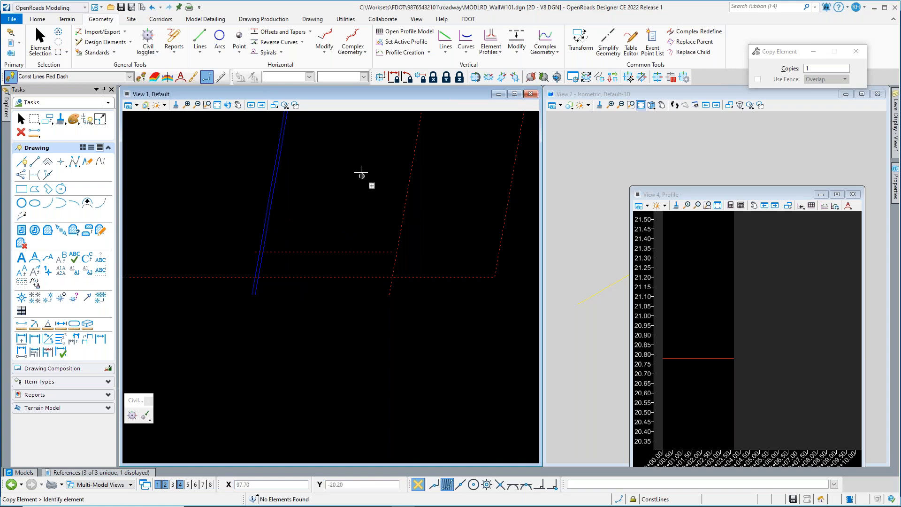
- Copy the short red dashed line at the wall's upper end 0.67 downward, toward the inside of the wall outline
scroll(362, 168, "down", 1)
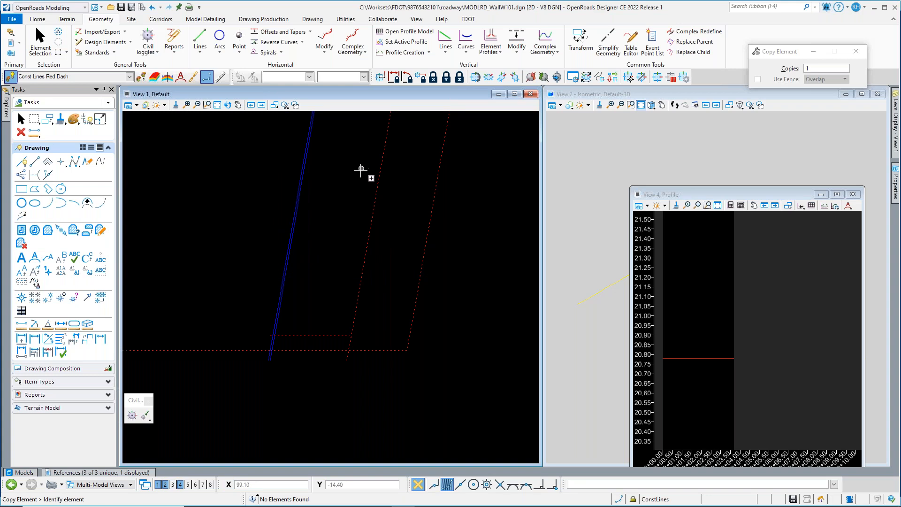
scroll(354, 194, "down", 1)
scroll(357, 189, "up", 2)
middle_click_drag(336, 244, 330, 338)
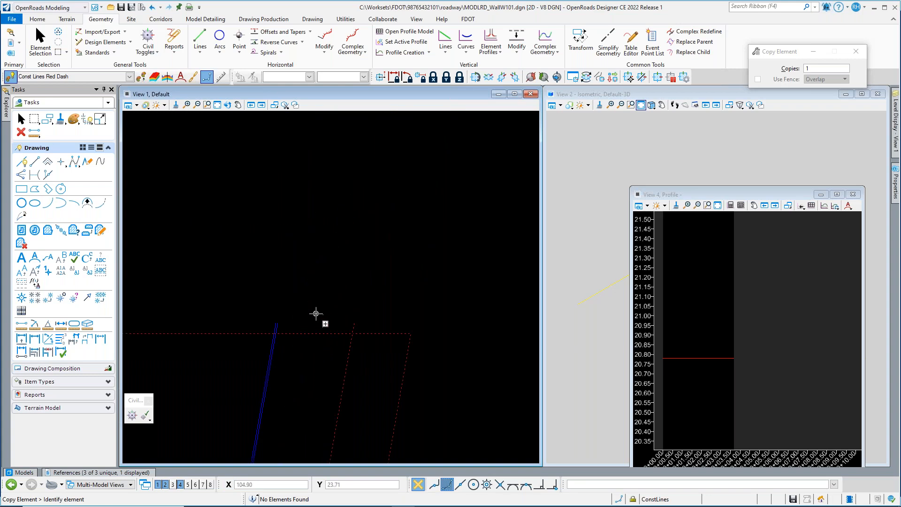
left_click(314, 333)
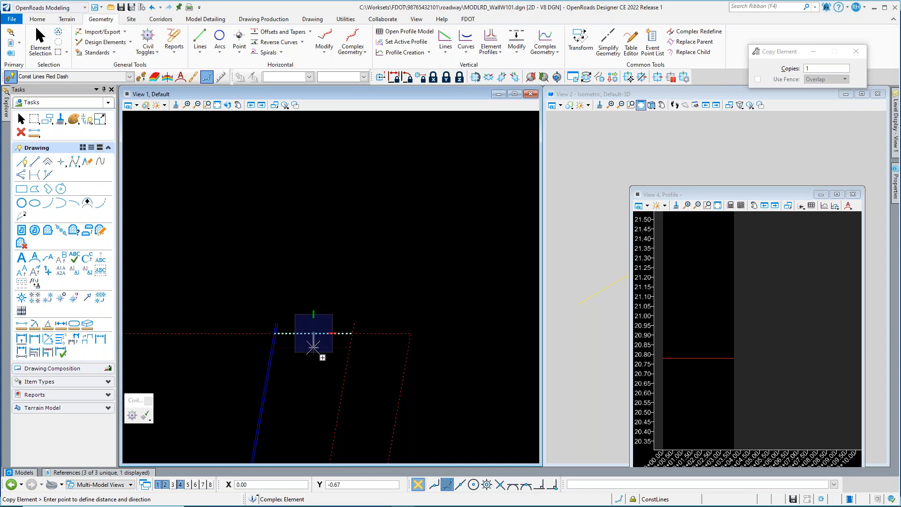
left_click(315, 383)
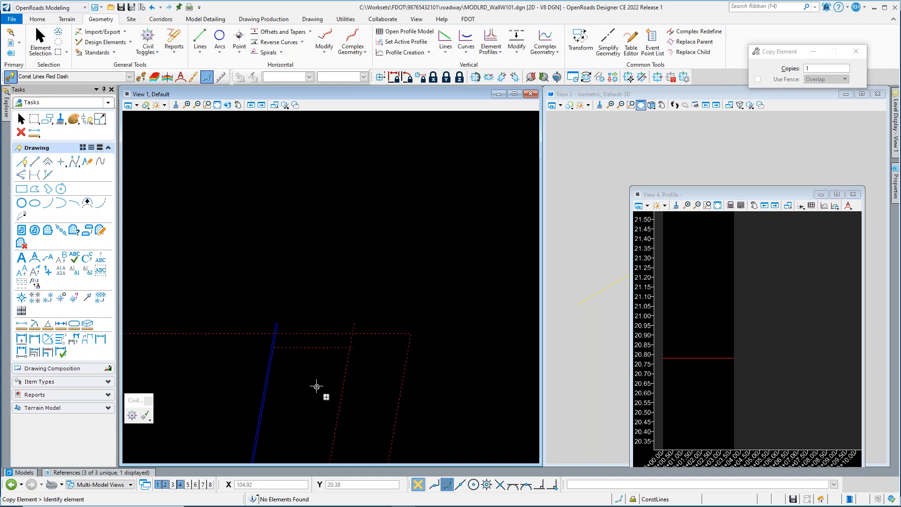
key("Escape")
scroll(329, 387, "down", 6)
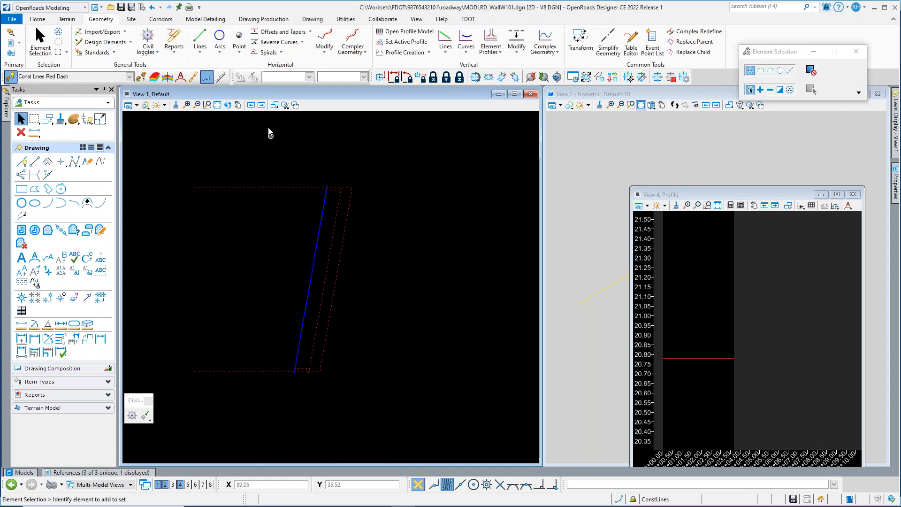
- Draw a Const Lines Green line along the middle sloping dashed line, between its intersections with the upper and lower copied lines
left_click(129, 77)
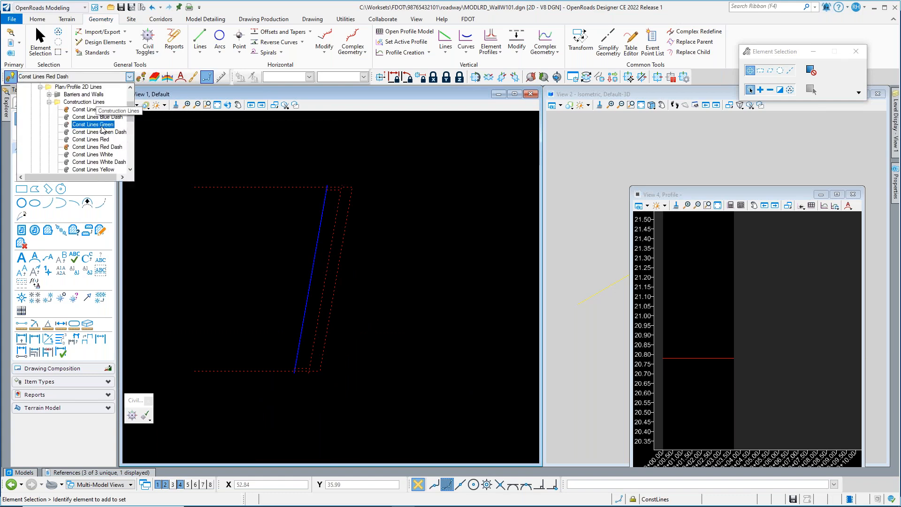
left_click(93, 124)
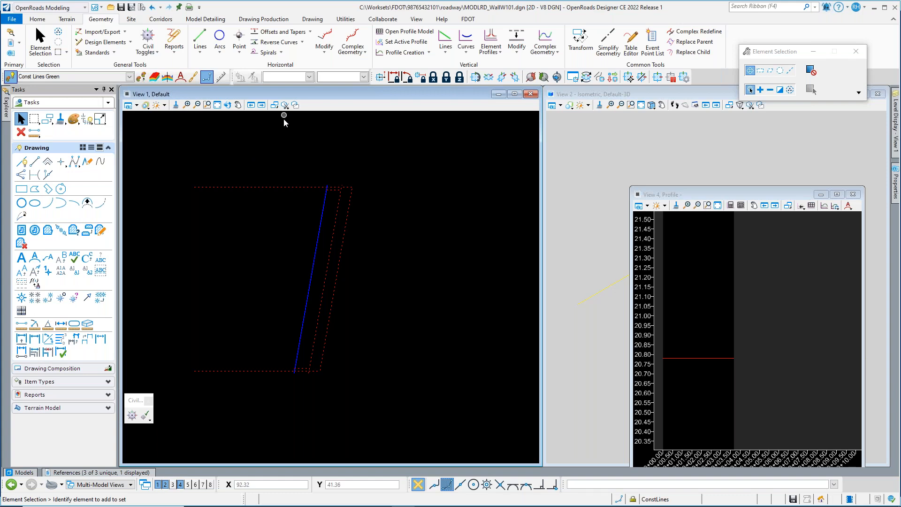
left_click(200, 39)
scroll(308, 266, "up", 1)
scroll(323, 254, "up", 5)
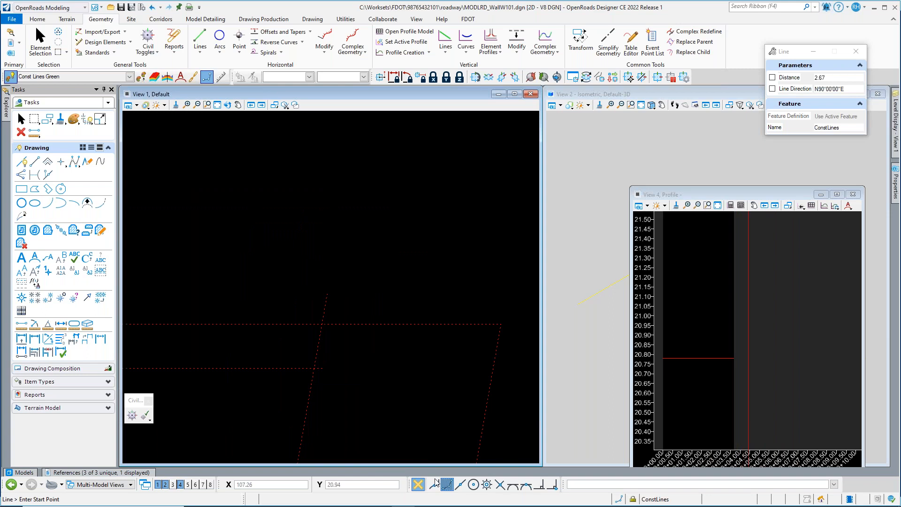
left_click(500, 485)
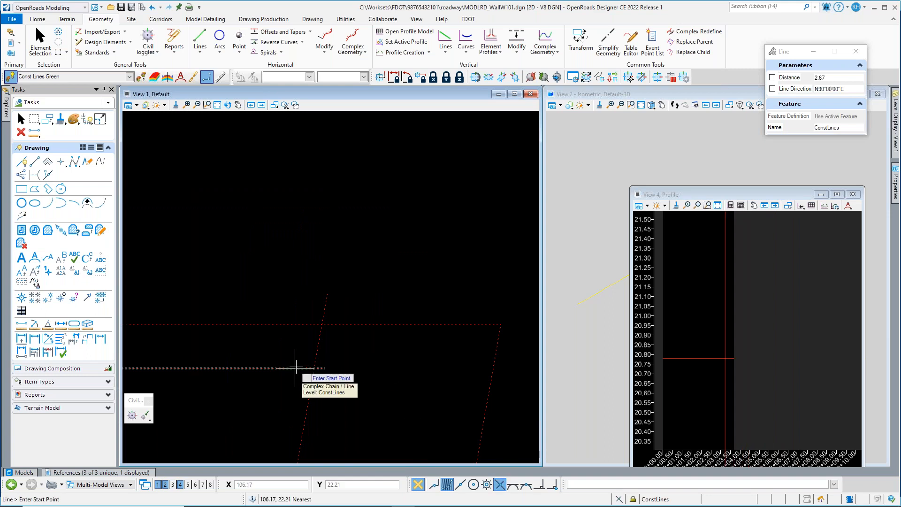
left_click(308, 385)
scroll(291, 423, "up", 4)
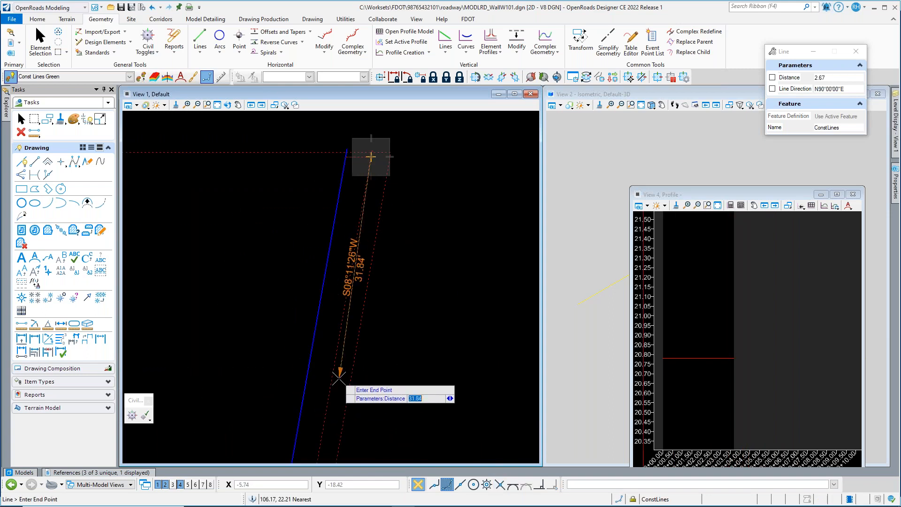
scroll(328, 329, "up", 3)
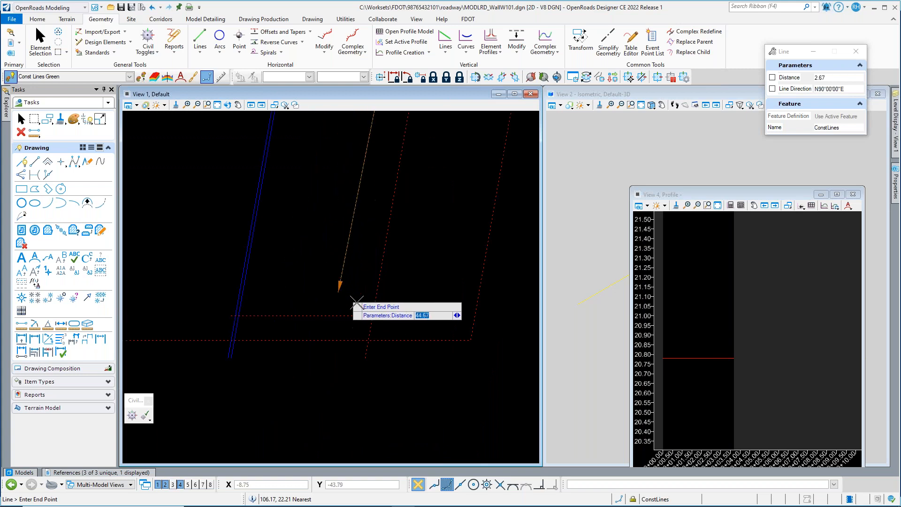
left_click(500, 485)
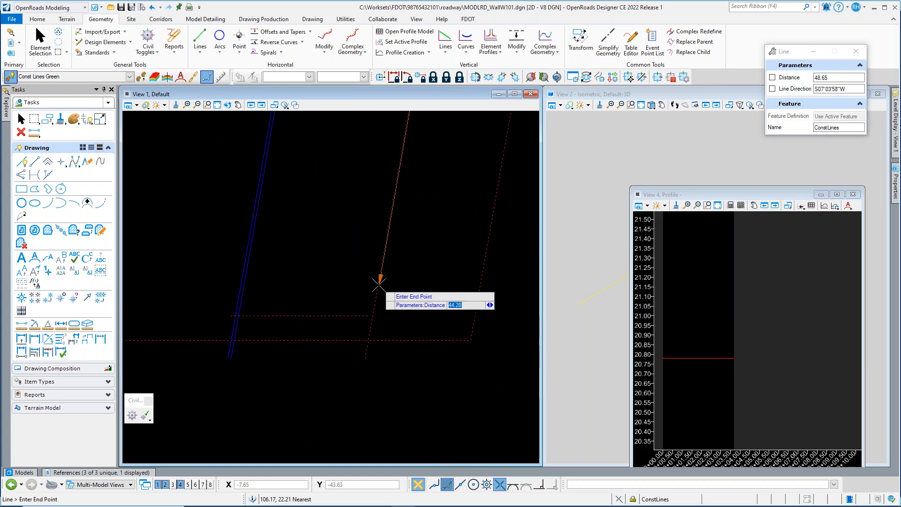
left_click(373, 316)
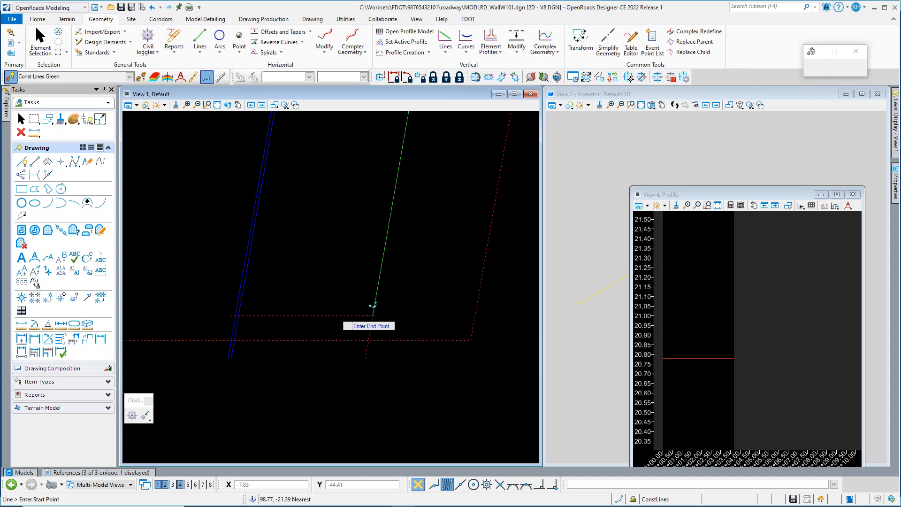
key("Escape")
- Open the profile model of the green construction line in View 4
scroll(379, 221, "down", 3)
scroll(339, 261, "up", 3)
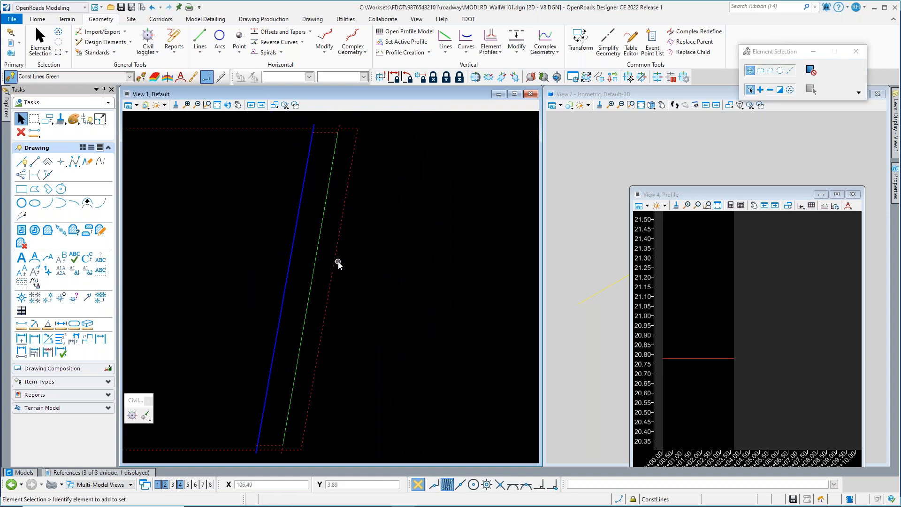
left_click(307, 307)
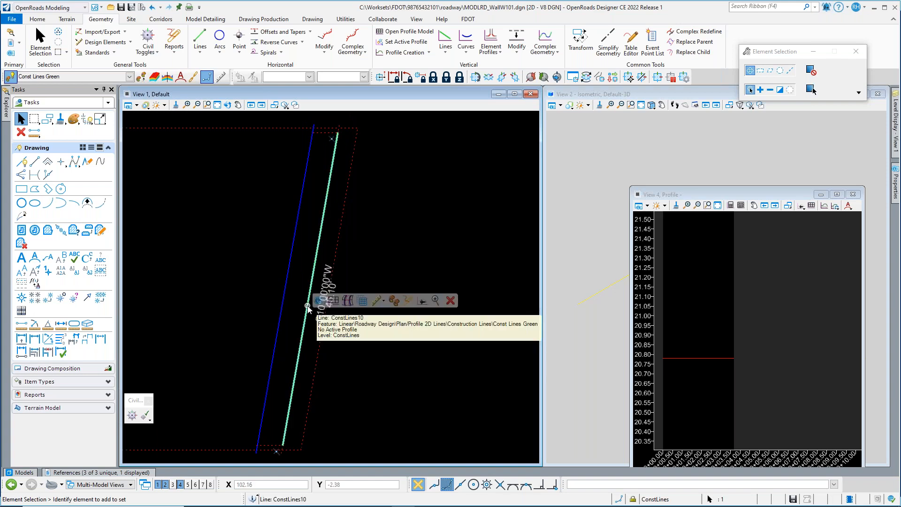
left_click(334, 303)
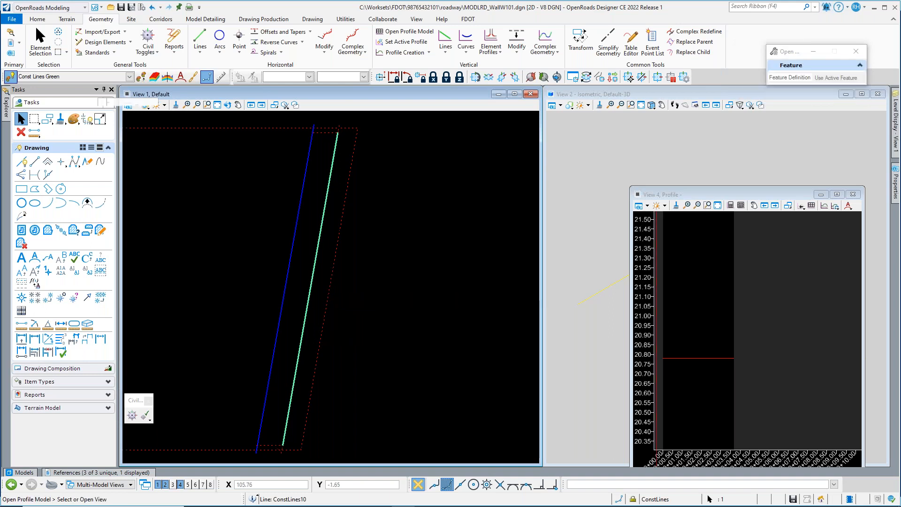
left_click(745, 316)
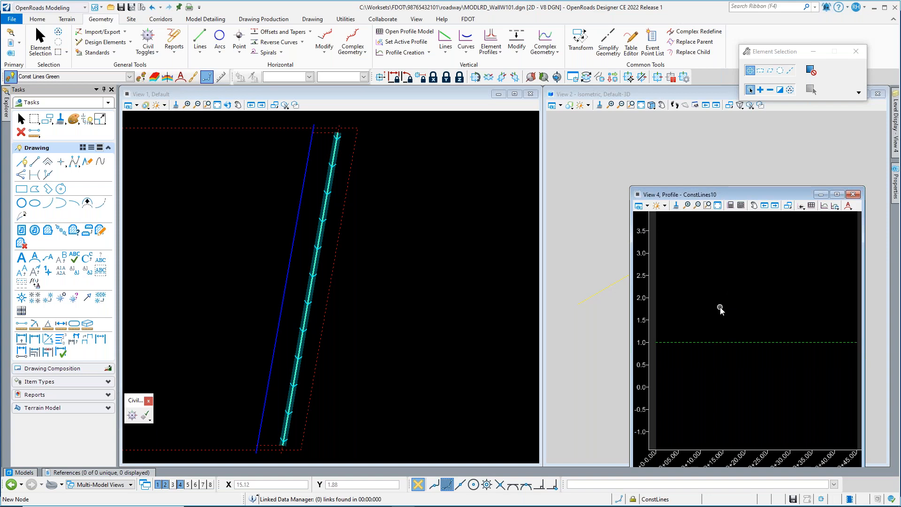
- Turn on Civil AccuDraw and start a Profile Complex By VPI with its first point at the line's start station, elevation 22.36
left_click(132, 416)
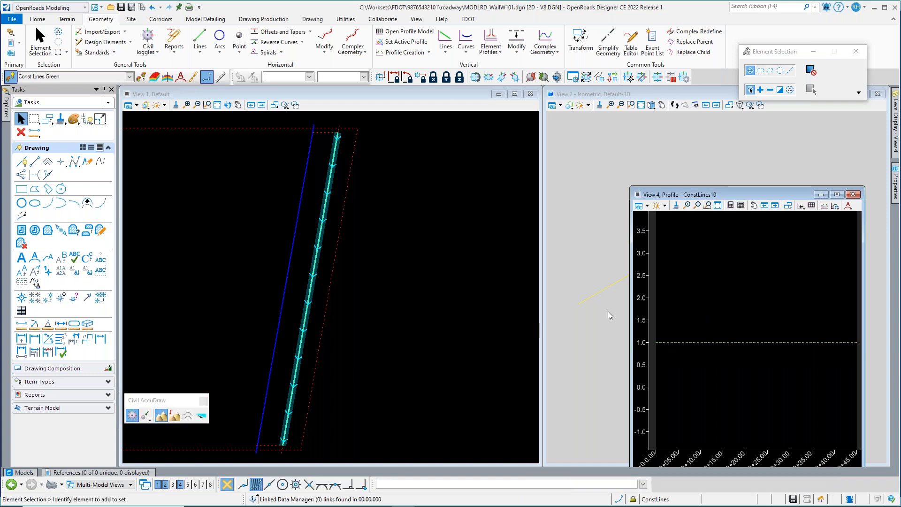
left_click(802, 206)
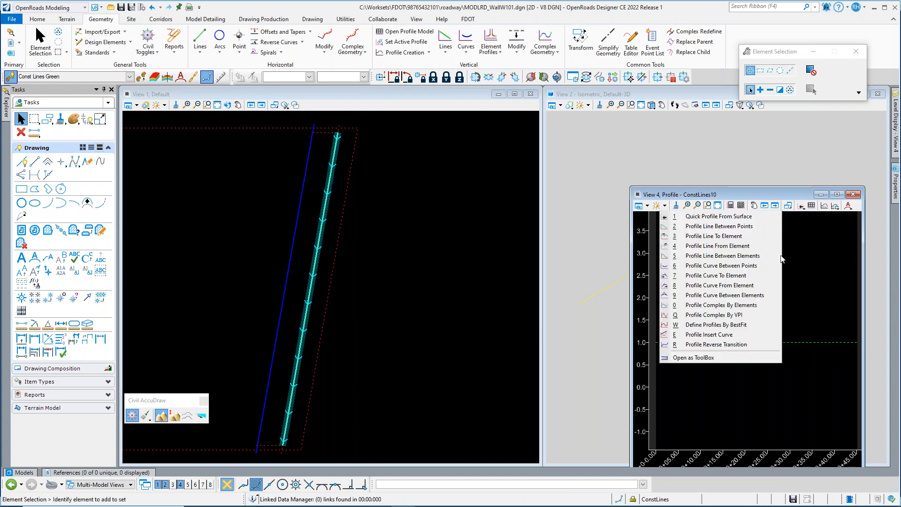
left_click(724, 316)
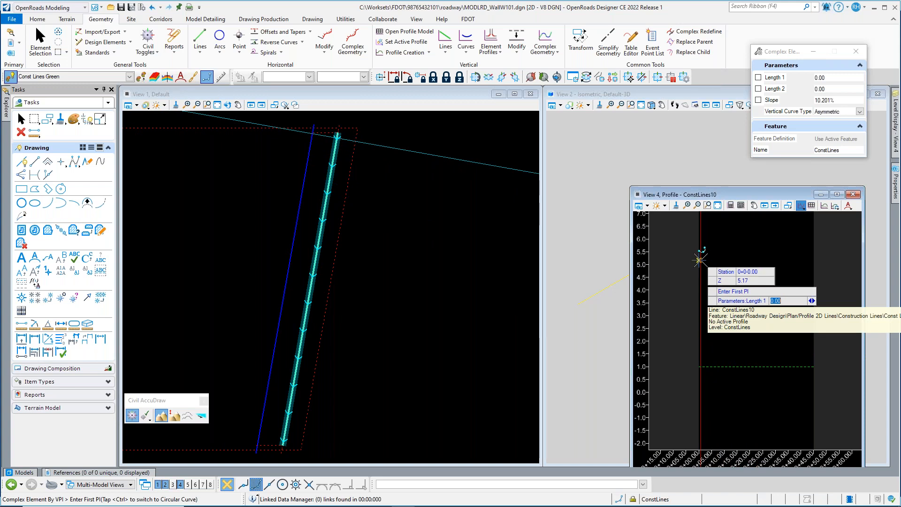
key("Tab")
key("Tab")
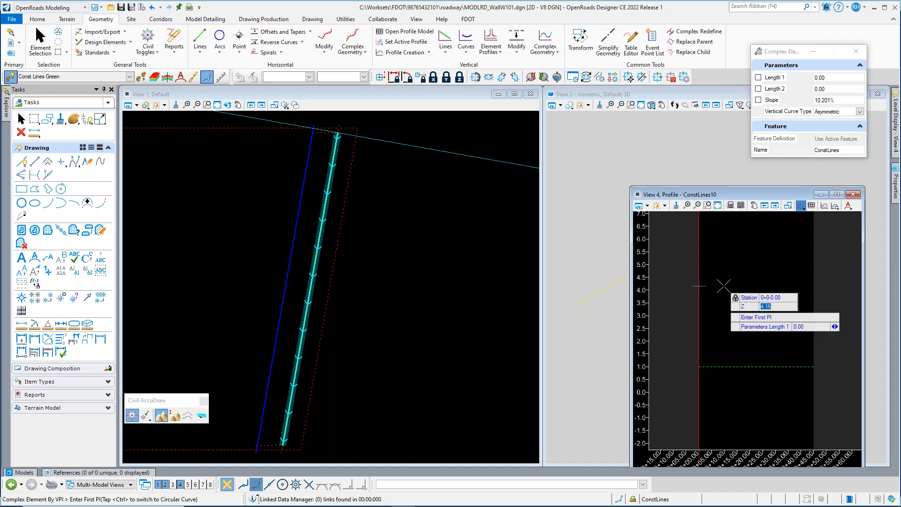
type("22")
key("Tab")
scroll(751, 277, "down", 2)
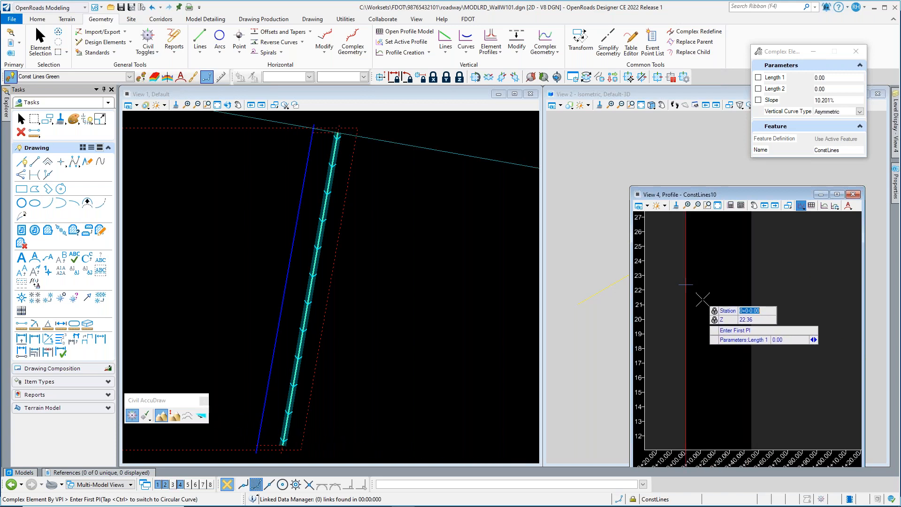
left_click(698, 302)
scroll(751, 269, "up", 2)
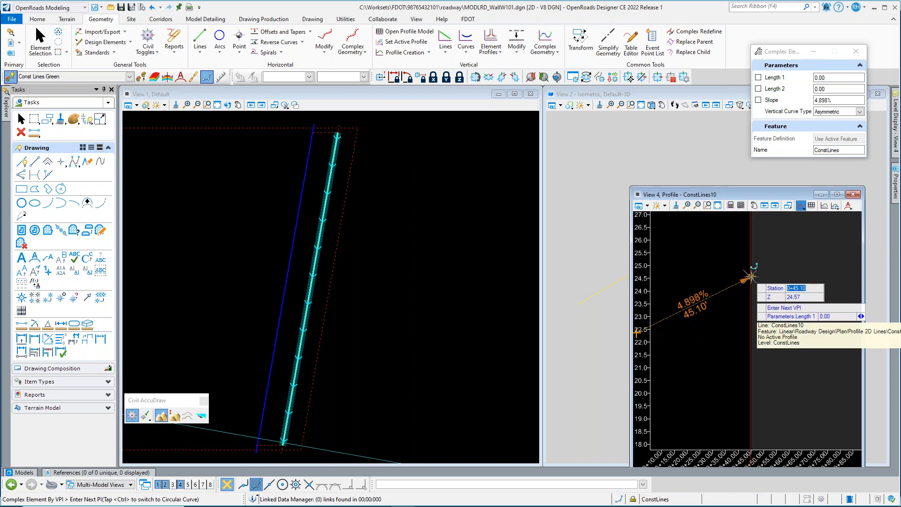
- Finish the profile with a second VPI at the line's end, station 0+45.10 and elevation 23.30
key("Tab")
type("2")
key("Tab")
left_click(751, 277)
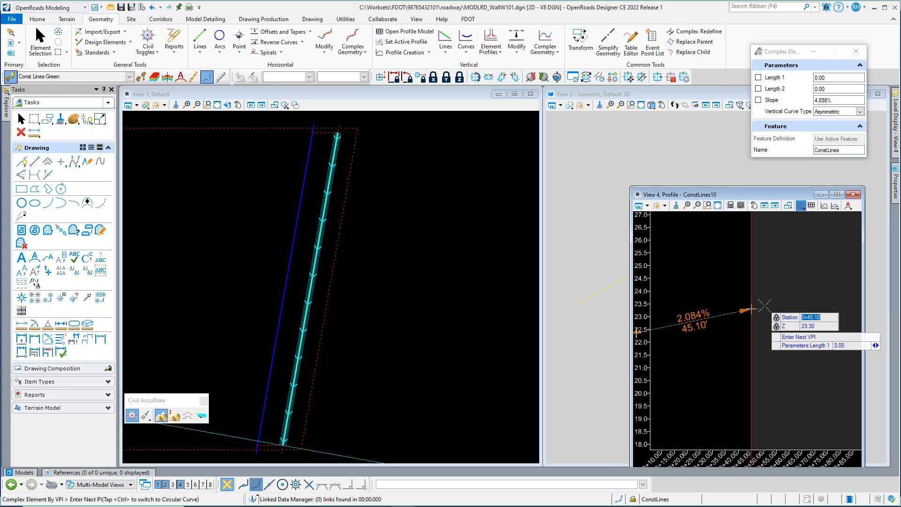
right_click(797, 293)
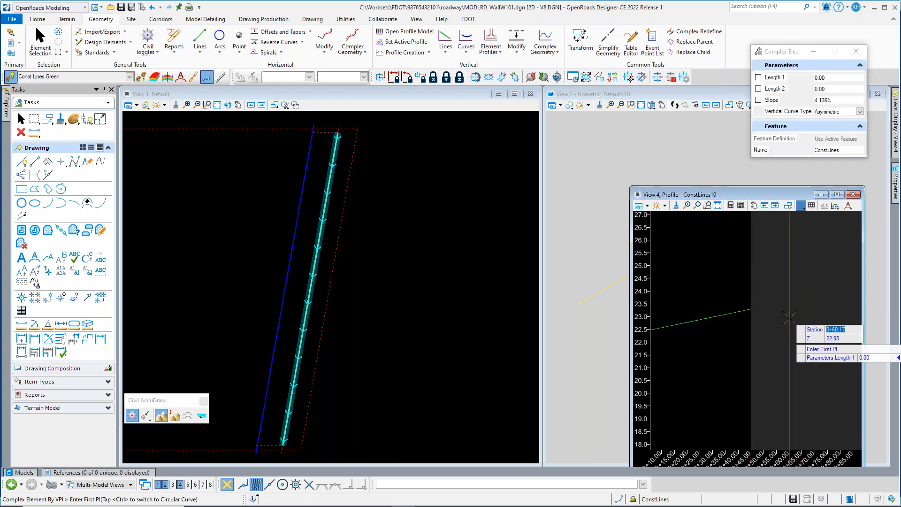
right_click(796, 334)
- Set the sloping green profile as the line's active profile
scroll(733, 328, "down", 2)
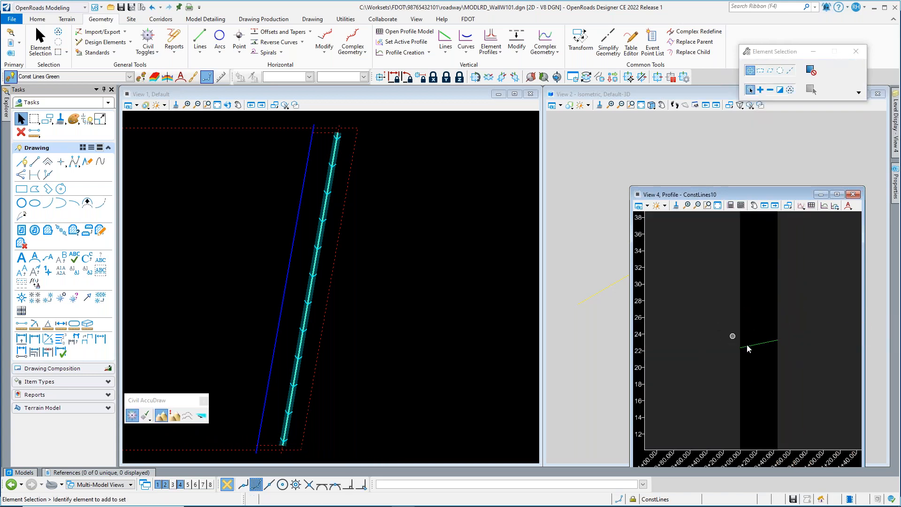
scroll(748, 346, "up", 2)
left_click(755, 339)
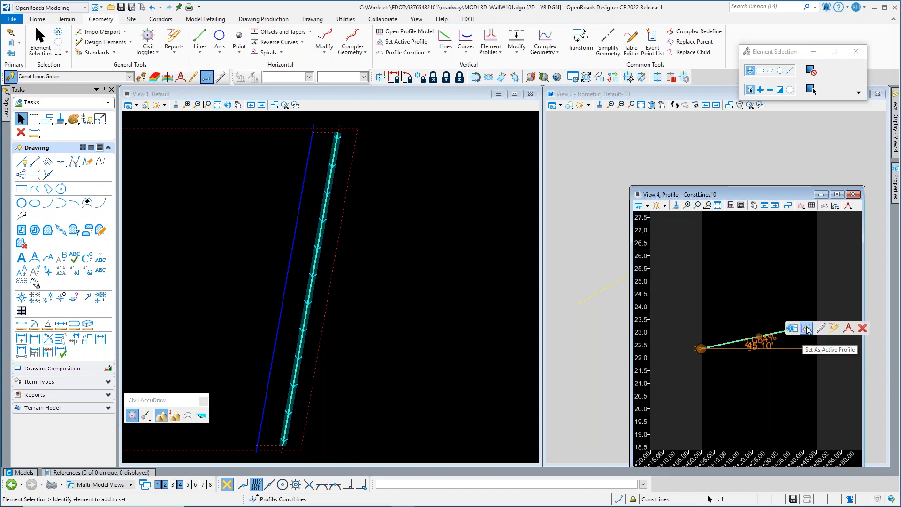
left_click(807, 329)
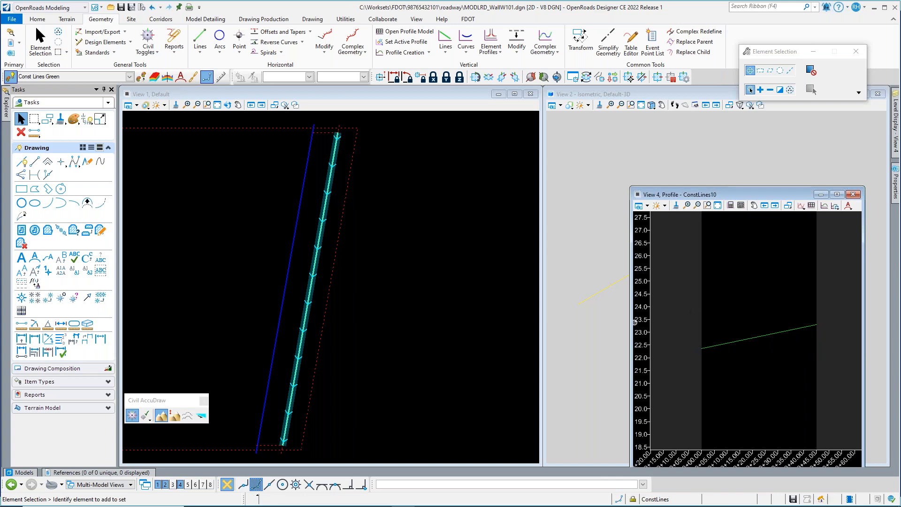
- Deselect the green construction line and save the design file
left_click(390, 354)
scroll(307, 318, "down", 2)
scroll(268, 285, "up", 2)
scroll(295, 281, "down", 2)
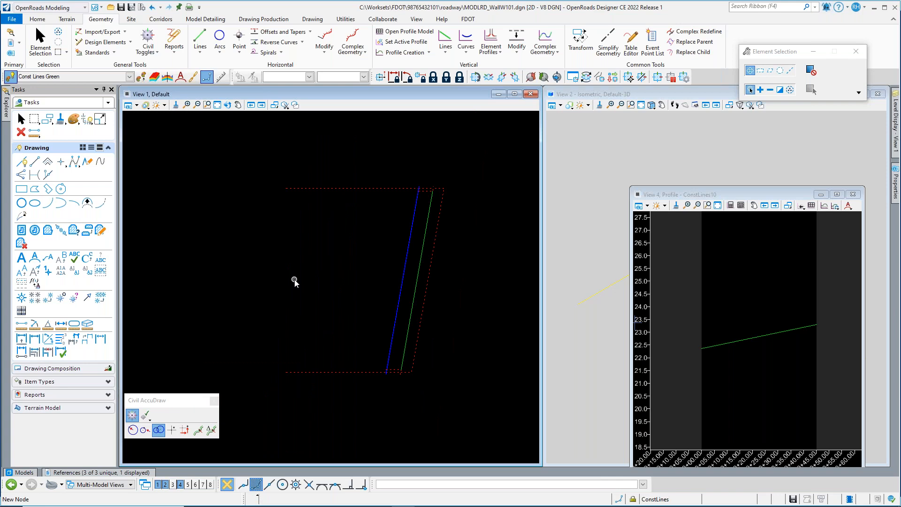
key("ctrl+s")
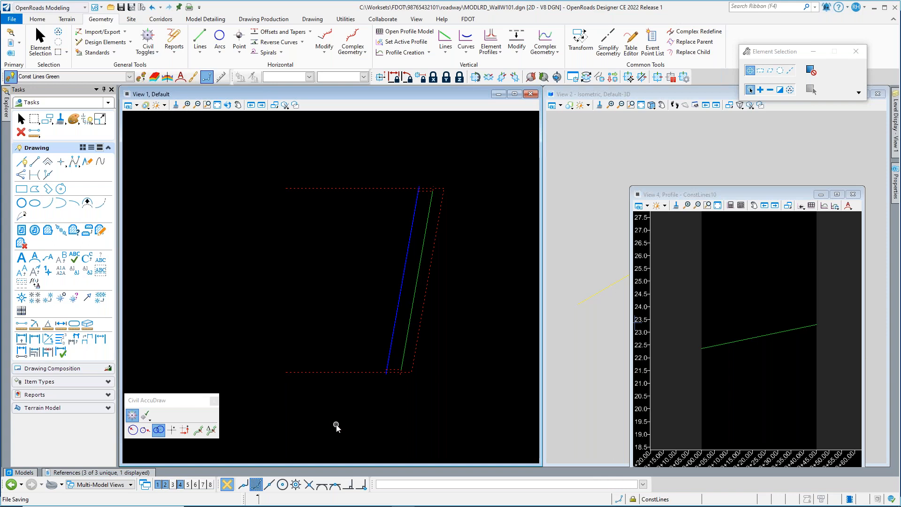
- Start Apply Linear Template on the long lower red dashed line, turn off Civil AccuDraw and choose the template RW_Updates\RW Permanent Vertical
left_click(331, 373)
mouse_move(325, 373)
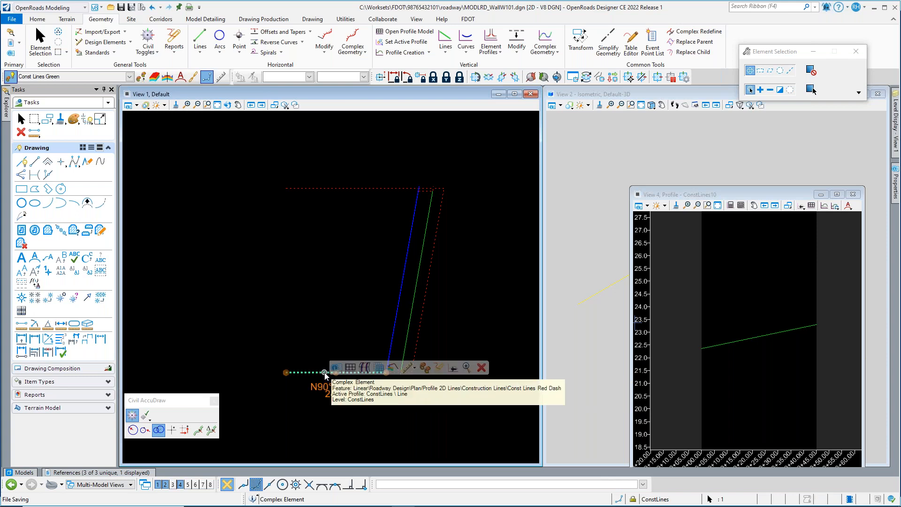
left_click(393, 368)
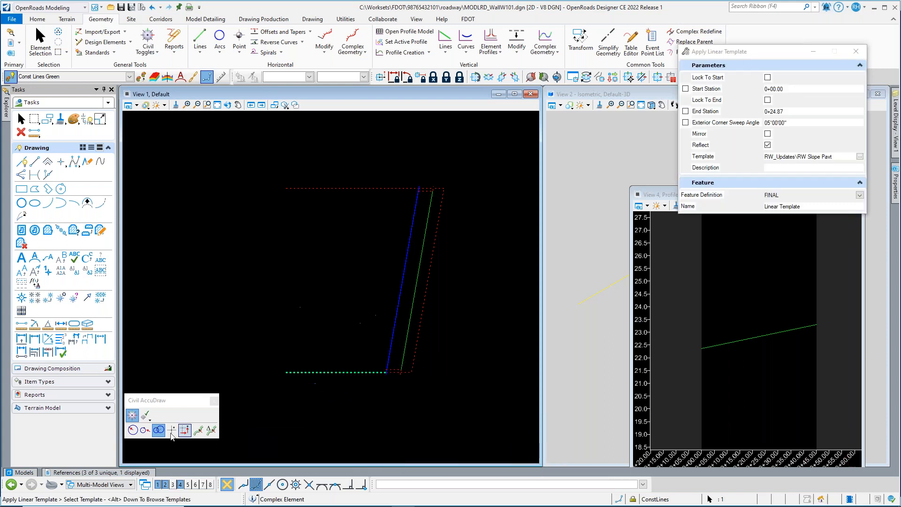
left_click(132, 415)
left_click_drag(723, 55, 729, 62)
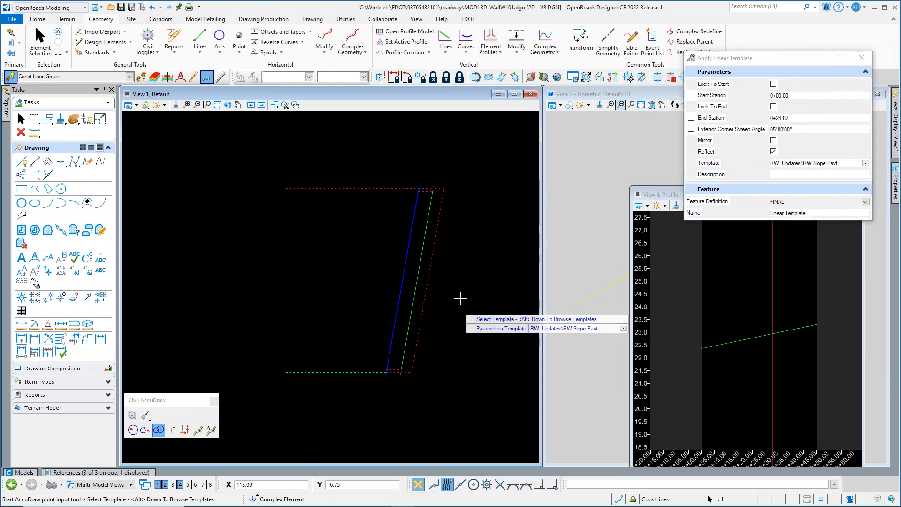
left_click(780, 118)
left_click_drag(732, 58, 689, 79)
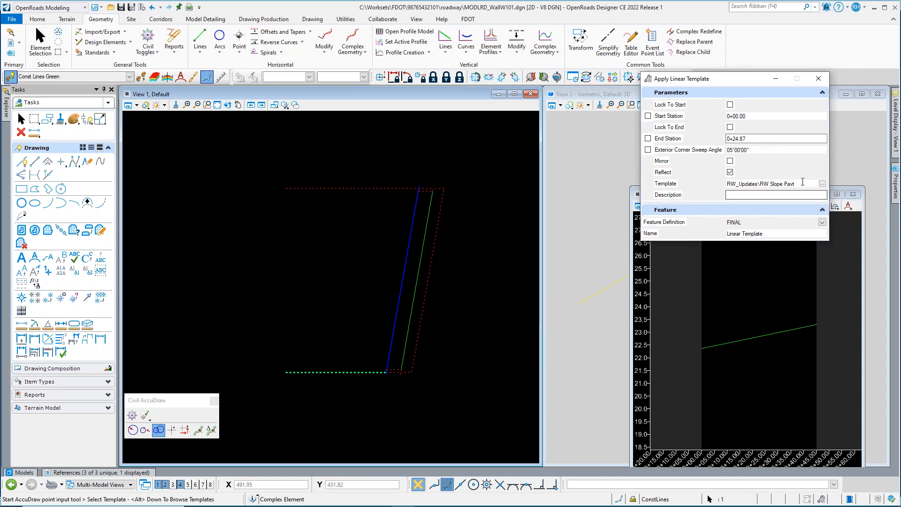
left_click(823, 184)
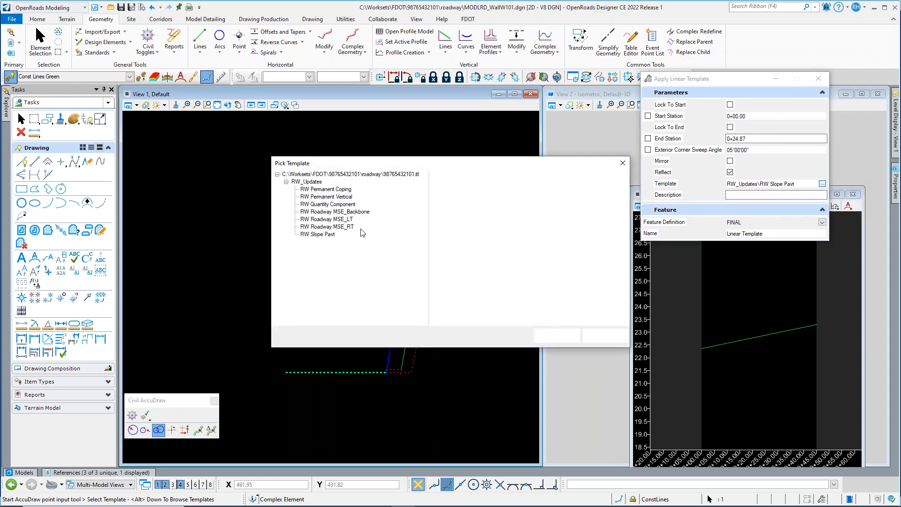
left_click(337, 198)
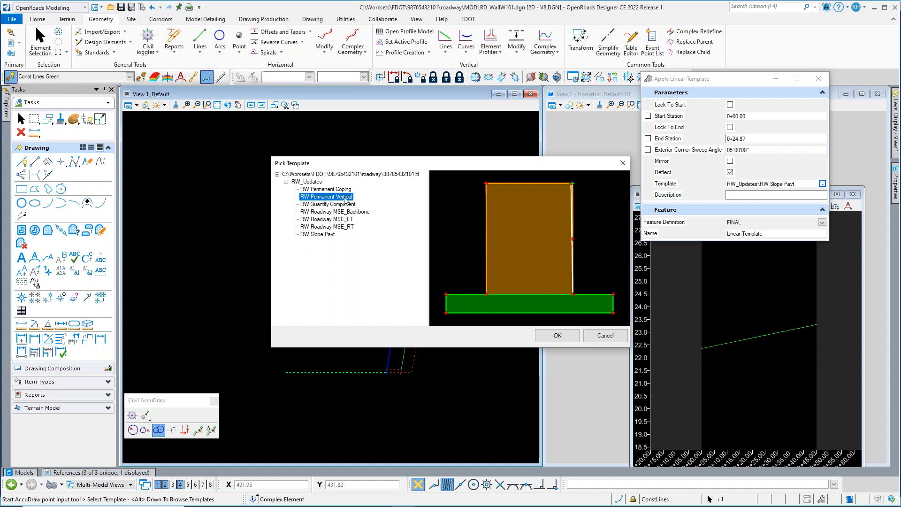
left_click(559, 334)
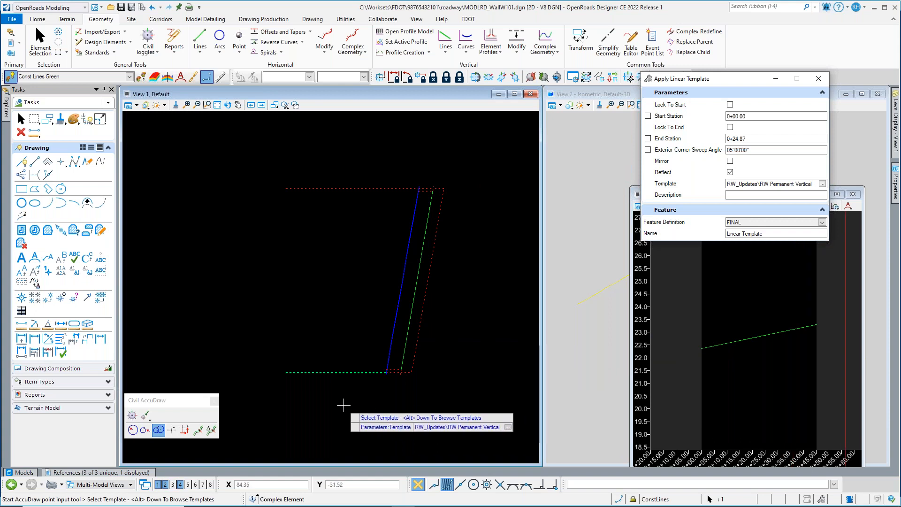
- Apply the template along the line from station 0+00.00 to 0+24.87, choosing the side below it, with a 05°00'00" sweep angle
left_click(329, 396)
scroll(340, 371, "up", 1)
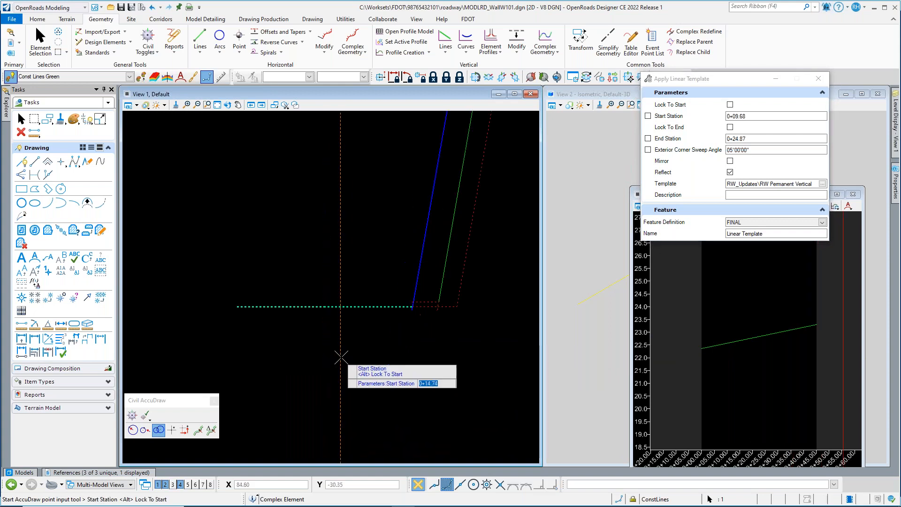
left_click(204, 336)
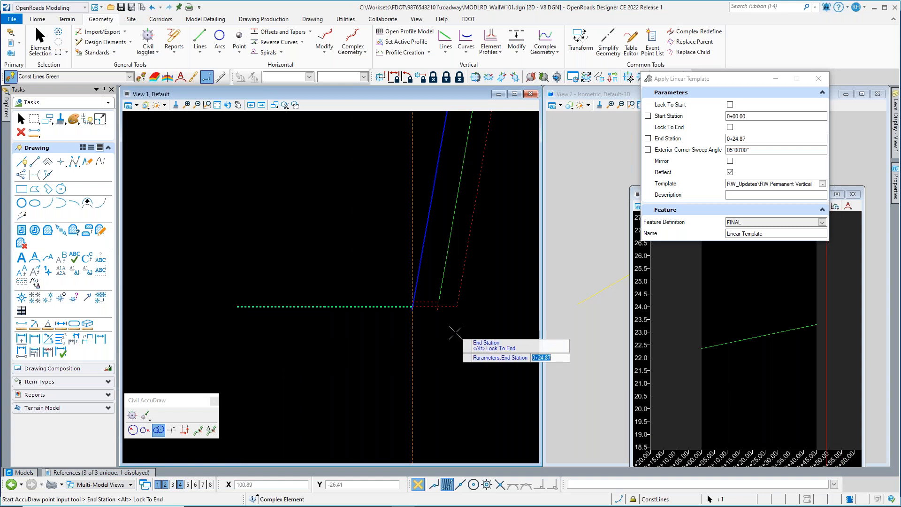
left_click(458, 335)
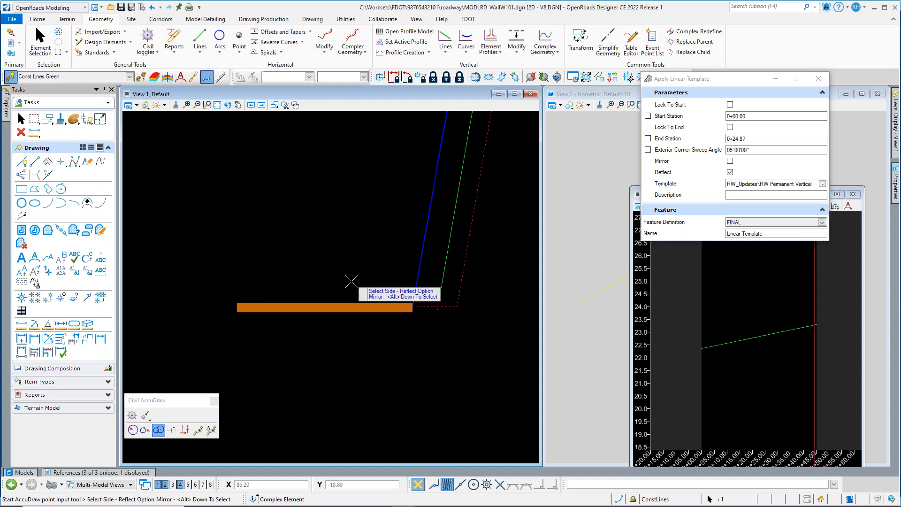
left_click(361, 333)
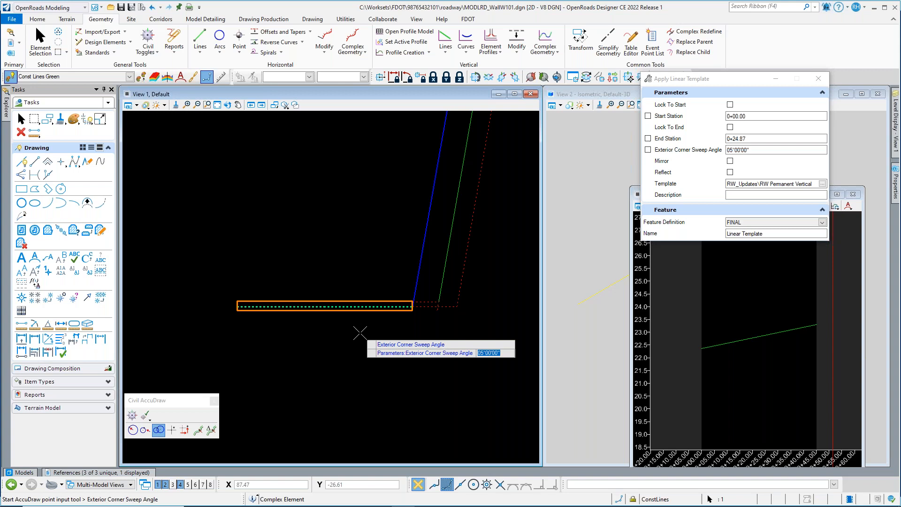
key("Return")
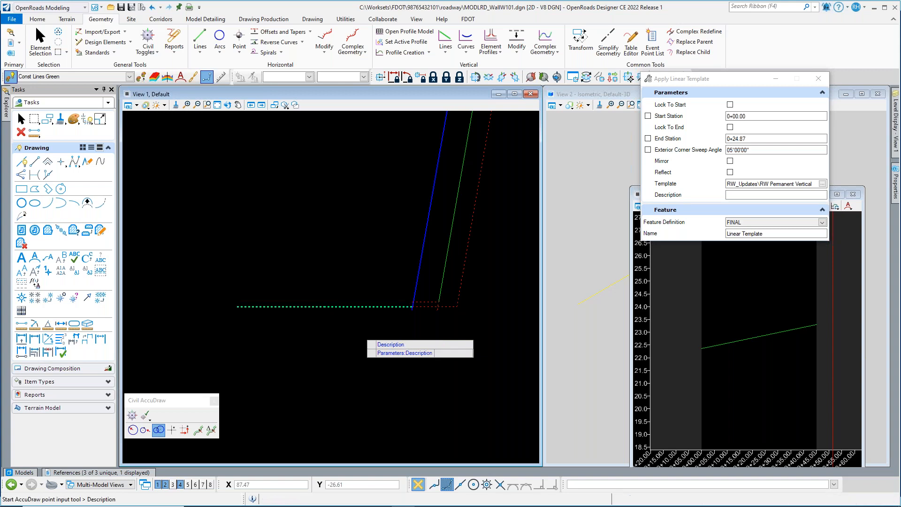
key("Return")
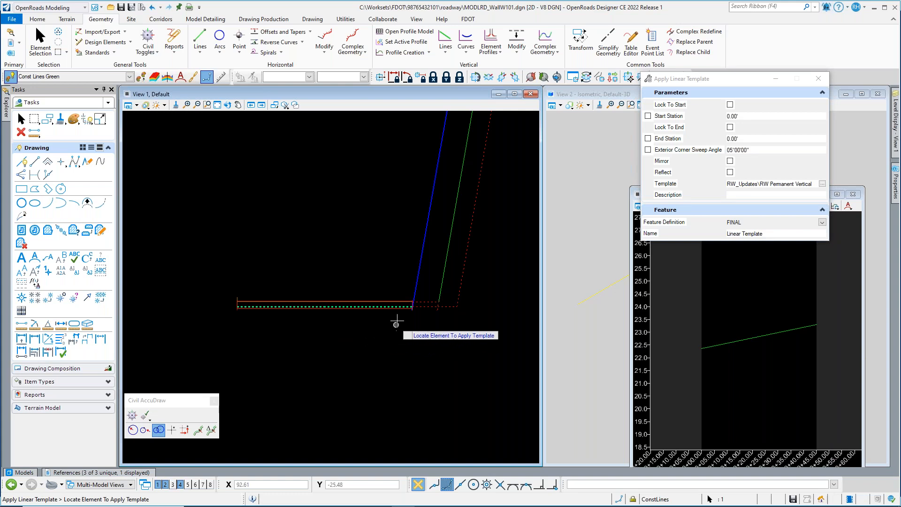
- Apply the RW Permanent Vertical template to the short lower red dashed line from station 0+00.00 to 0+03.68, choosing the side below it
scroll(401, 324, "up", 1)
scroll(382, 229, "up", 1)
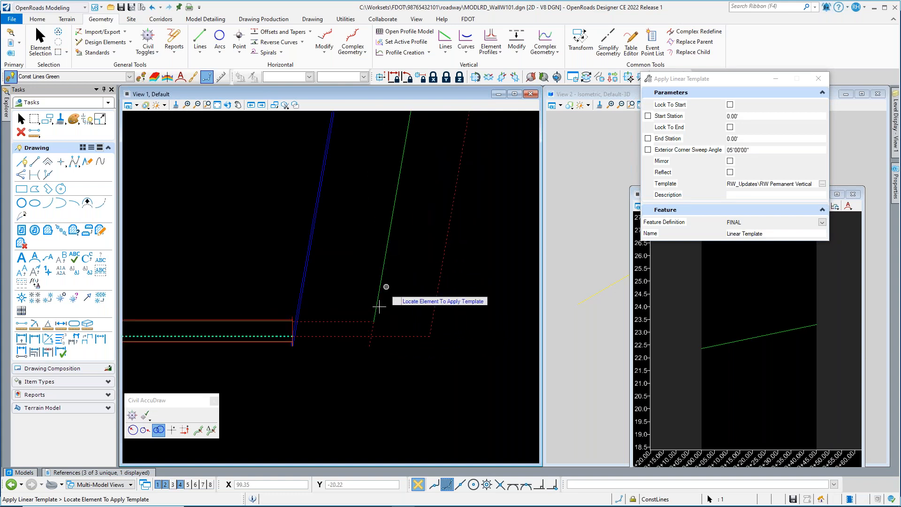
left_click(323, 335)
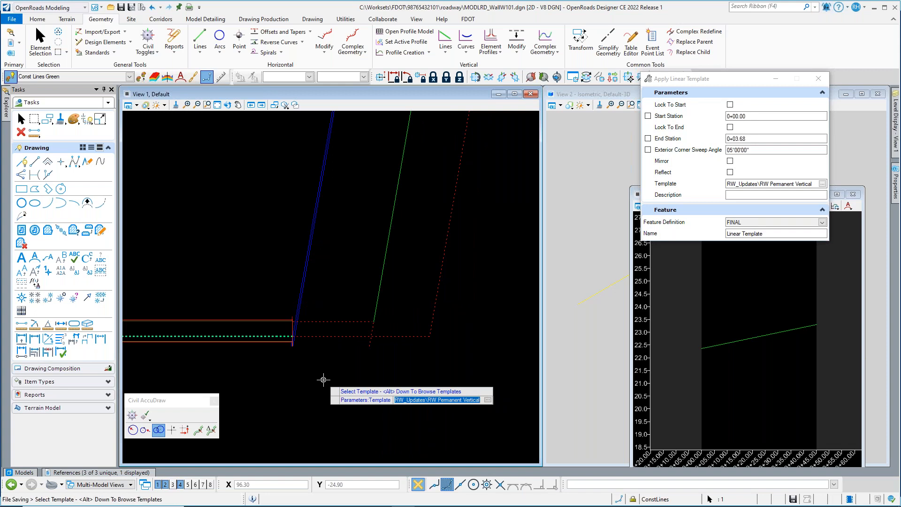
left_click(324, 380)
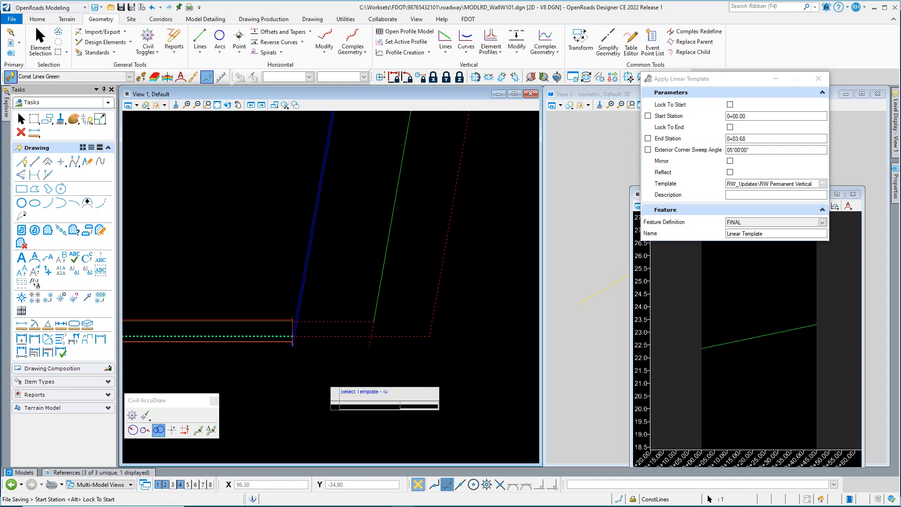
left_click(281, 374)
left_click(408, 370)
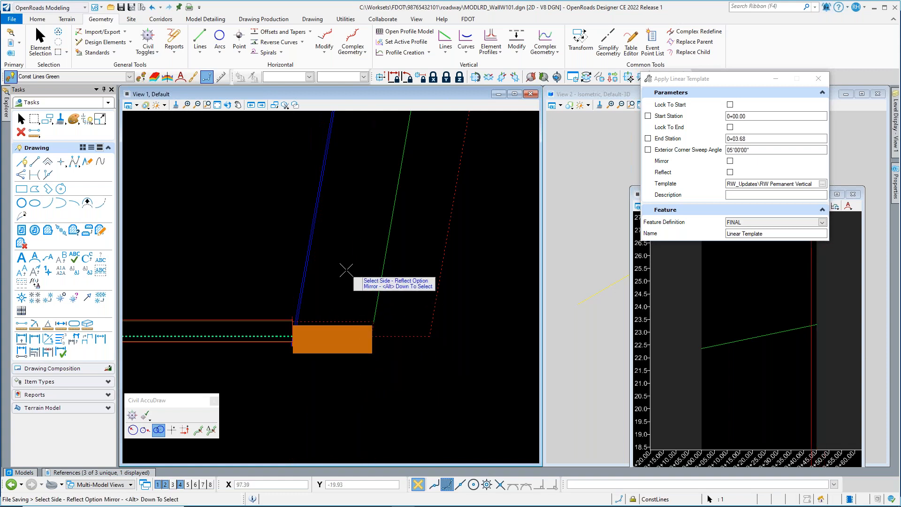
left_click(351, 387)
left_click(353, 385)
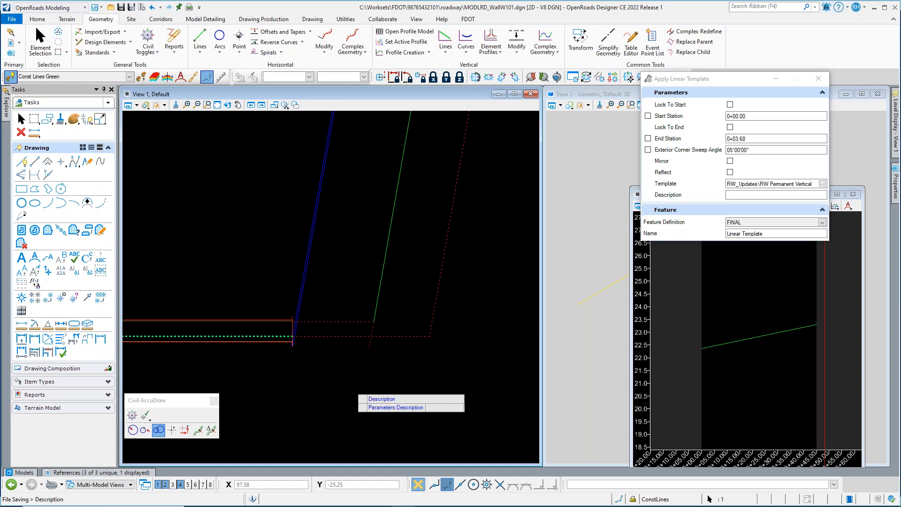
left_click(351, 387)
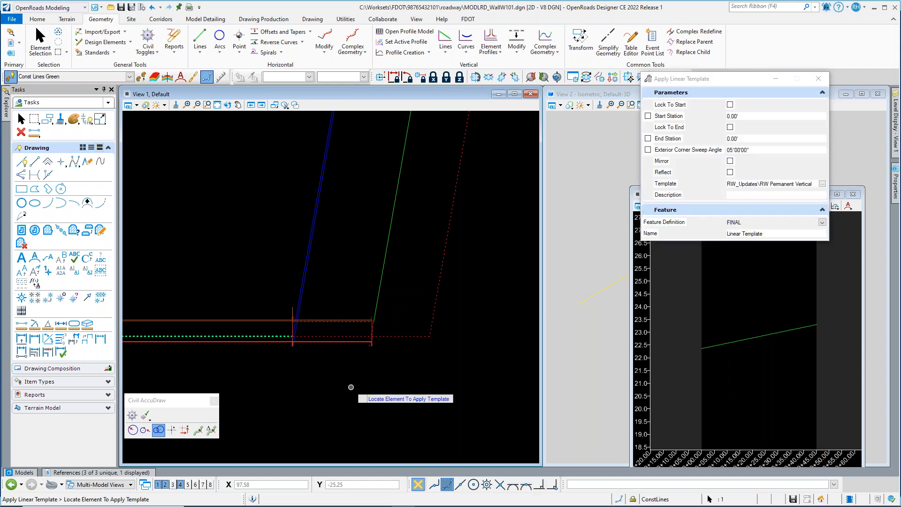
- Apply the RW Permanent Vertical template to the long upper red dashed line from station 0+00.00 to 0+32.93, reflected to the side above it
scroll(309, 218, "down", 5)
scroll(334, 264, "up", 4)
scroll(339, 275, "down", 2)
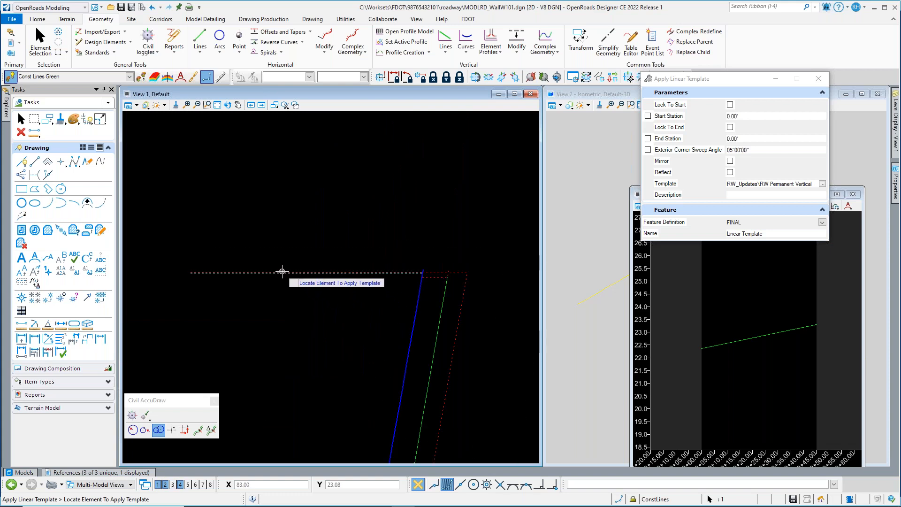
left_click(282, 272)
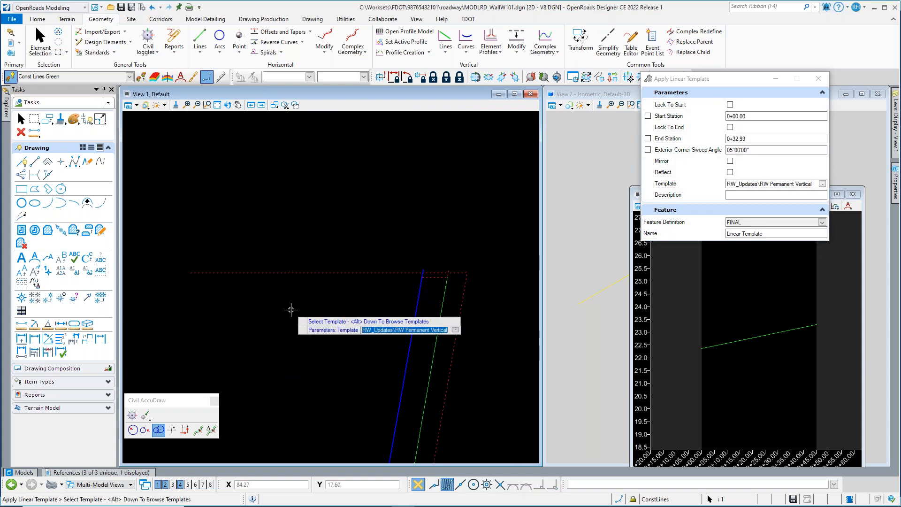
left_click(291, 310)
left_click(190, 300)
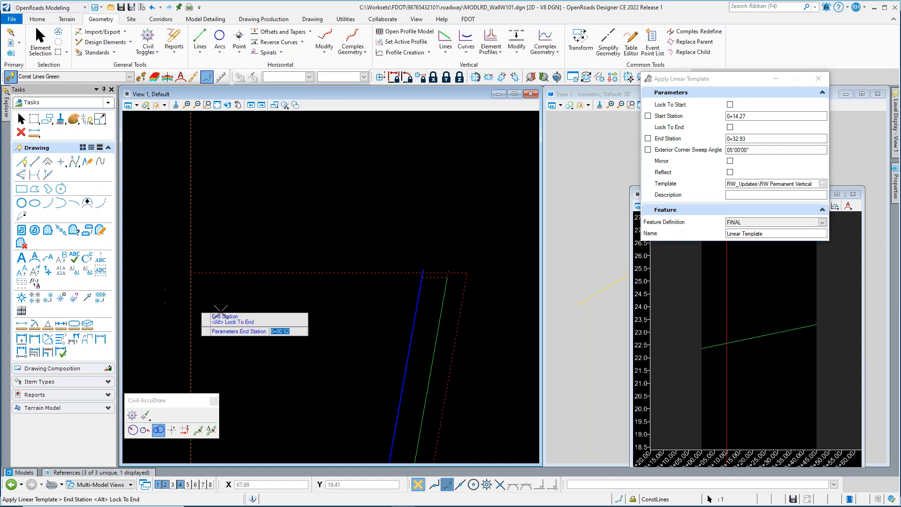
left_click(503, 336)
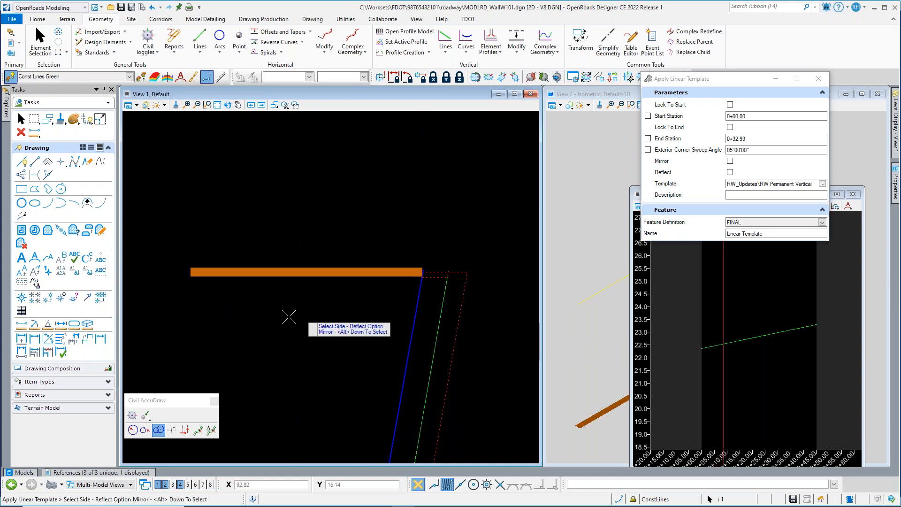
left_click(300, 179)
key("Return")
key("Return")
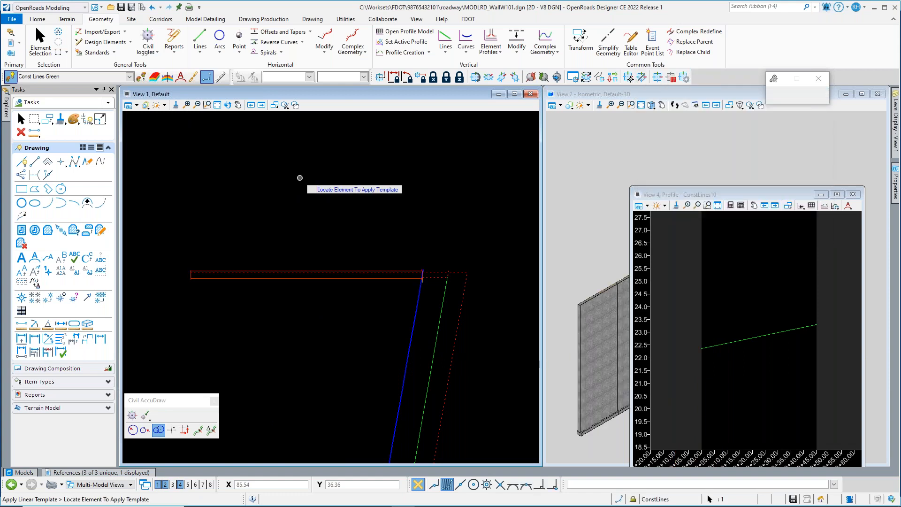
- Apply the RW Permanent Vertical template to the short upper red dashed line from station 0+00.00 to 0+03.67, reflected to the side above it
scroll(432, 284, "up", 5)
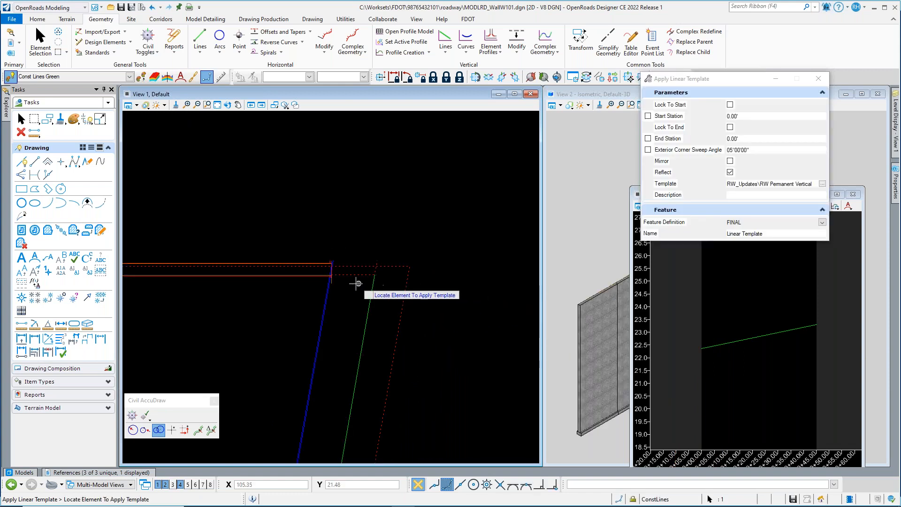
left_click(322, 254)
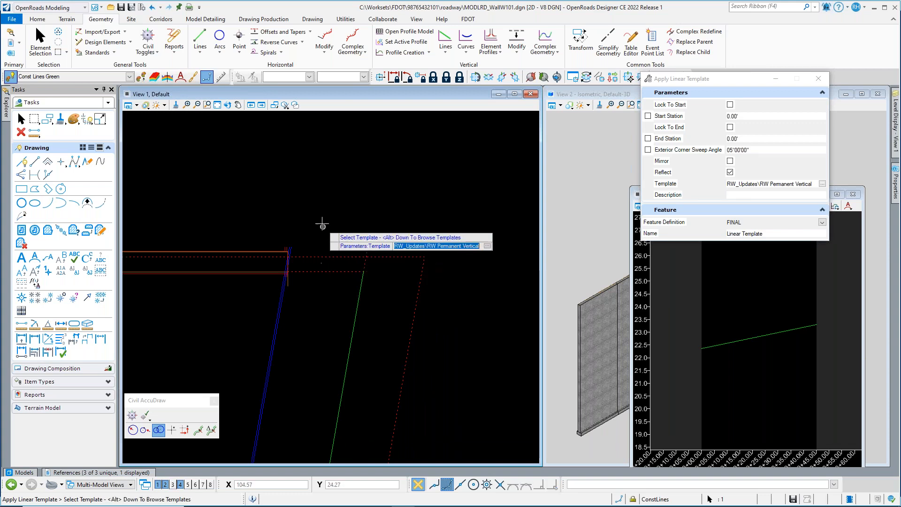
left_click(347, 177)
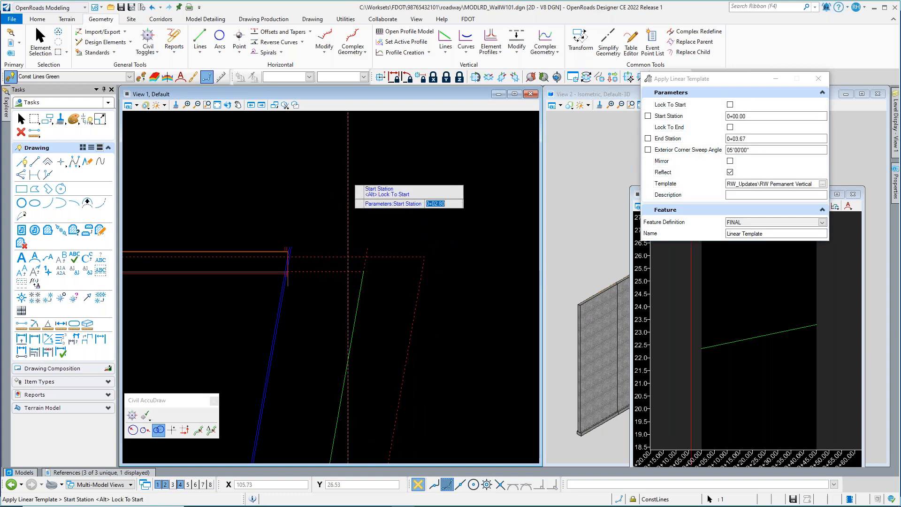
left_click(254, 207)
left_click(438, 219)
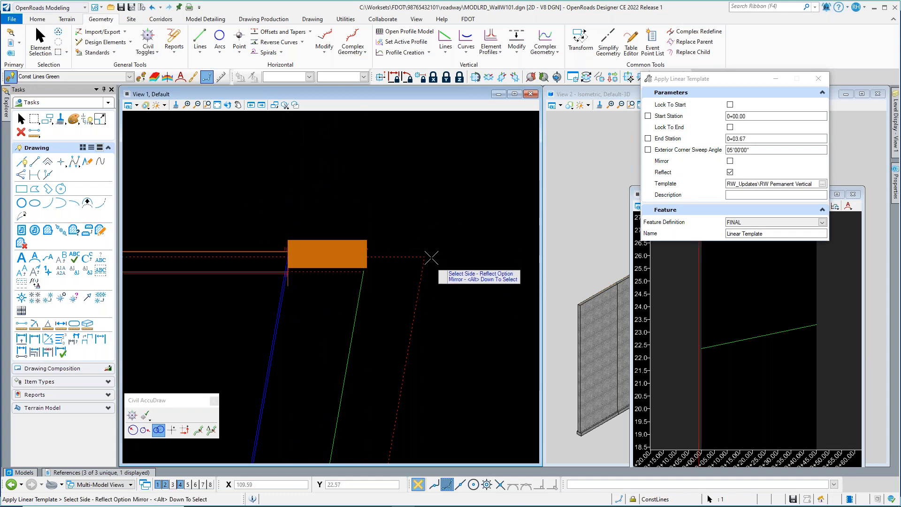
left_click(429, 197)
left_click(428, 197)
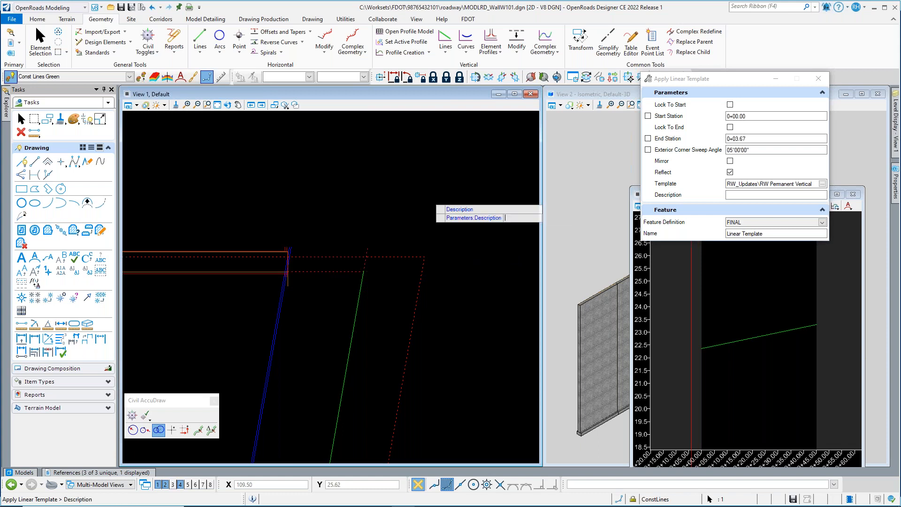
left_click(428, 198)
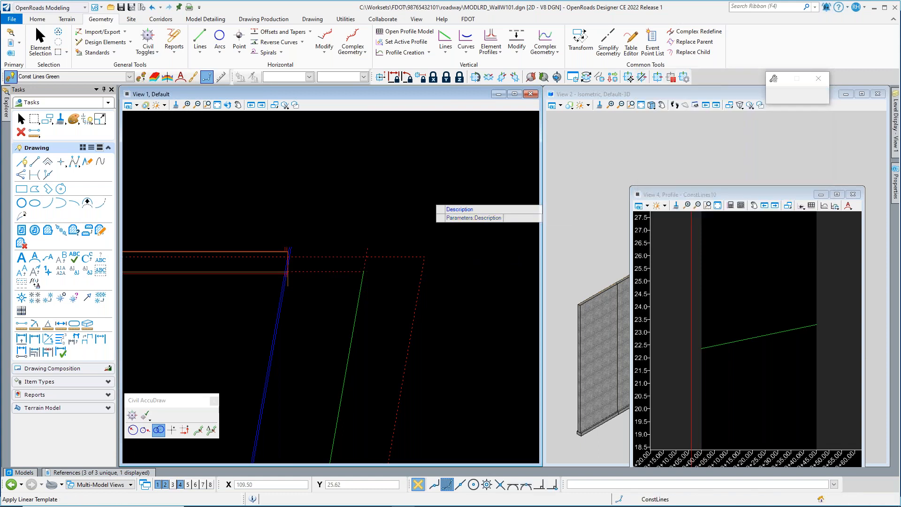
scroll(346, 328, "down", 3)
scroll(316, 300, "up", 2)
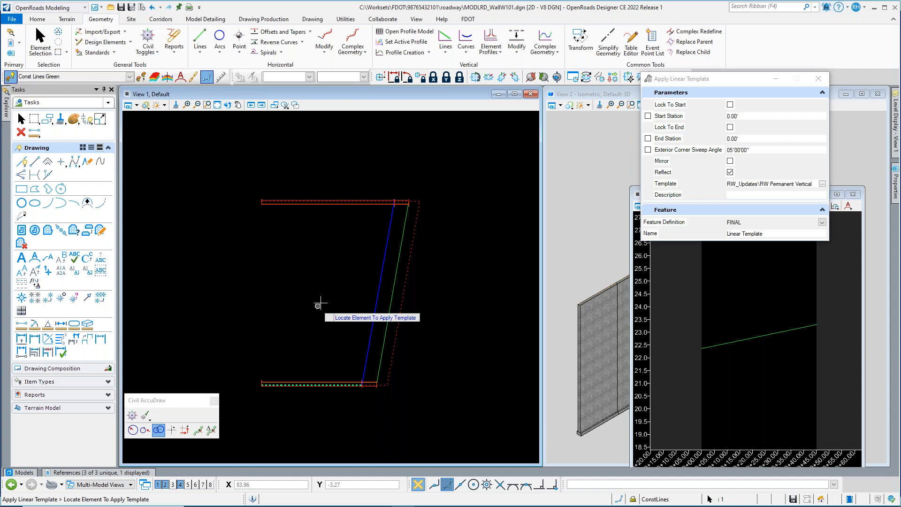
scroll(409, 313, "up", 2)
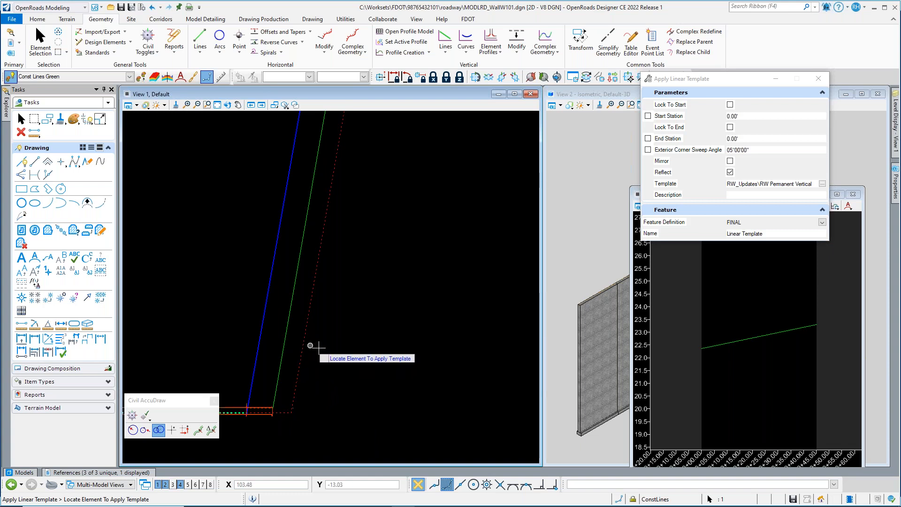
scroll(336, 225, "down", 2)
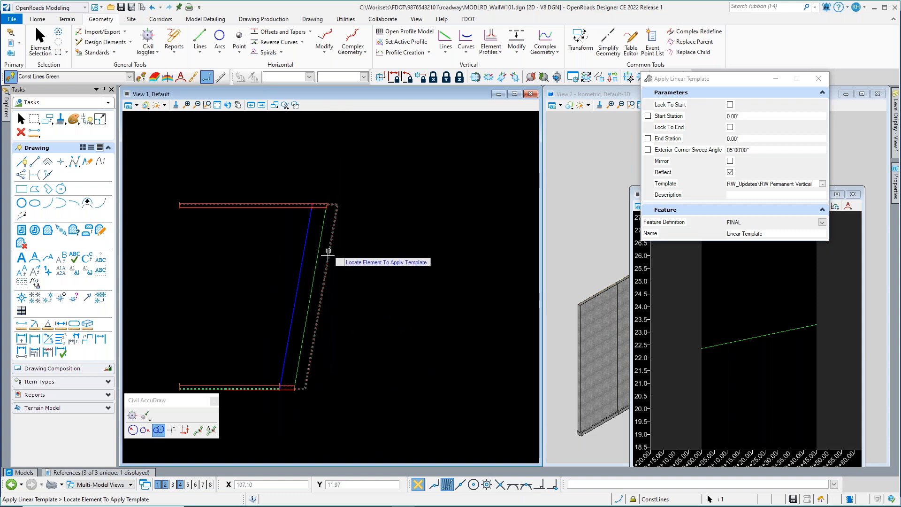
- Apply the RW Permanent Coping template to the outer red dashed skewed line from station 0+00.00 to 0+51.80, unreflected, choosing its outer side
left_click(320, 310)
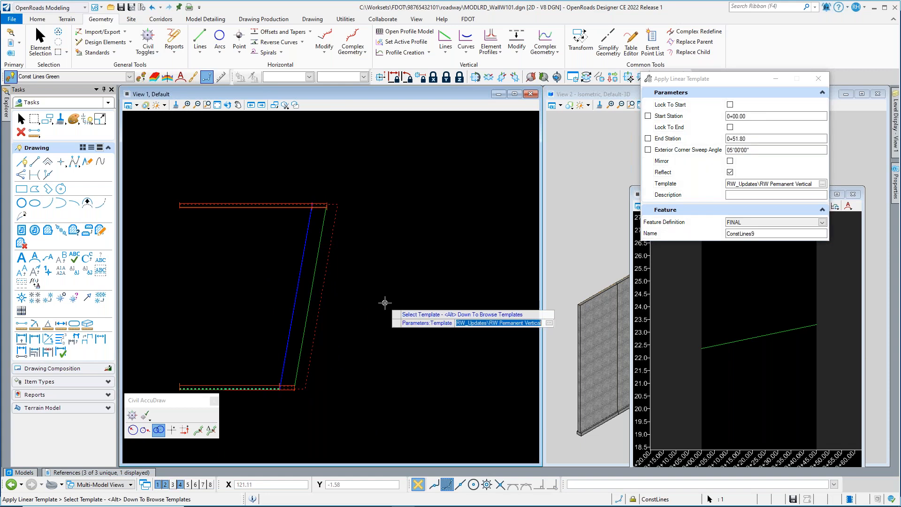
key("alt+Down")
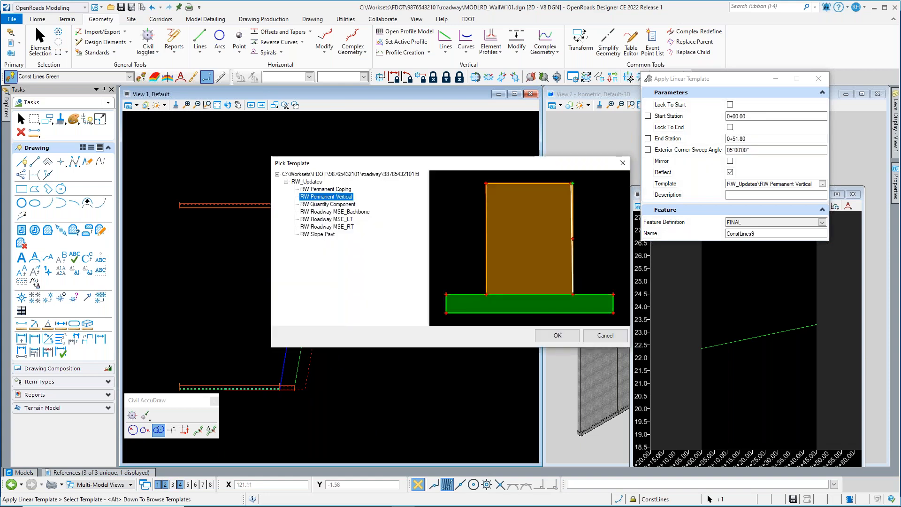
left_click(330, 189)
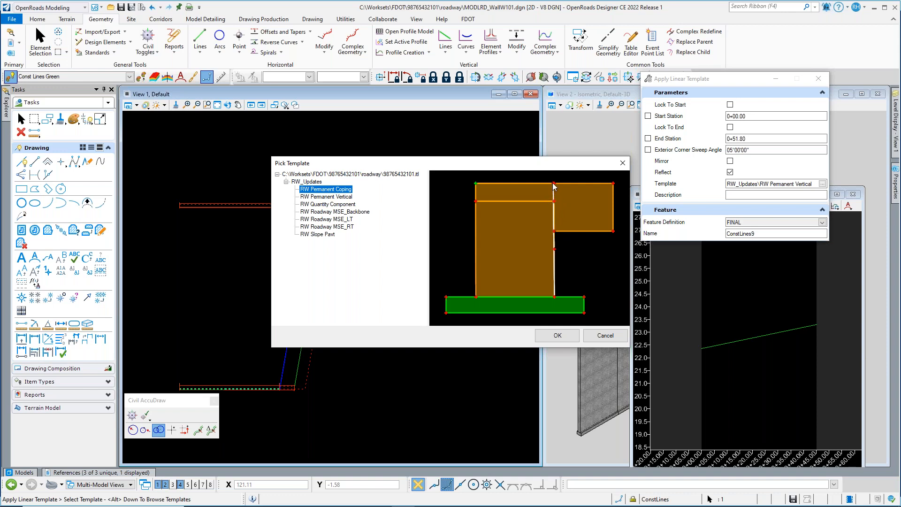
left_click(557, 337)
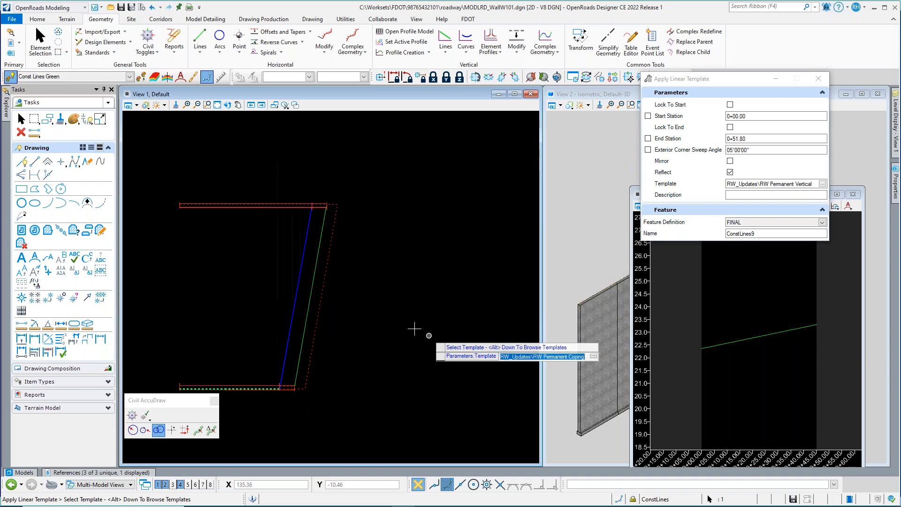
left_click(397, 308)
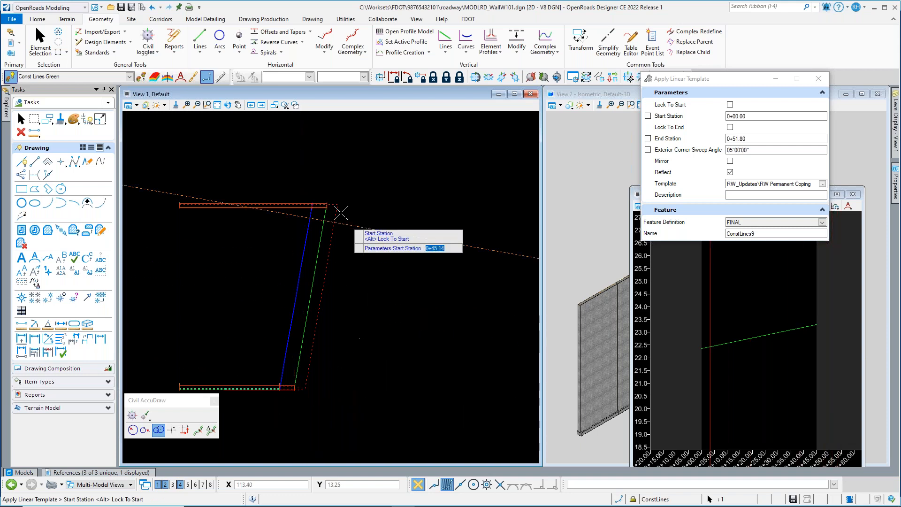
left_click(273, 419)
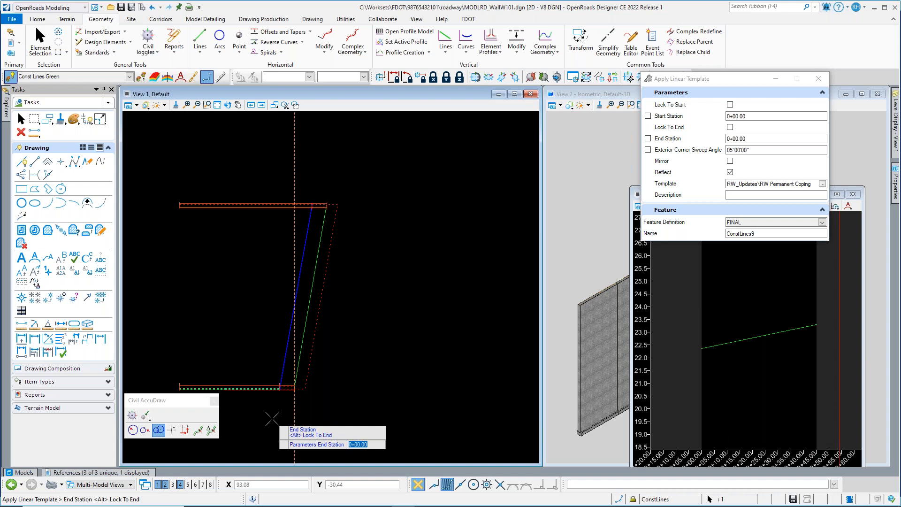
left_click(258, 160)
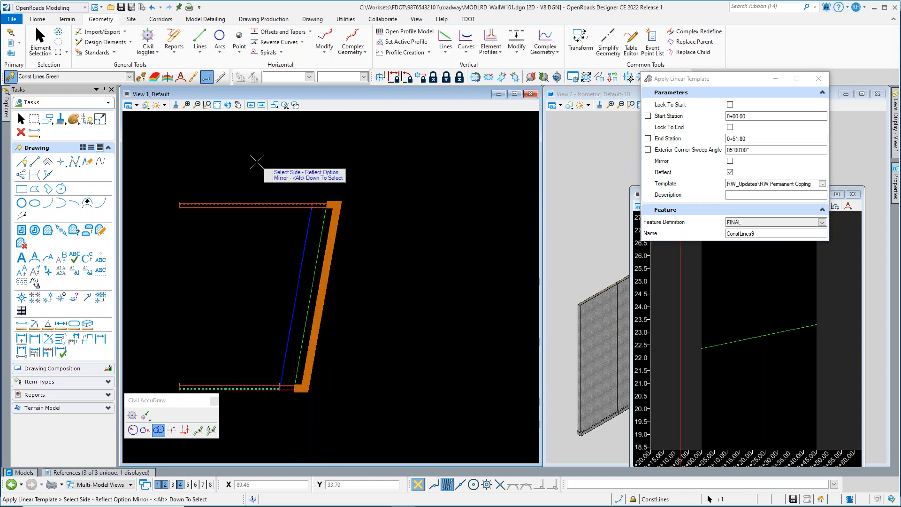
scroll(348, 221, "up", 3)
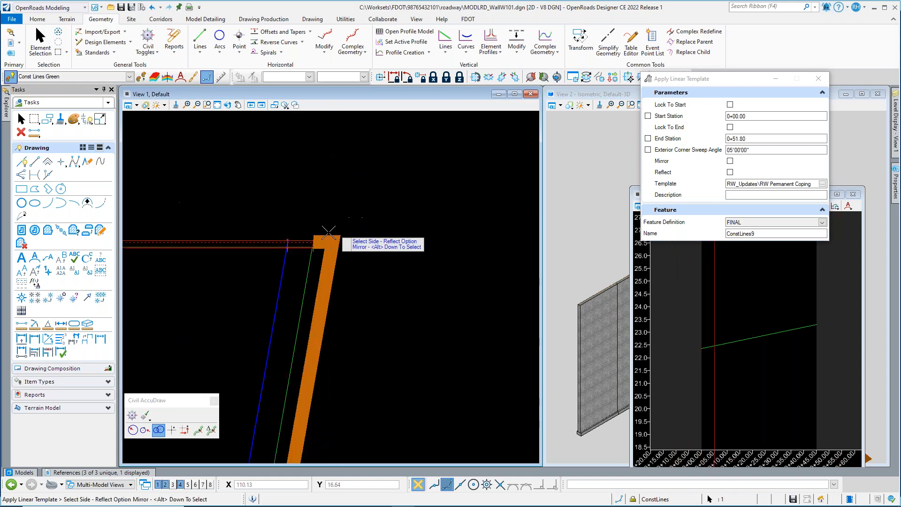
scroll(313, 281, "up", 2)
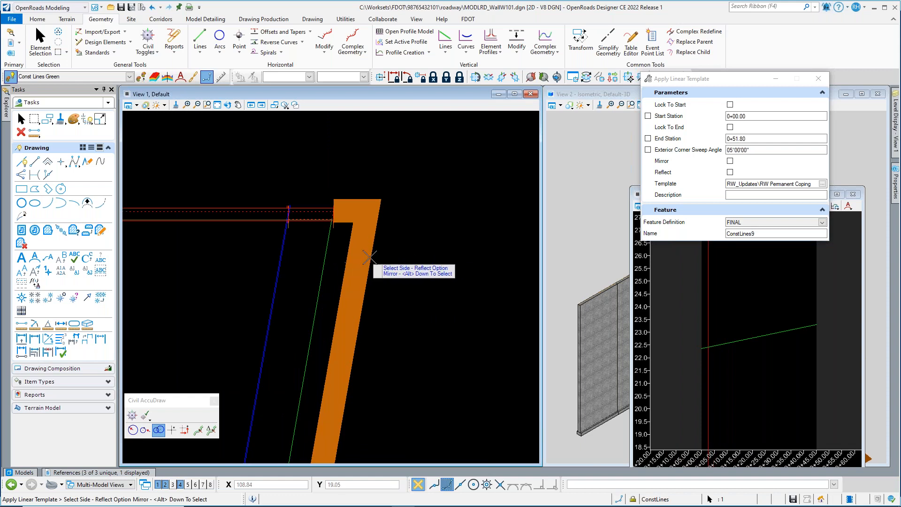
left_click(442, 252)
left_click(444, 252)
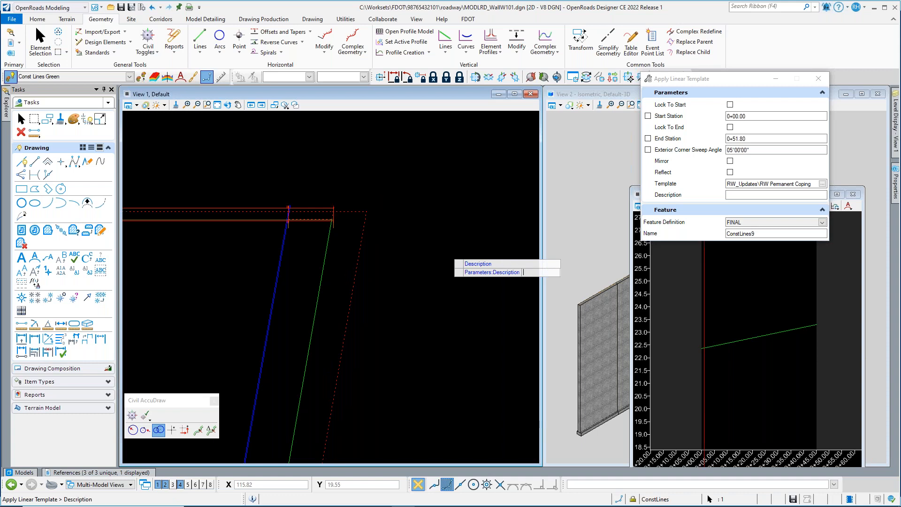
left_click(447, 252)
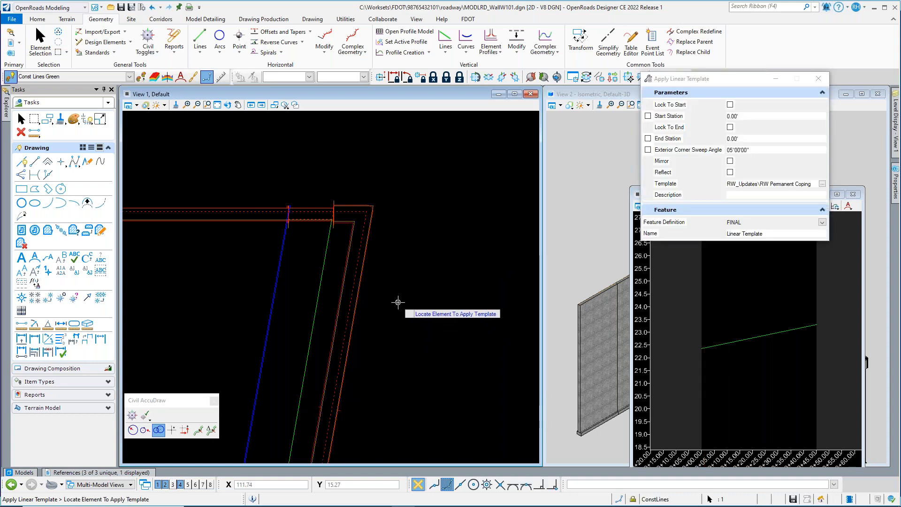
- Apply the RW Slope Pavt template to the green skewed line from station 0+45.10 to 0+00.00, reflected toward the coping, and end the command
scroll(292, 347, "down", 3)
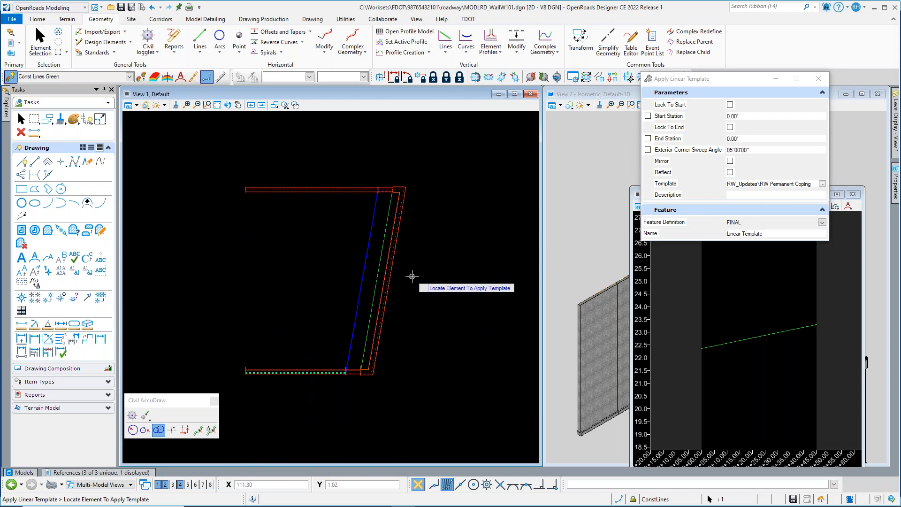
scroll(414, 272, "up", 2)
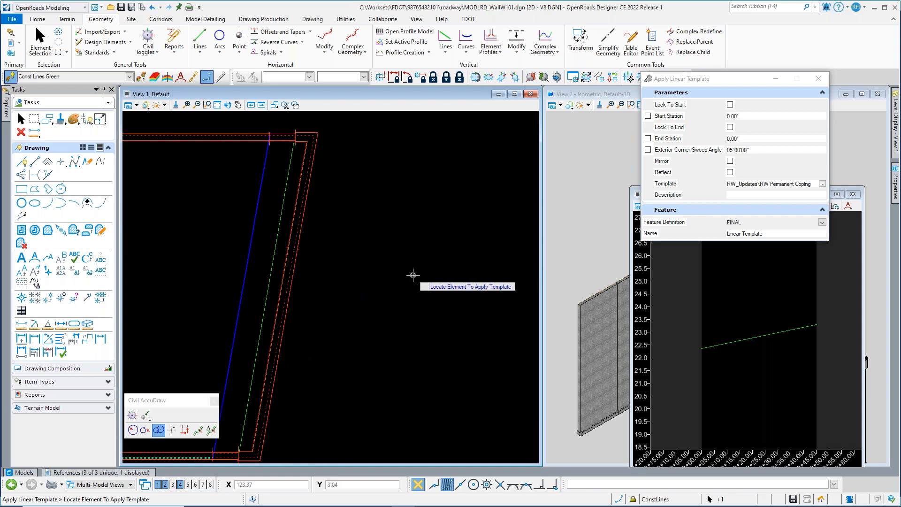
left_click(267, 298)
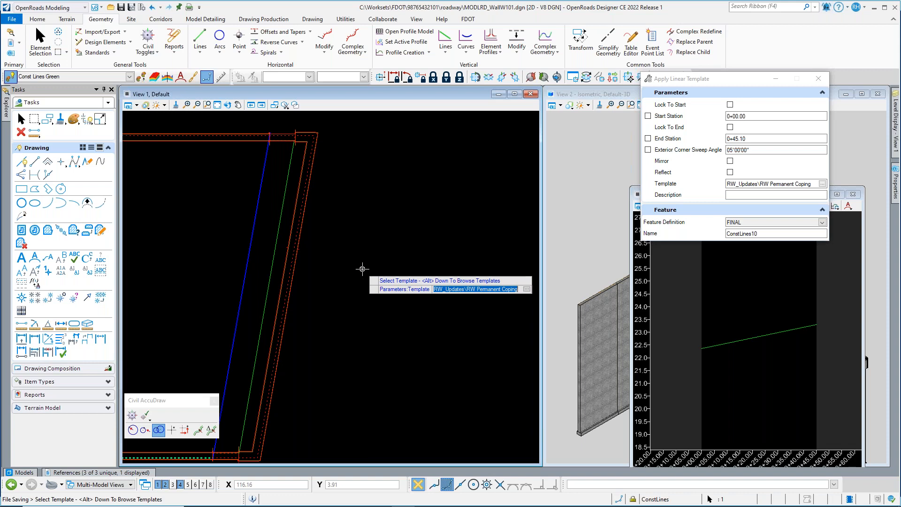
key("alt+Down")
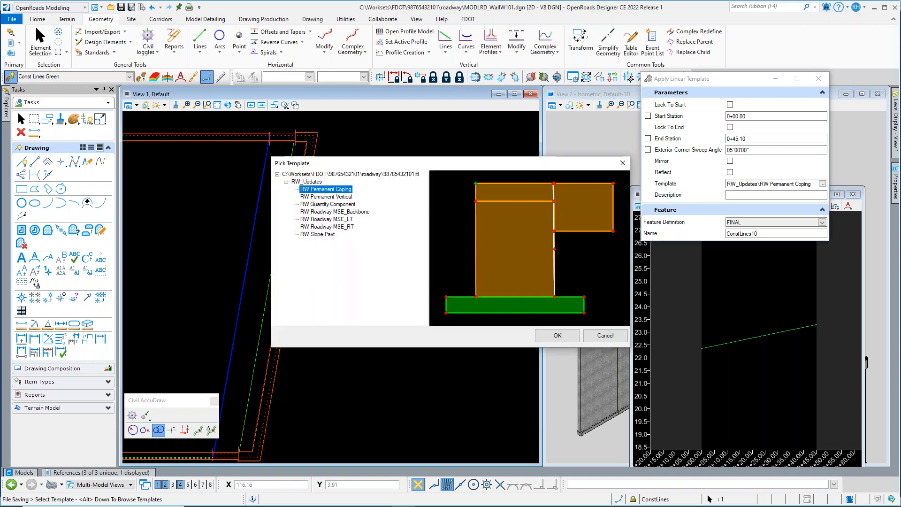
left_click(333, 237)
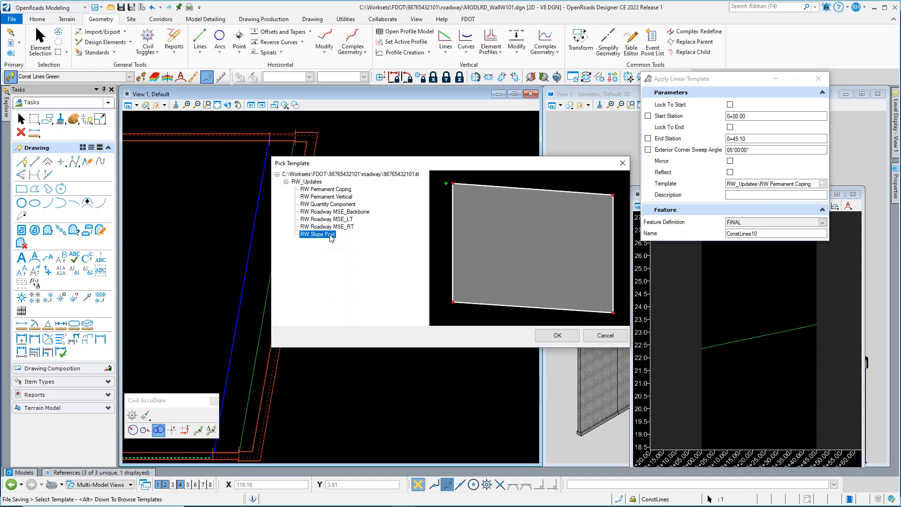
left_click(558, 335)
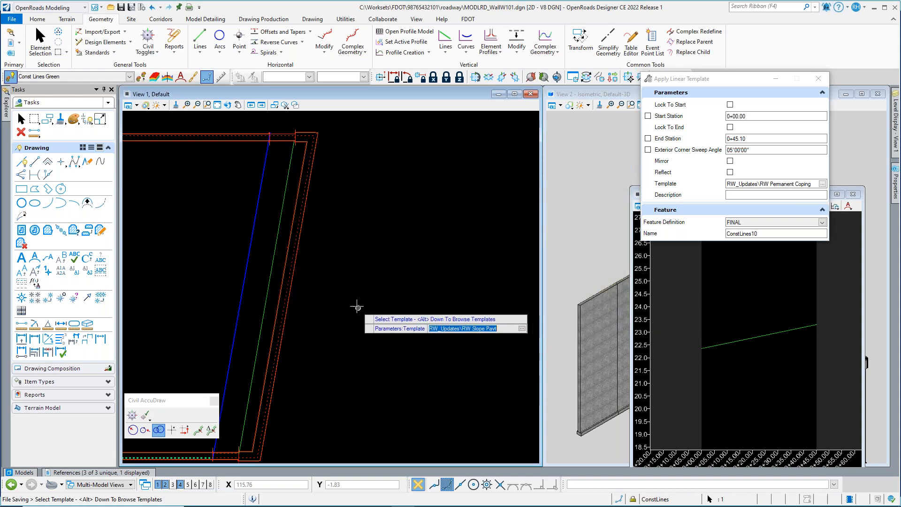
left_click(356, 306)
scroll(288, 357, "down", 2)
scroll(314, 345, "up", 2)
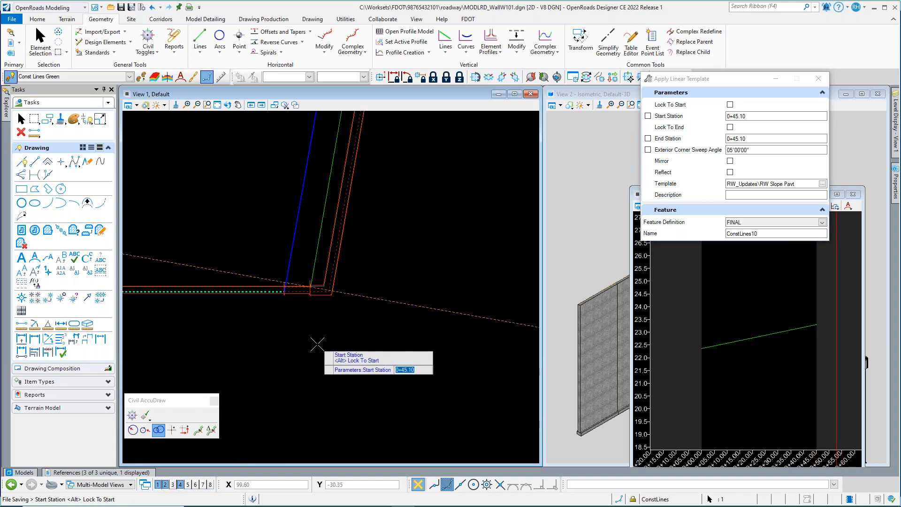
left_click(317, 344)
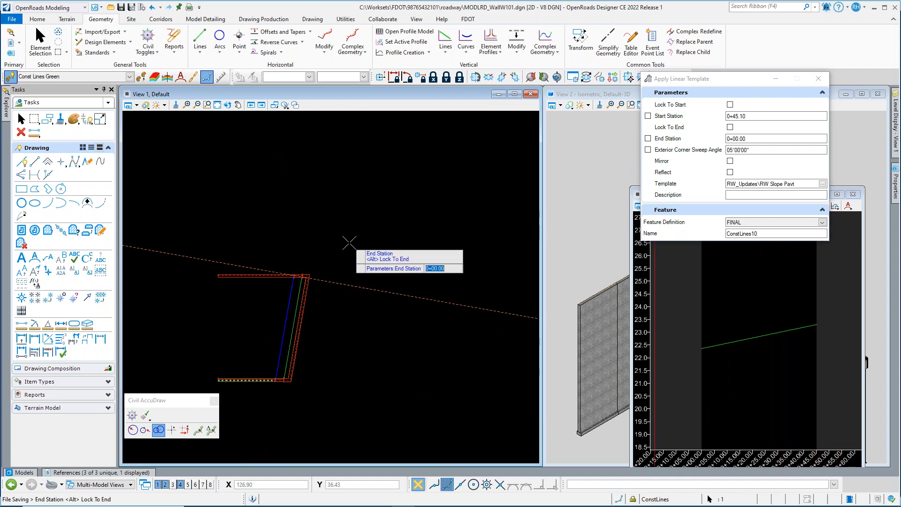
left_click(349, 243)
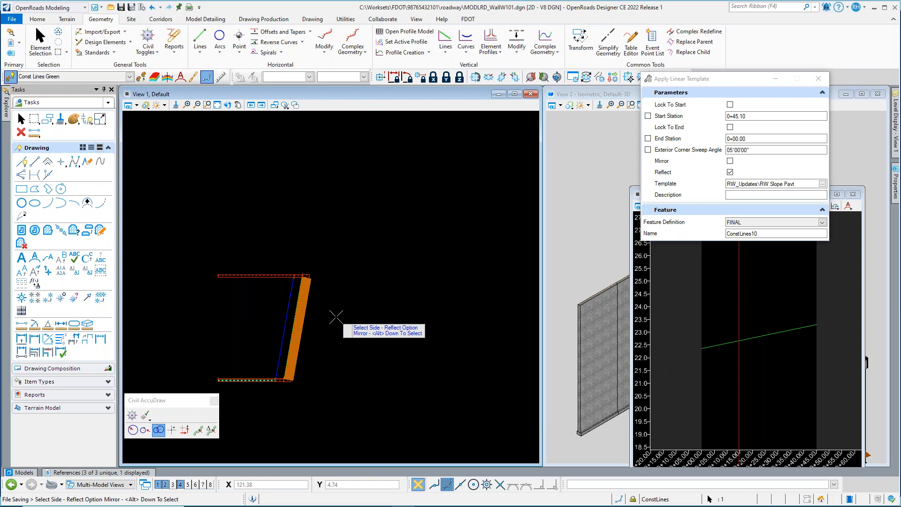
left_click(336, 317)
key("Return")
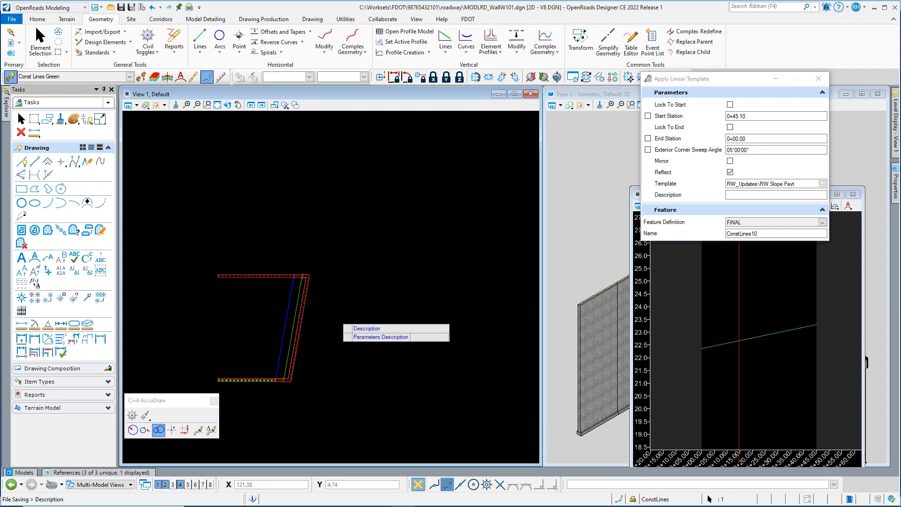
left_click(336, 317)
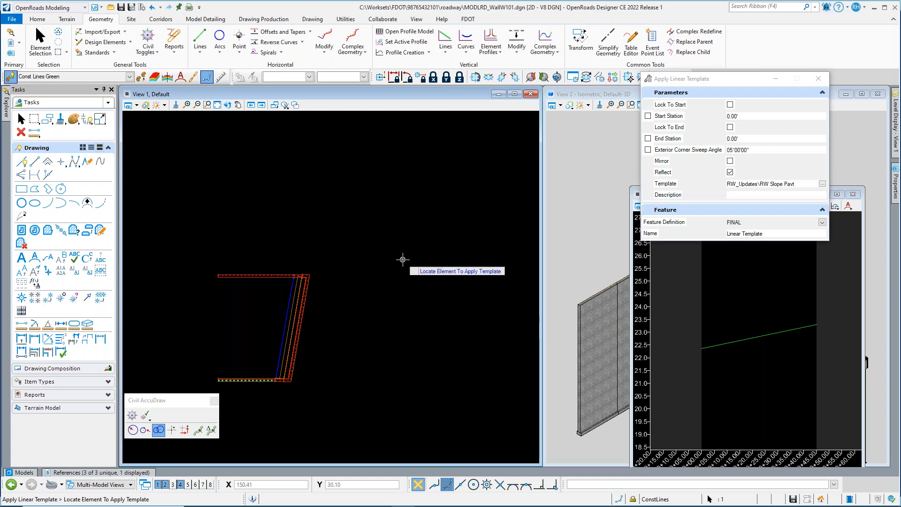
key("Escape")
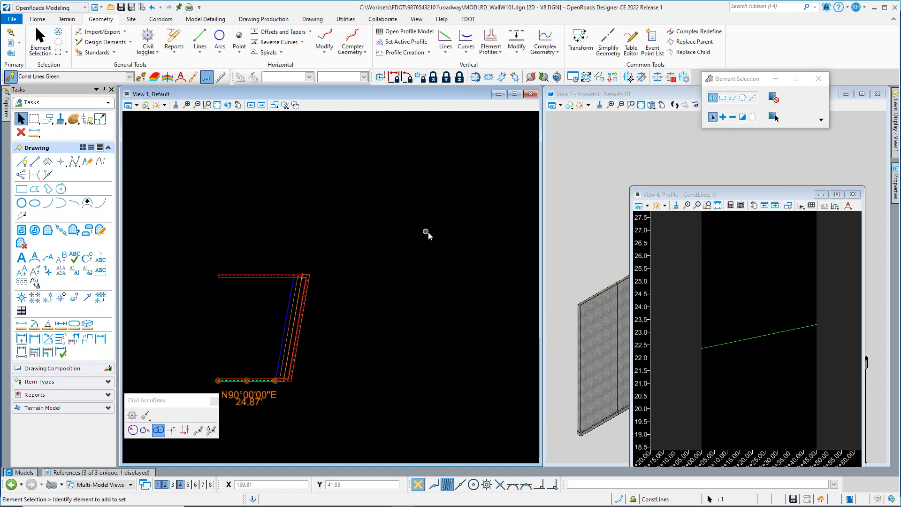
- Close the construction line's profile view and inspect the wall model in the isometric 3D view
left_click(854, 194)
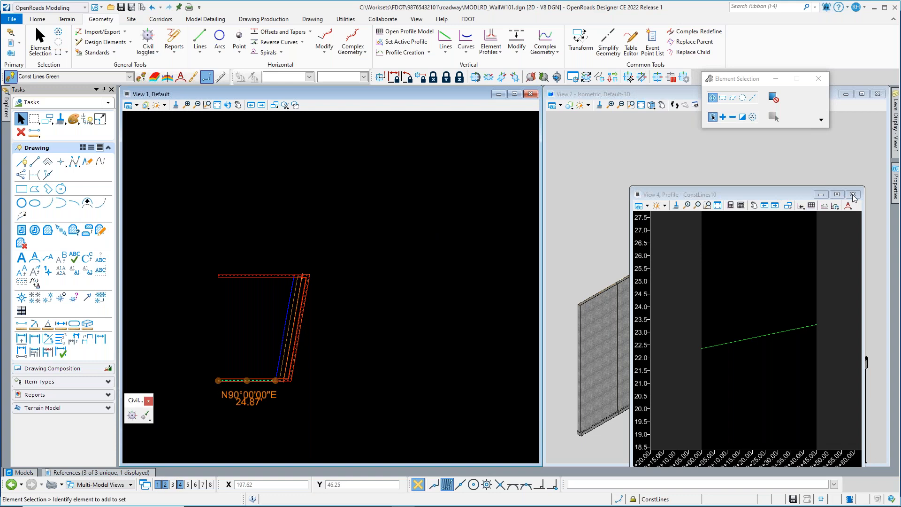
scroll(752, 287, "down", 4)
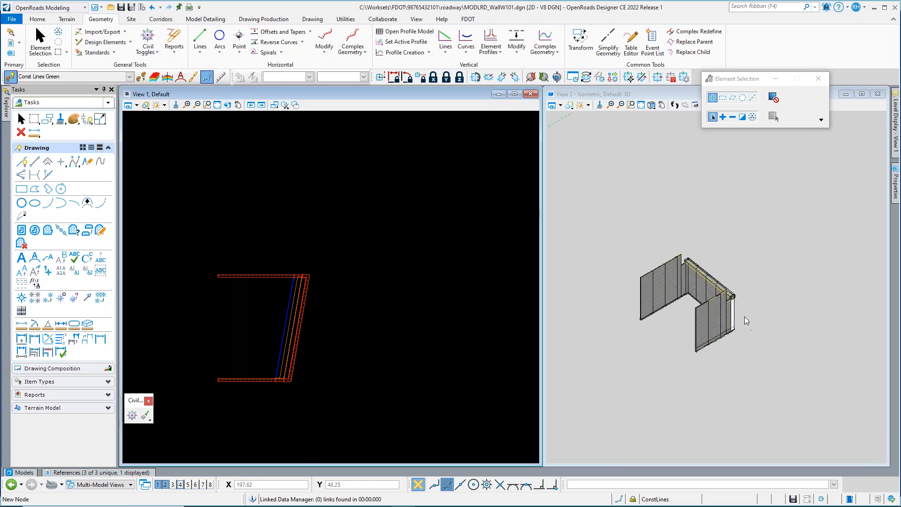
scroll(743, 316, "up", 4)
scroll(660, 290, "up", 1)
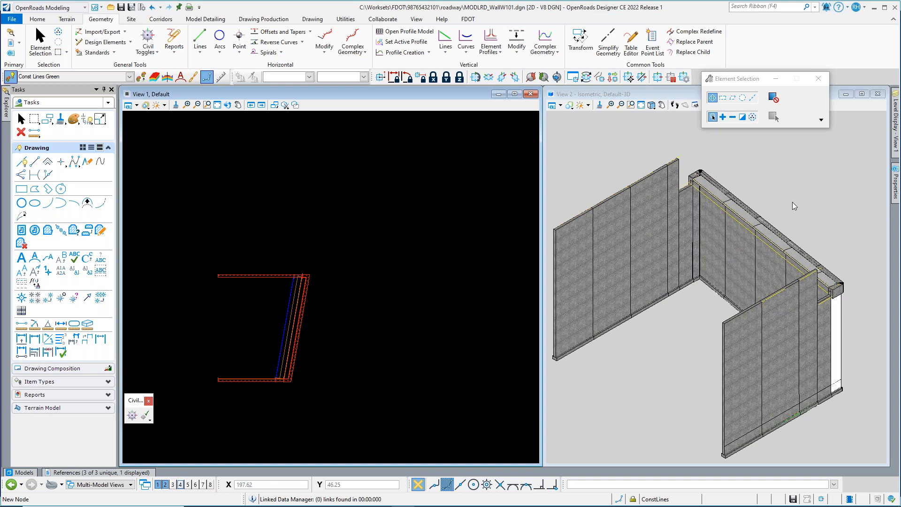
- Make the isometric 3D view active and check its level display
mouse_move(896, 124)
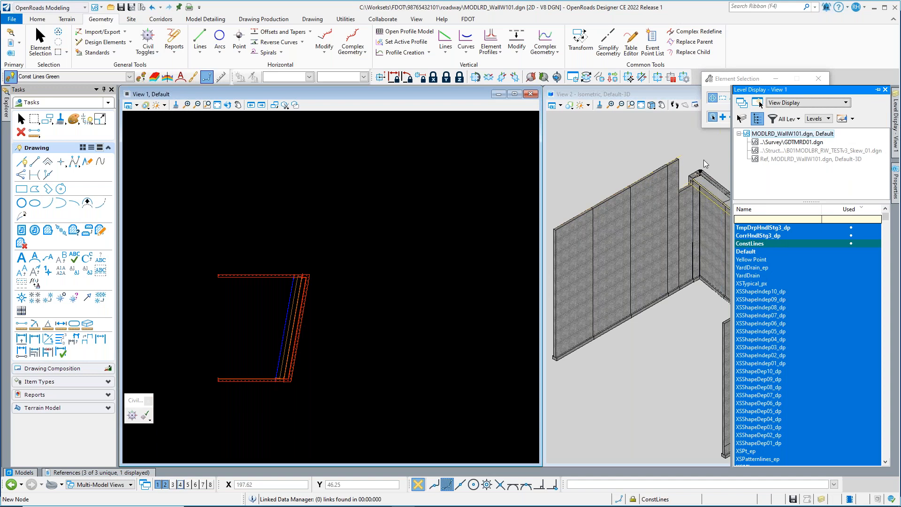
left_click(777, 157)
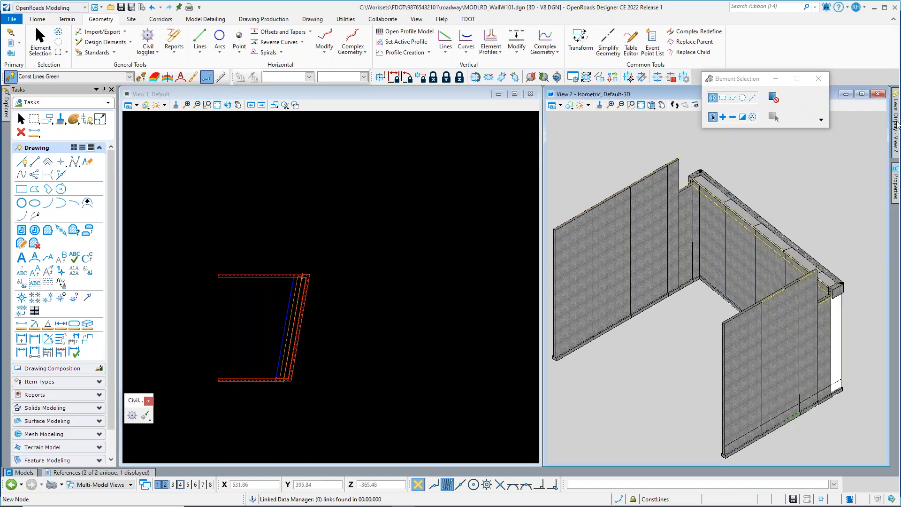
mouse_move(896, 124)
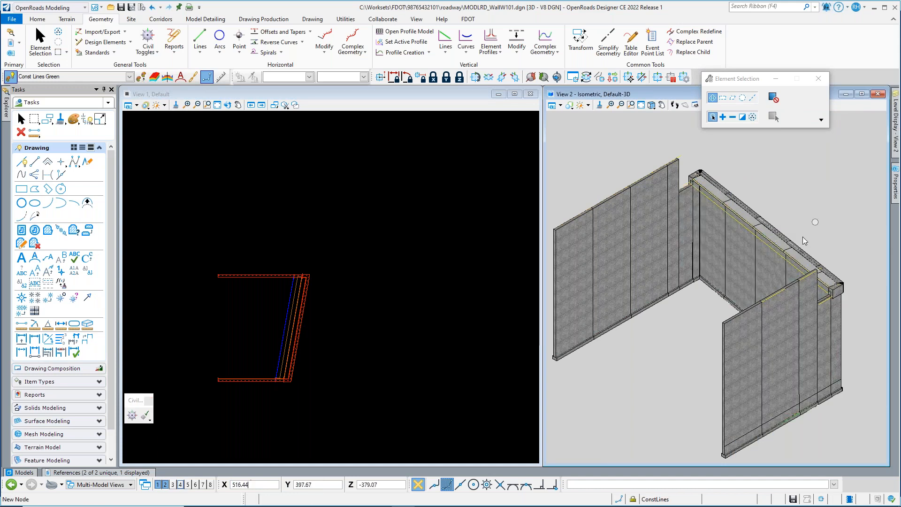
scroll(585, 248, "down", 2)
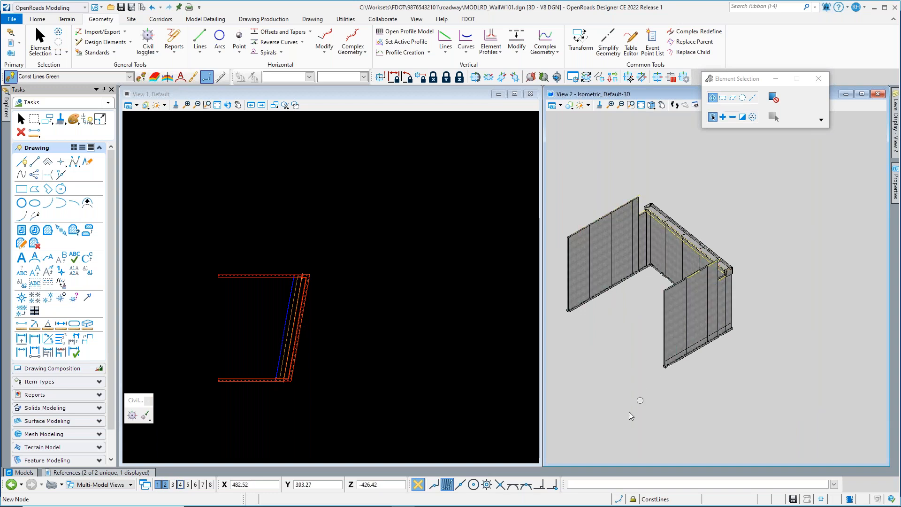
- Set the isometric 3D view's display style to Illustration:Modeling
left_click(569, 105)
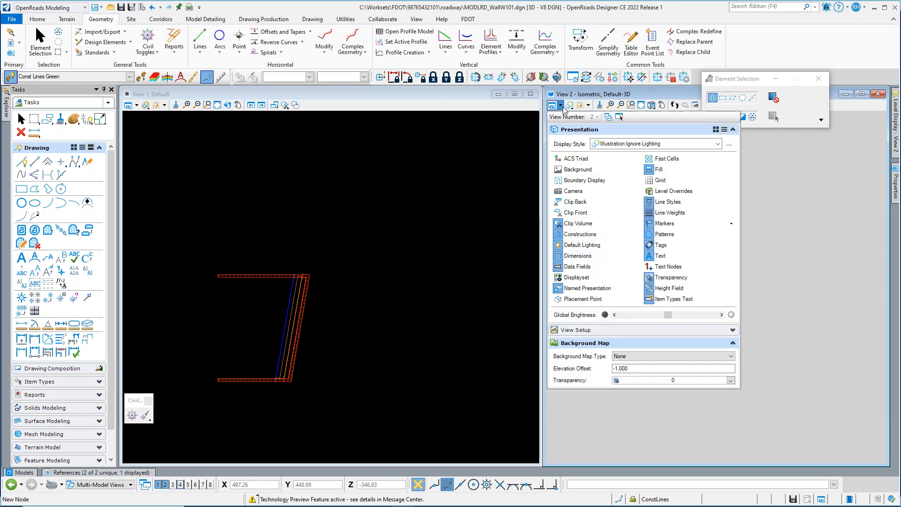
left_click(717, 145)
left_click(637, 160)
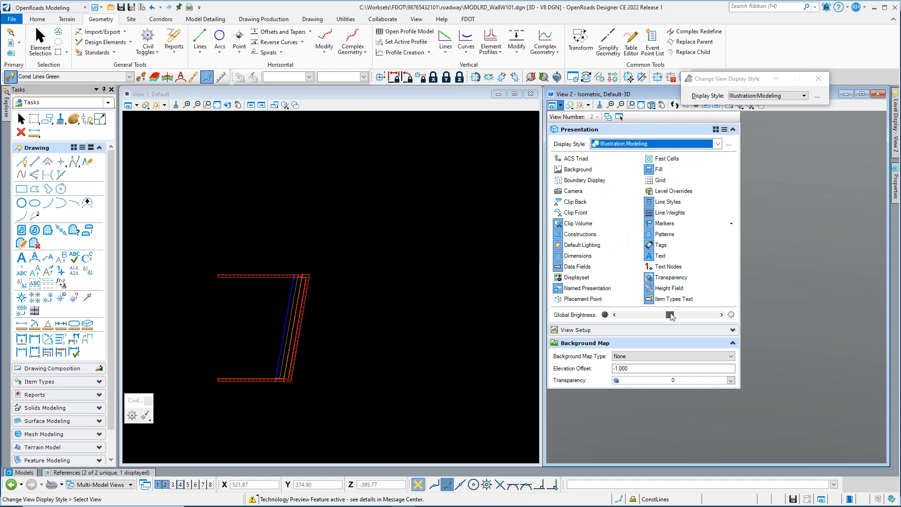
scroll(627, 299, "up", 2)
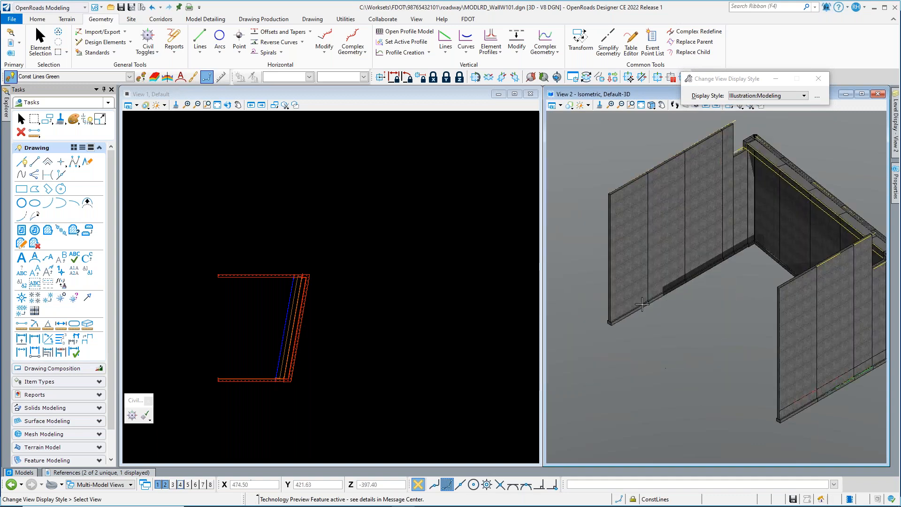
scroll(760, 299, "down", 2)
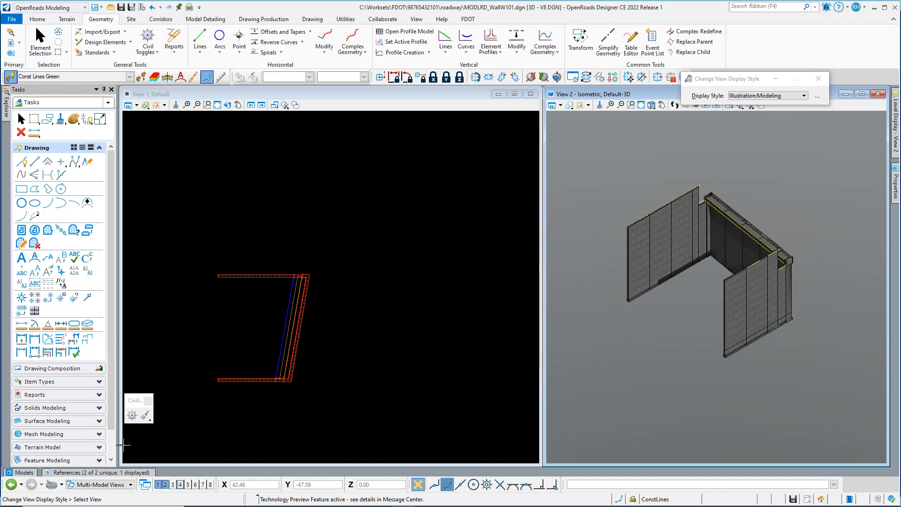
- Turn on the display of the B01MODLBR_RW_TESTv3_Skew_01.dgn bridge reference in the 3D view
left_click(103, 475)
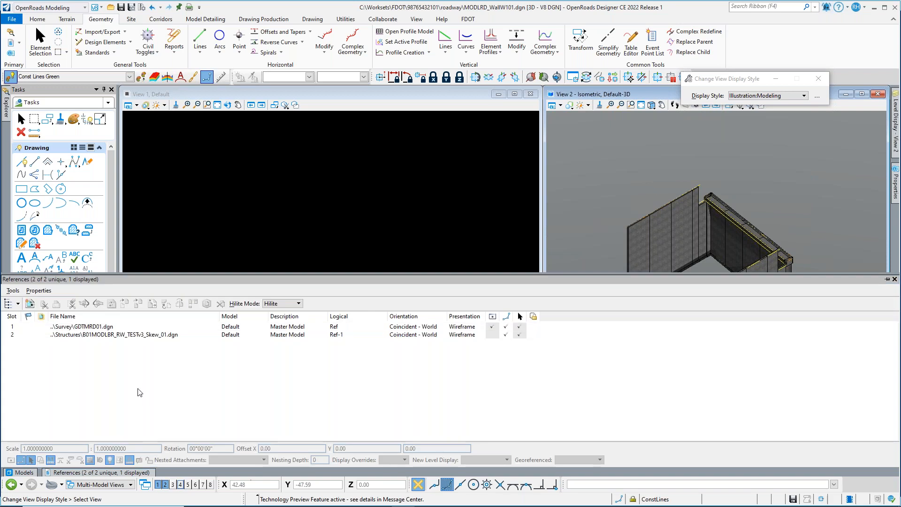
left_click(492, 334)
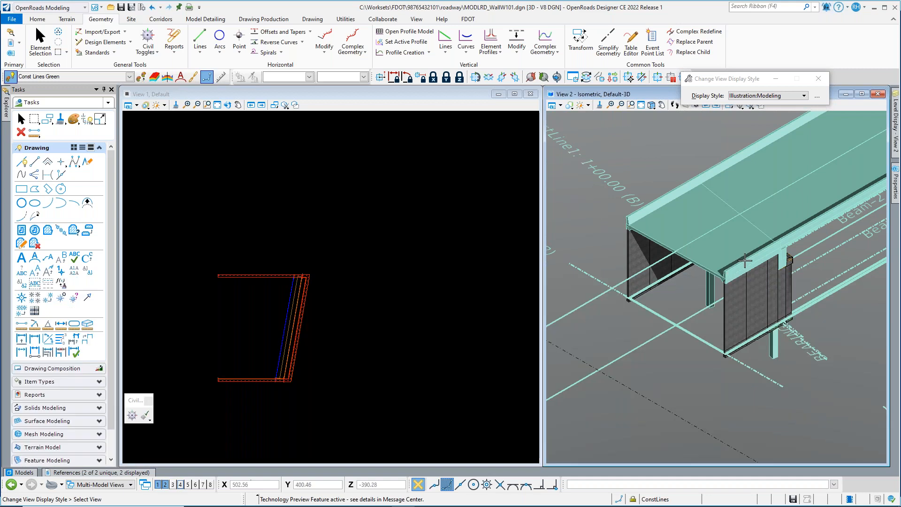
scroll(759, 281, "up", 2)
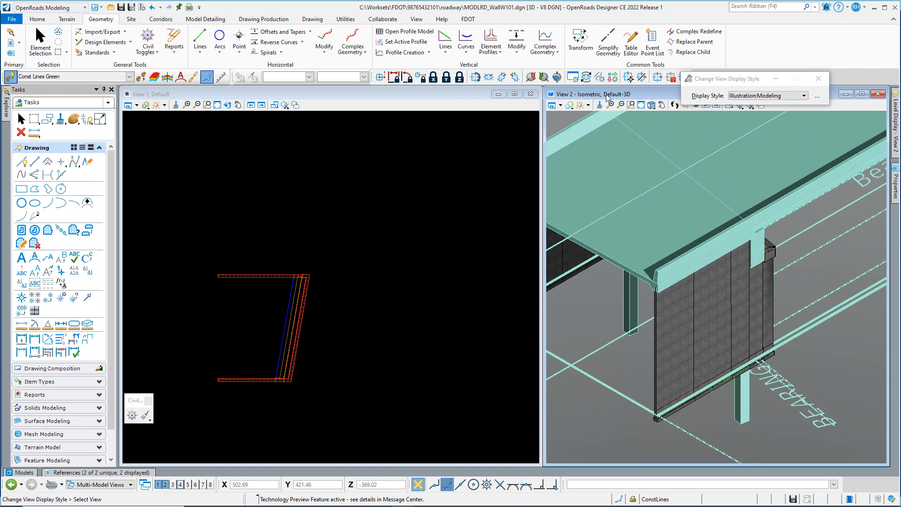
- Dynamically rotate the 3D view to examine how the retaining wall fits beneath the bridge deck and barrier from several sides
left_click(650, 107)
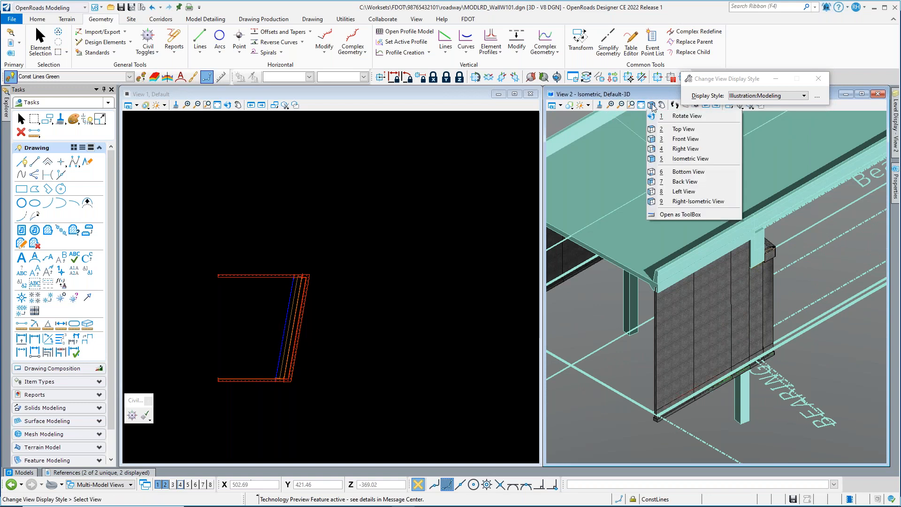
left_click(688, 117)
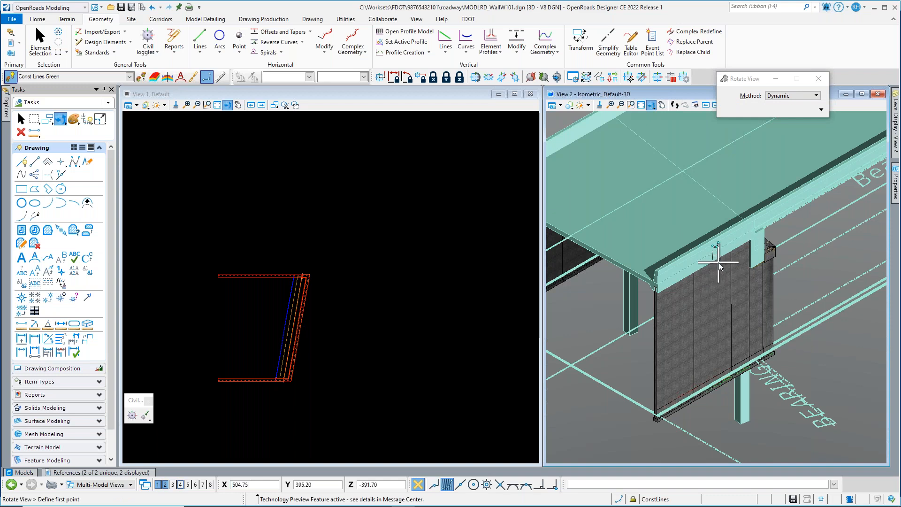
left_click(701, 261)
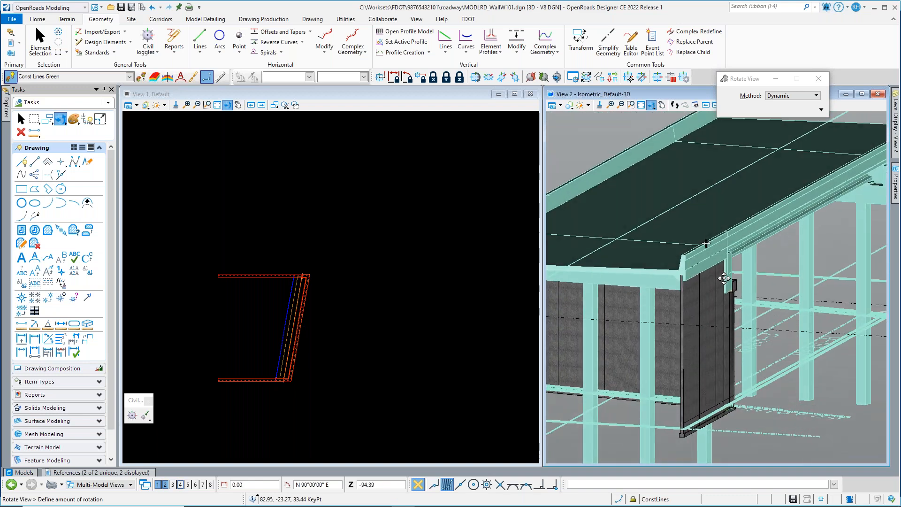
left_click(686, 280)
scroll(669, 301, "up", 3)
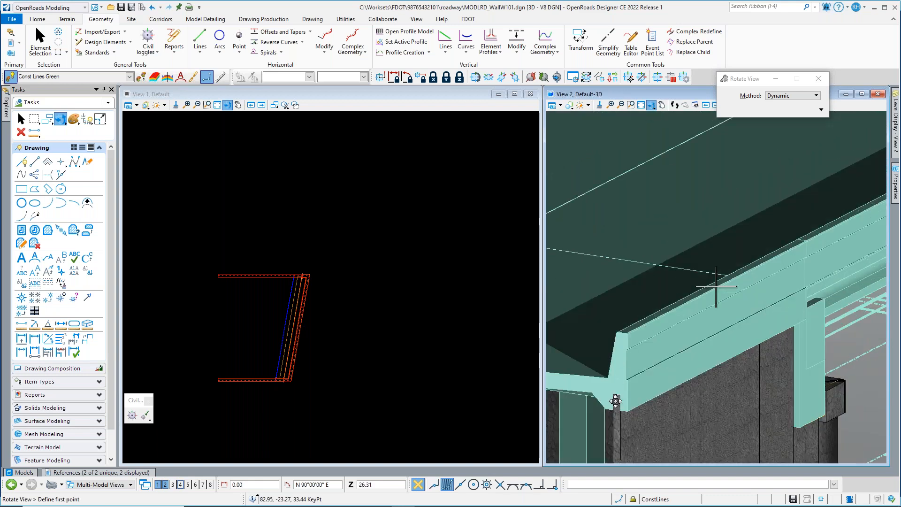
middle_click_drag(639, 393, 677, 353)
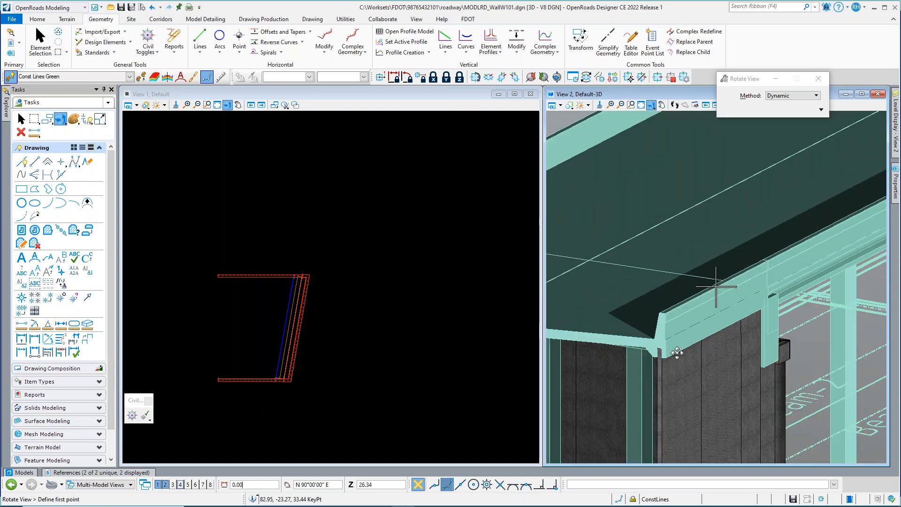
left_click(715, 379)
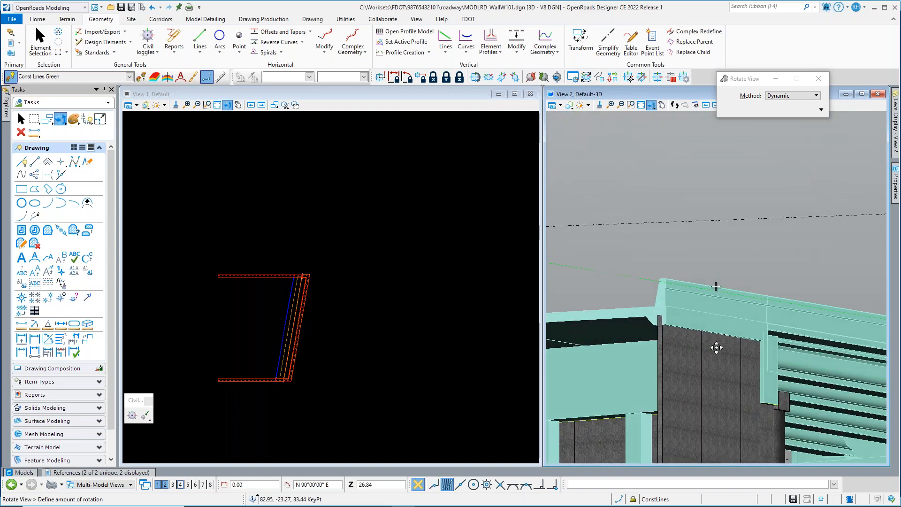
left_click(729, 387)
scroll(729, 387, "down", 5)
scroll(723, 348, "up", 2)
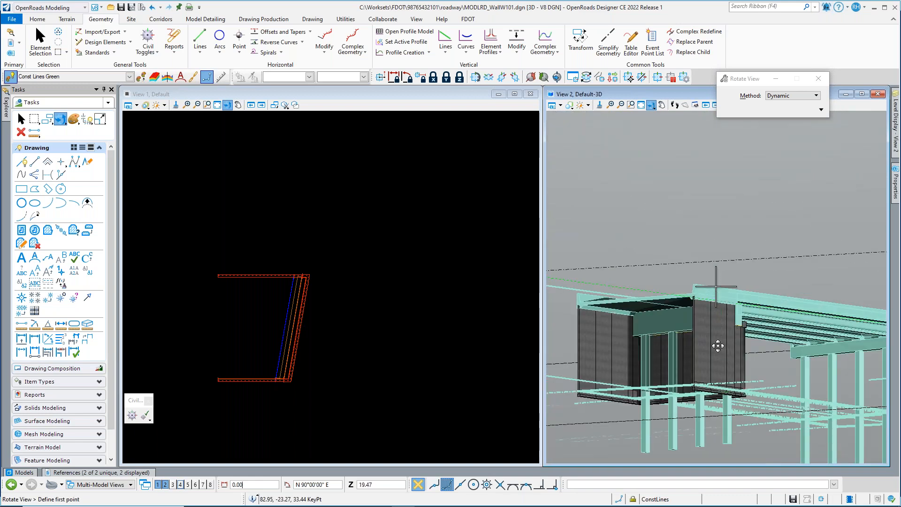
left_click(691, 357)
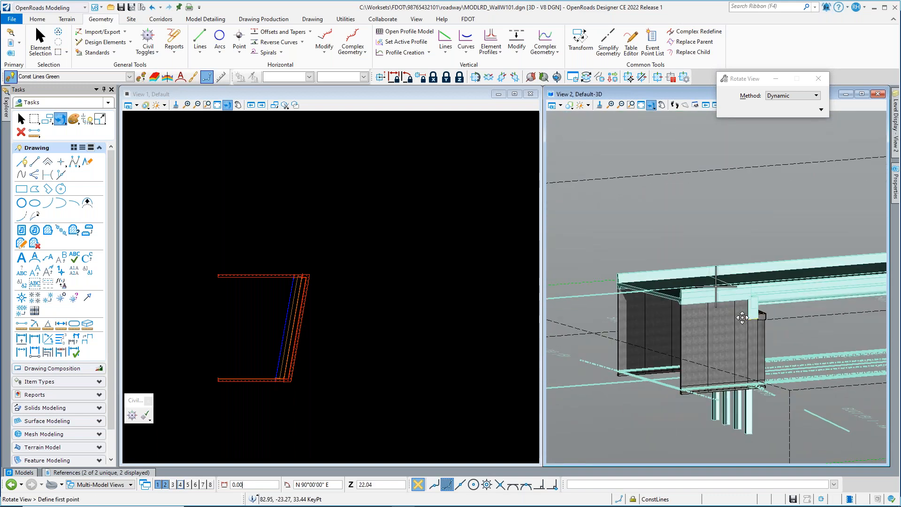
left_click(797, 336)
- End the view rotation and examine the coping beside the bridge and the base at the wall's free end
scroll(797, 337, "up", 2)
key("Escape")
scroll(769, 324, "up", 3)
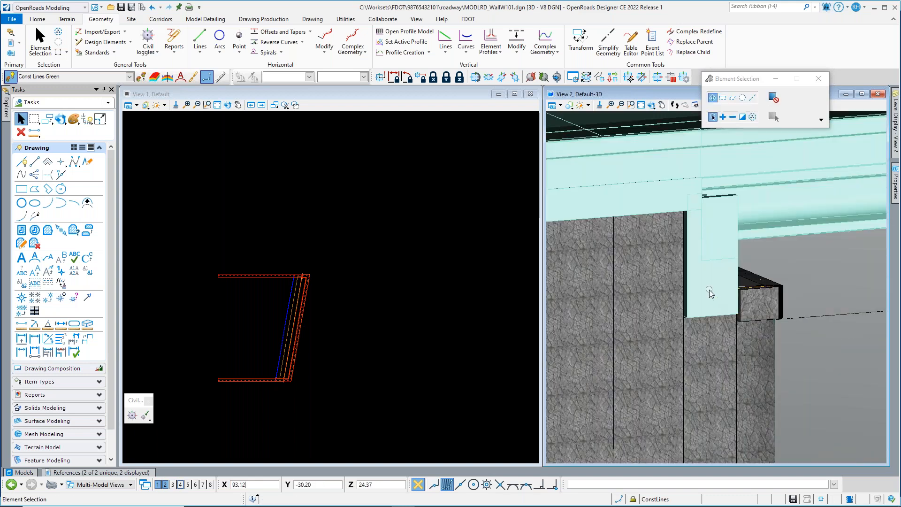
scroll(824, 360, "down", 3)
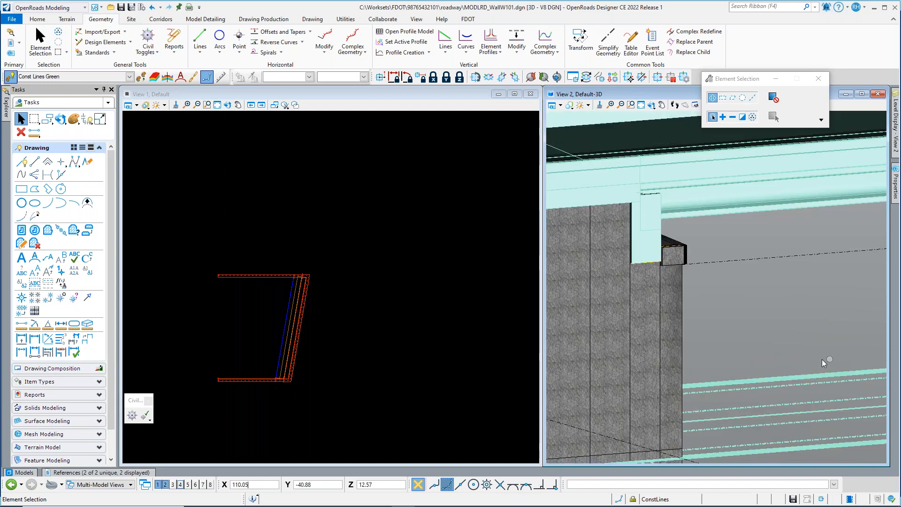
scroll(639, 322, "up", 5)
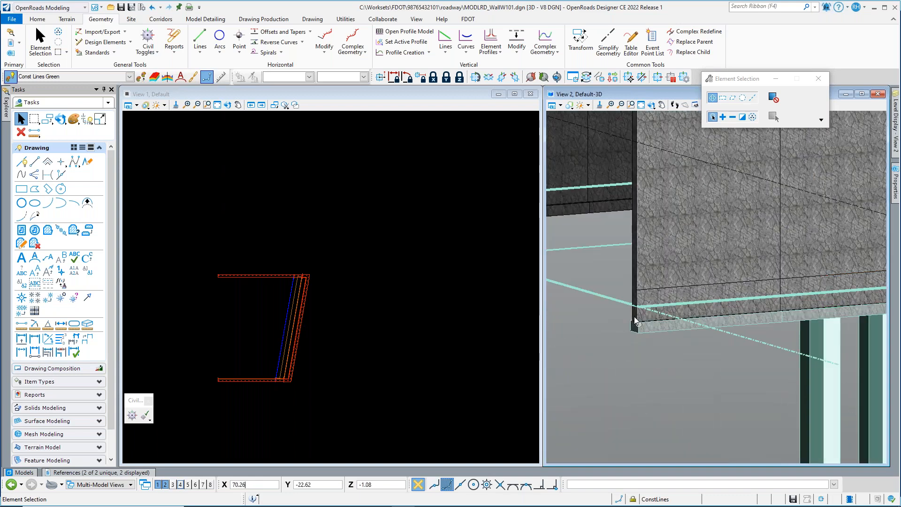
scroll(698, 307, "down", 2)
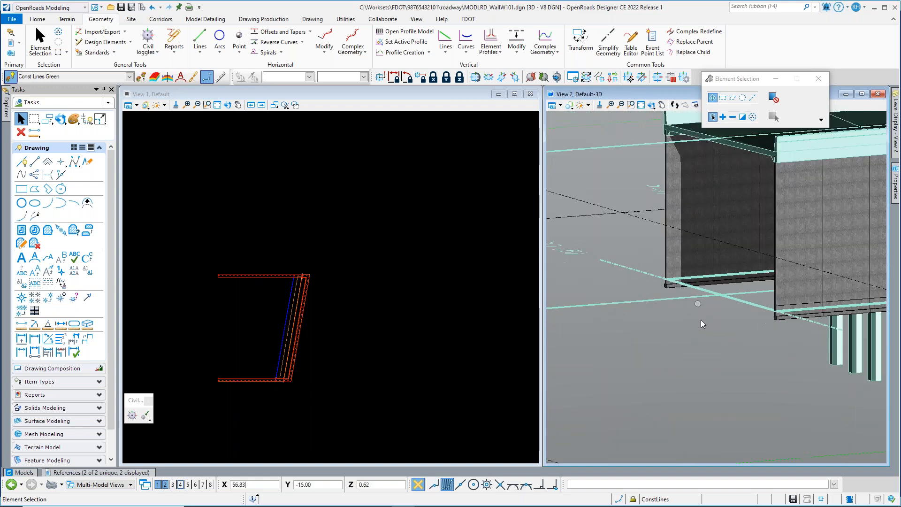
scroll(736, 365, "down", 3)
scroll(699, 327, "up", 2)
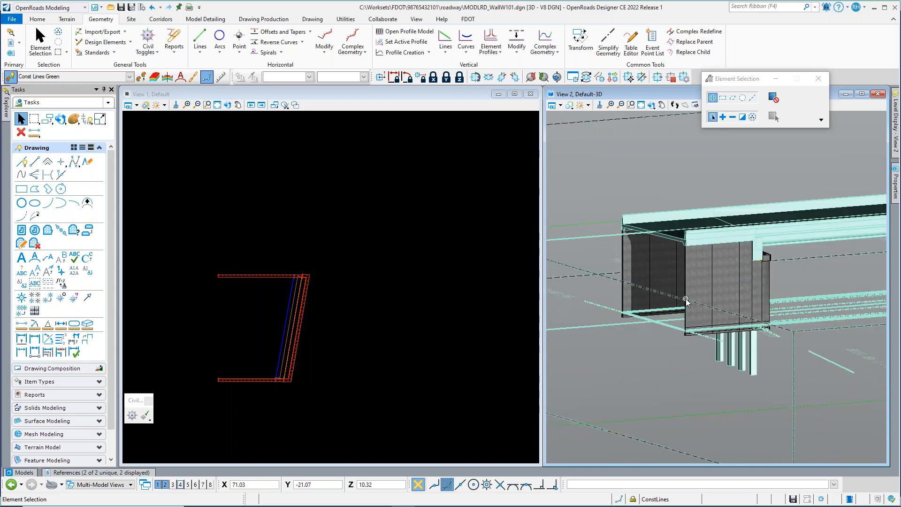
- Save the file and make the plan view active
key("ctrl+s")
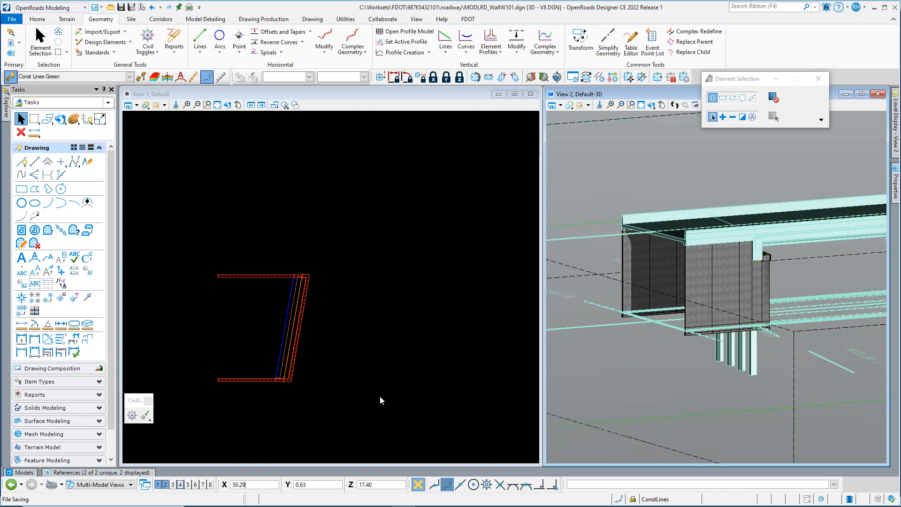
left_click(364, 411)
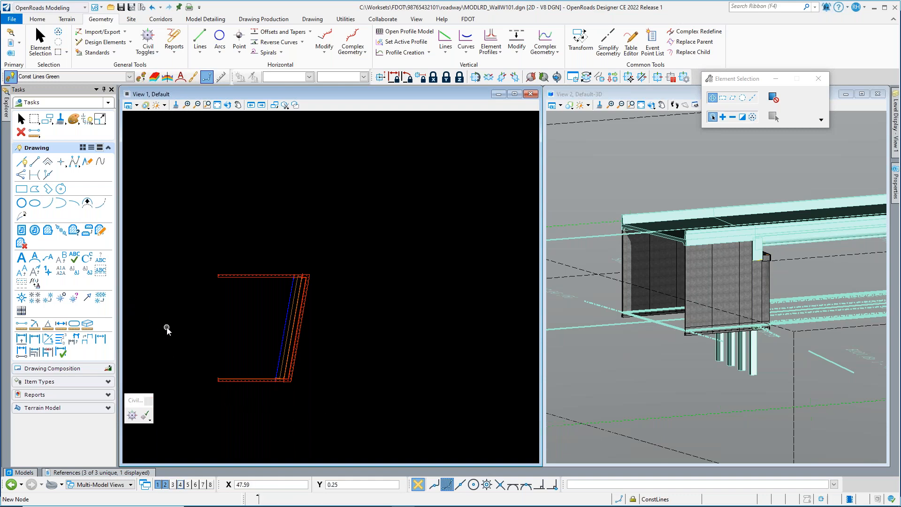
scroll(167, 329, "up", 2)
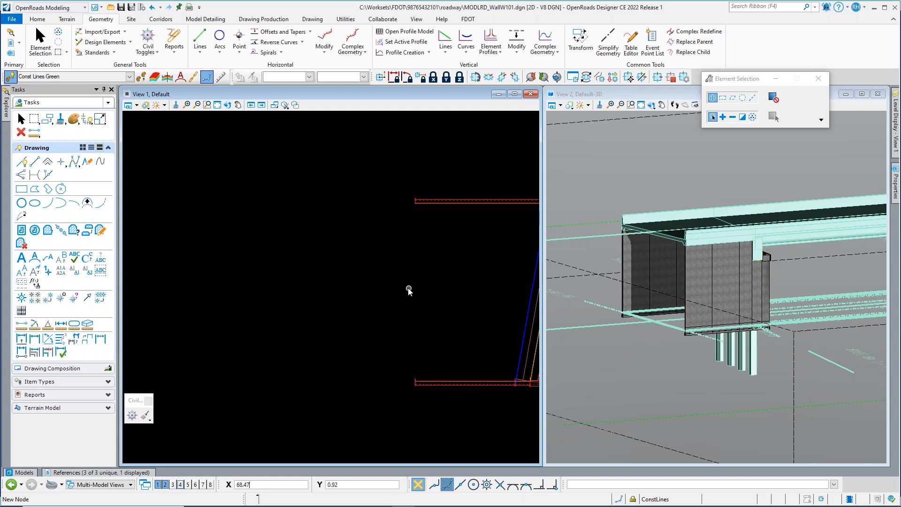
scroll(409, 290, "down", 2)
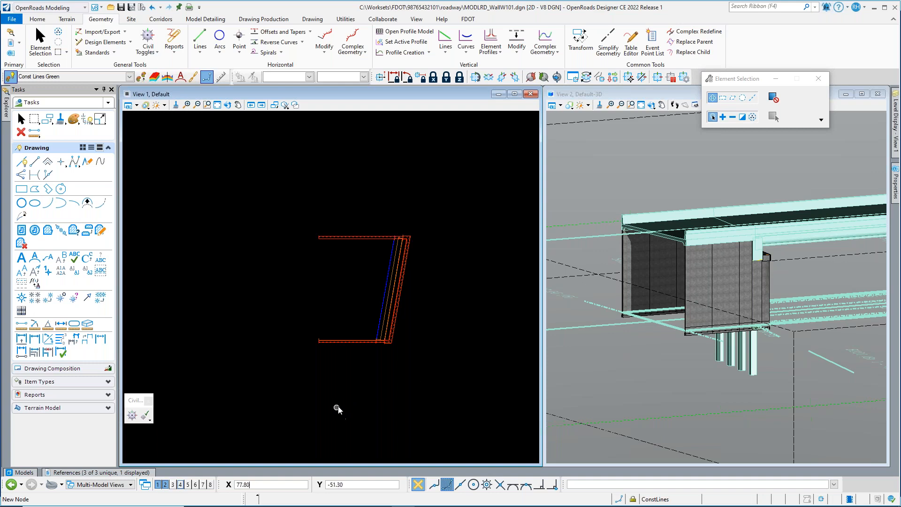
- Turn on the display of the MODLRD_WallW101.dgn Default-3D and B01MODLBR_RW_TESTv3_Skew_01.dgn references in the plan view
left_click(100, 474)
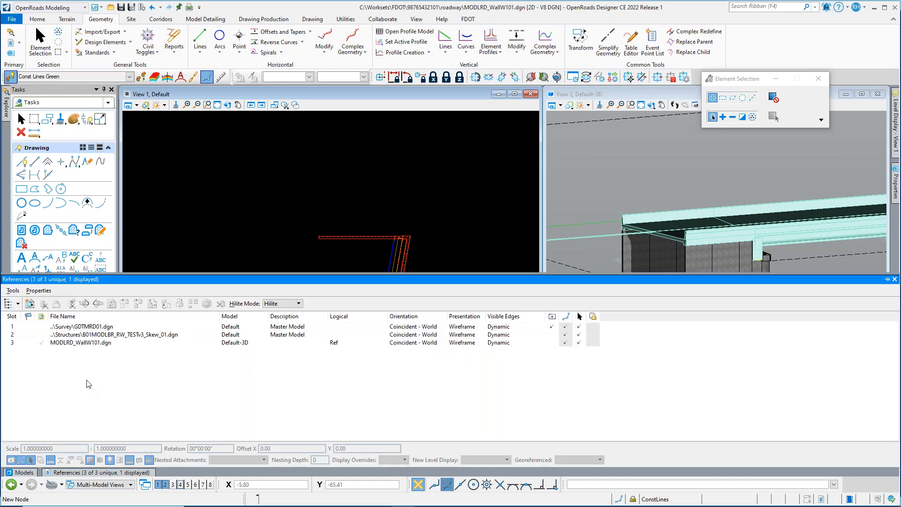
left_click(552, 343)
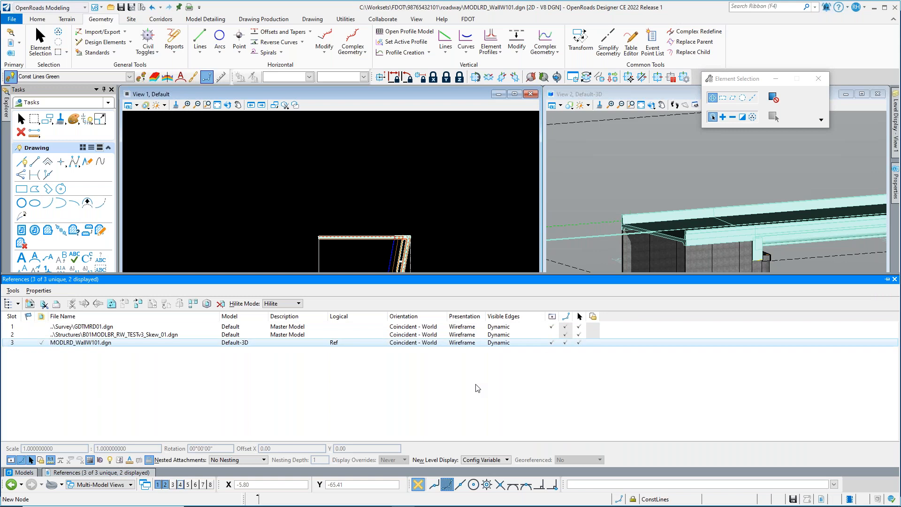
left_click(552, 335)
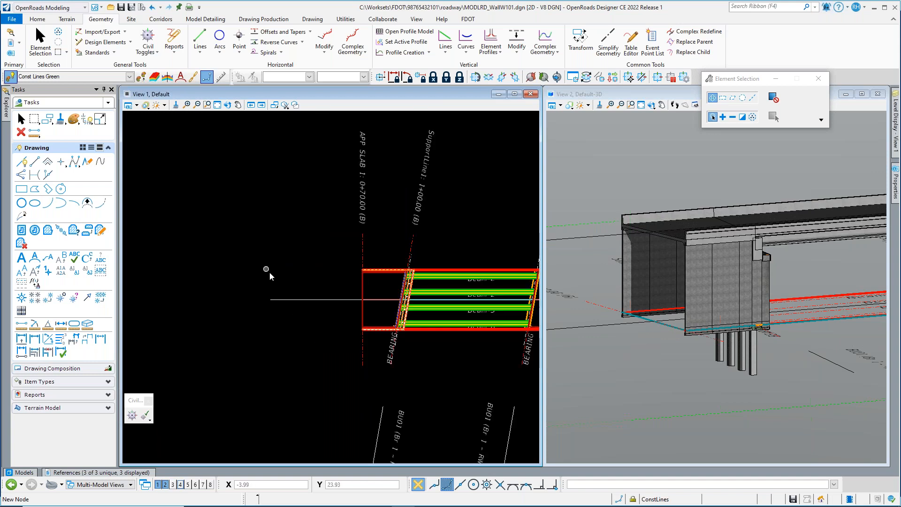
- Create a corridor named Alignment1 on the bridge centerline alignment, using its active profile and the 3 FINAL feature definition
scroll(306, 296, "left", 3)
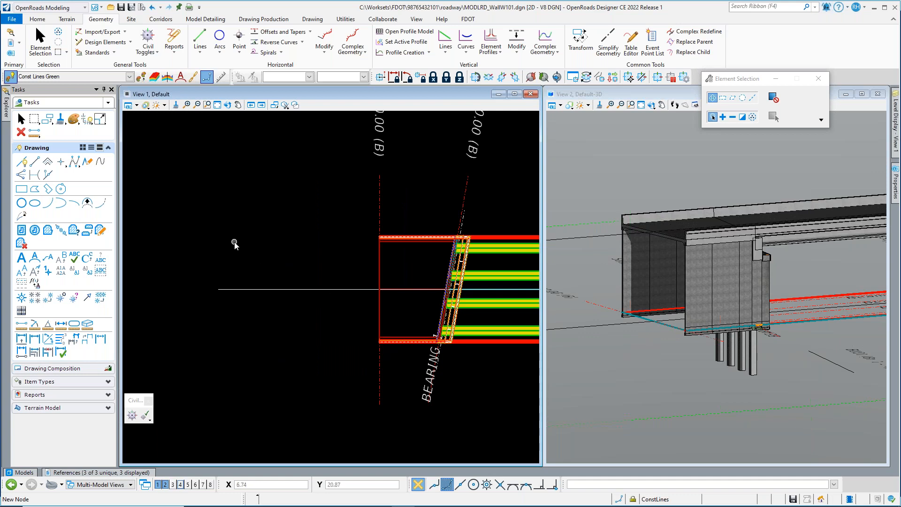
left_click(133, 77)
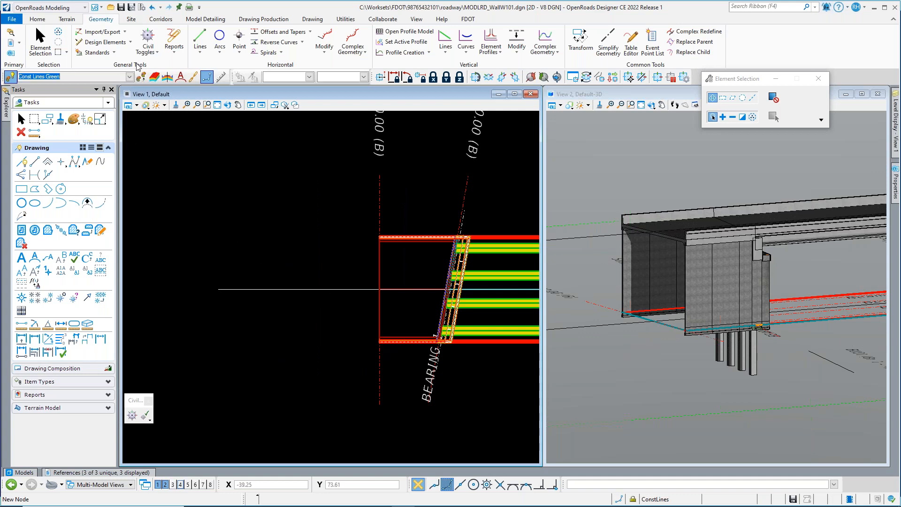
left_click(162, 20)
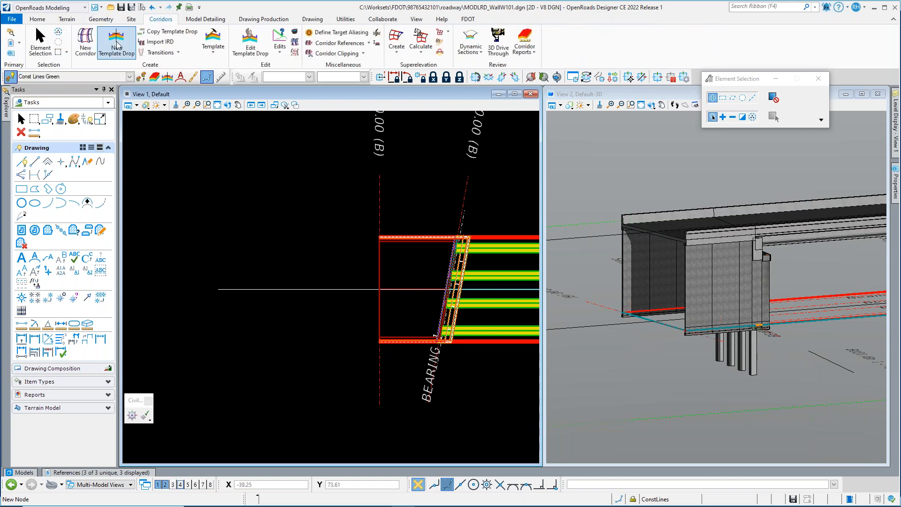
left_click(85, 41)
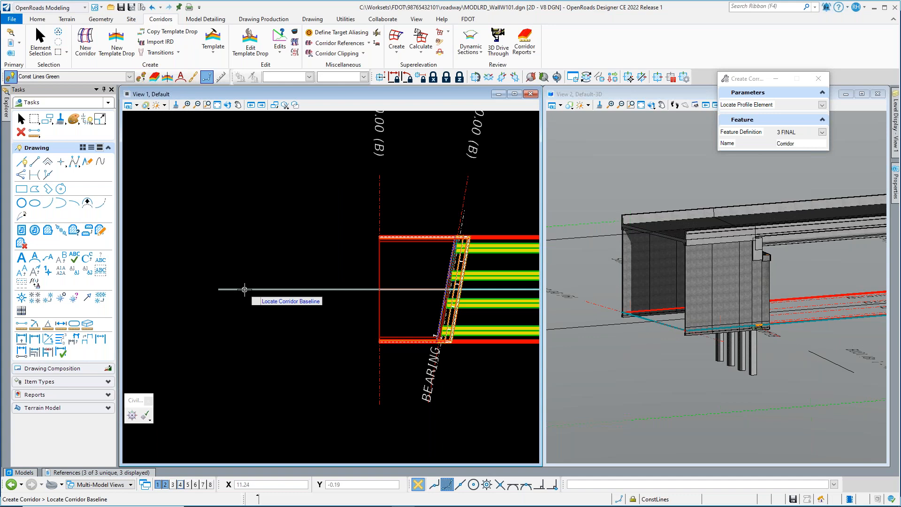
mouse_move(245, 289)
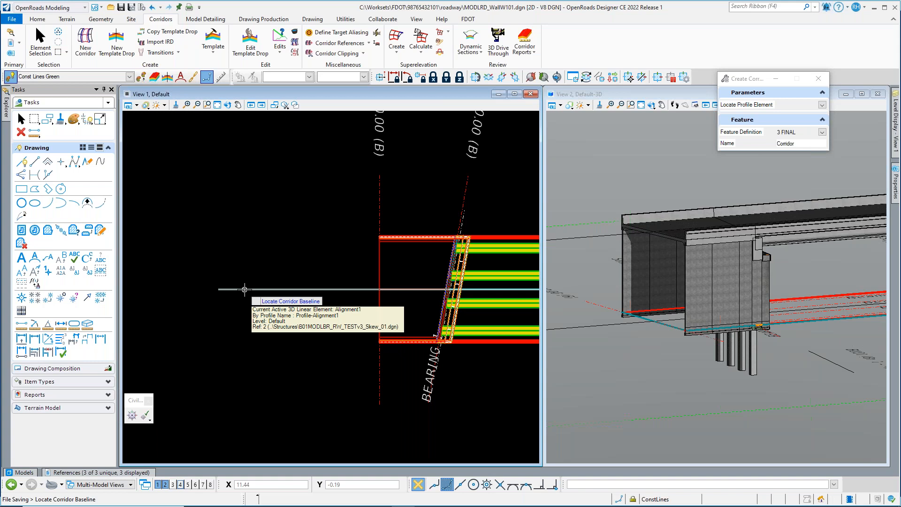
left_click(245, 289)
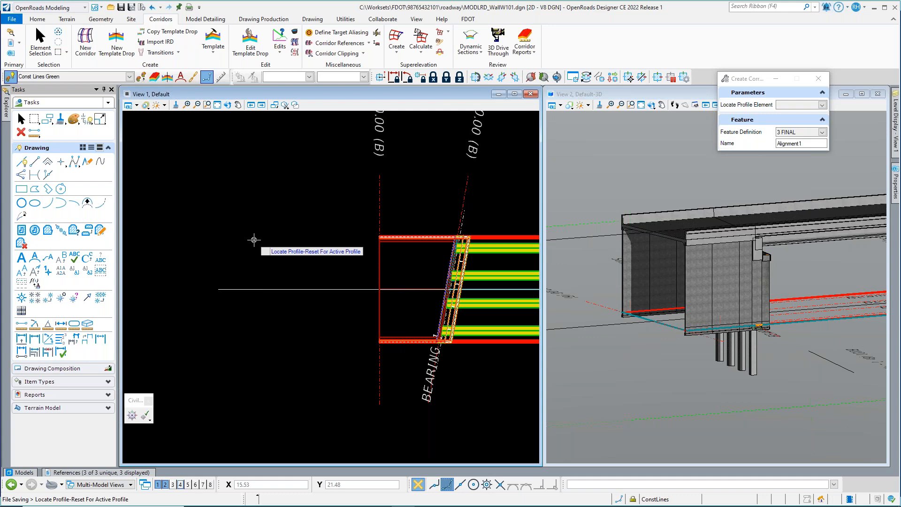
right_click(254, 240)
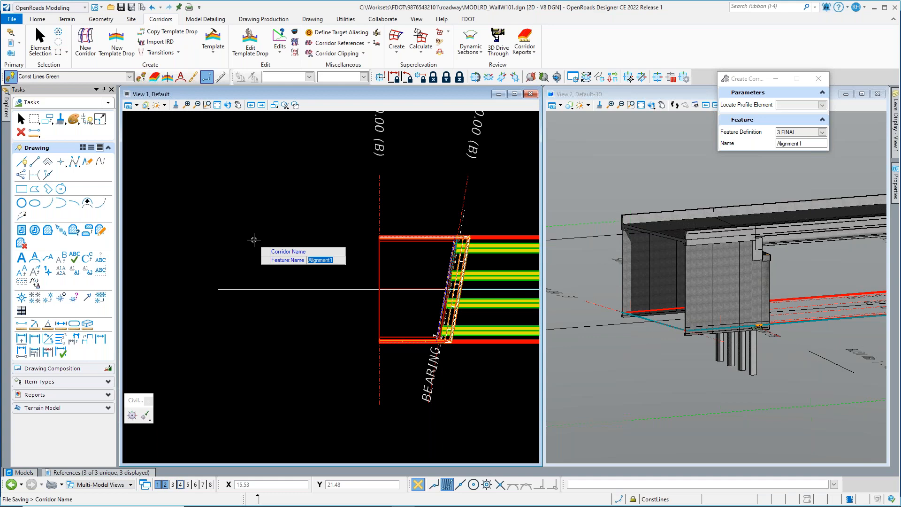
left_click(256, 242)
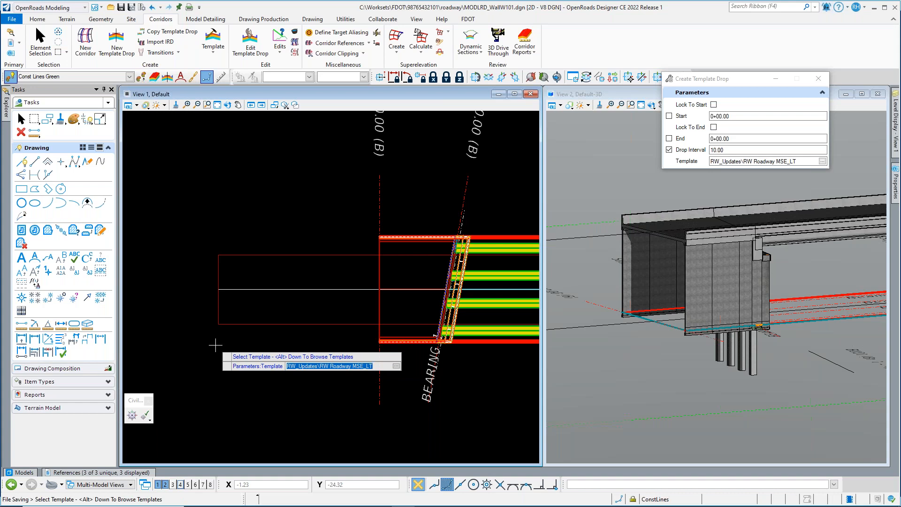
- Apply the RW Roadway MSE_Backbone template to the corridor from station 0+00.00 to 0+70.00 at a drop interval of 10.00
key("alt+Down")
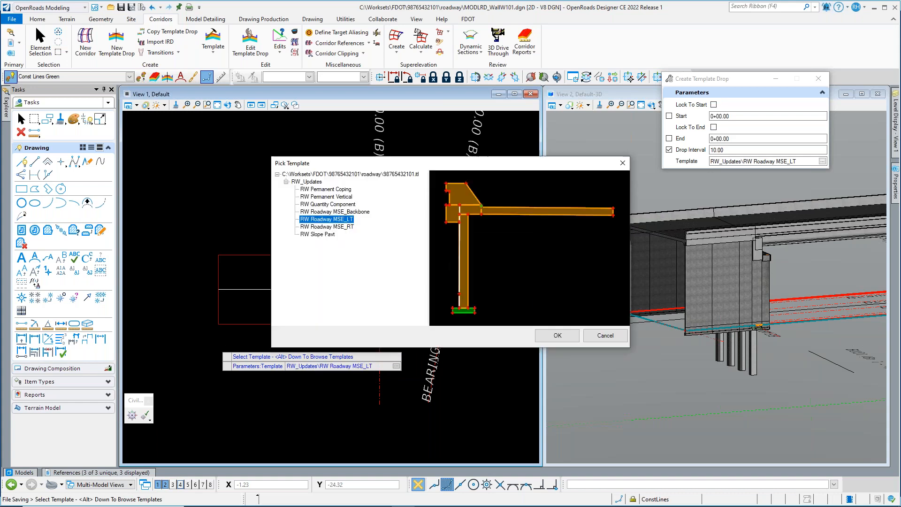
left_click(342, 212)
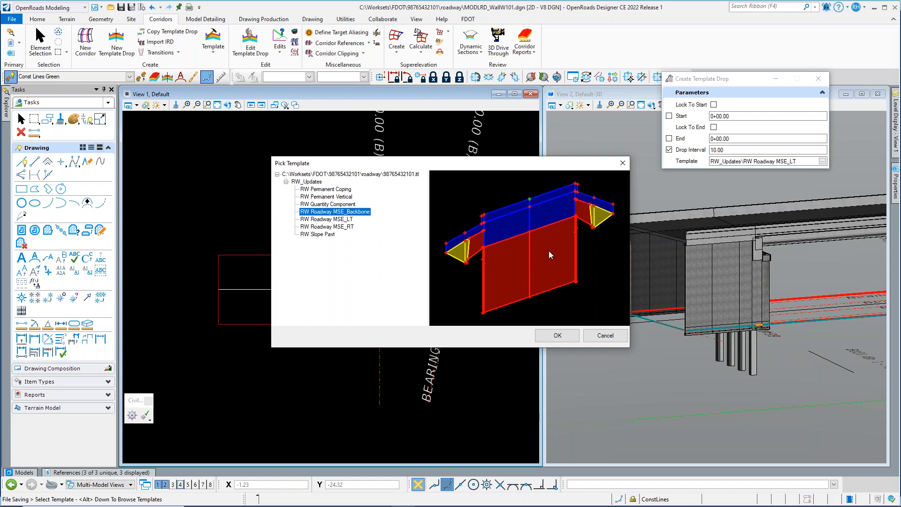
left_click(558, 338)
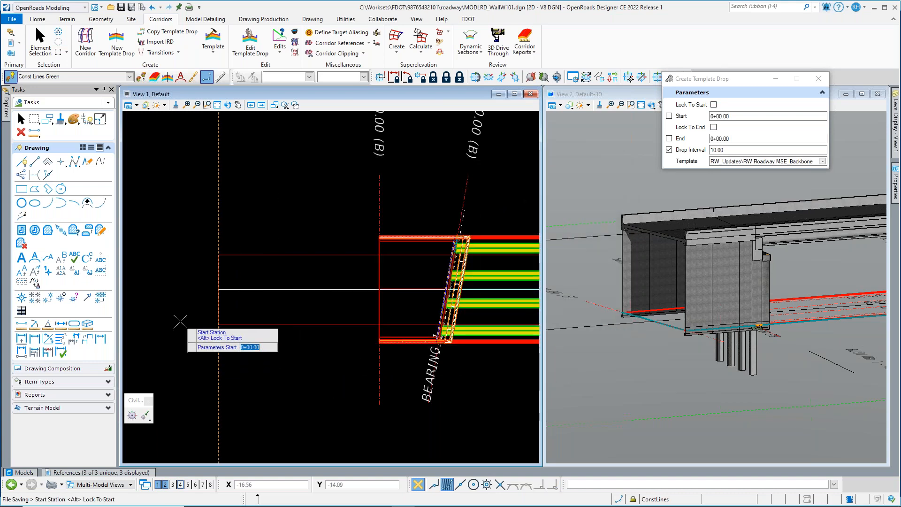
left_click(177, 354)
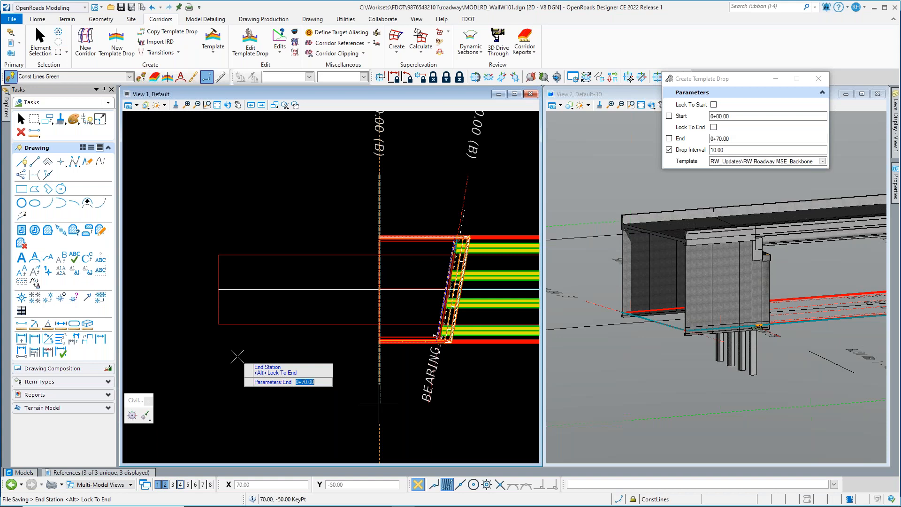
left_click(237, 357)
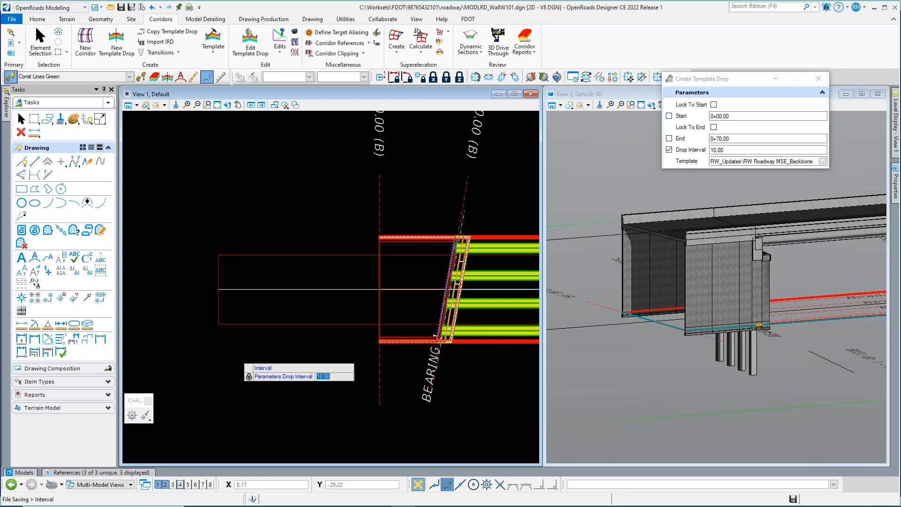
key("Return")
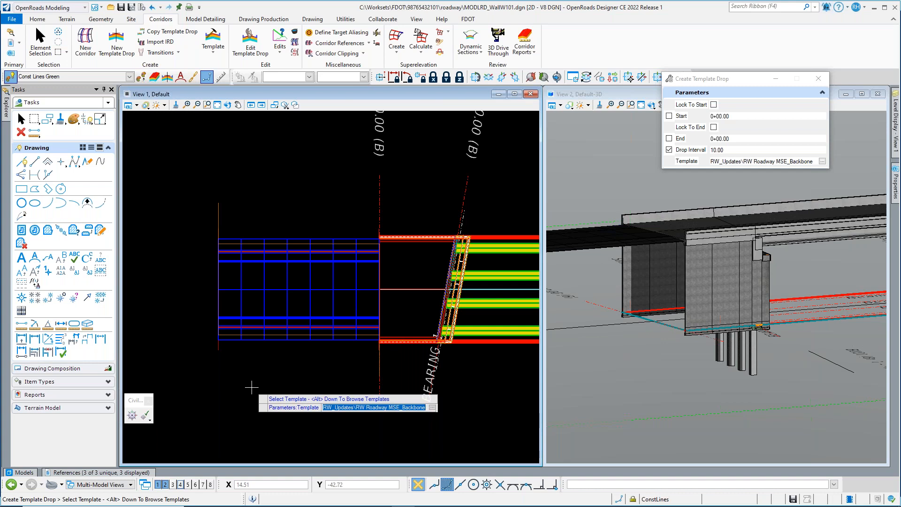
key("Escape")
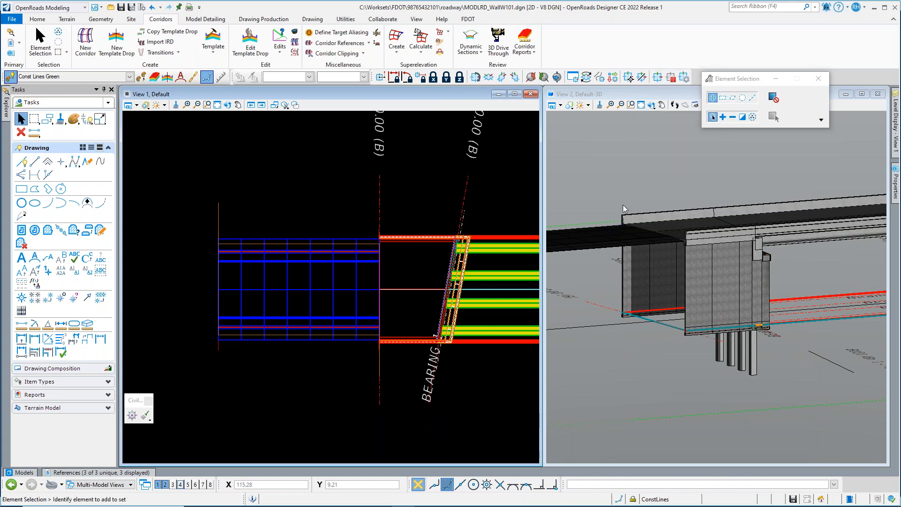
- Rotate the 3D view to examine the backbone roadway corridor where it meets the bridge deck
left_click(620, 190)
left_click(653, 106)
left_click_drag(644, 230, 735, 257)
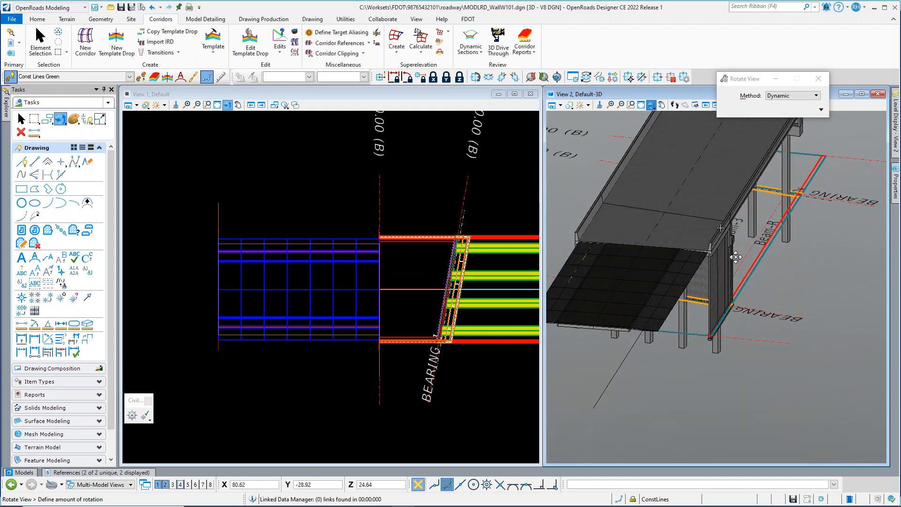
left_click(735, 257)
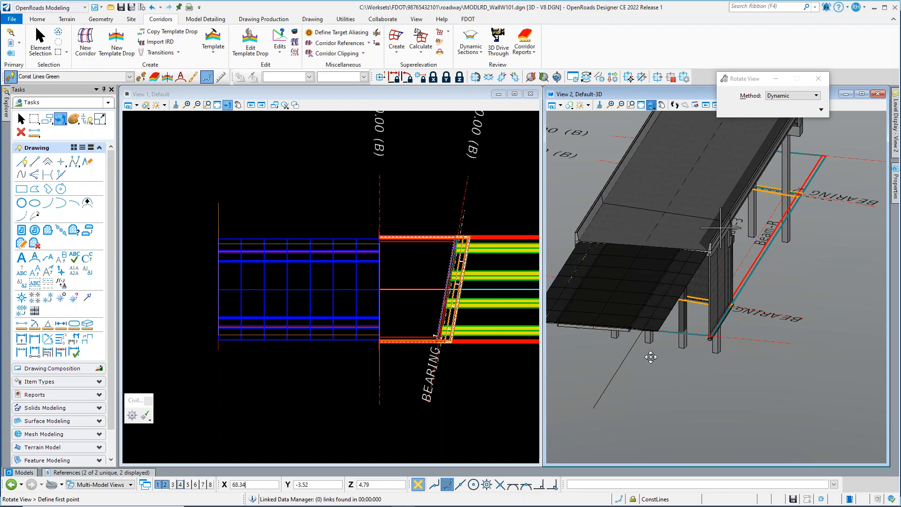
key("Escape")
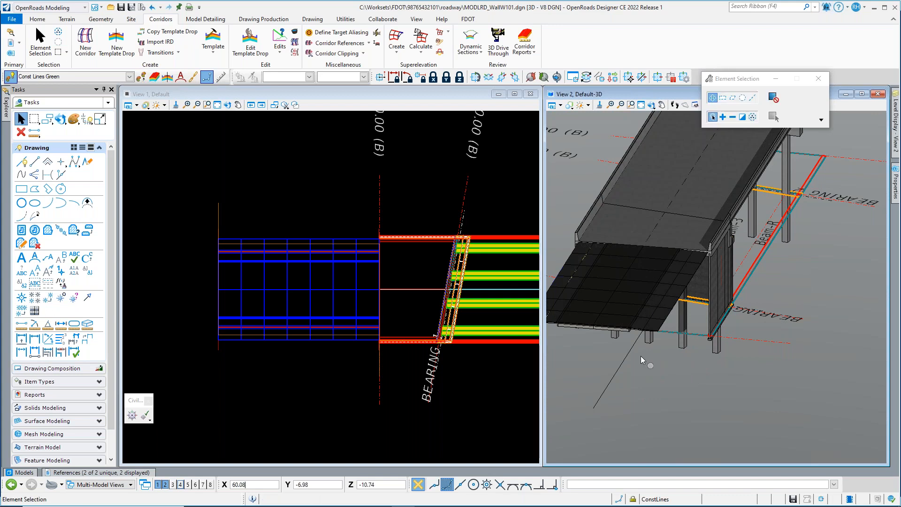
scroll(630, 298, "up", 2)
scroll(714, 322, "down", 2)
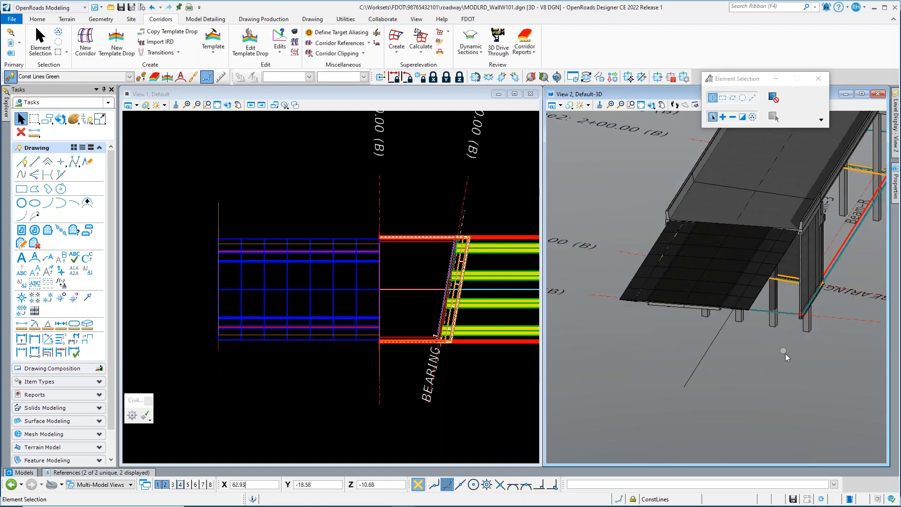
- Make the plan view active and save the file
left_click(343, 368)
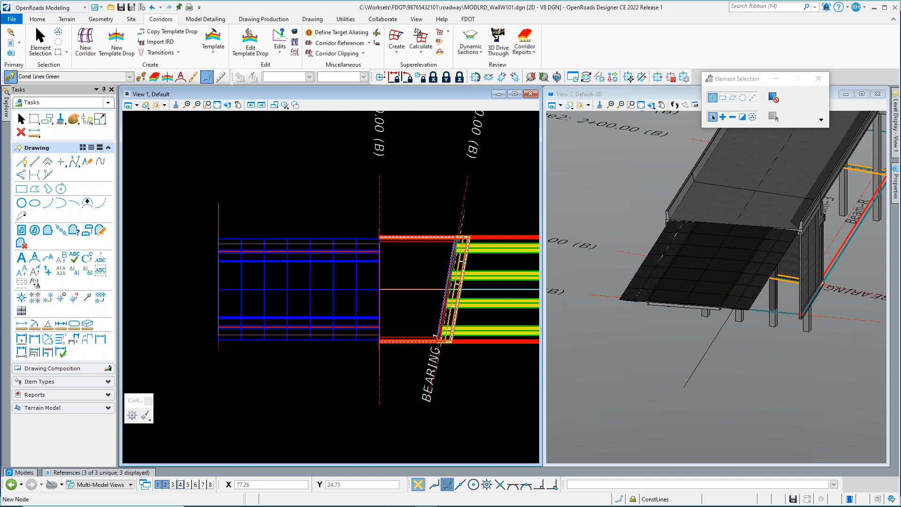
key("ctrl+s")
left_click(186, 104)
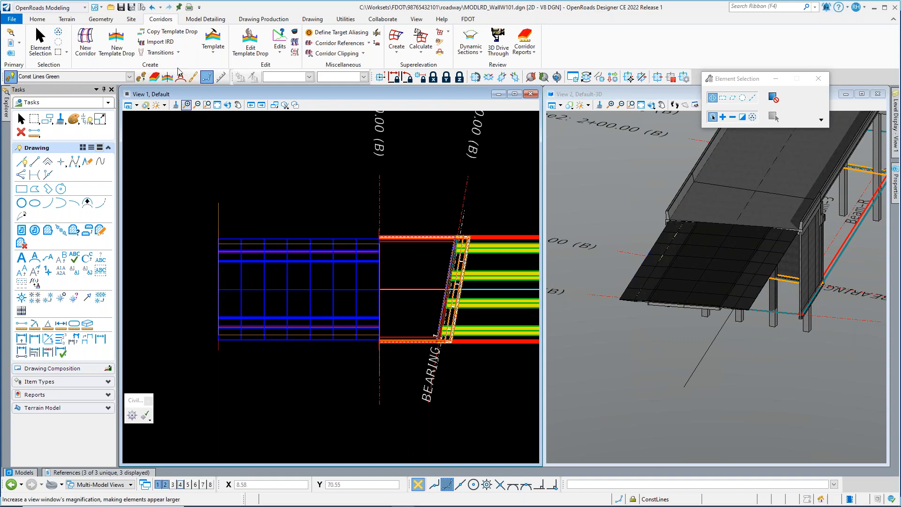
- Create a corridor named RT_RET_WALL_1 on the bridge centerline alignment, using its active profile and the 3 FINAL feature definition
left_click(86, 40)
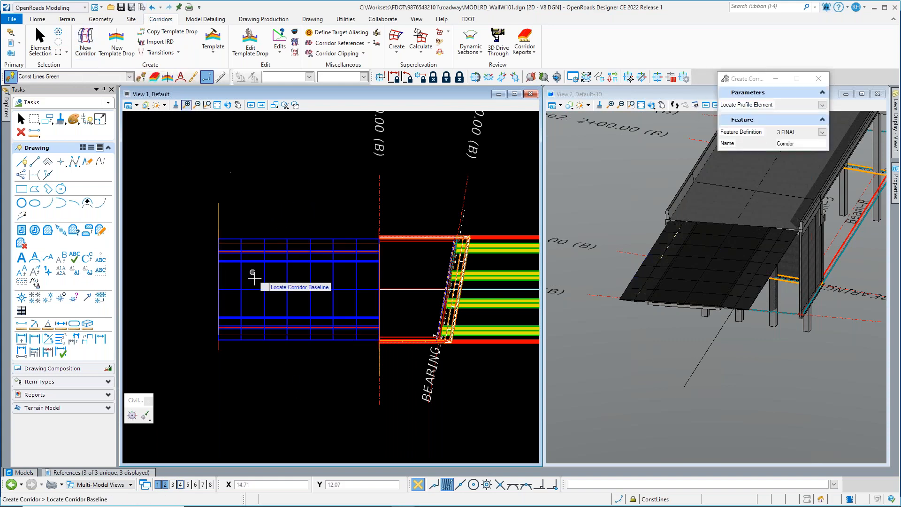
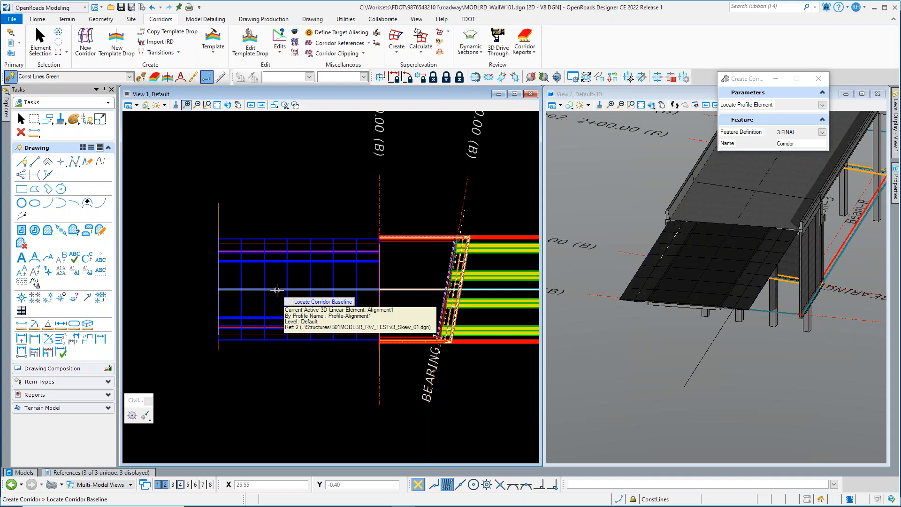
left_click(277, 290)
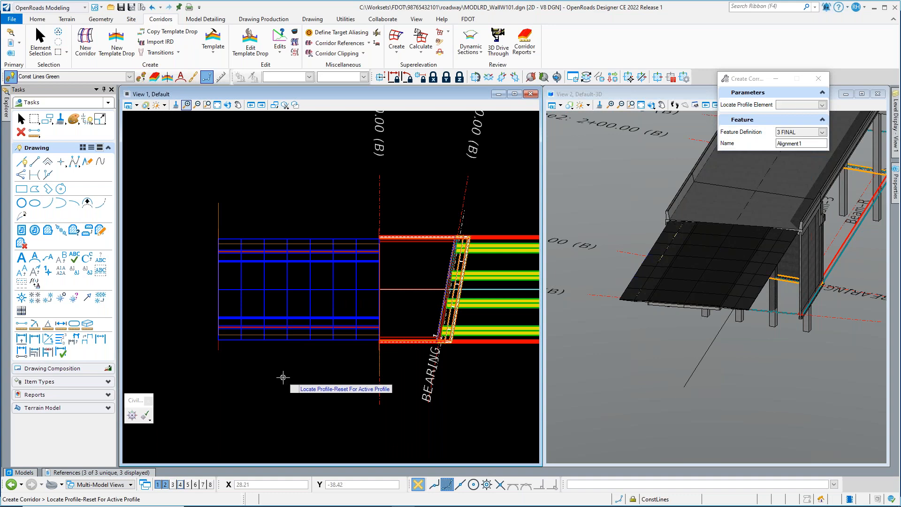
right_click(283, 377)
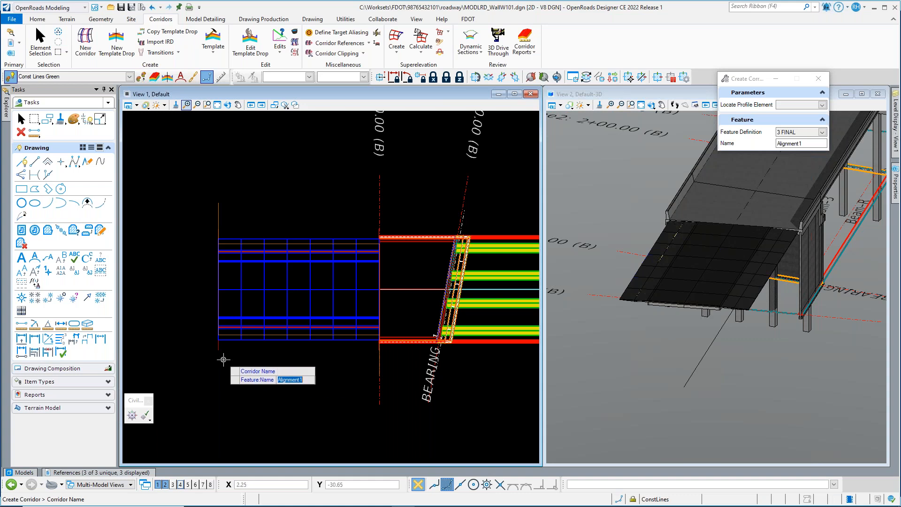
type("_RET_WALL_1")
key("Left")
key("Left")
key("Left")
key("Left")
key("Left")
key("Left")
key("Left")
key("Left")
key("Left")
key("Left")
key("Left")
key("Left")
key("Left")
key("Left")
type("RT")
key("Right")
key("Right")
key("Return")
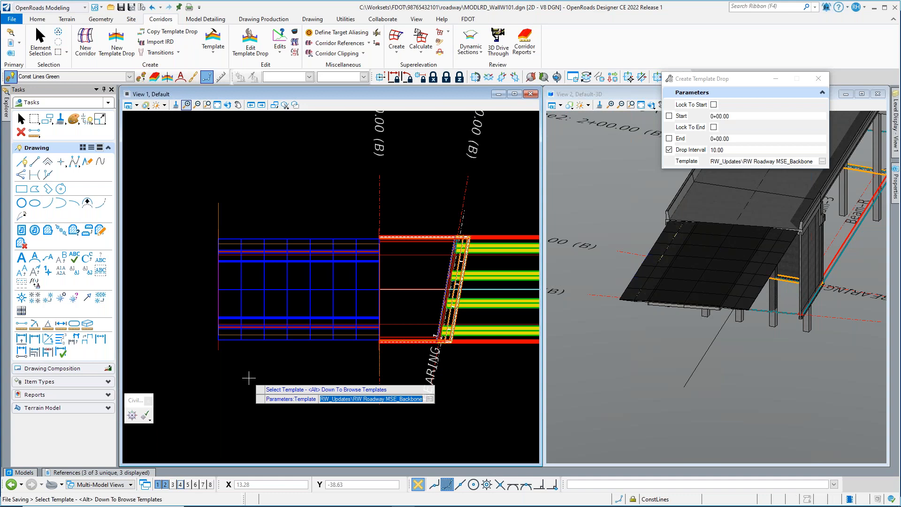
- Apply the RW Roadway MSE_RT template to the new corridor from station 0+00.00 to 0+70.00 at a drop interval of 10.00
key("alt+Down")
left_click(319, 234)
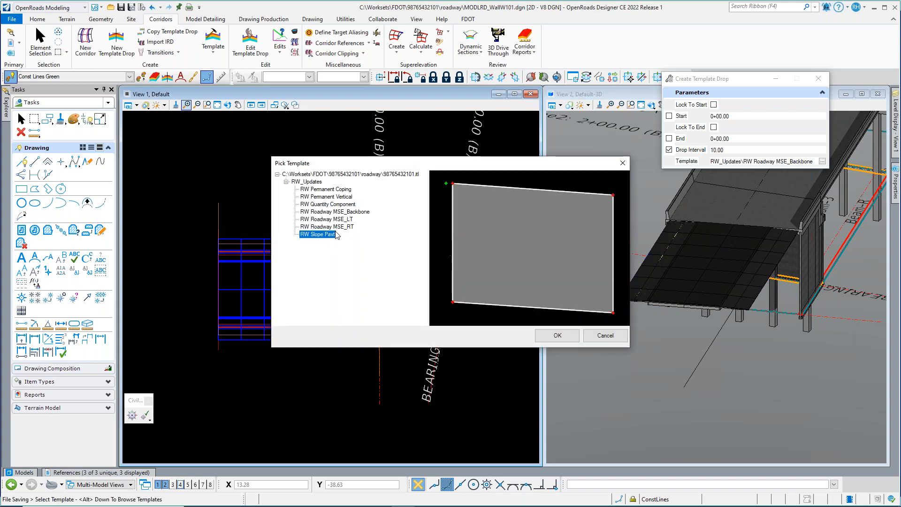
left_click(334, 227)
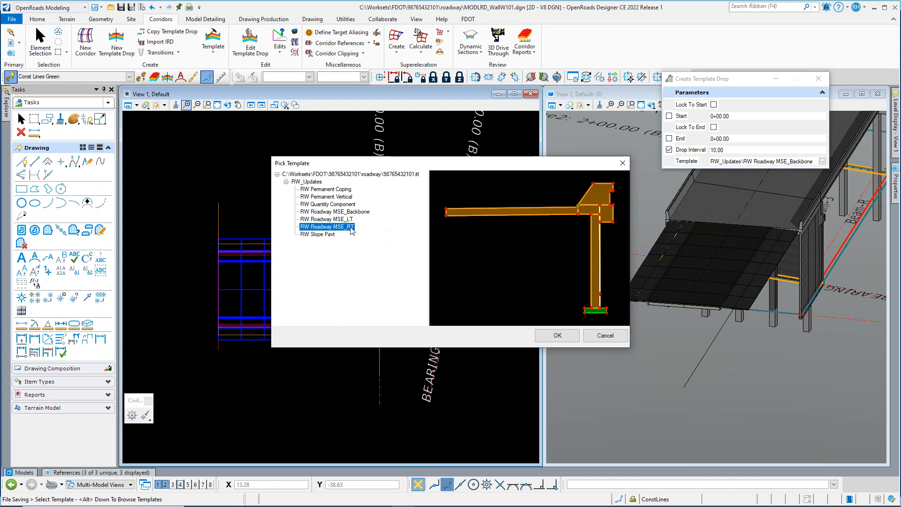
left_click(559, 336)
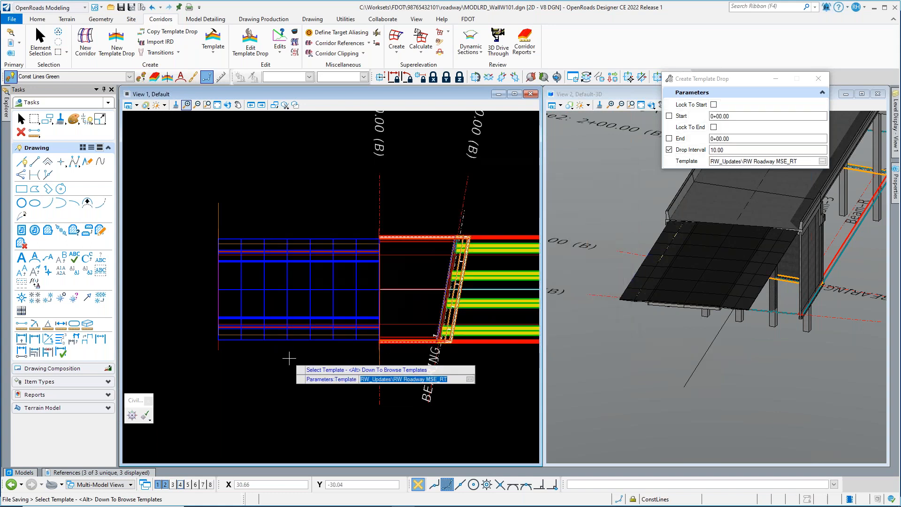
left_click(269, 368)
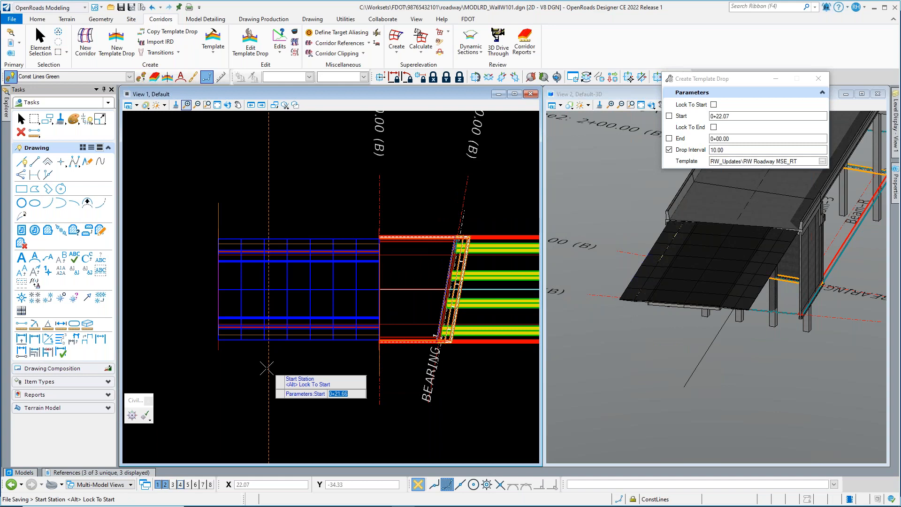
left_click(383, 404)
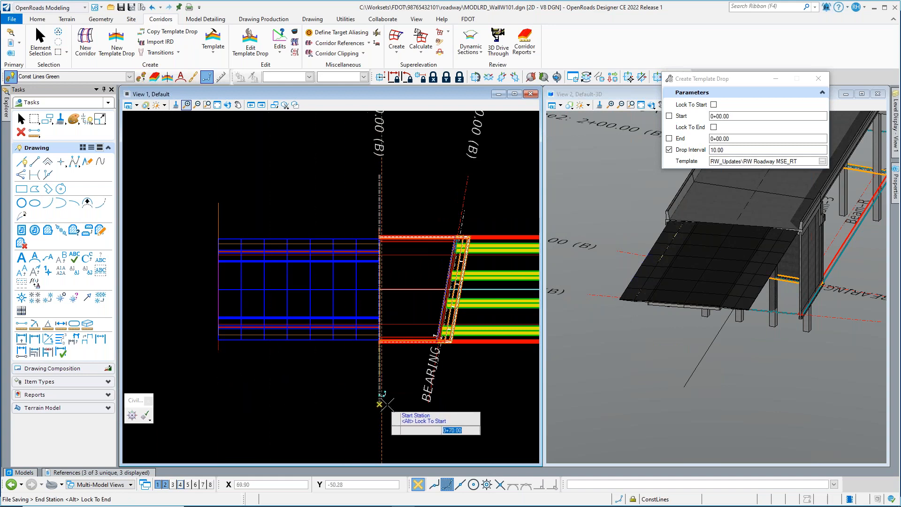
left_click(292, 402)
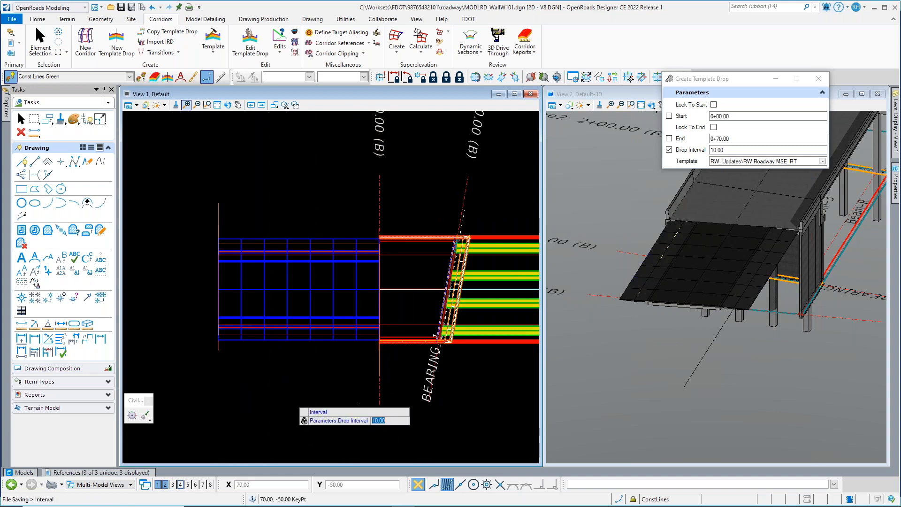
left_click(285, 388)
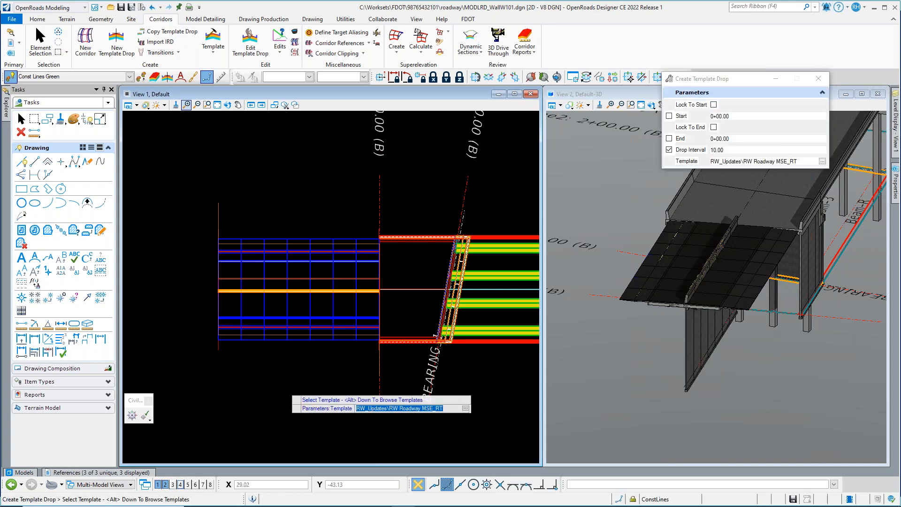
- Examine the new wall section at its free end in the 3D view, end the template drop, and save the file
scroll(735, 272, "up", 5)
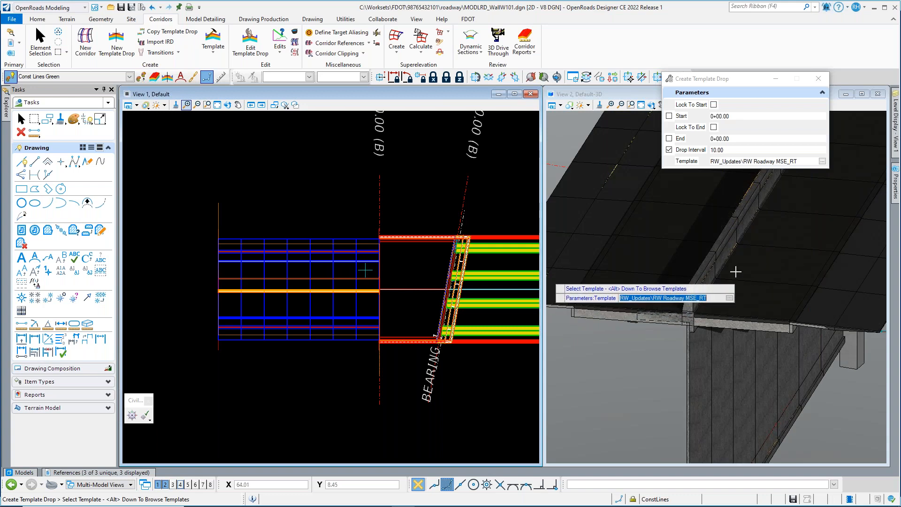
scroll(747, 263, "up", 2)
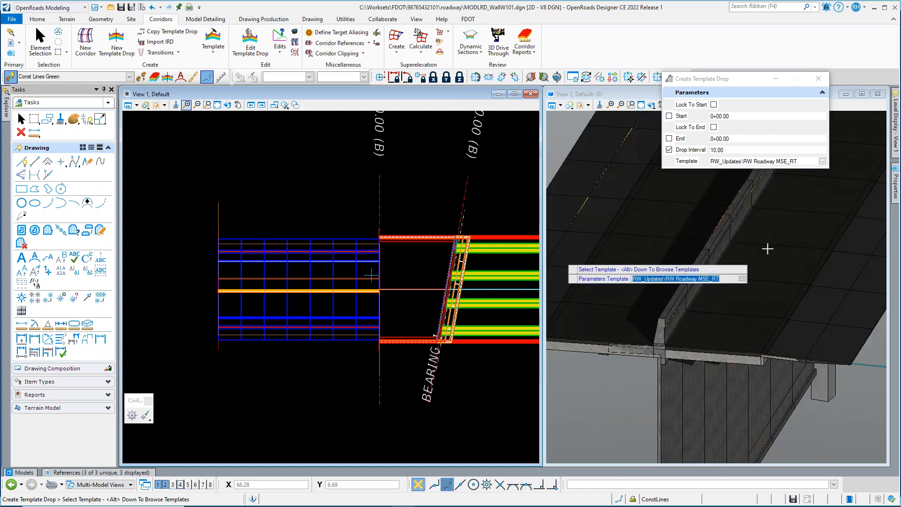
right_click(332, 364)
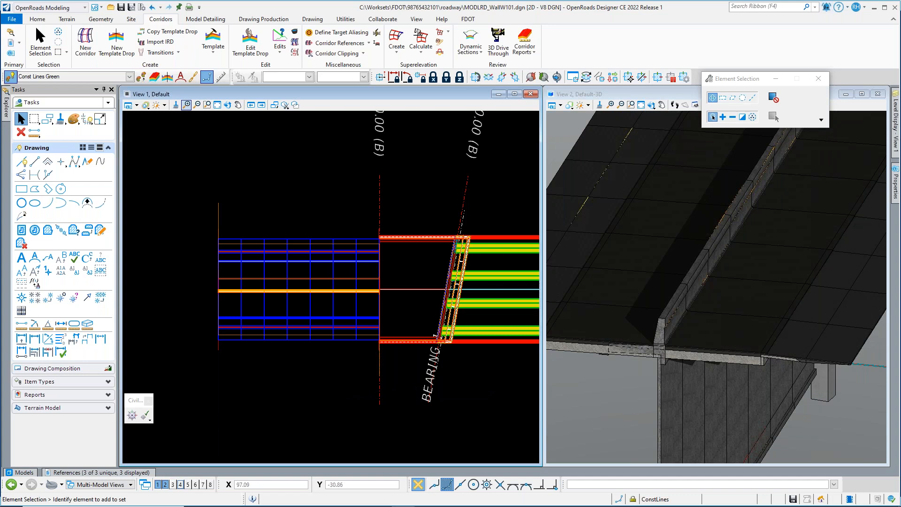
key("ctrl+s")
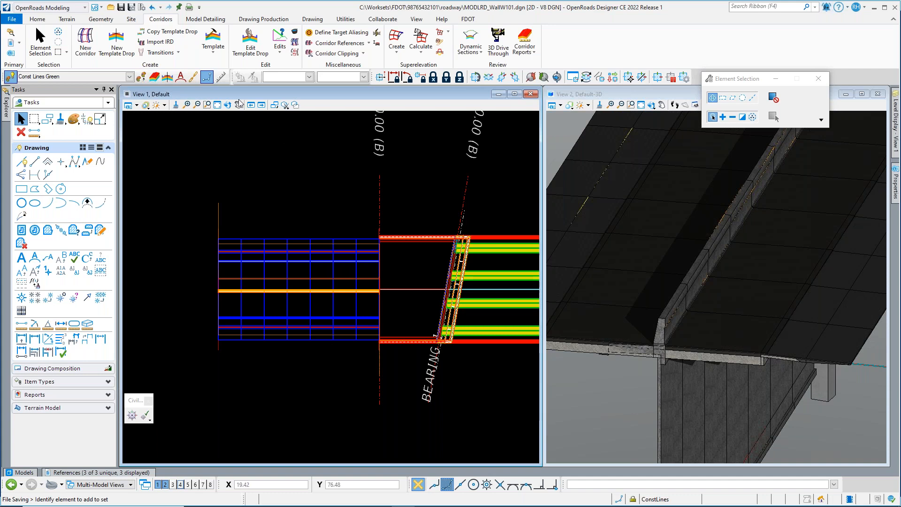
- Start a point control on the right wall corridor from station 0+00.00 to 0+70.00, with the control description RT_RET_WALL_1
left_click(280, 55)
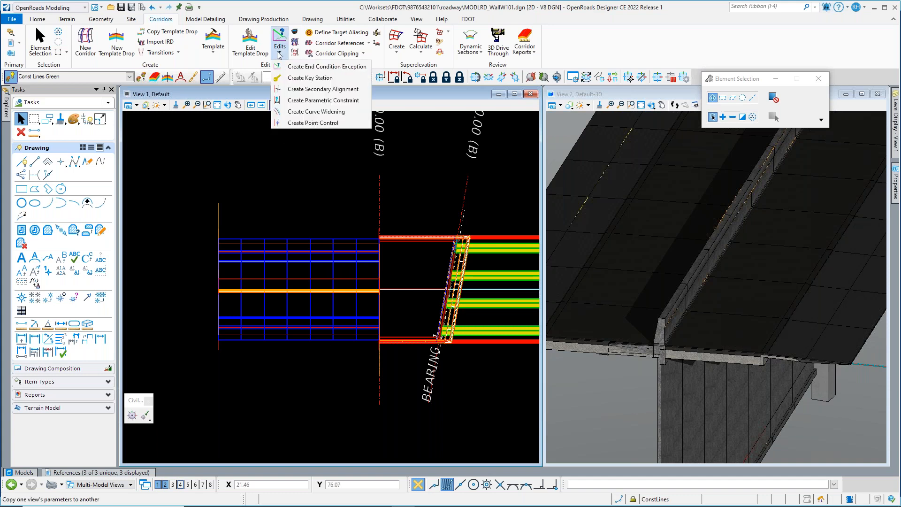
left_click(310, 123)
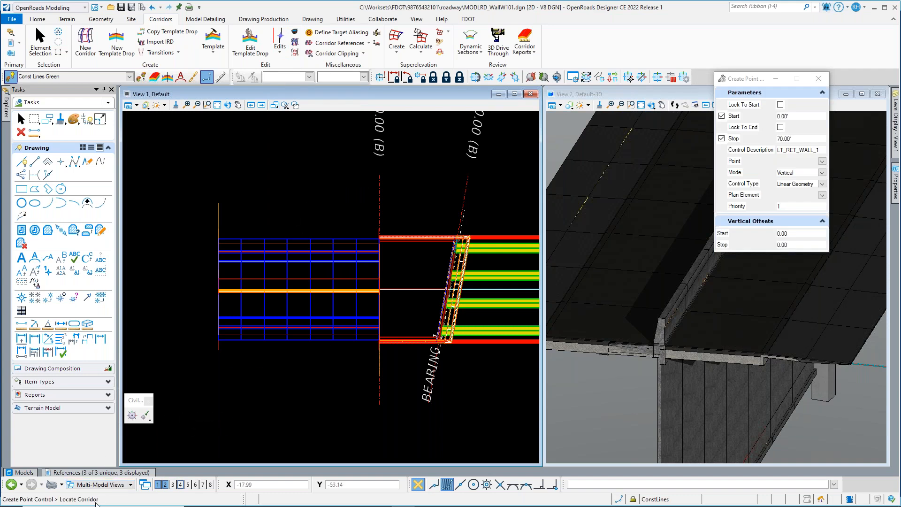
scroll(278, 345, "up", 2)
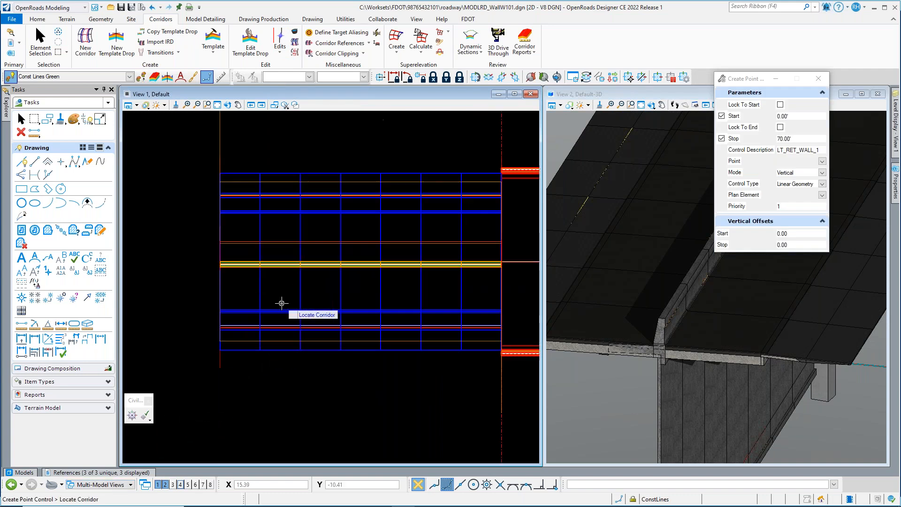
left_click(292, 267)
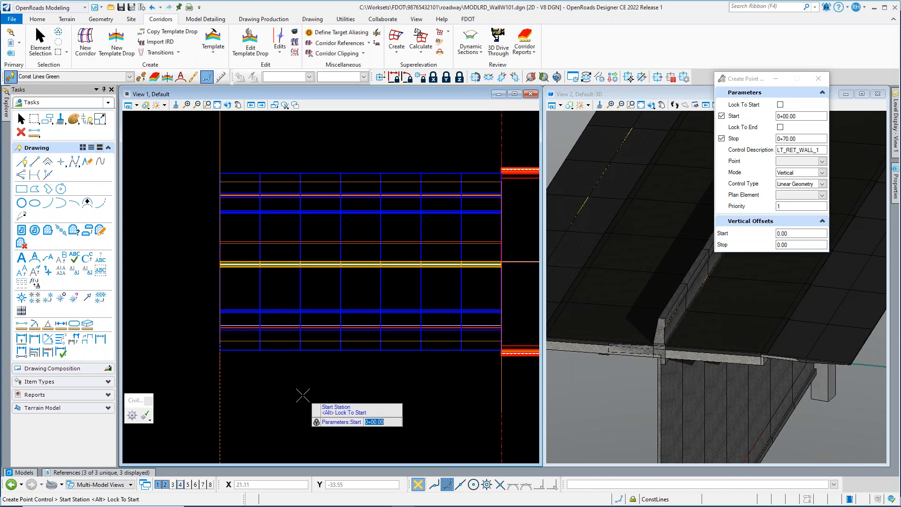
left_click(281, 395)
left_click(439, 394)
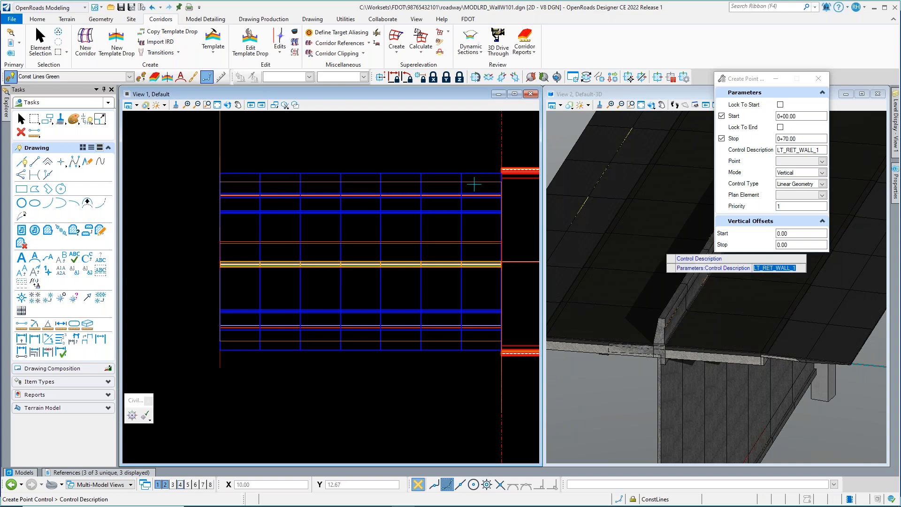
left_click(782, 149)
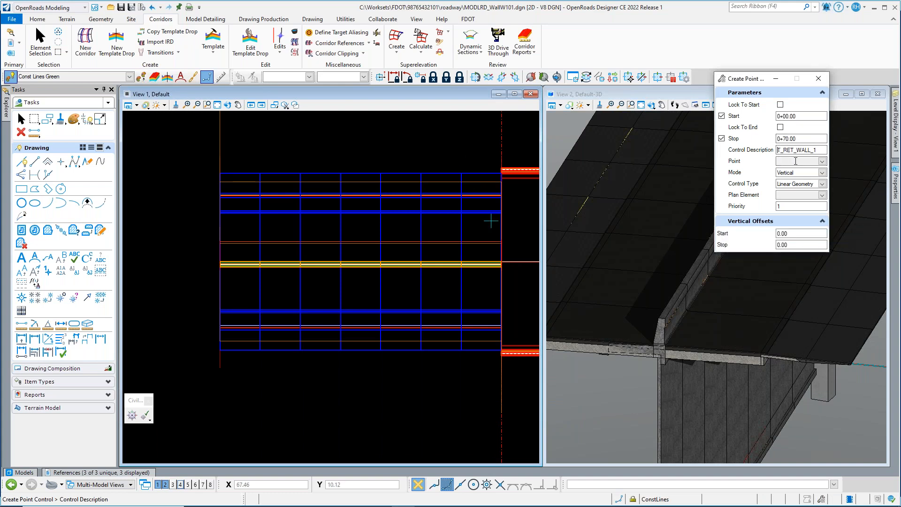
type("R")
- Set the point control's mode to Both, its control type to Corridor Feature, and its reference corridor to Alignment1
left_click(823, 172)
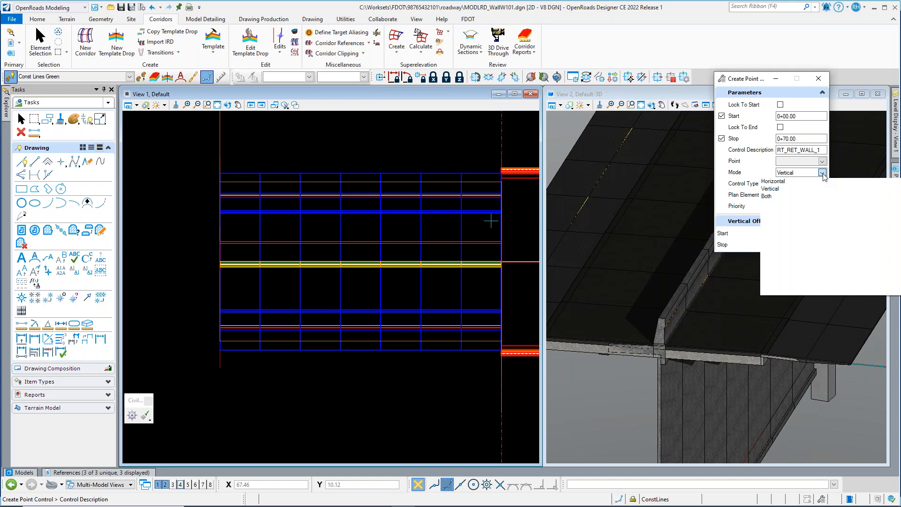
left_click(768, 196)
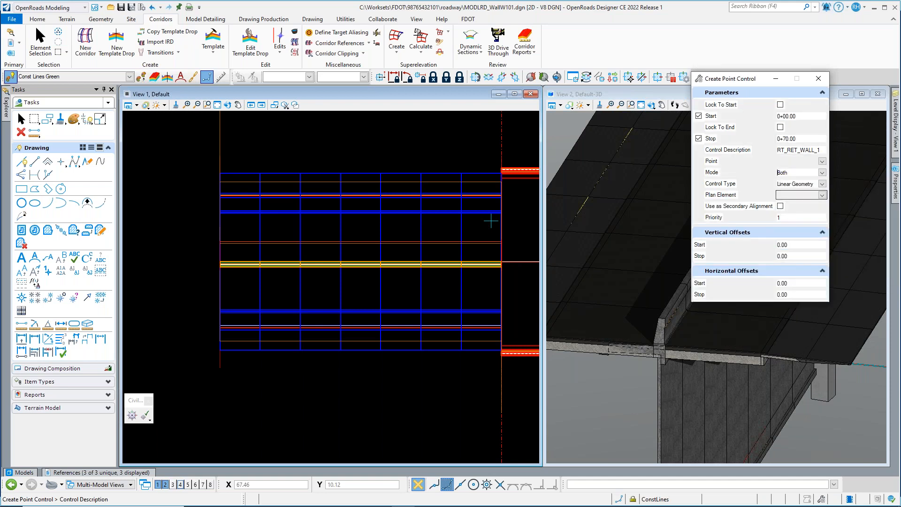
left_click(822, 184)
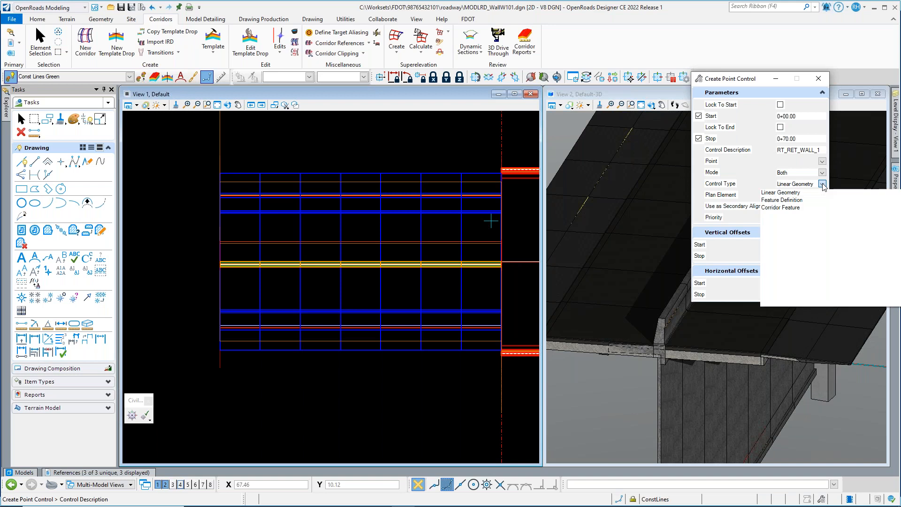
left_click(787, 208)
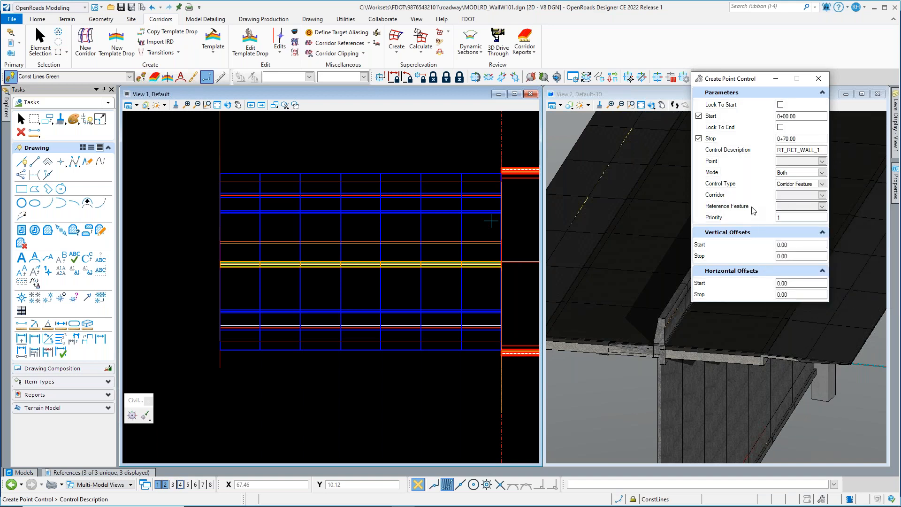
left_click(822, 195)
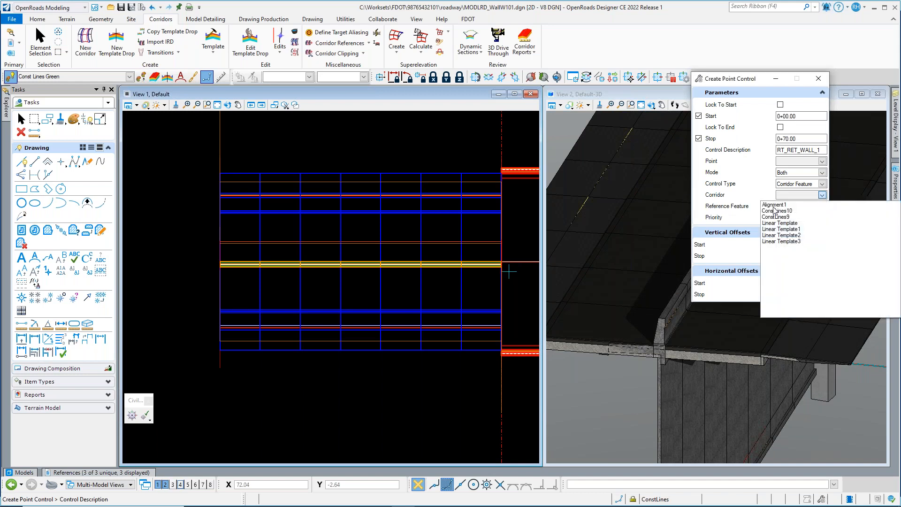
left_click(775, 205)
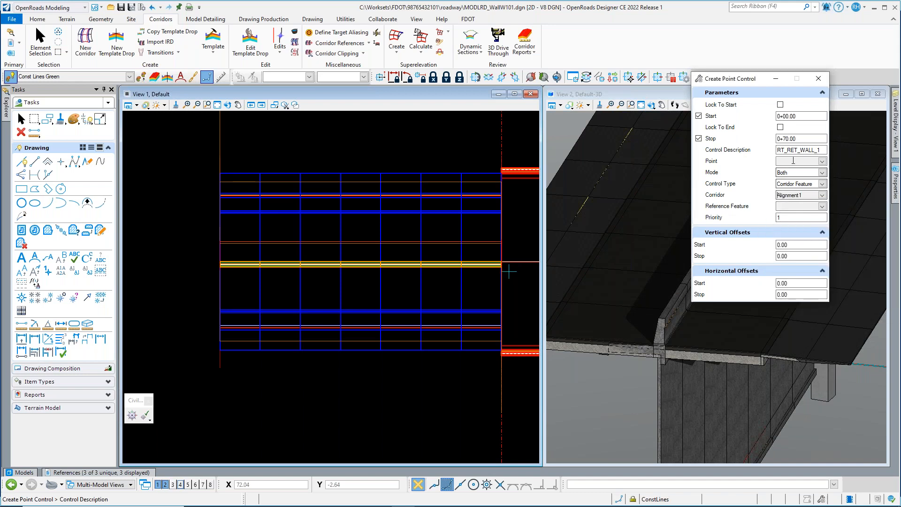
- Choose RT_SHLDR_PVT_IN as the controlled point and accept the Both mode, Corridor Feature type and Alignment1 corridor
left_click(822, 161)
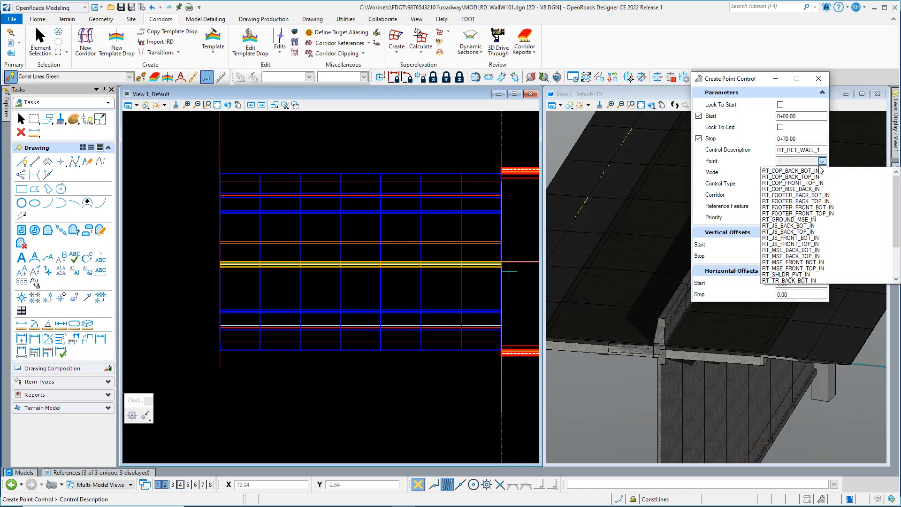
scroll(823, 216, "down", 2)
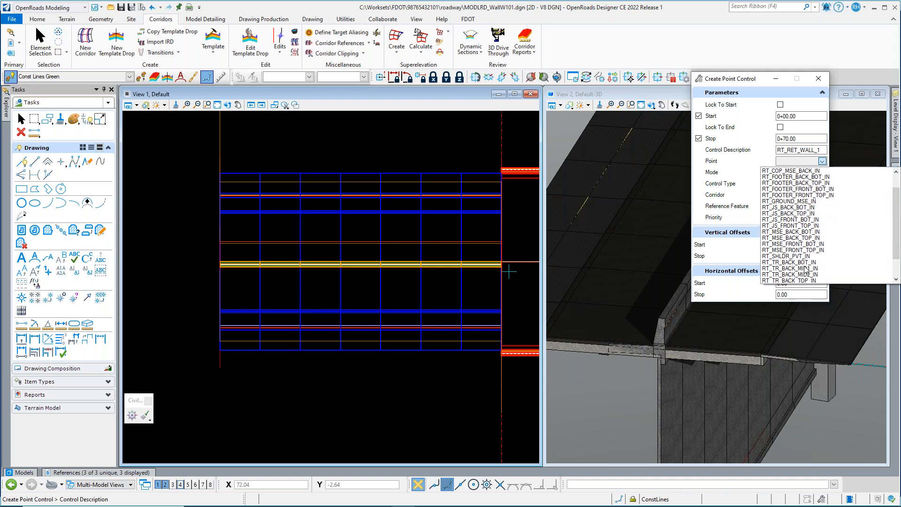
scroll(820, 259, "down", 1)
scroll(820, 259, "up", 5)
scroll(820, 252, "down", 2)
left_click(803, 256)
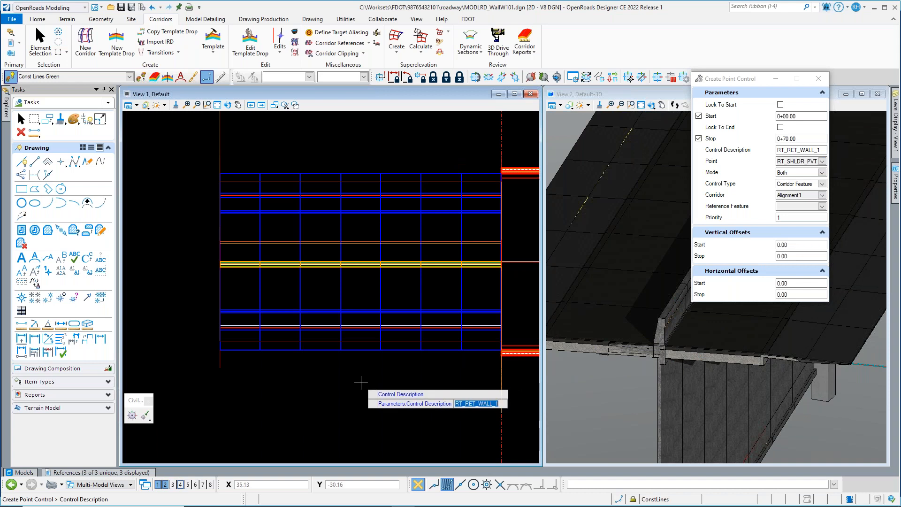
left_click(331, 386)
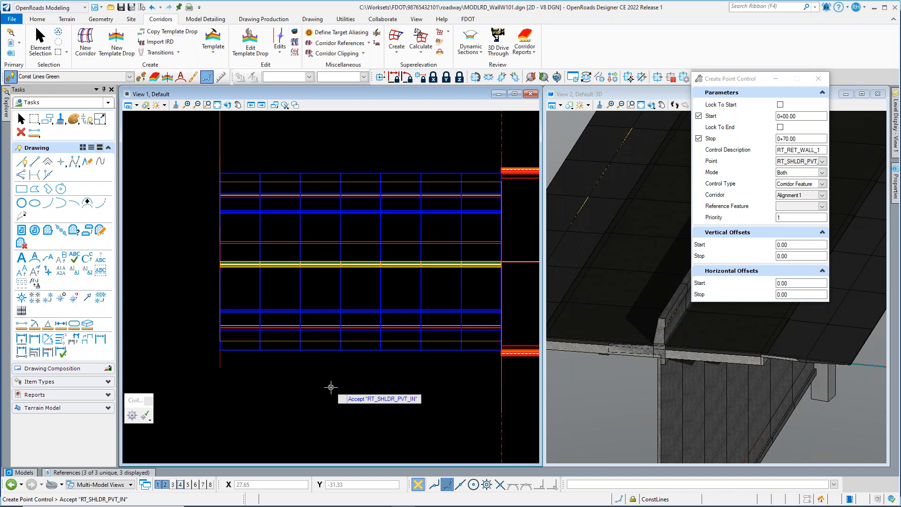
left_click(331, 387)
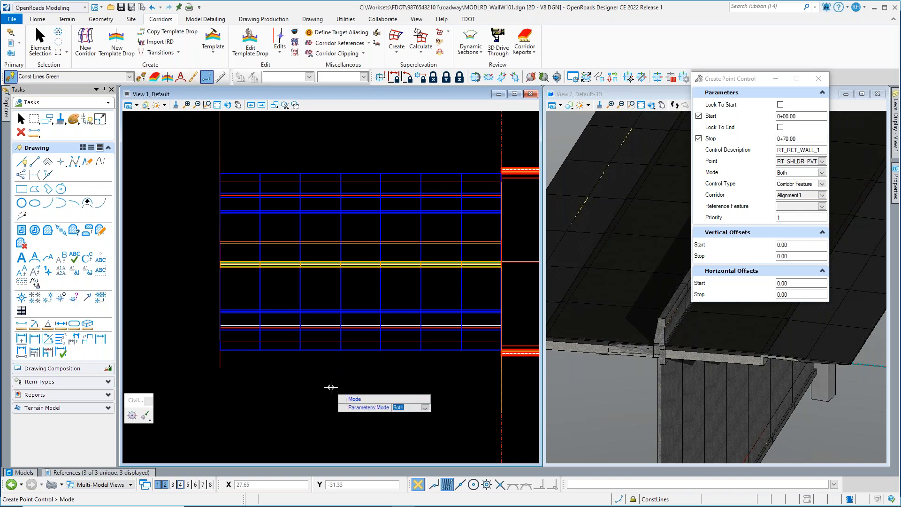
left_click(331, 388)
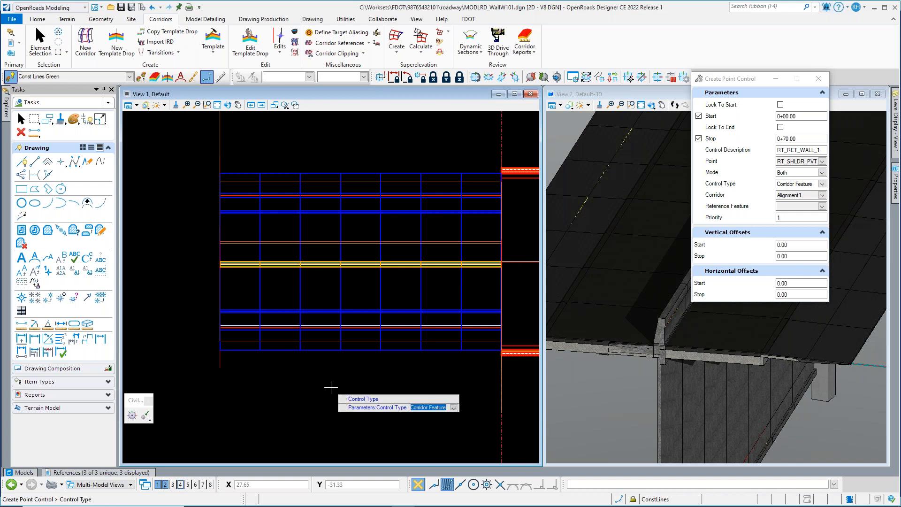
left_click(331, 387)
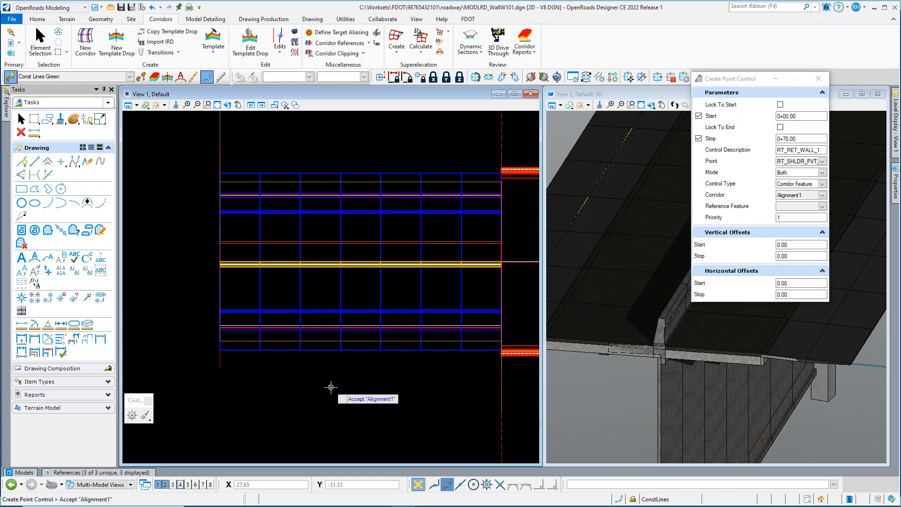
left_click(331, 387)
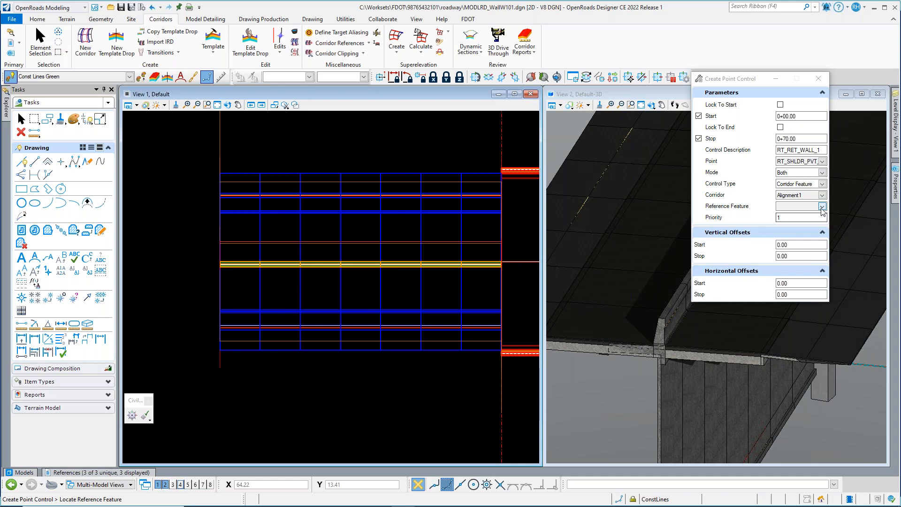
- Use RT_SHLDR_PVT_TOP_OUT as the reference feature and create the point control with priority 1 and 0.00 vertical and horizontal offsets
left_click(822, 208)
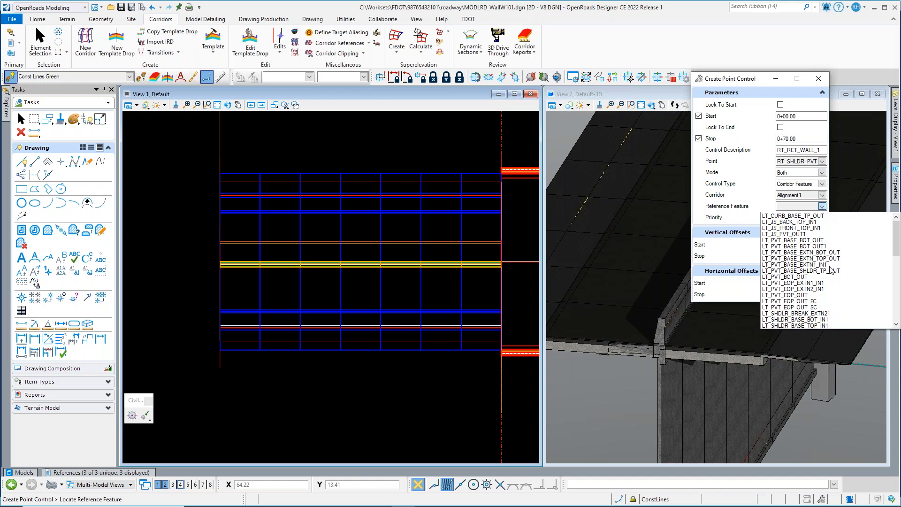
scroll(837, 300, "down", 10)
scroll(837, 285, "down", 1)
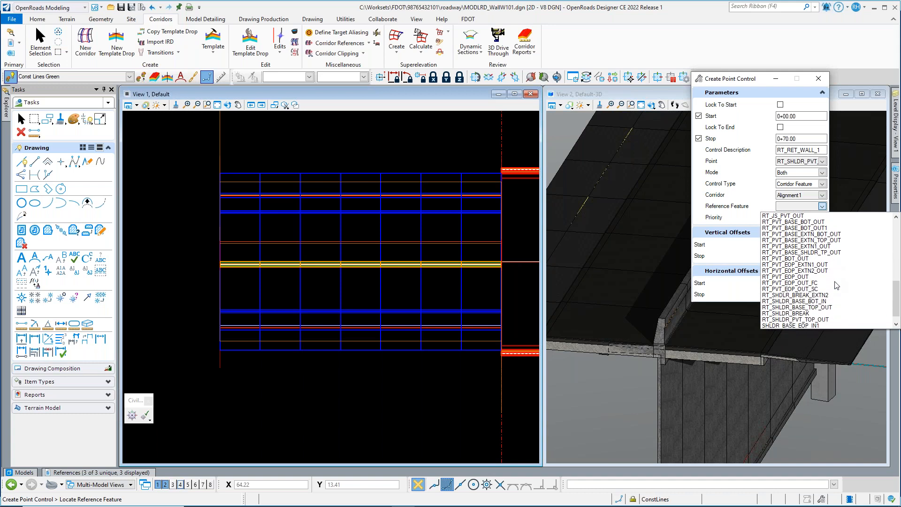
left_click(811, 320)
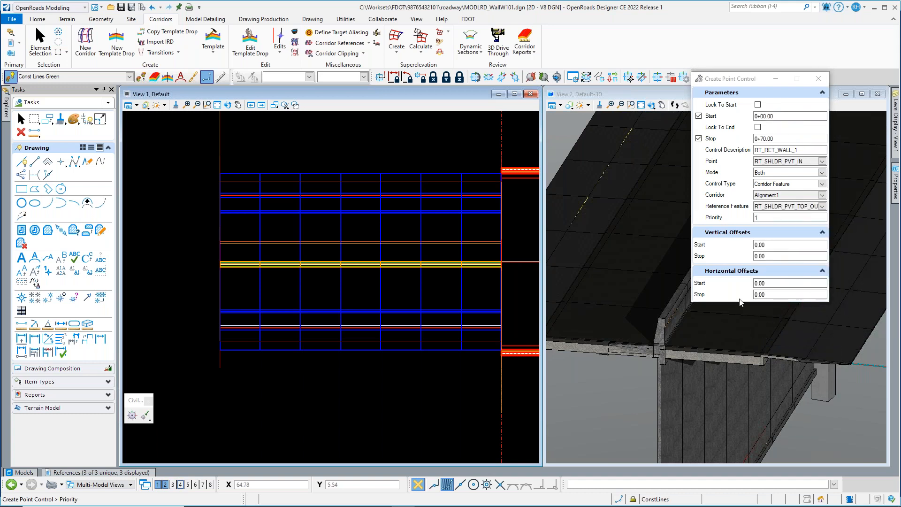
scroll(796, 356, "up", 3)
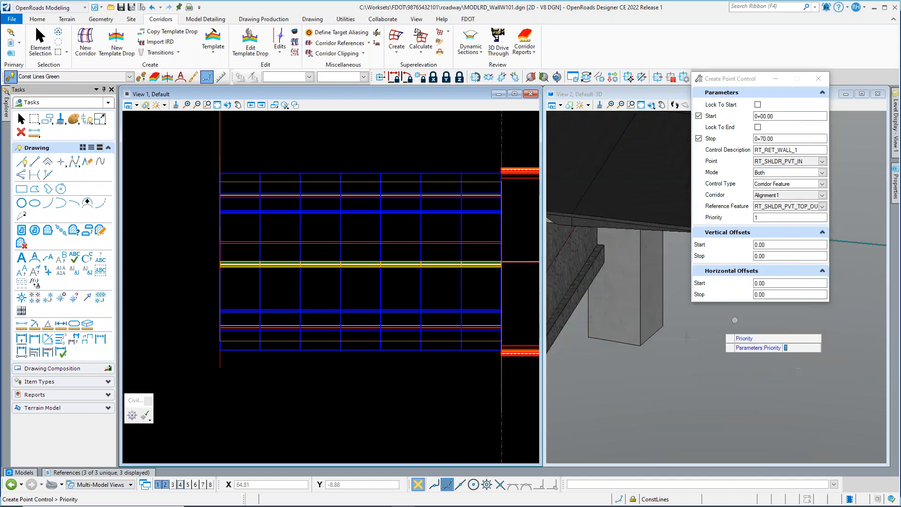
scroll(686, 242, "up", 4)
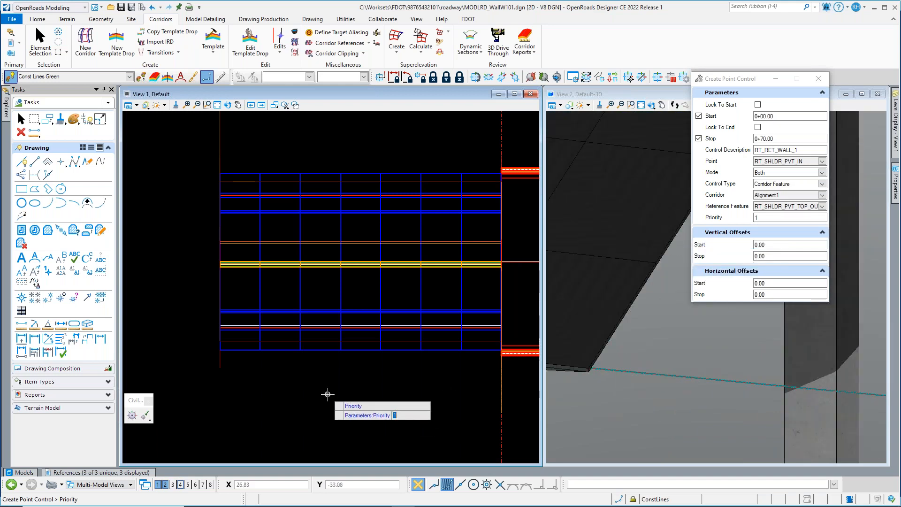
key("Return")
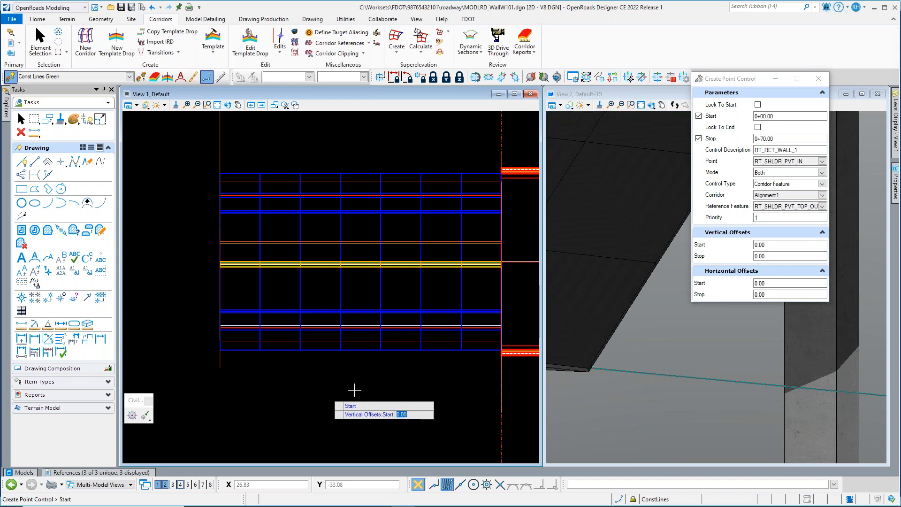
left_click_drag(735, 83, 833, 215)
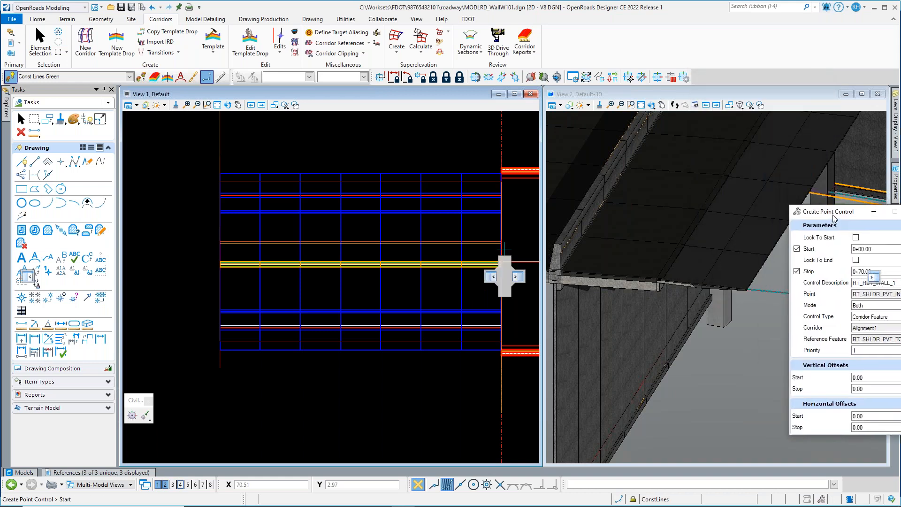
left_click(366, 372)
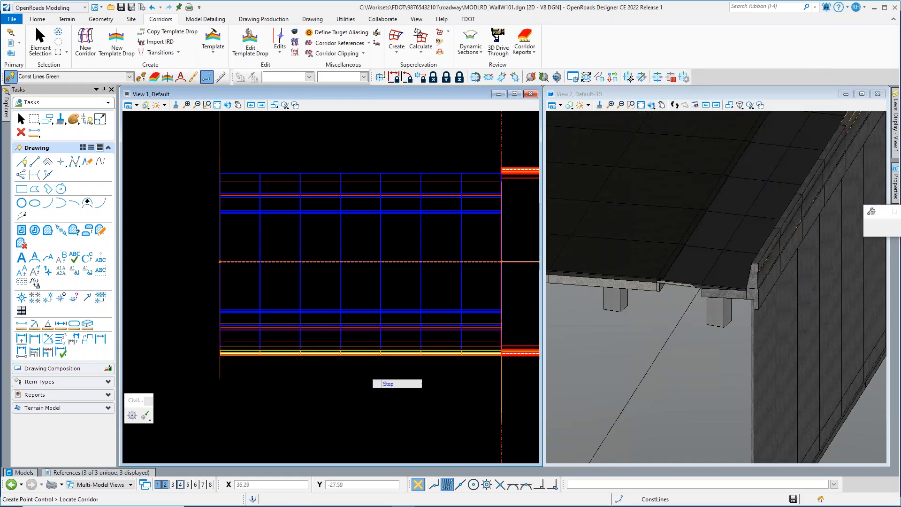
- Save the file and end the point control command
scroll(687, 296, "up", 6)
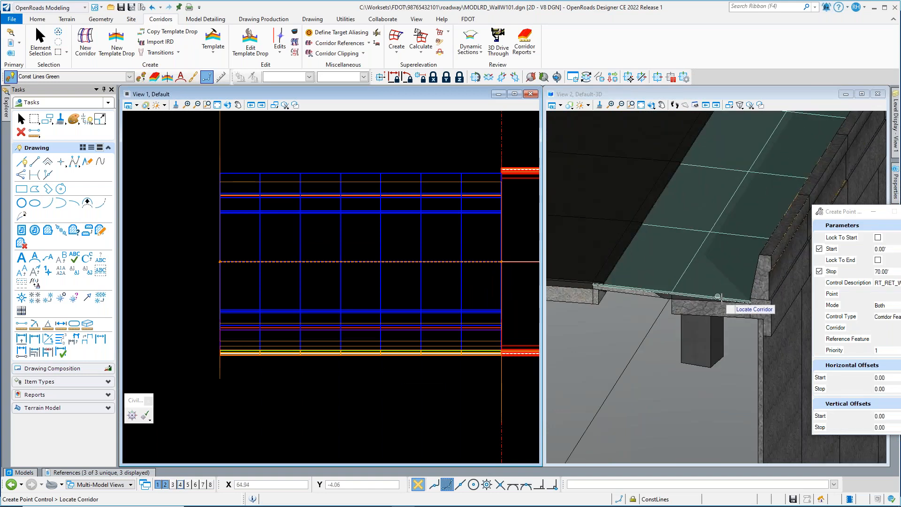
scroll(687, 296, "down", 5)
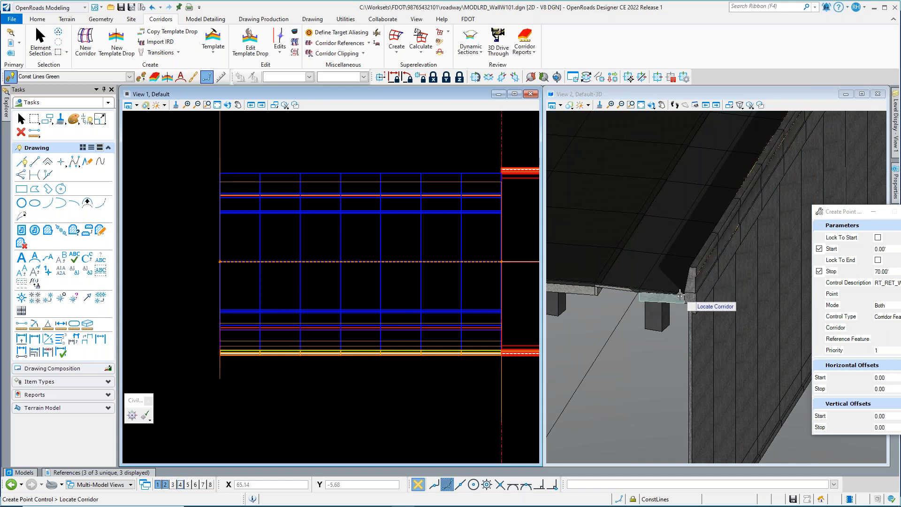
scroll(657, 306, "down", 2)
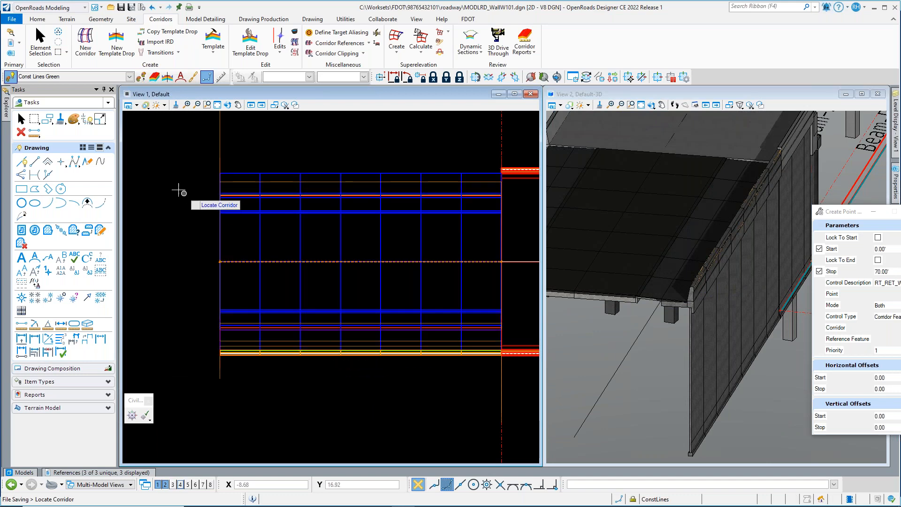
right_click(170, 176)
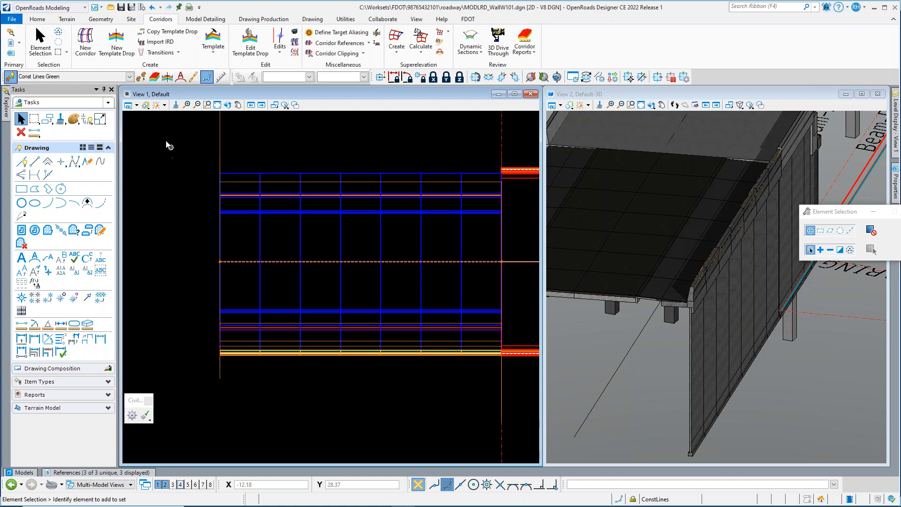
- Create a 3 FINAL corridor along the Alignment1 baseline using its active profile and name it LT_RET_WALL_1
left_click(87, 43)
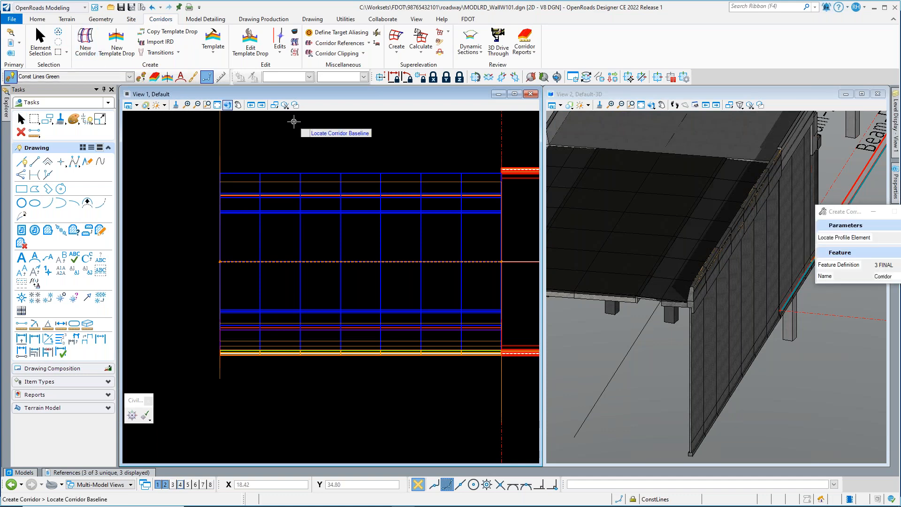
left_click(325, 261)
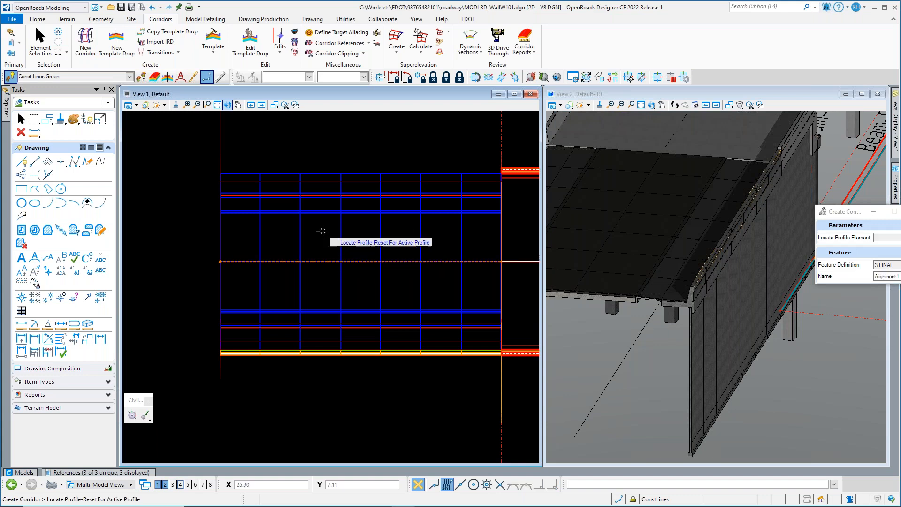
right_click(325, 232)
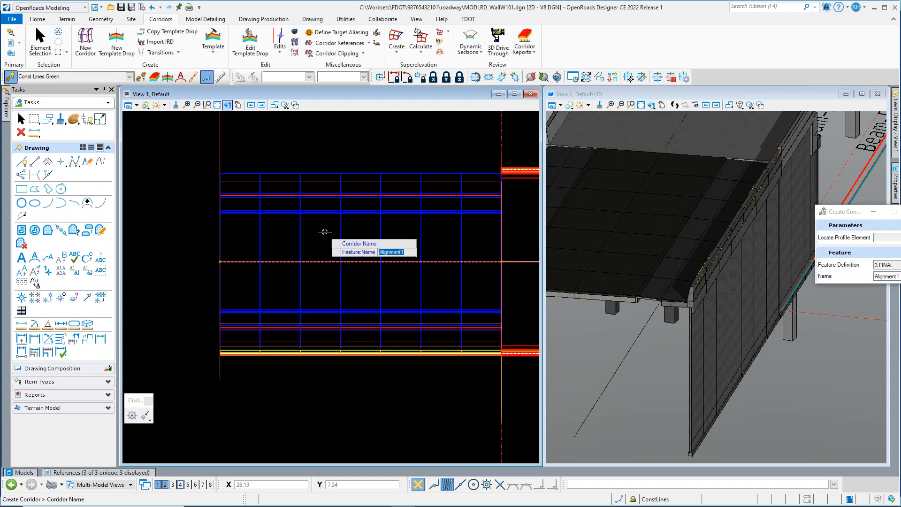
type("_RET_WALL_1")
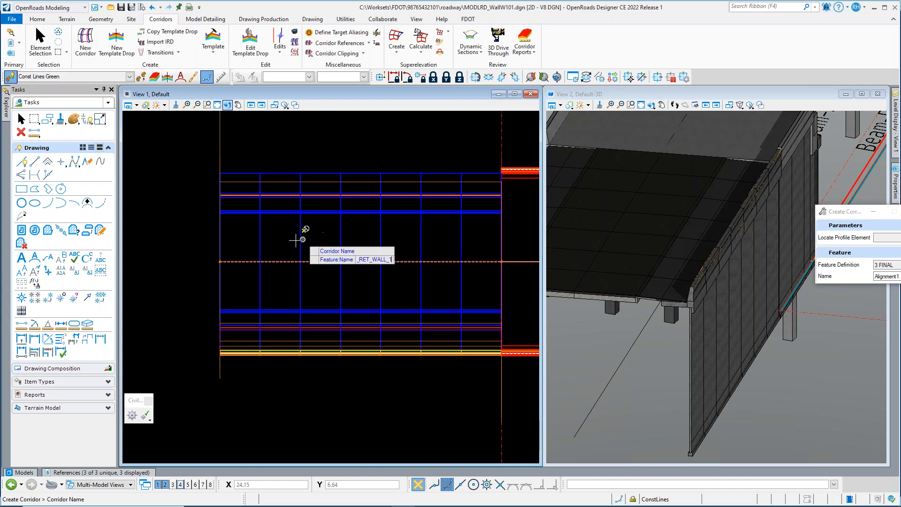
left_click_drag(855, 212, 720, 216)
key("Home")
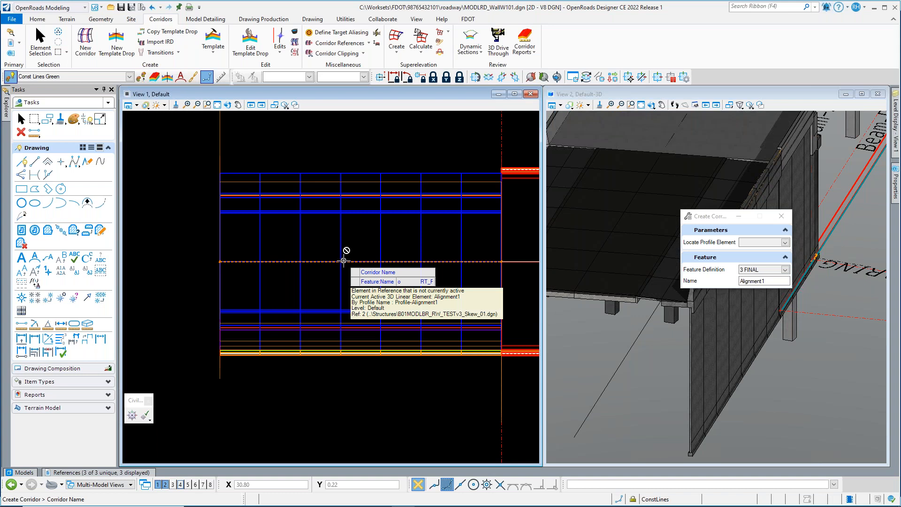
type("L")
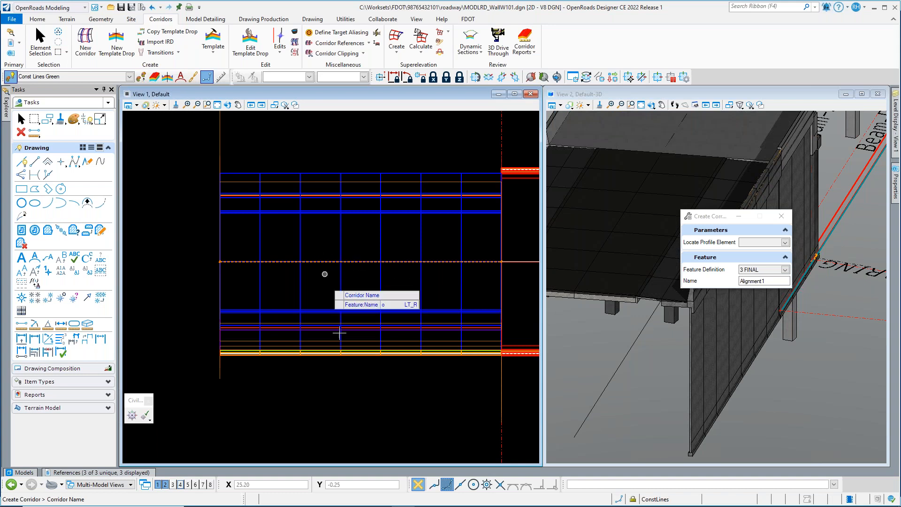
key("Return")
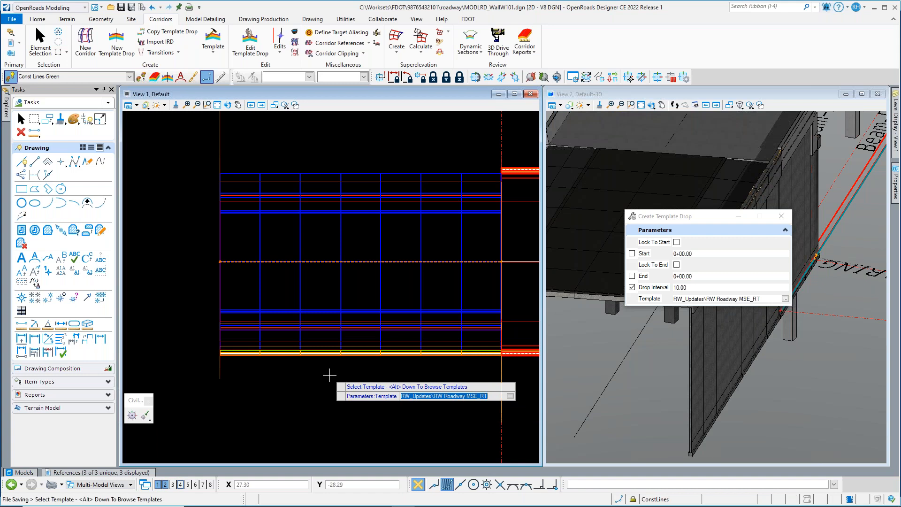
- Drop the RW Roadway MSE_LT template on the new corridor from 0+00.00 to 0+70.00 at a 10.00 interval and end the command
key("alt+Down")
left_click(340, 219)
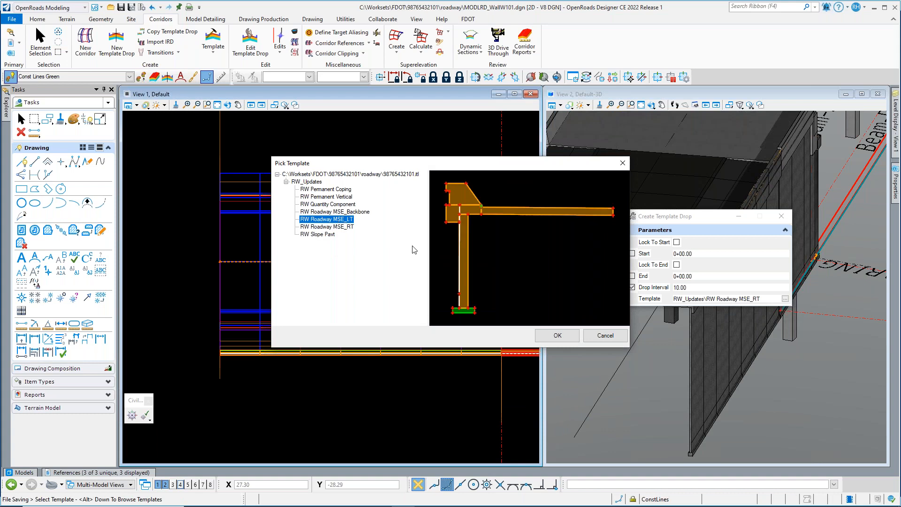
left_click(558, 336)
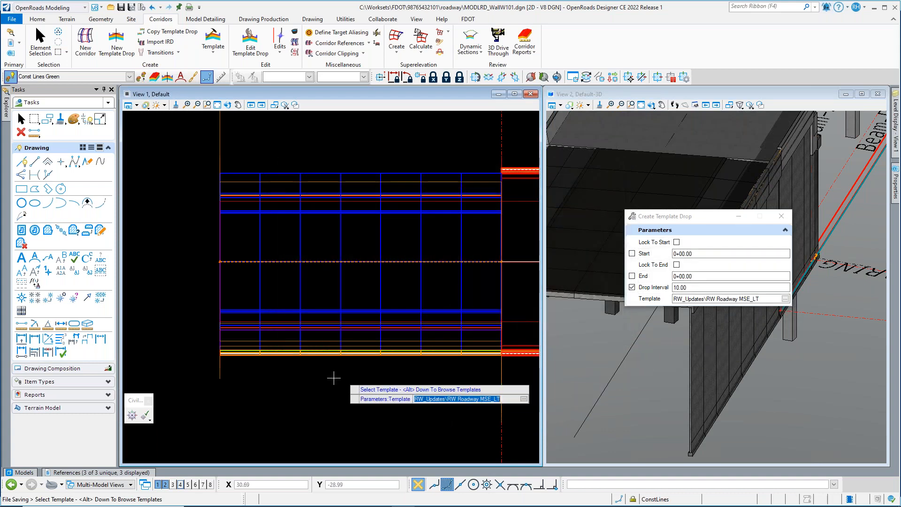
left_click(261, 386)
left_click(199, 401)
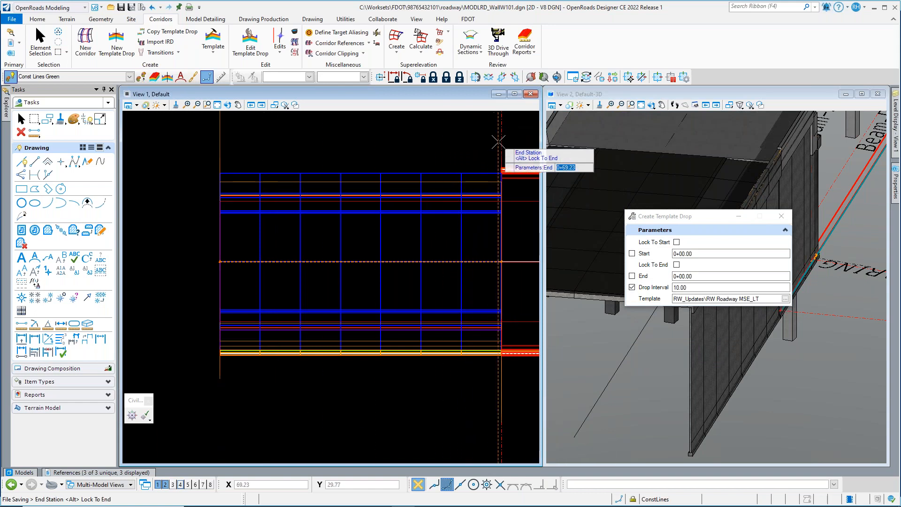
scroll(418, 192, "down", 2)
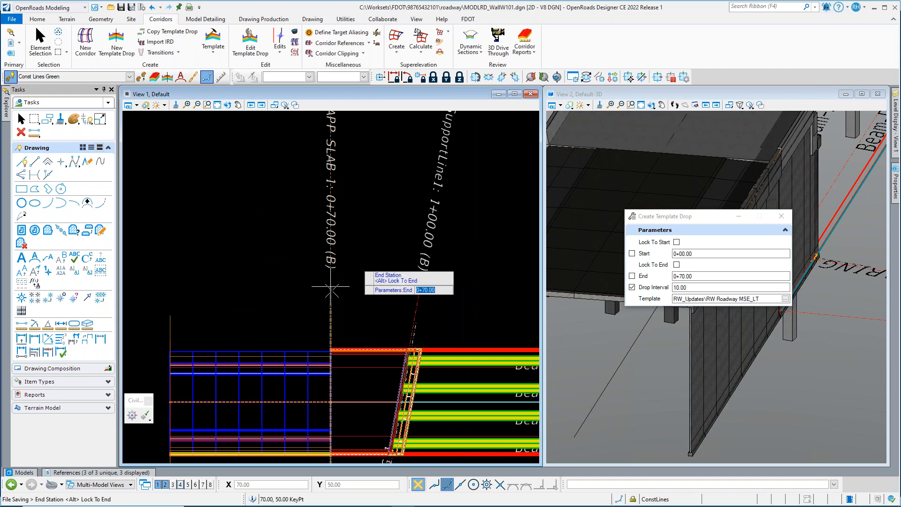
left_click(276, 319)
left_click(264, 306)
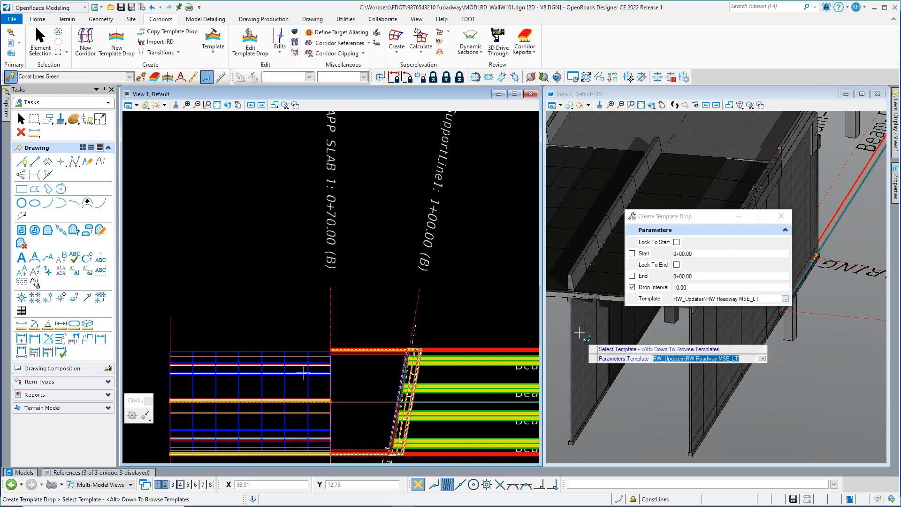
left_click(487, 301)
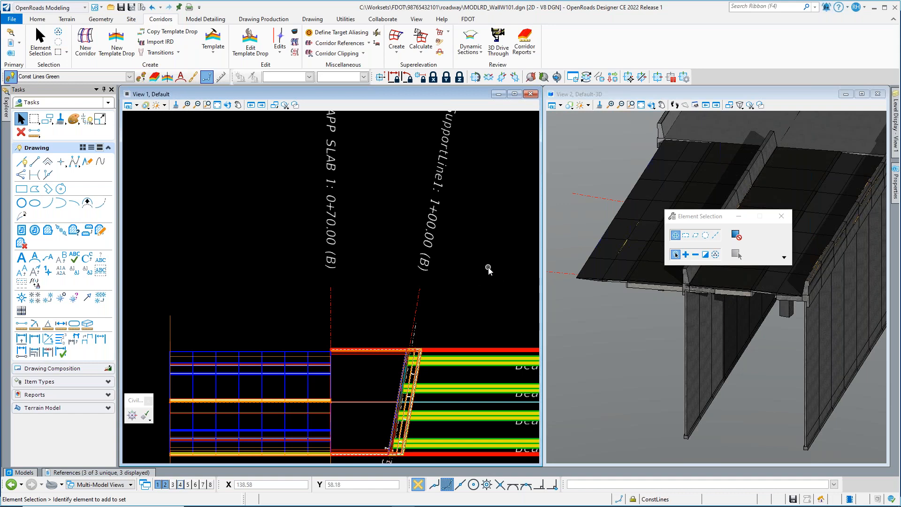
- Start a point control on the left retaining wall corridor, spanning stations 0+00.00 to 0+70.00
left_click(283, 55)
left_click(307, 125)
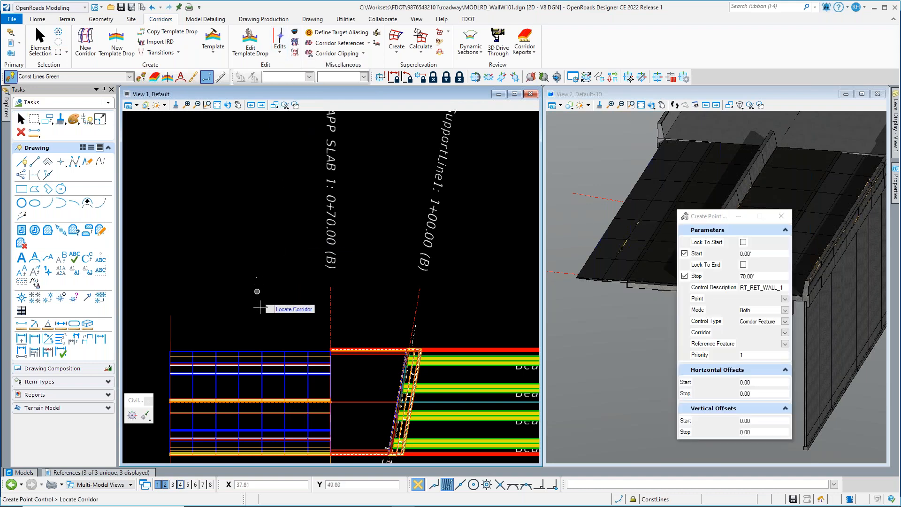
mouse_move(241, 394)
middle_mouse_down()
mouse_move(328, 322)
mouse_move(331, 281)
middle_mouse_up()
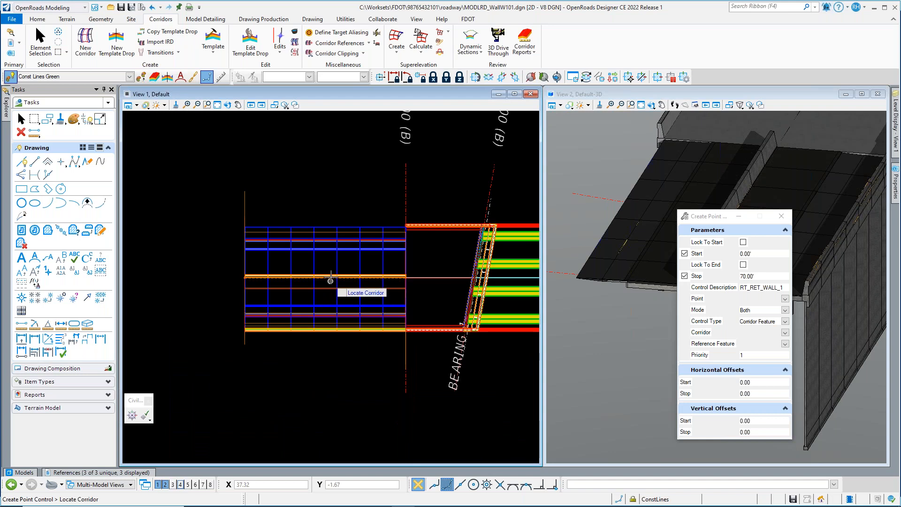
scroll(330, 280, "up", 2)
left_click(322, 311)
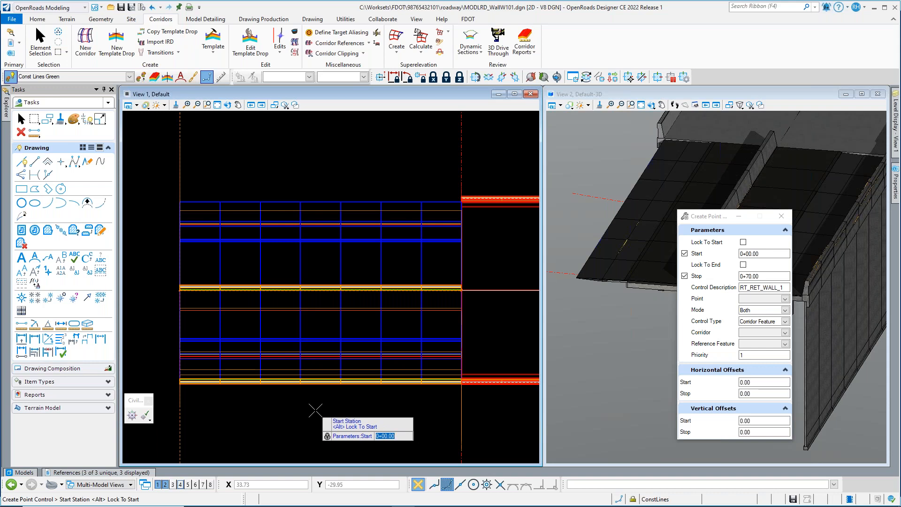
key("Return")
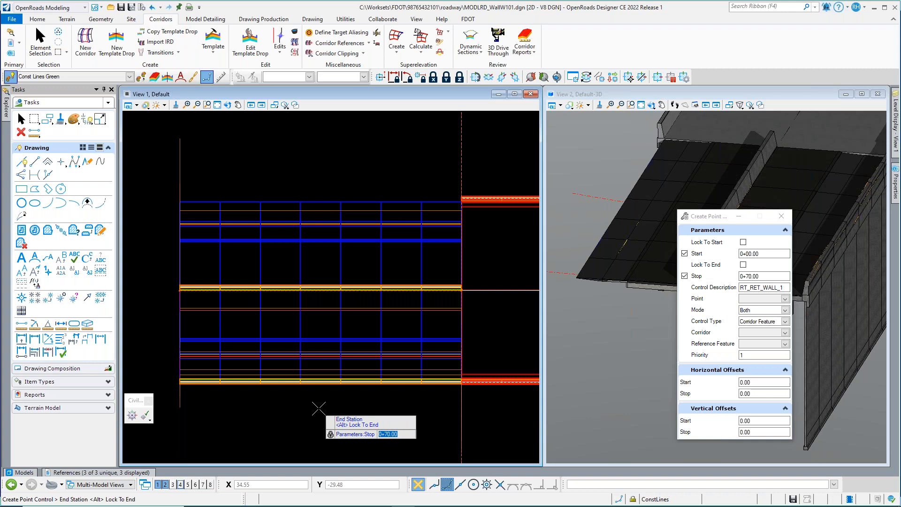
key("Return")
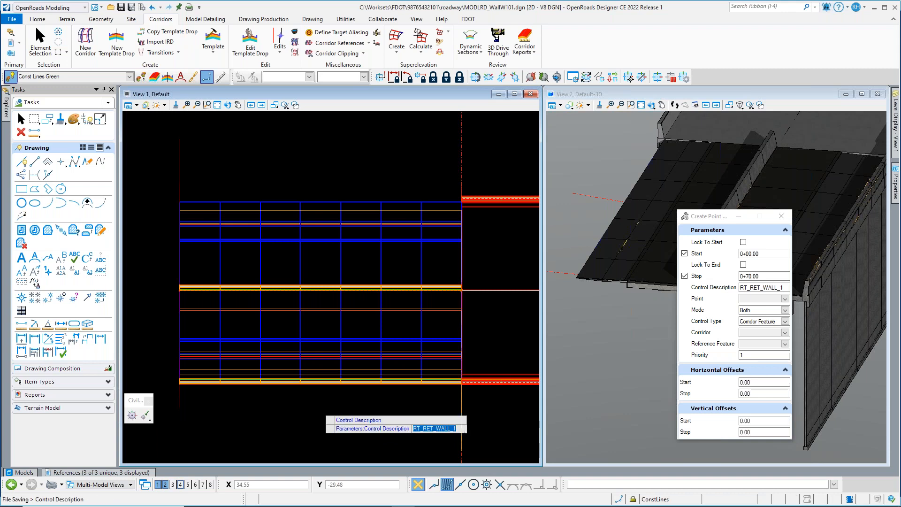
- Set the point control's description to LT_RET_WALL_1
key("Home")
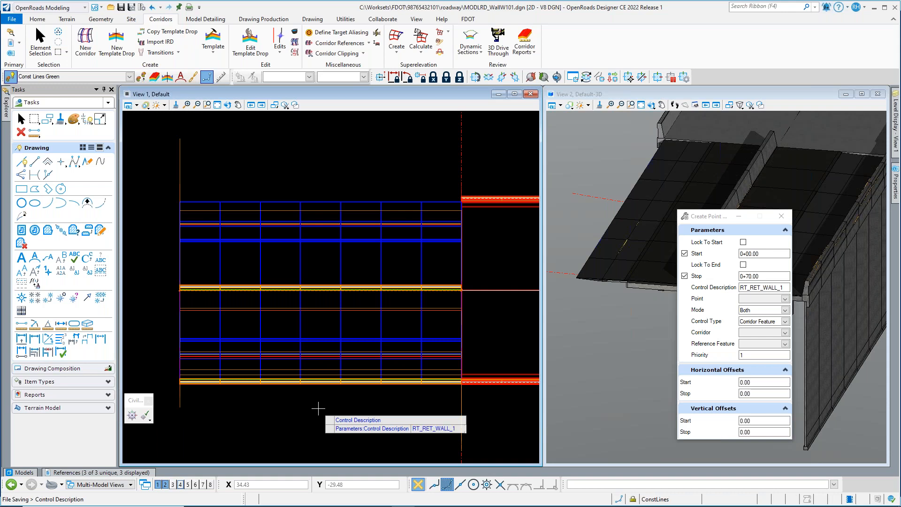
key("Delete")
type("L")
key("Return")
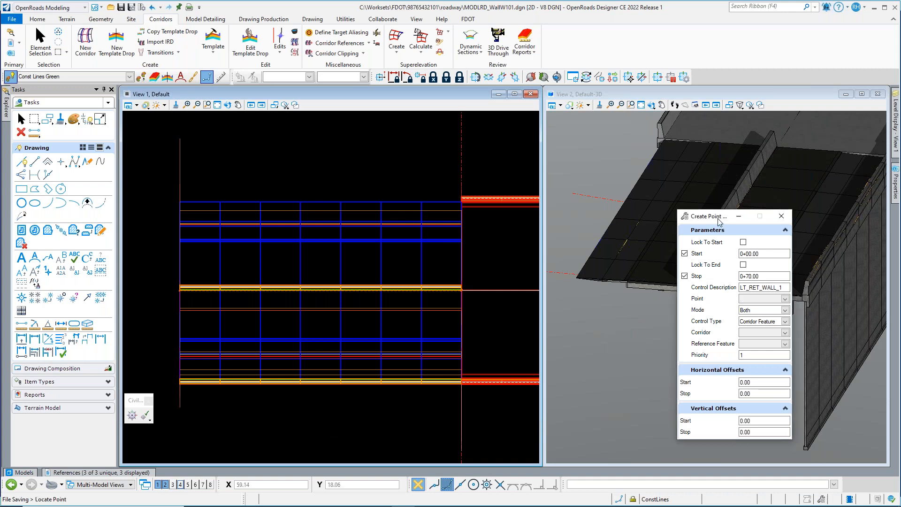
- Set the reference corridor to Alignment1 and the controlled point to LT_SHLDR_PVT_IN, accepting the Both mode and Corridor Feature type
left_click_drag(720, 220, 705, 217)
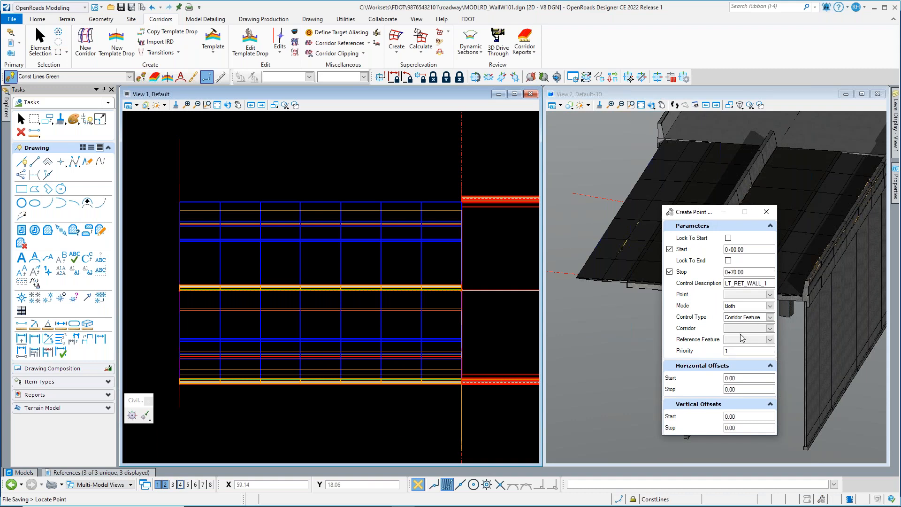
left_click(770, 328)
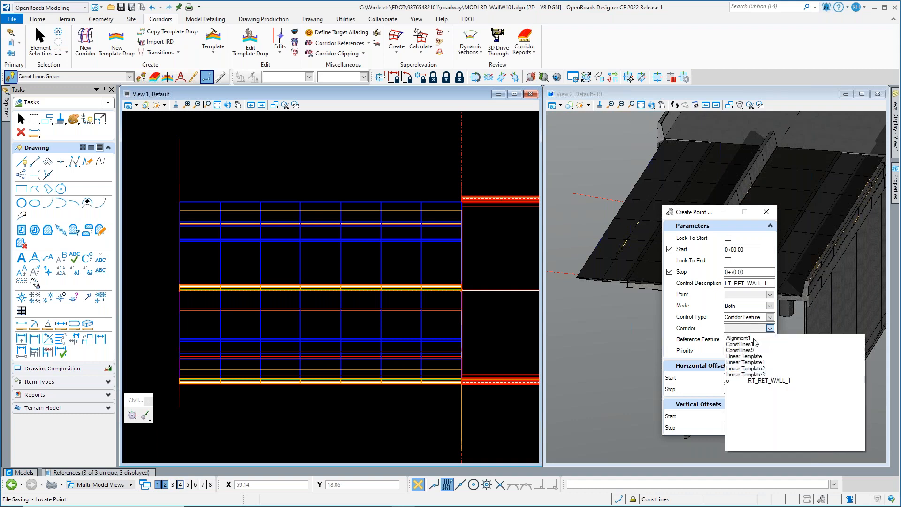
left_click(747, 339)
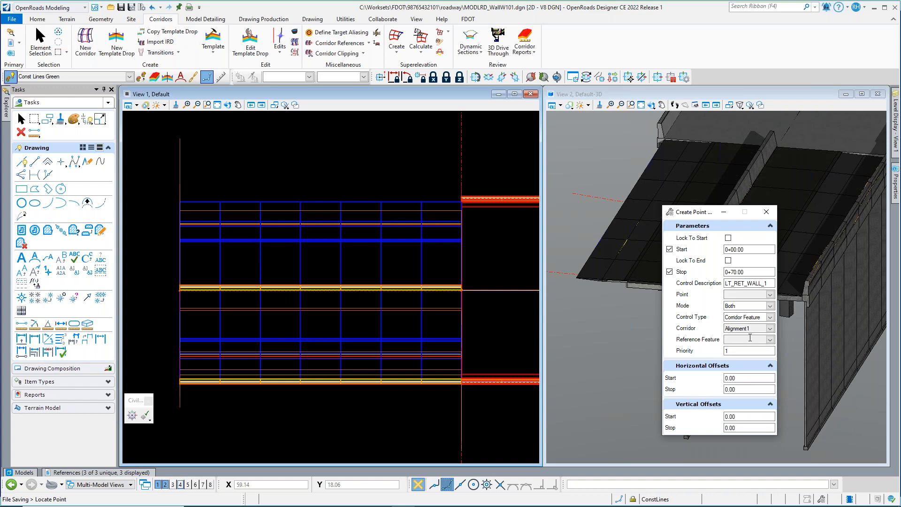
left_click(770, 296)
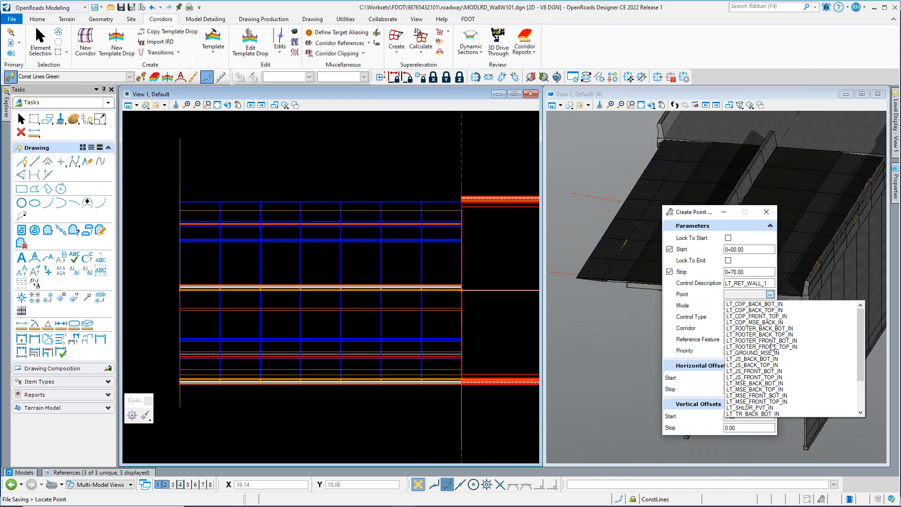
left_click(751, 408)
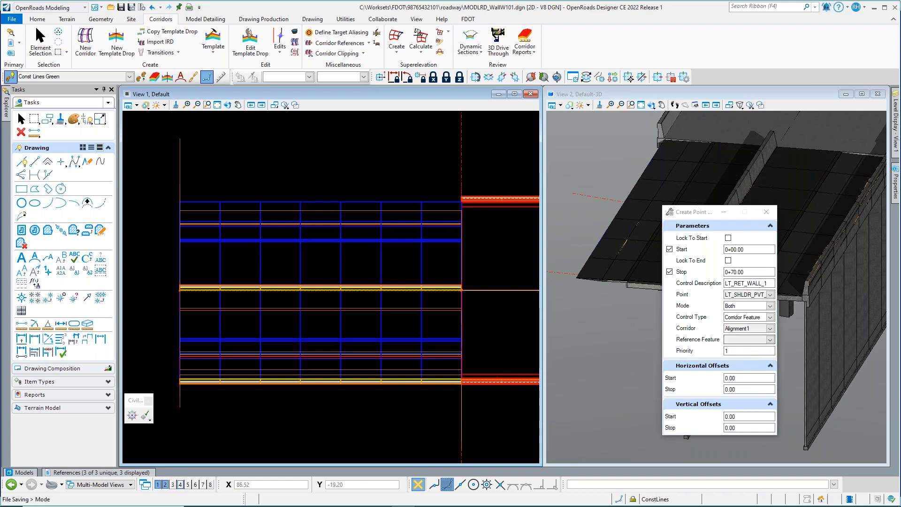
left_click(345, 419)
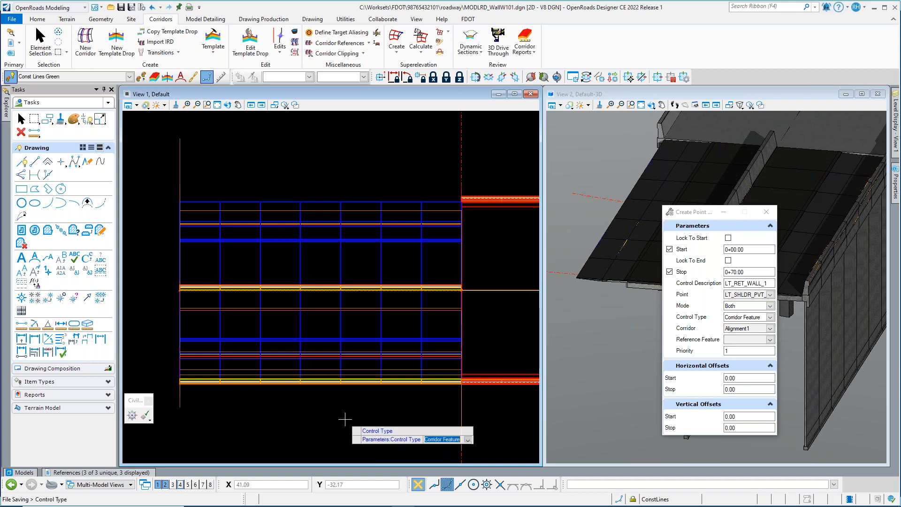
left_click(345, 420)
left_click(345, 419)
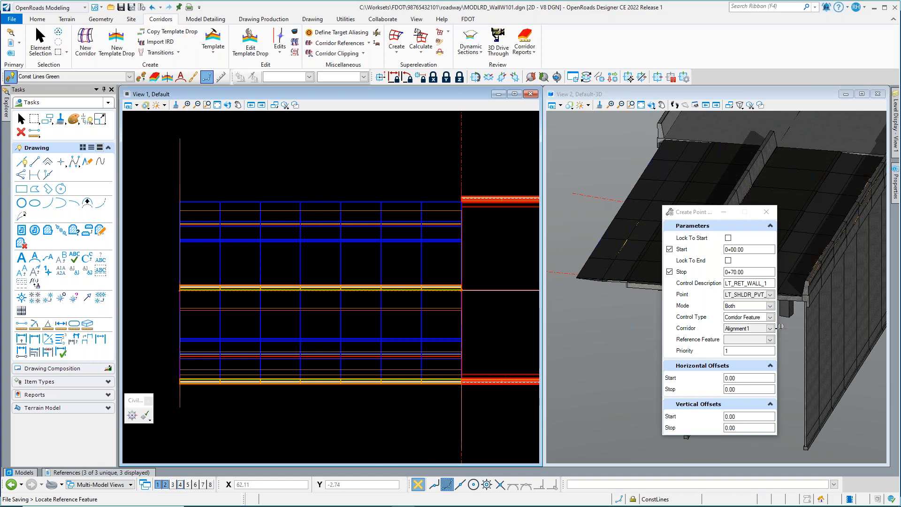
- Use LT_SHLDR_PVT_TOP_OUT as the reference feature and create the point control with priority 1 and 0.00 horizontal and vertical offsets
left_click(771, 339)
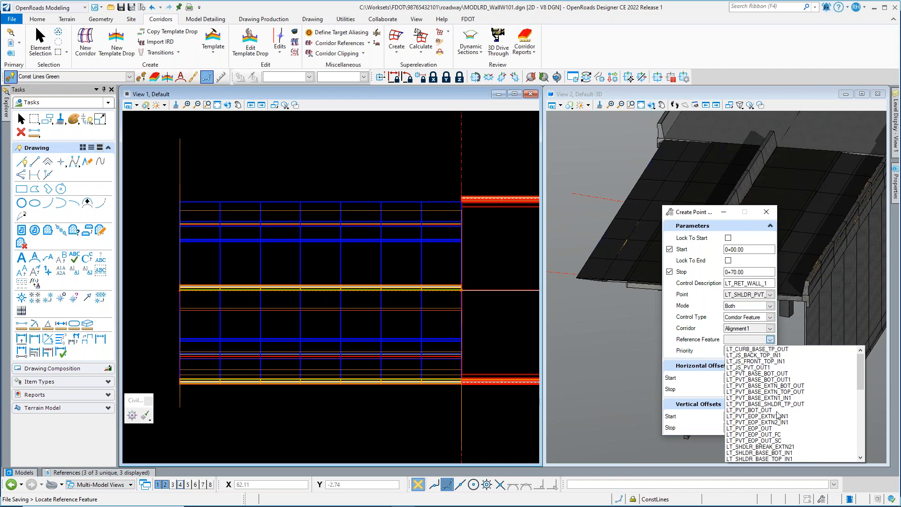
scroll(793, 404, "down", 3)
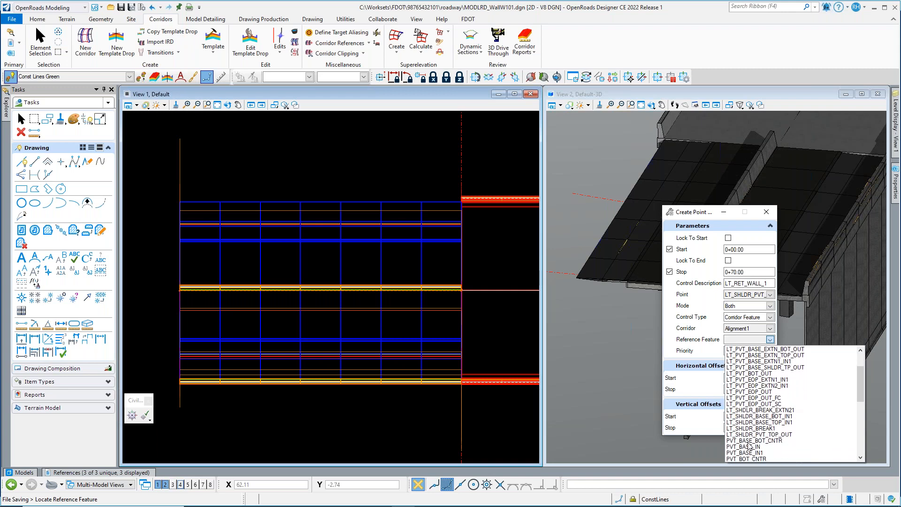
left_click(754, 434)
key("Return")
key("Return")
key("Return")
key("Return")
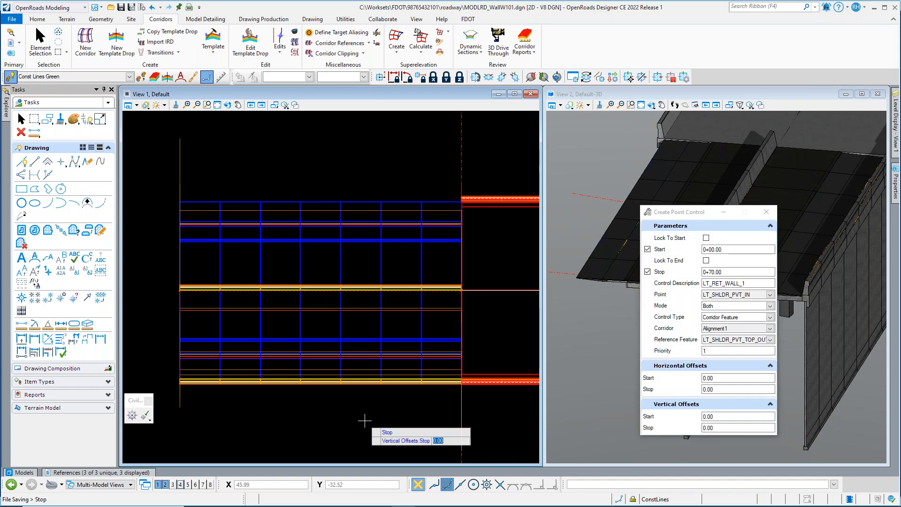
key("Return")
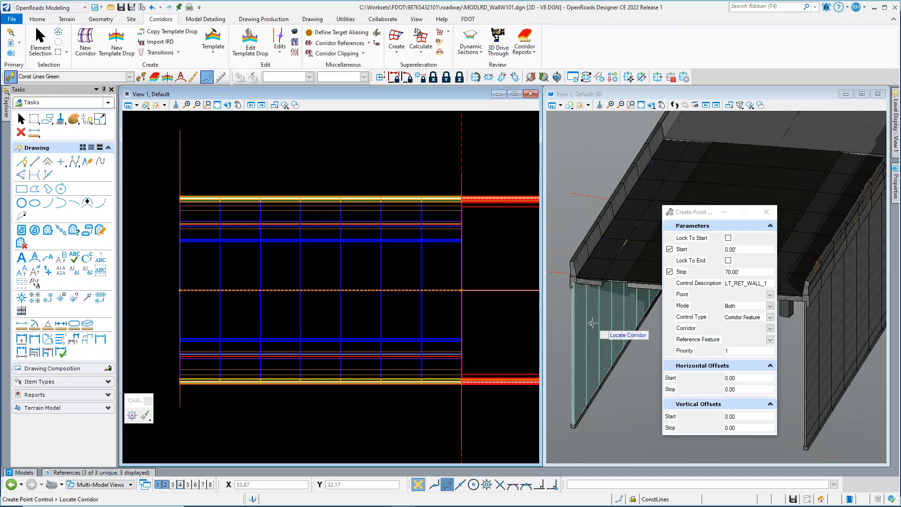
left_click_drag(690, 211, 805, 355)
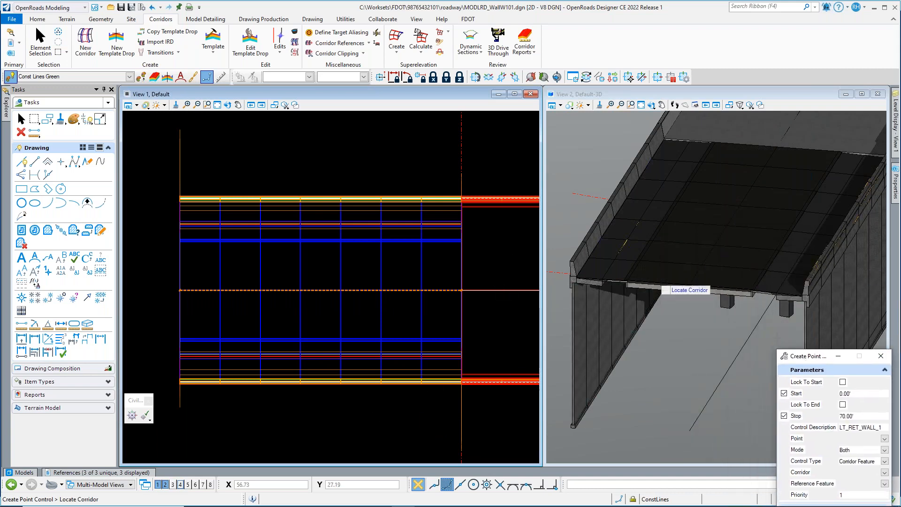
left_click(652, 105)
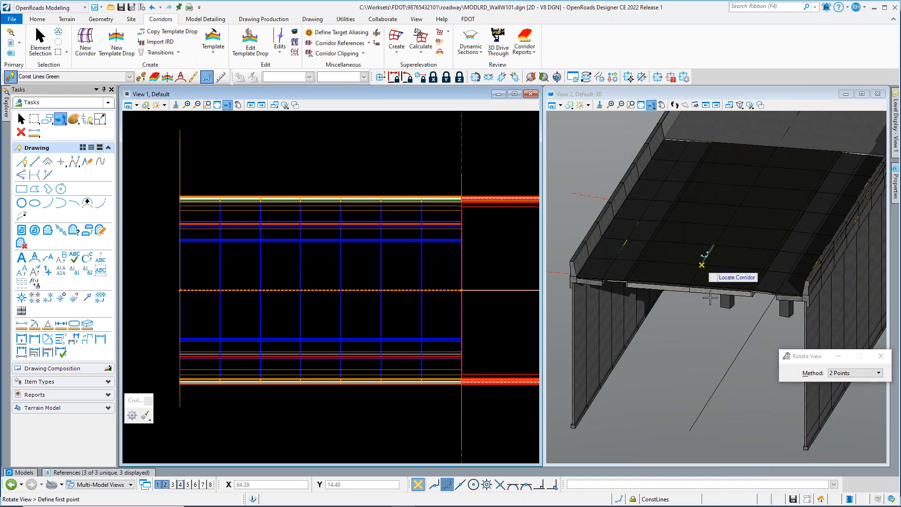
left_click(706, 323)
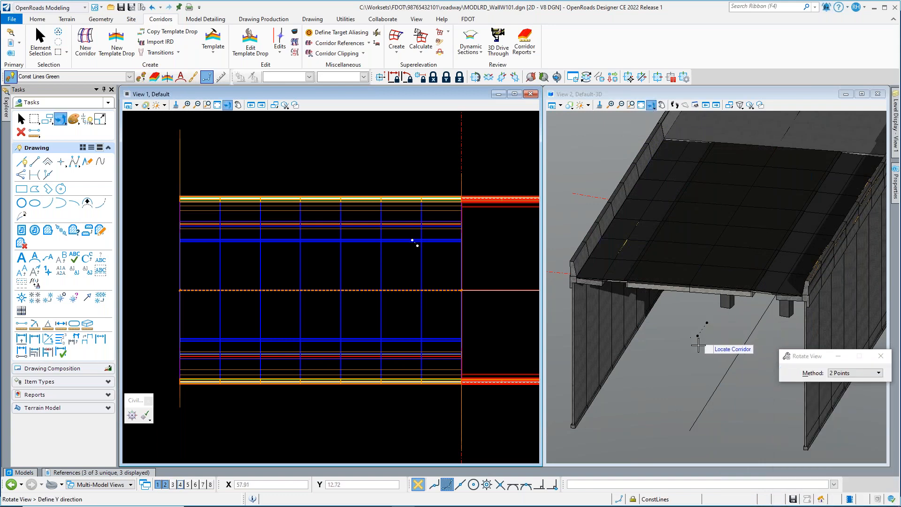
right_click(692, 332)
right_click(691, 331)
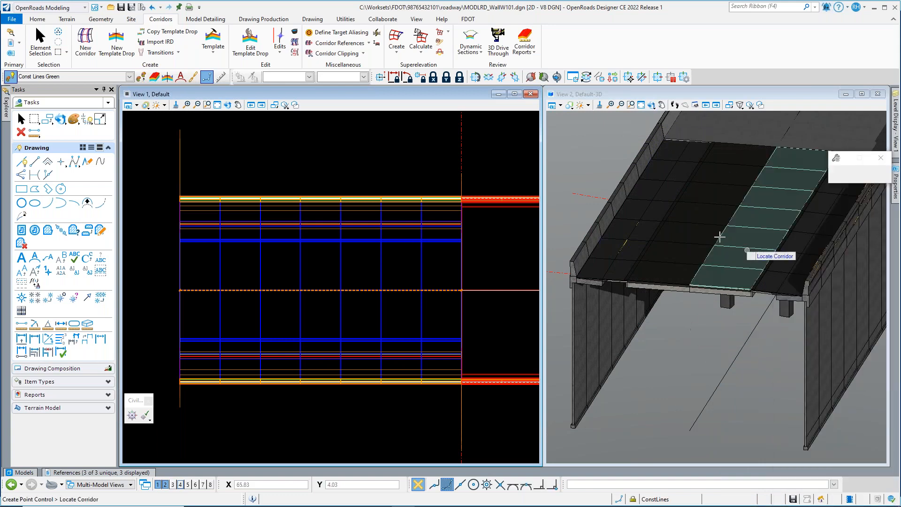
- Inspect both retaining walls beneath the approach in the 3D view and save the file
left_click(652, 105)
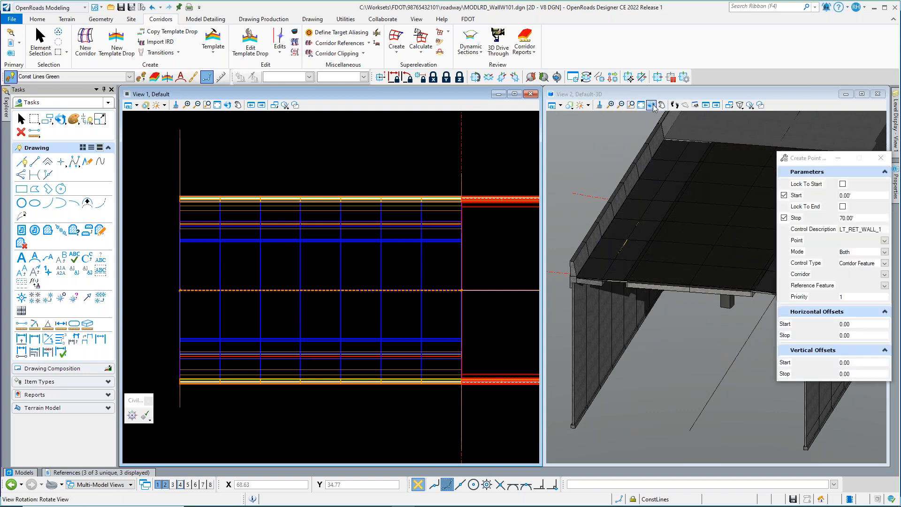
key("Escape")
left_click(649, 203)
left_click(651, 105)
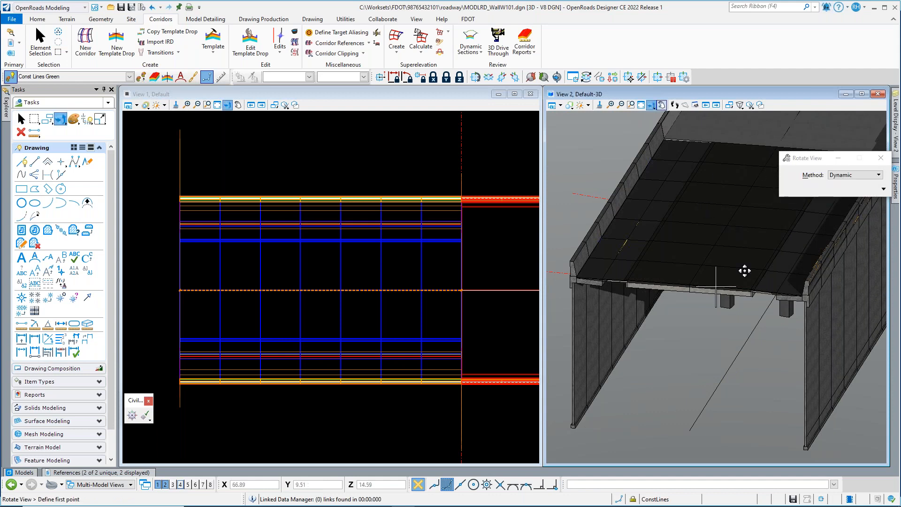
left_click(725, 326)
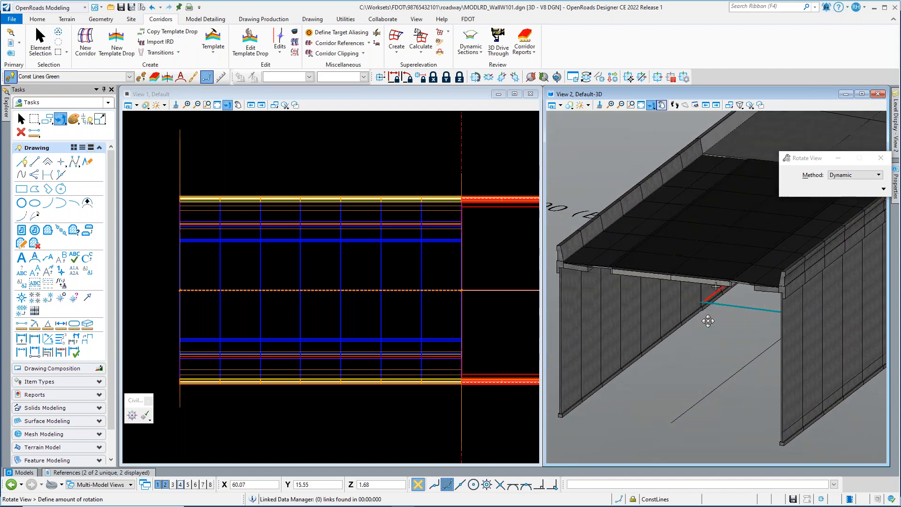
left_click(691, 327)
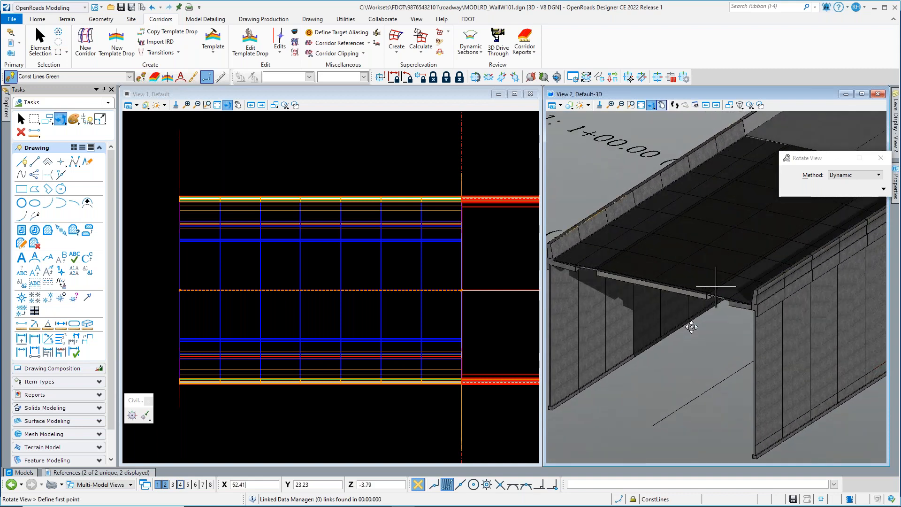
key("Escape")
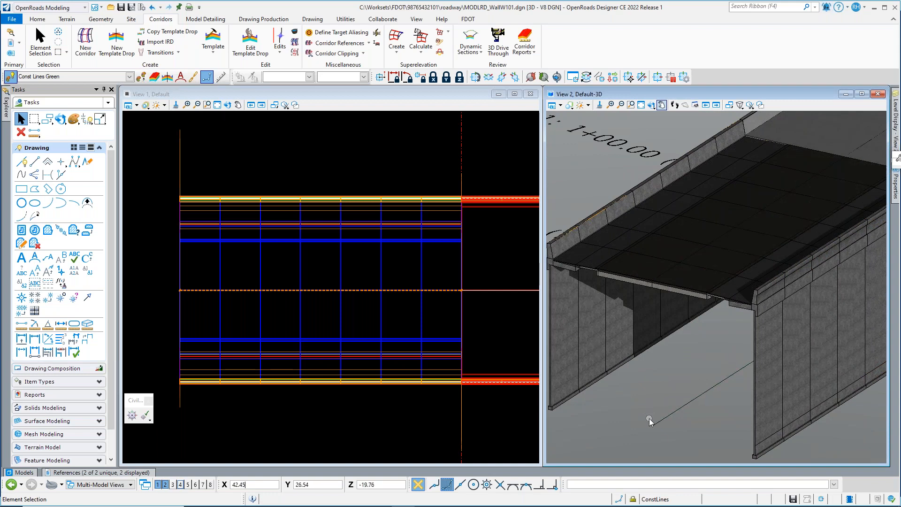
key("ctrl+s")
scroll(721, 333, "down", 2)
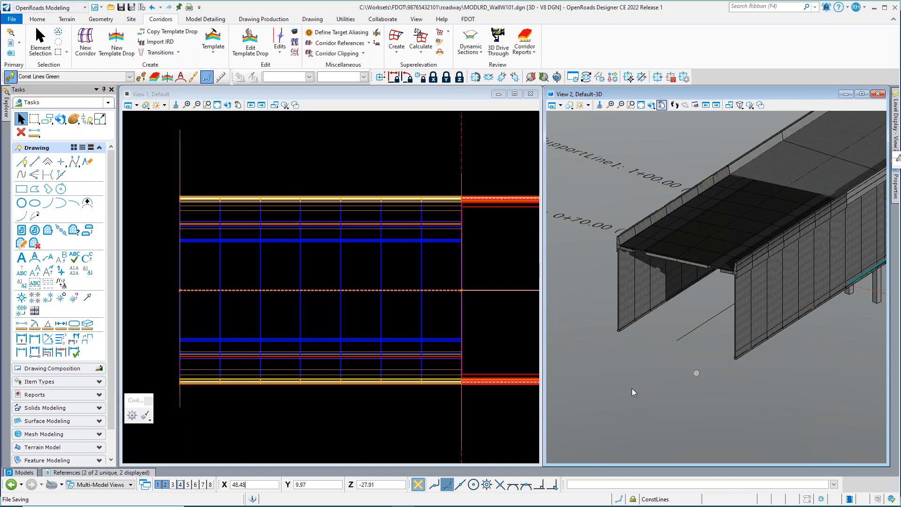
- Create a partial offset of the center alignment at 30.00 up to station 0+70.00, mirrored to the other side, and save the file
left_click(358, 420)
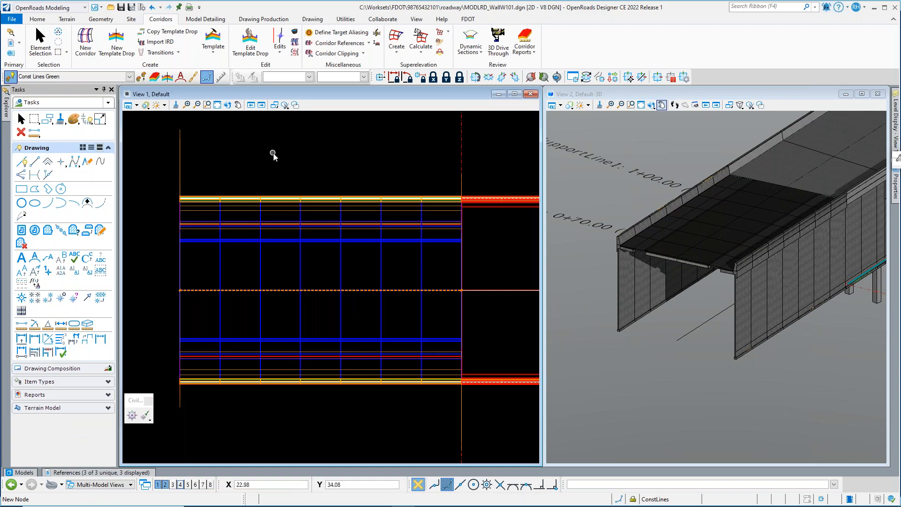
left_click(102, 20)
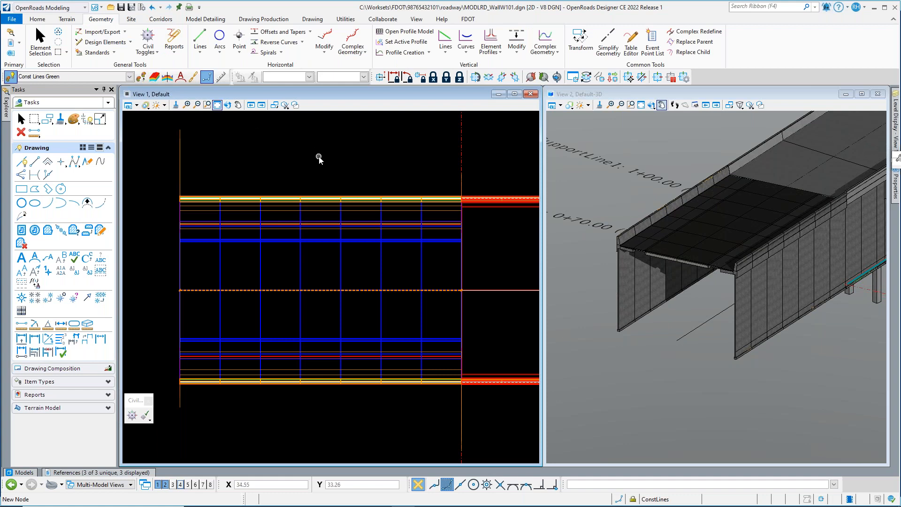
left_click(310, 33)
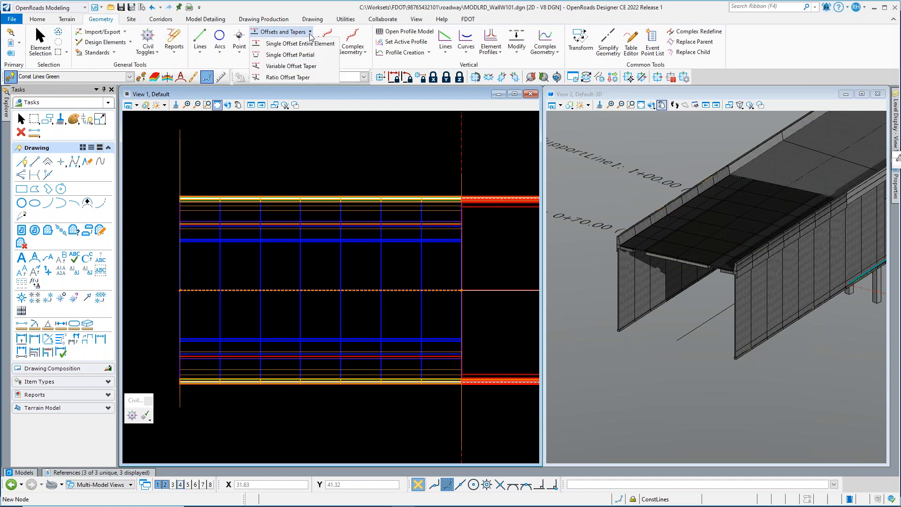
left_click(290, 55)
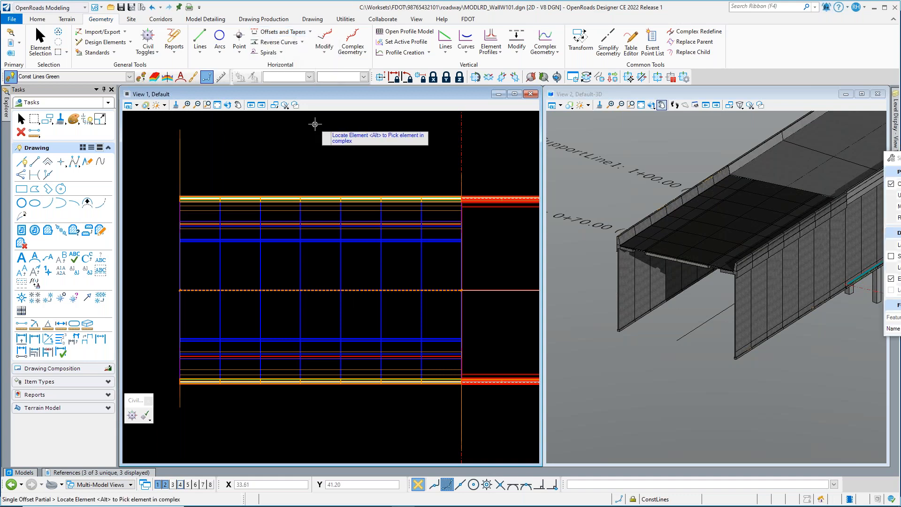
left_click(285, 290)
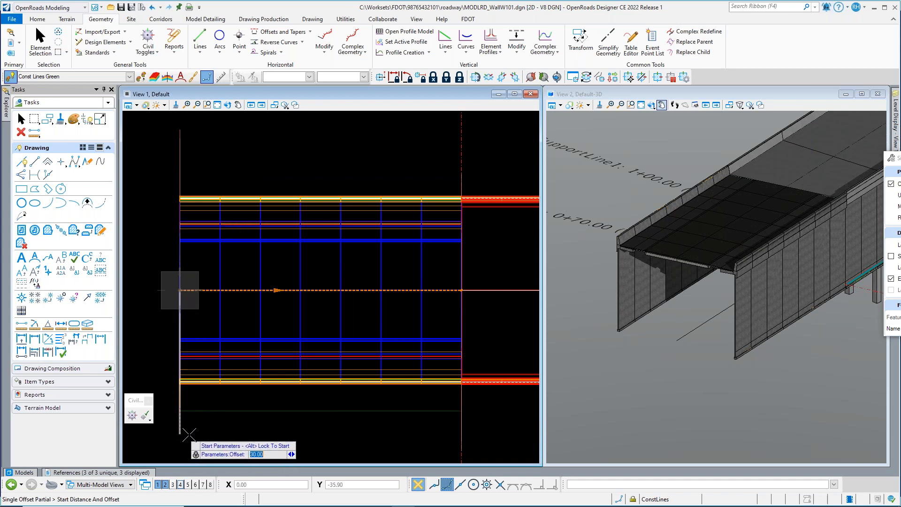
left_click(165, 434)
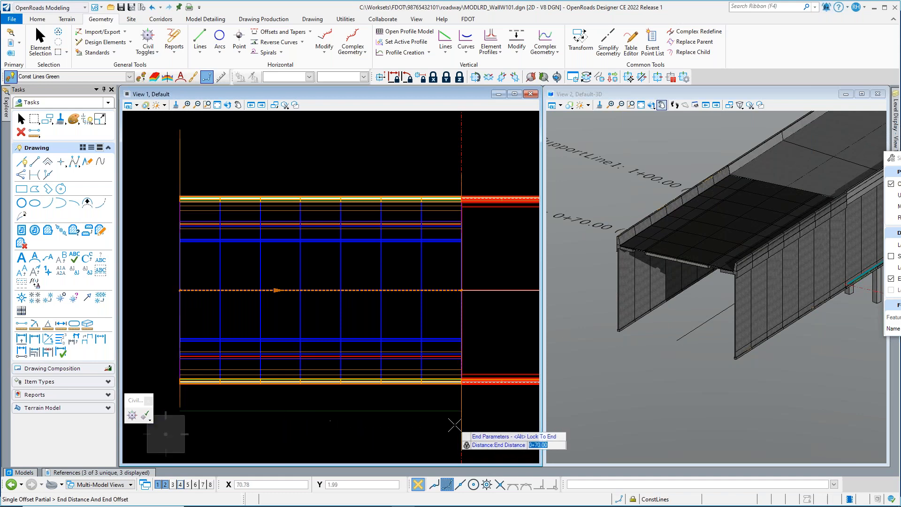
left_click(415, 434)
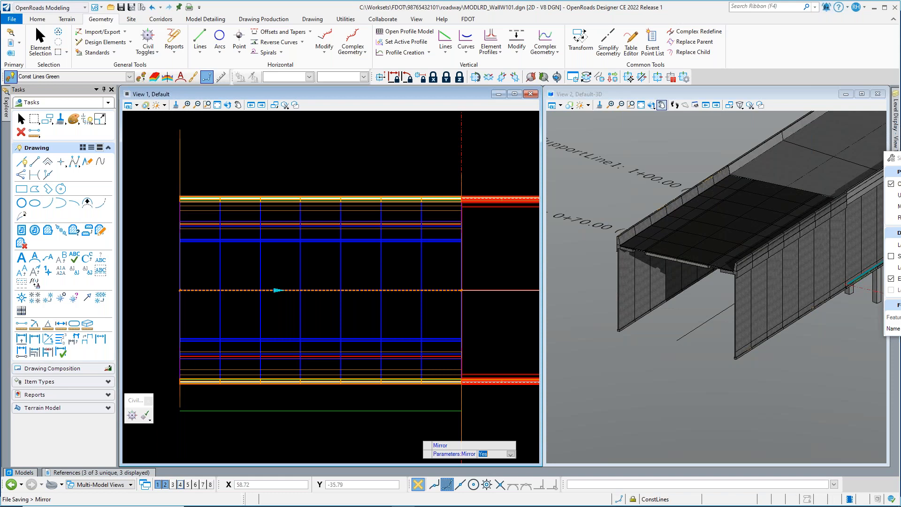
left_click(414, 429)
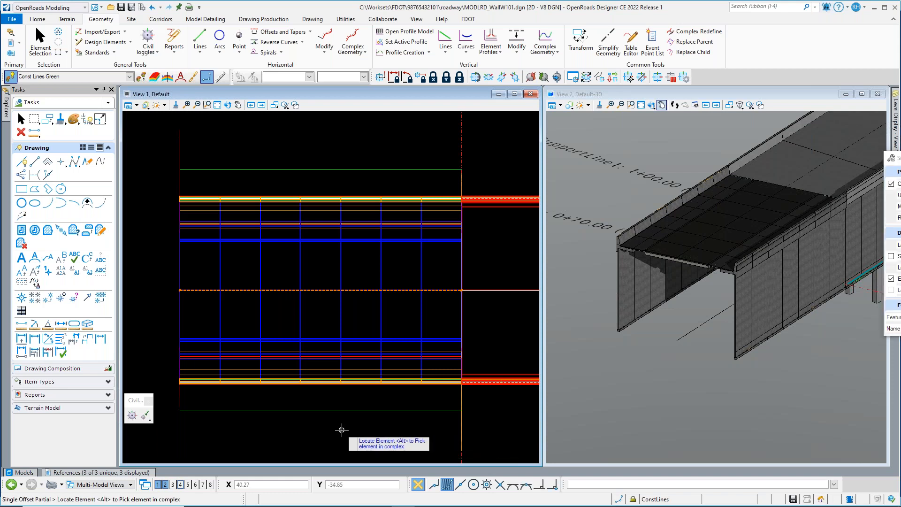
key("Escape")
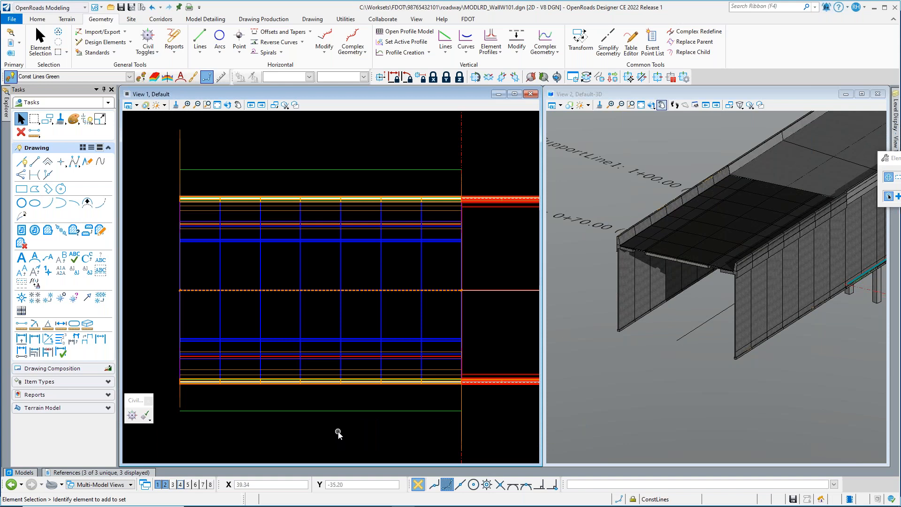
key("ctrl+s")
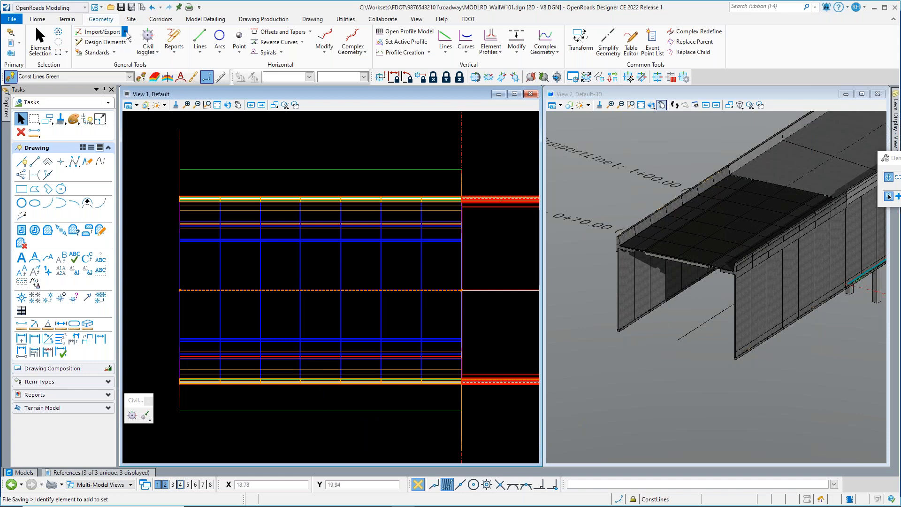
- Load MSE_Retaining_Wall_Leveling_Pad_Profile.txt for vertical geometry import from ASCII onto the right-hand offset line
left_click(102, 31)
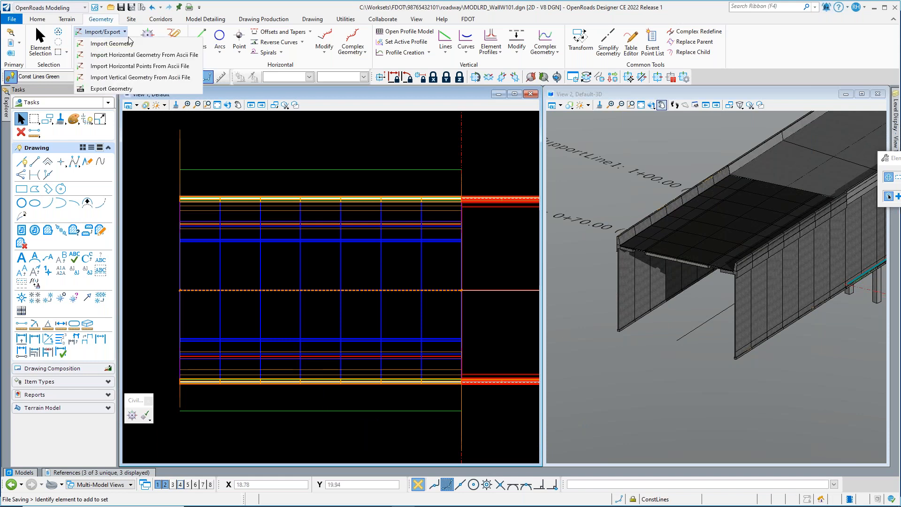
left_click(141, 77)
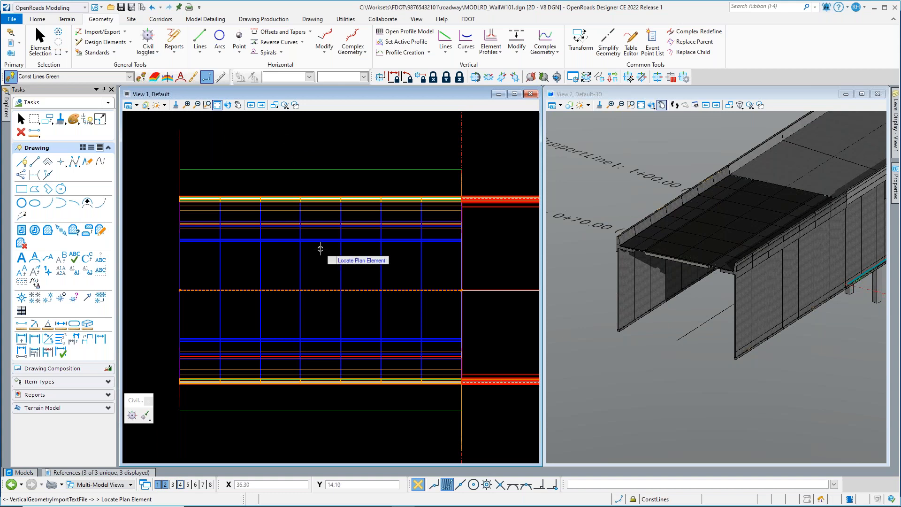
left_click(299, 411)
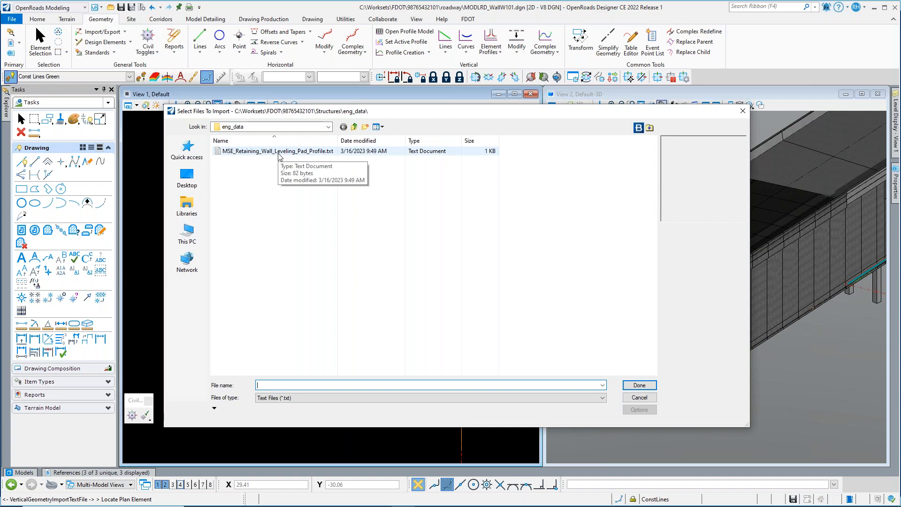
left_click(280, 155)
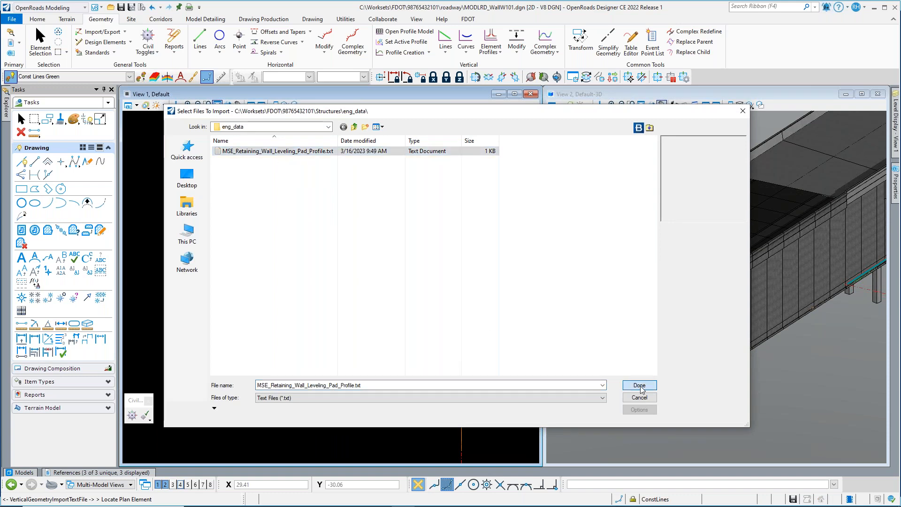
left_click(639, 385)
left_click_drag(605, 250, 567, 229)
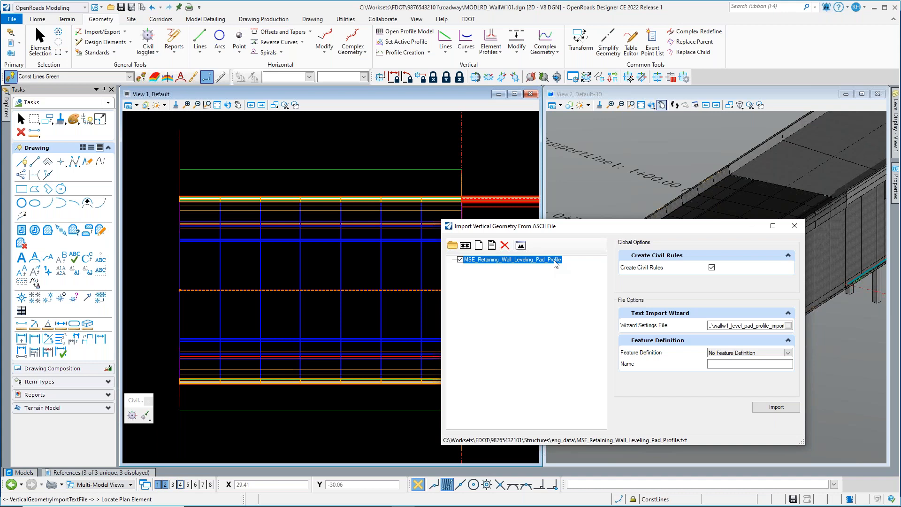
- Review the text import settings, checking the file format, comma delimiter and the Station and Elevation column assignments
left_click(492, 246)
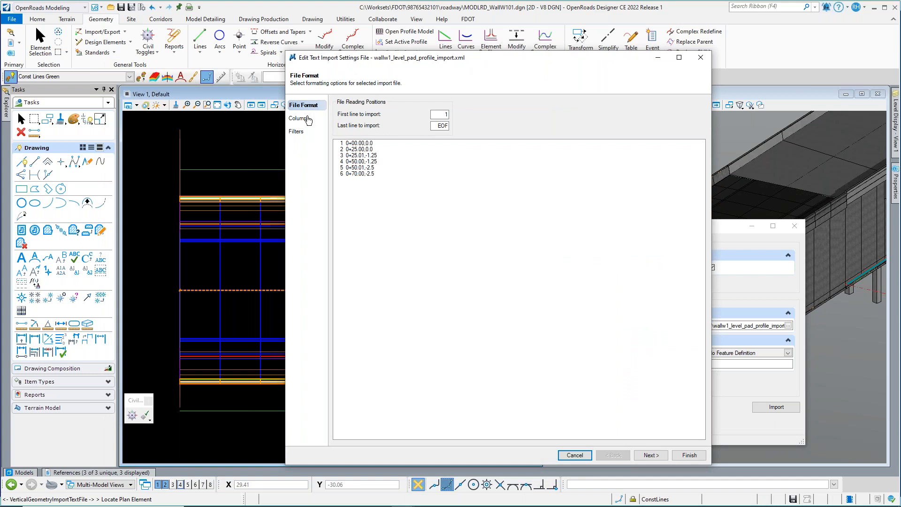
left_click(305, 120)
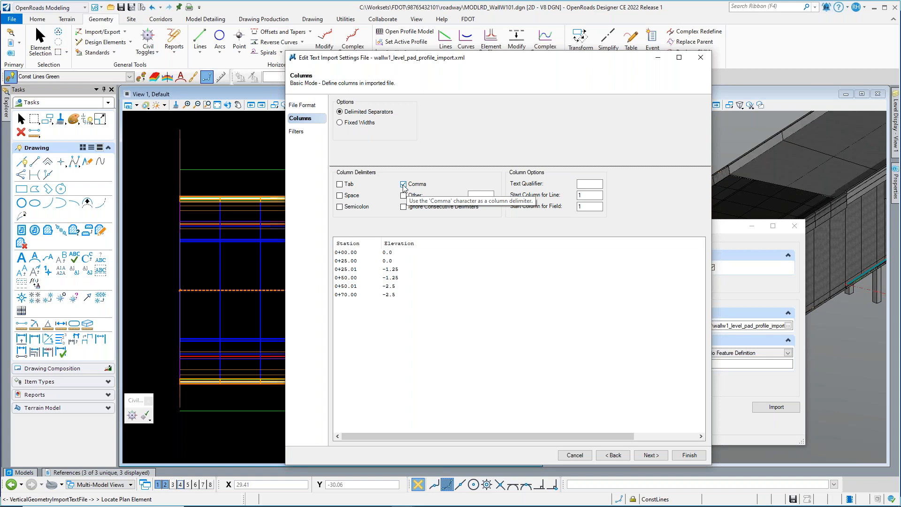
left_click(375, 244)
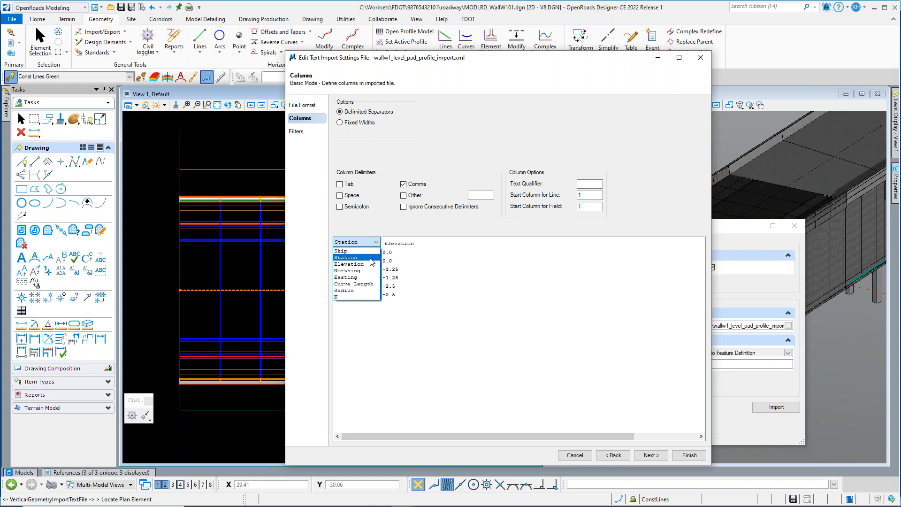
left_click(357, 258)
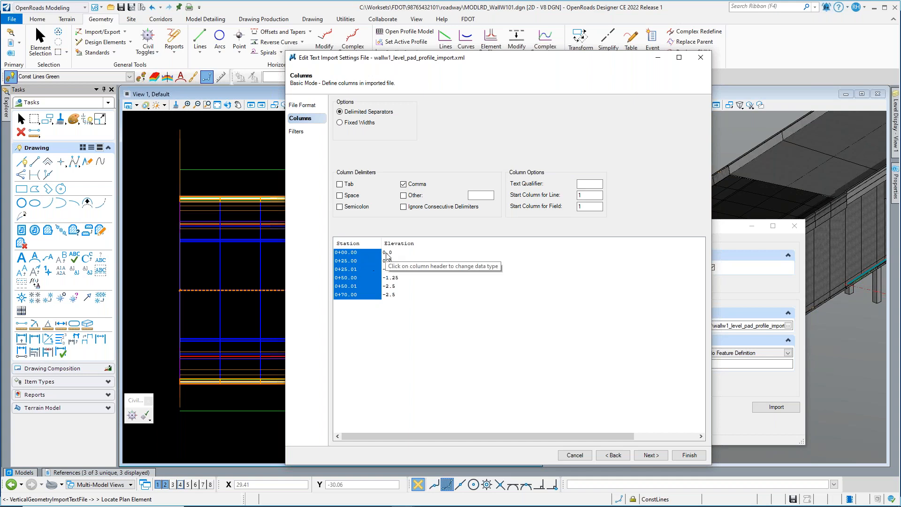
left_click(582, 455)
- Set the imported profile's feature definition to Alignment\Baseline
left_click_drag(626, 229, 657, 224)
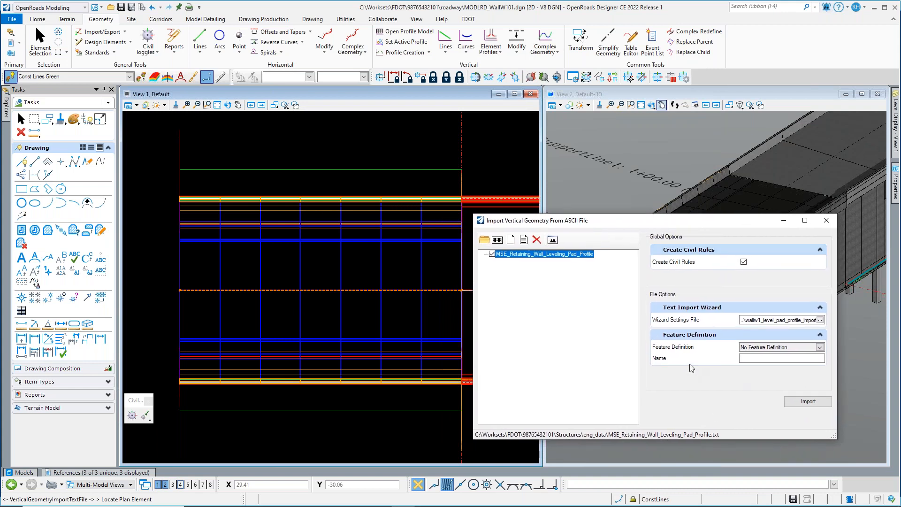
left_click(820, 348)
left_click(746, 364)
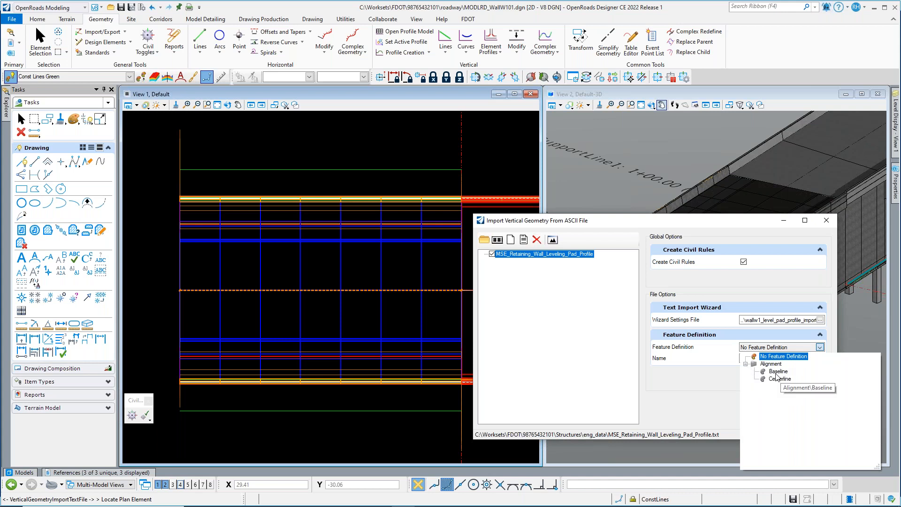
left_click(776, 373)
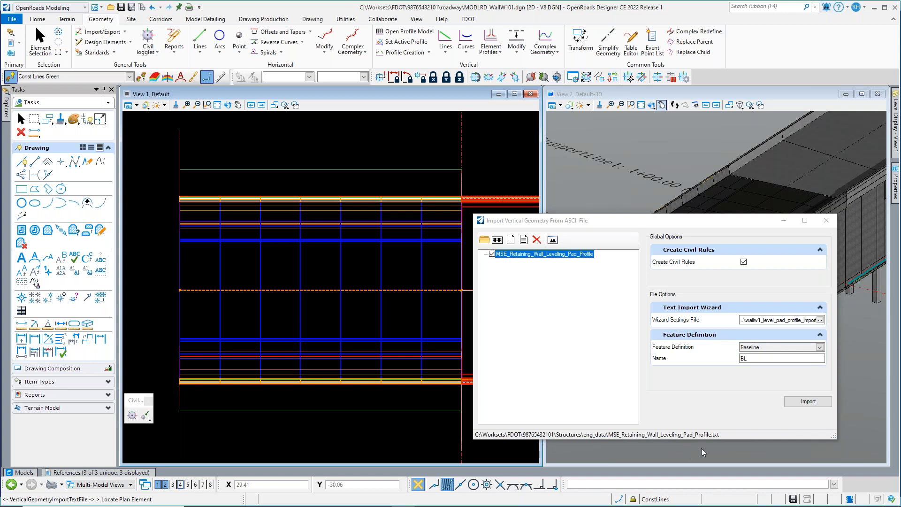
- Name the profile RT_RET_WALL_1, import it onto the right-hand offset line and close the import dialog
left_click_drag(751, 361, 734, 360)
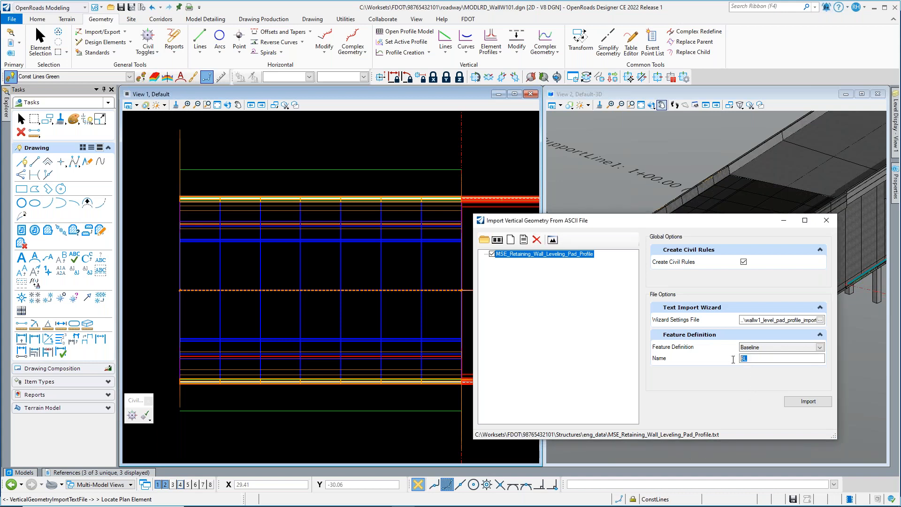
type("o\tRT_RET_WALL_1")
key("BackSpace")
key("BackSpace")
left_click(809, 403)
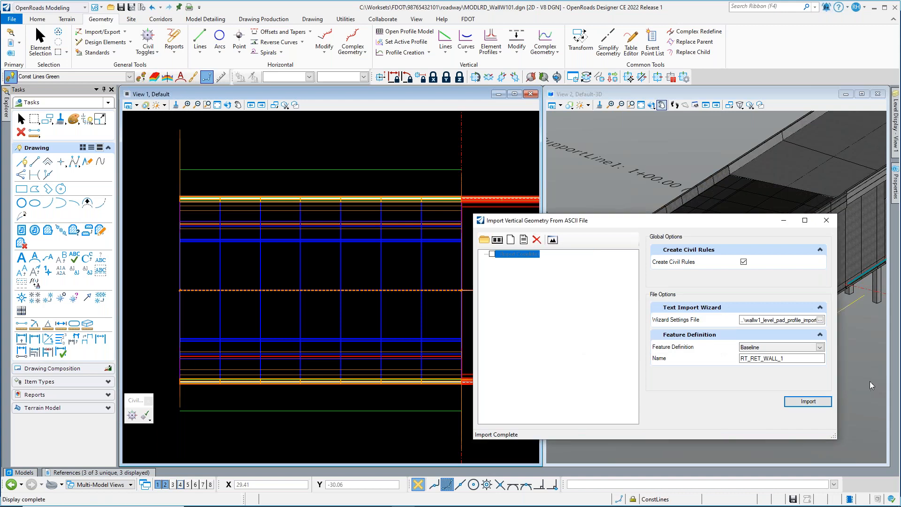
left_click_drag(739, 220, 493, 214)
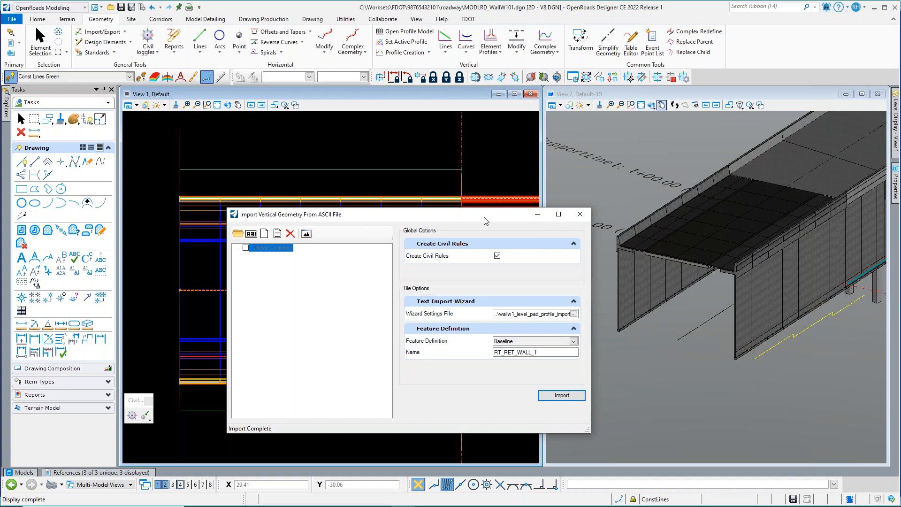
left_click_drag(485, 219, 680, 214)
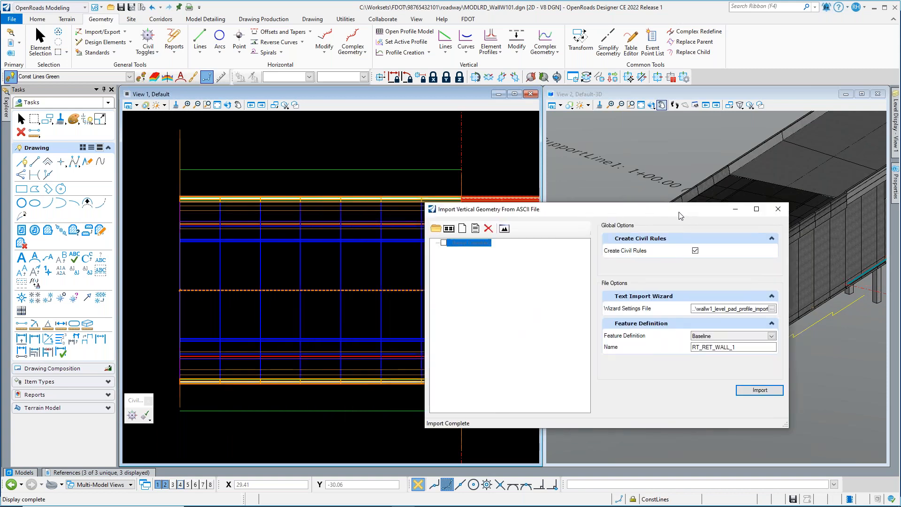
left_click(778, 209)
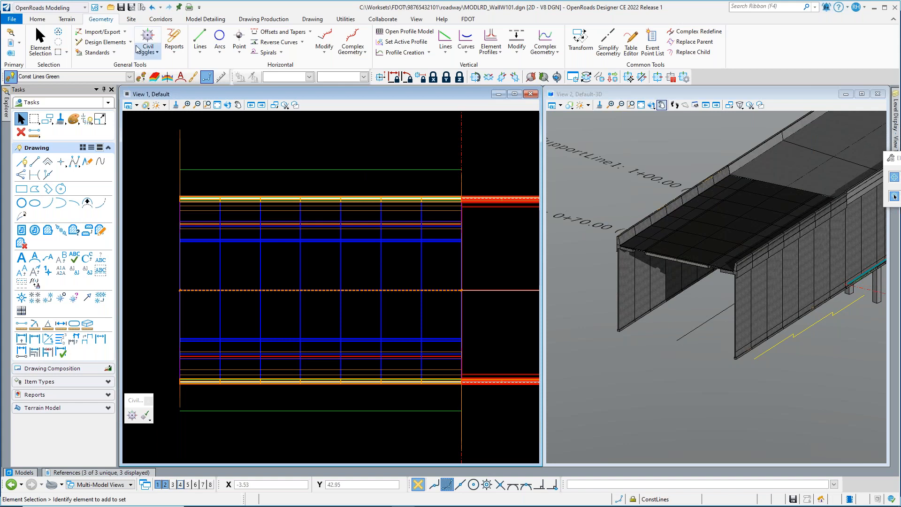
- Load MSE_Retaining_Wall_Leveling_Pad_Profile.txt for vertical geometry import from ASCII onto the left-hand offset line
left_click(126, 33)
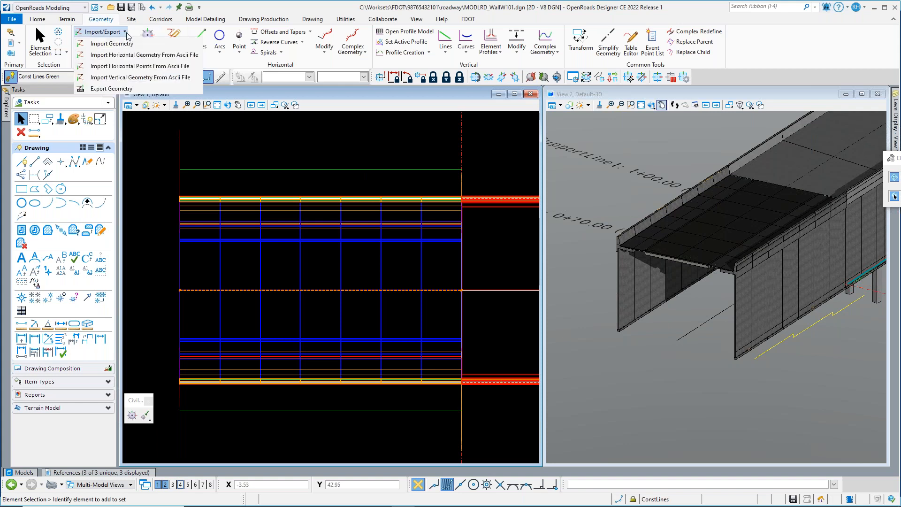
left_click(140, 78)
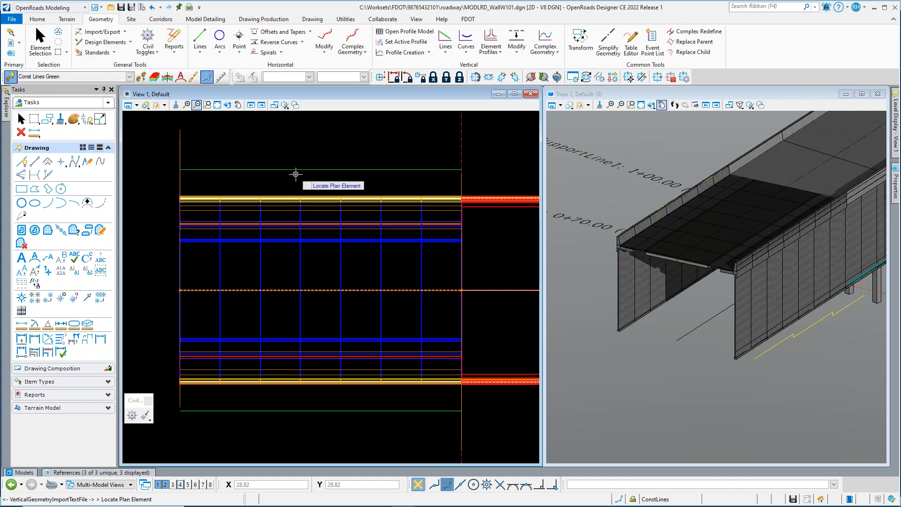
left_click(307, 153)
left_click(278, 151)
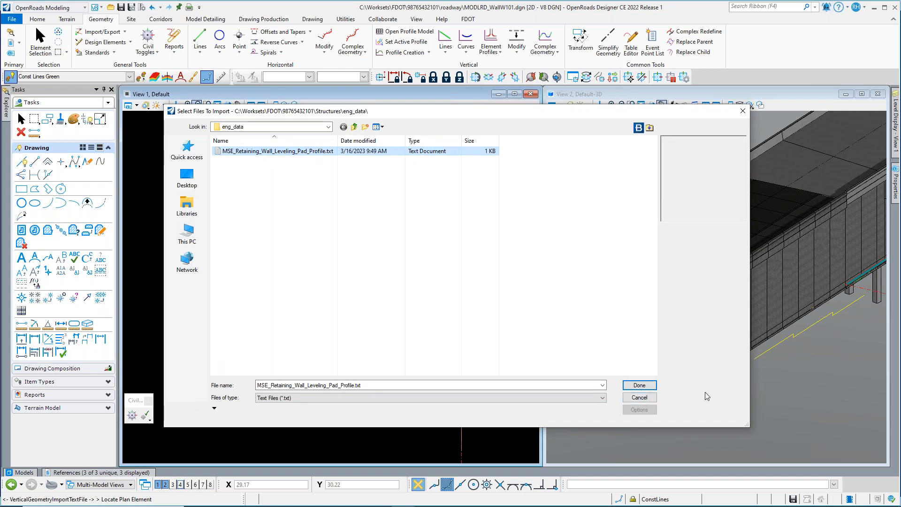
left_click(640, 385)
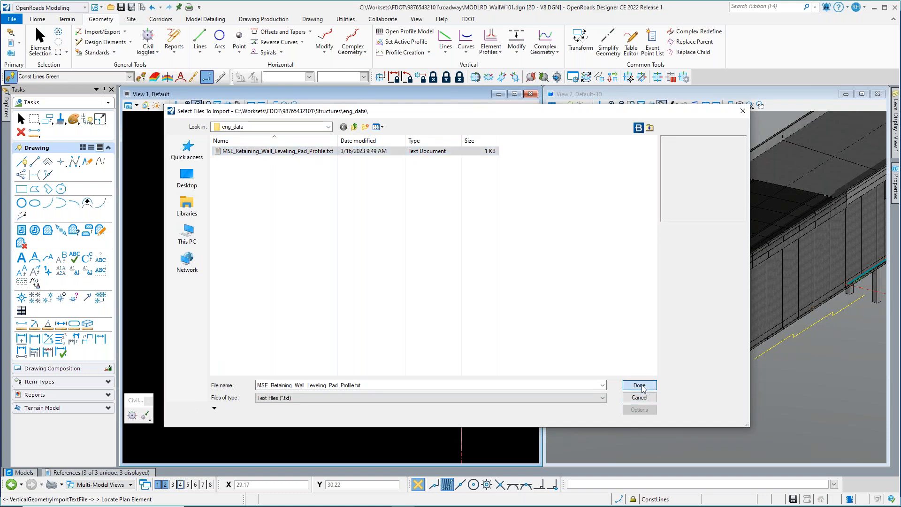
left_click_drag(624, 214, 597, 228)
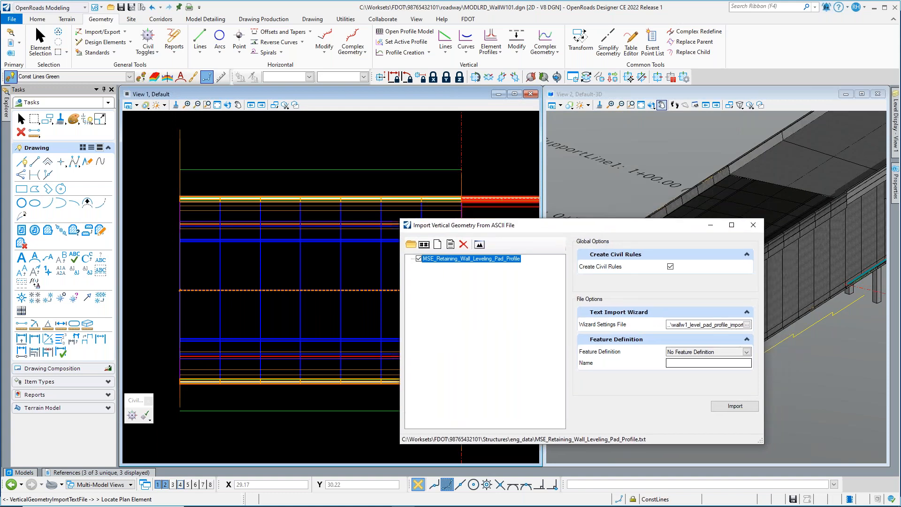
- Set the left-hand profile's feature definition to Alignment\Baseline for the import
left_click(746, 351)
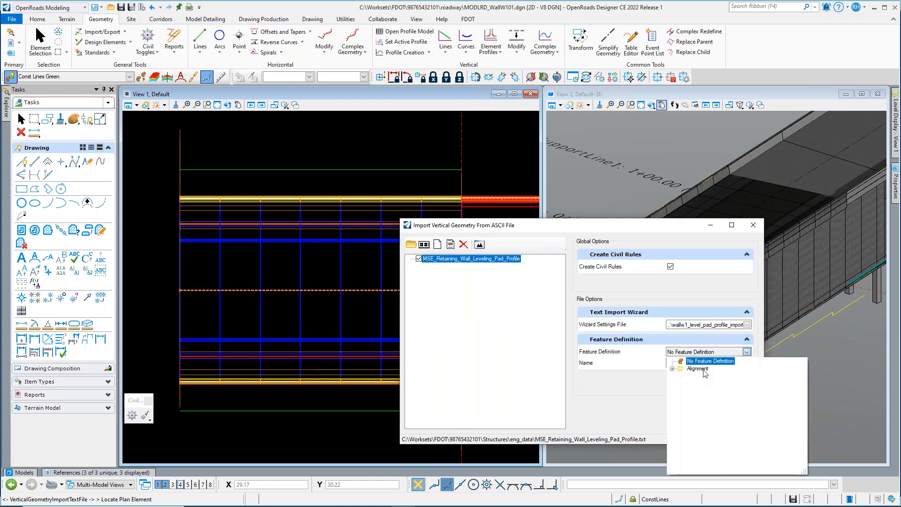
left_click(673, 370)
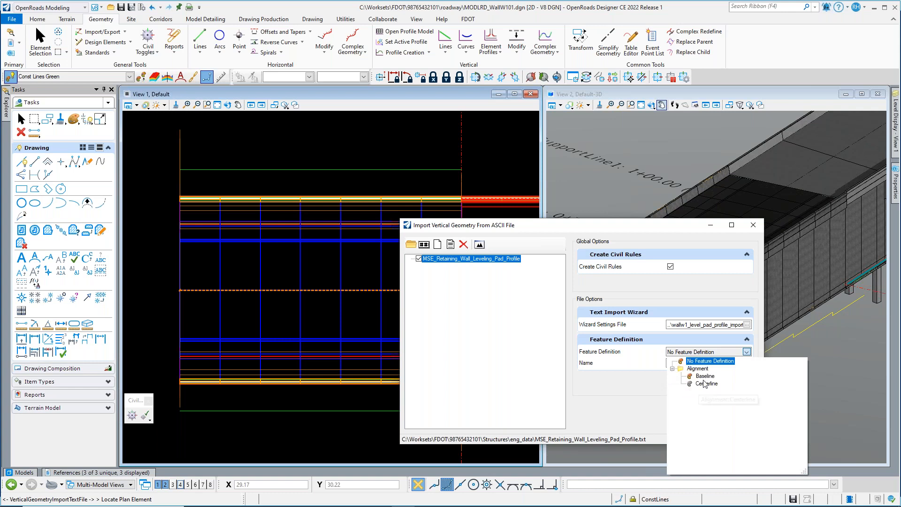
left_click(697, 376)
- Name the profile LT_RET_WALL_1, import it onto the left-hand offset line and close the import dialog
left_click(693, 364)
type("BL")
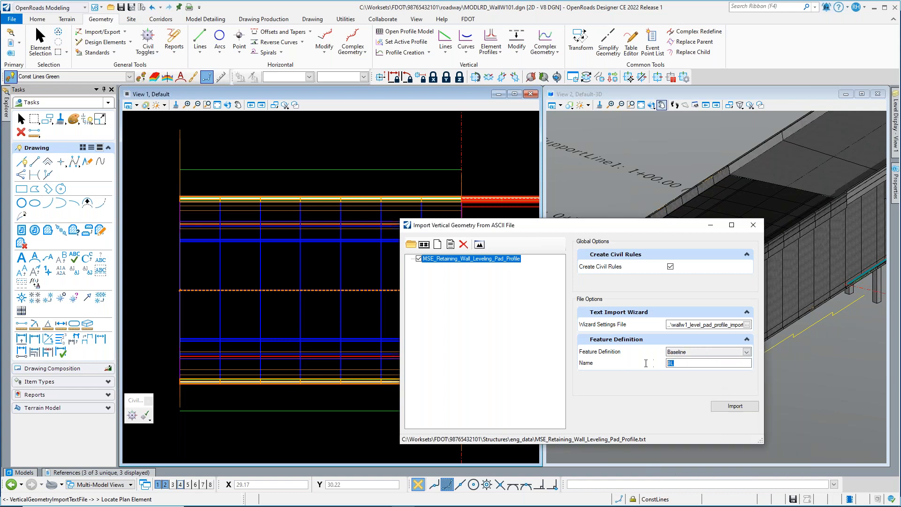
type("RT_RET_WALL_1")
key("BackSpace")
type("L")
left_click(739, 407)
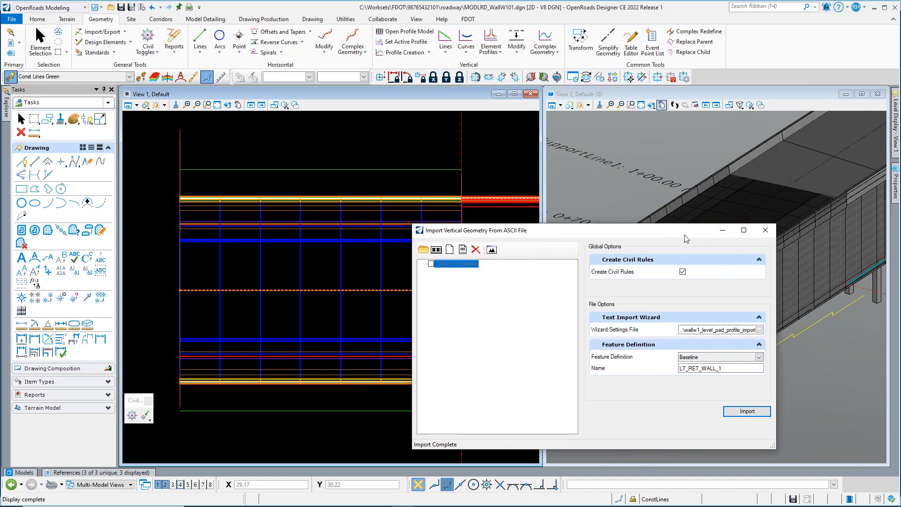
left_click(753, 225)
- Save the design file and examine the wall bottoms against the imported leveling pad profile lines in 3D
scroll(656, 303, "up", 3)
scroll(654, 301, "down", 3)
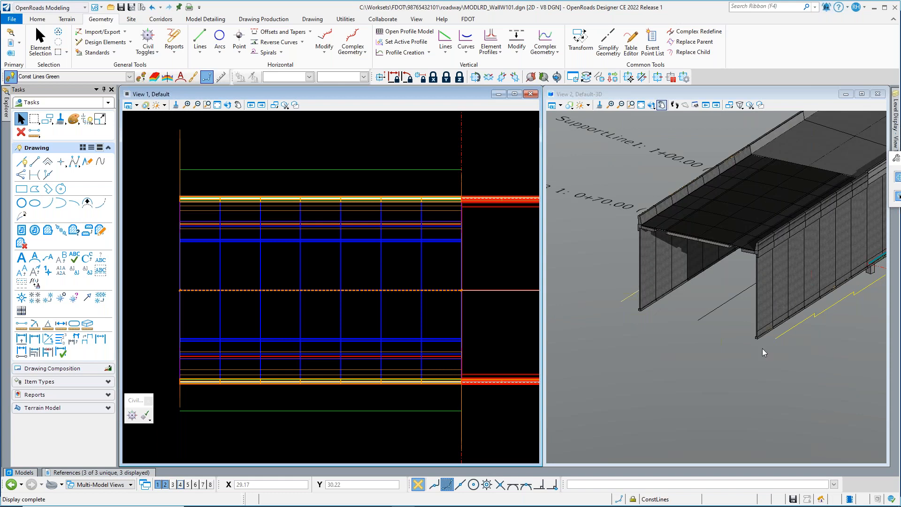
left_click(745, 377)
scroll(773, 264, "down", 3)
scroll(753, 298, "up", 3)
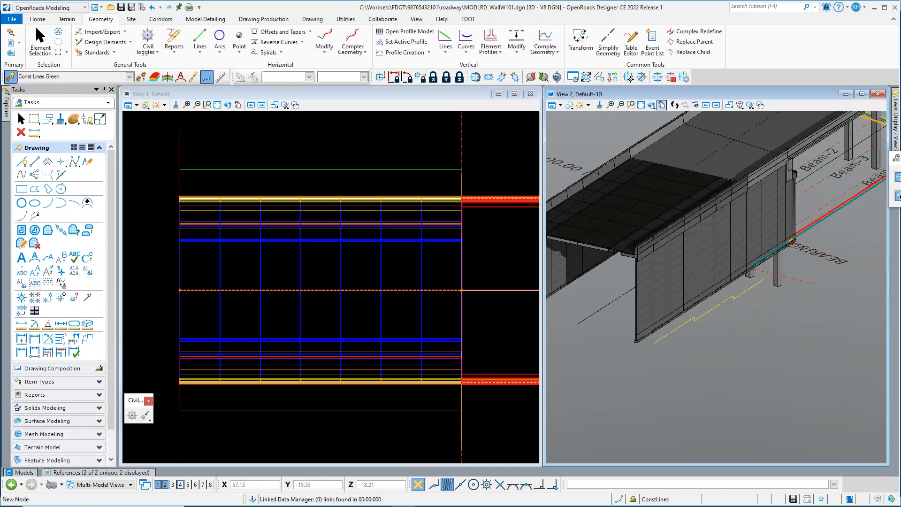
key("ctrl+s")
mouse_move(705, 375)
middle_mouse_down("shift")
mouse_move(669, 285)
mouse_move(712, 294)
middle_mouse_up("shift")
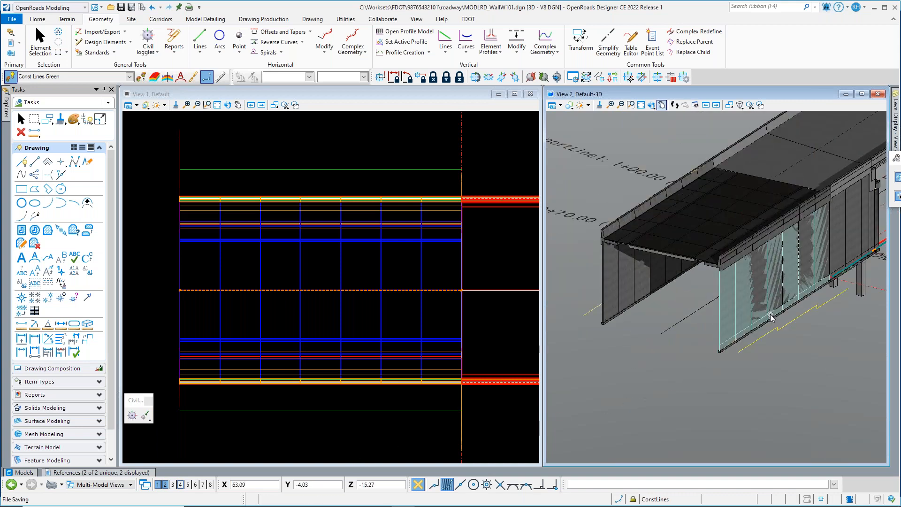
scroll(747, 329, "up", 2)
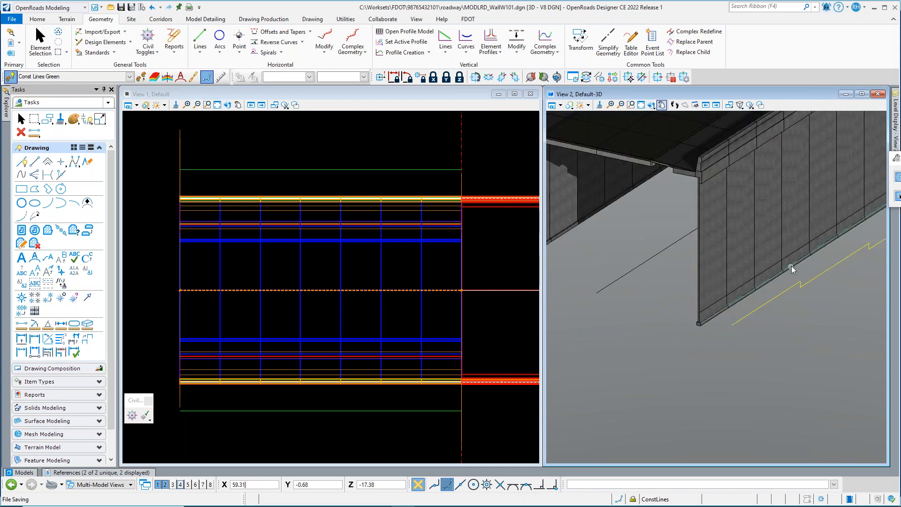
scroll(812, 285, "down", 2)
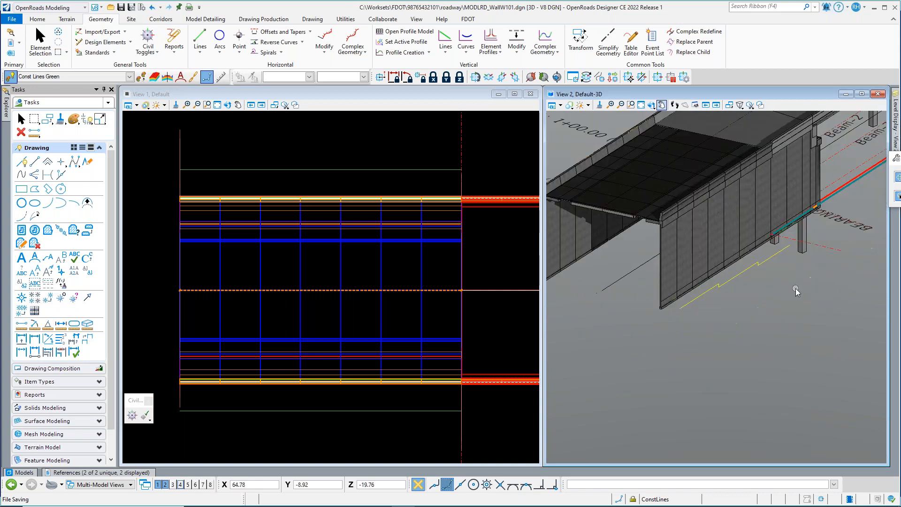
- Start a point control on the right retaining wall corridor, spanning stations 0+00.00 to 0+70.00
left_click(393, 446)
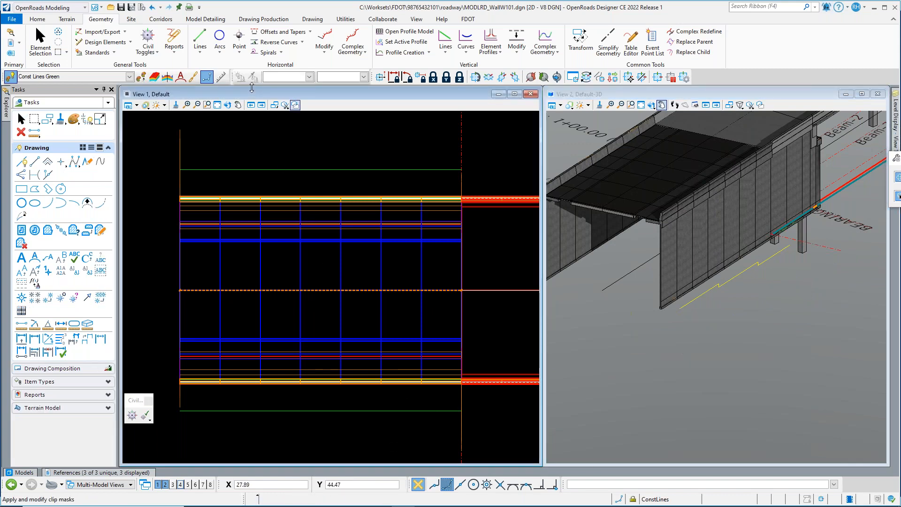
left_click(161, 19)
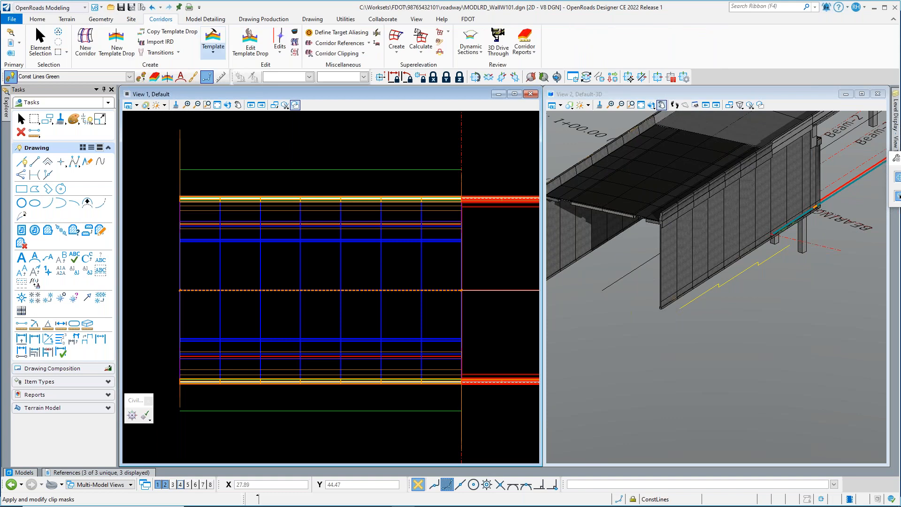
left_click(281, 52)
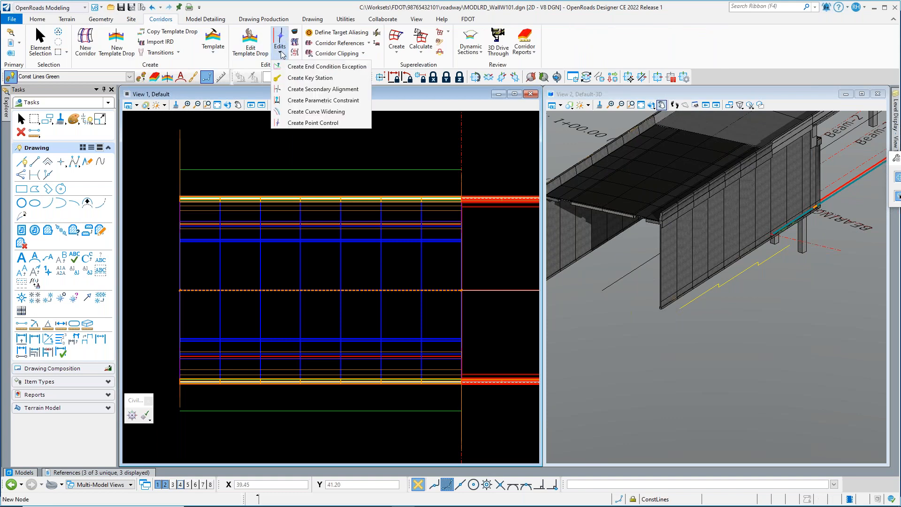
left_click(314, 123)
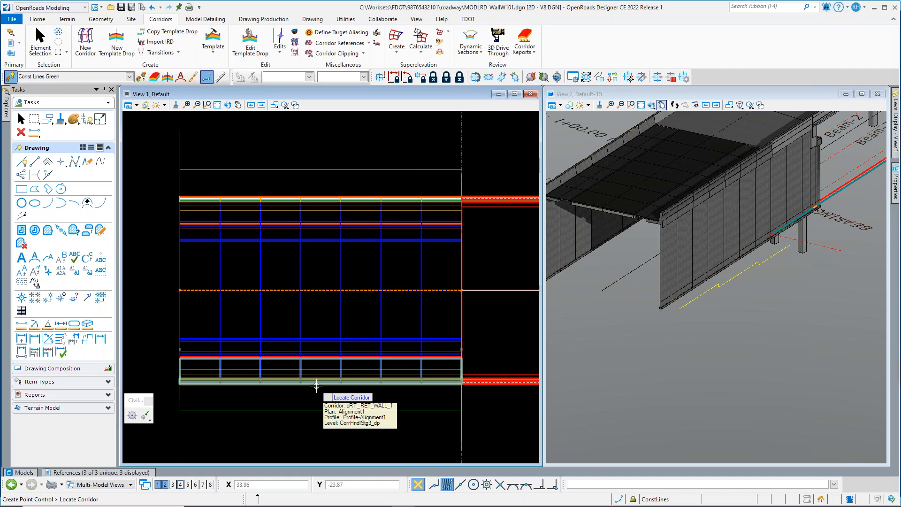
left_click(316, 385)
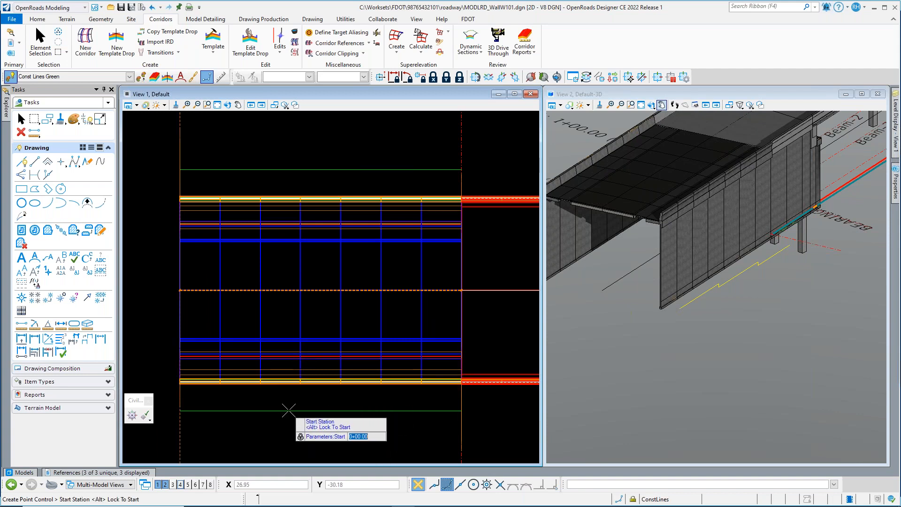
scroll(284, 404, "down", 2)
left_click(224, 328)
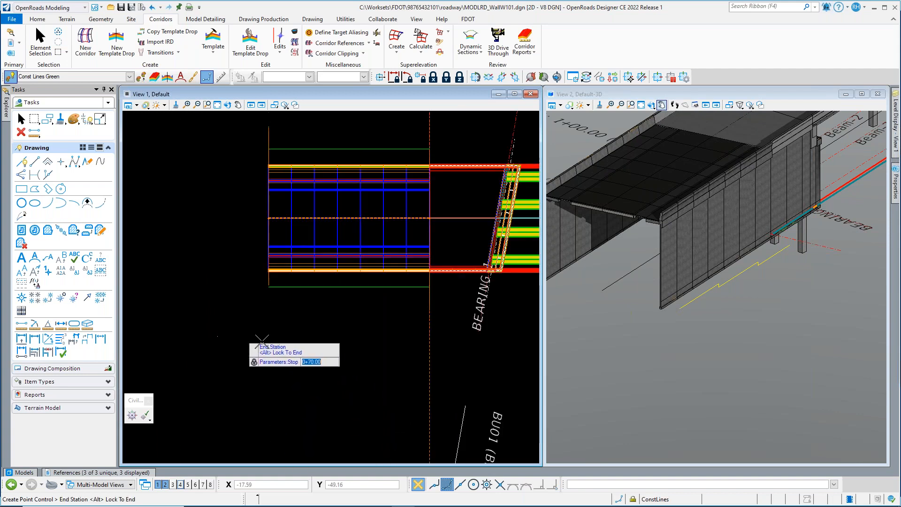
left_click(360, 337)
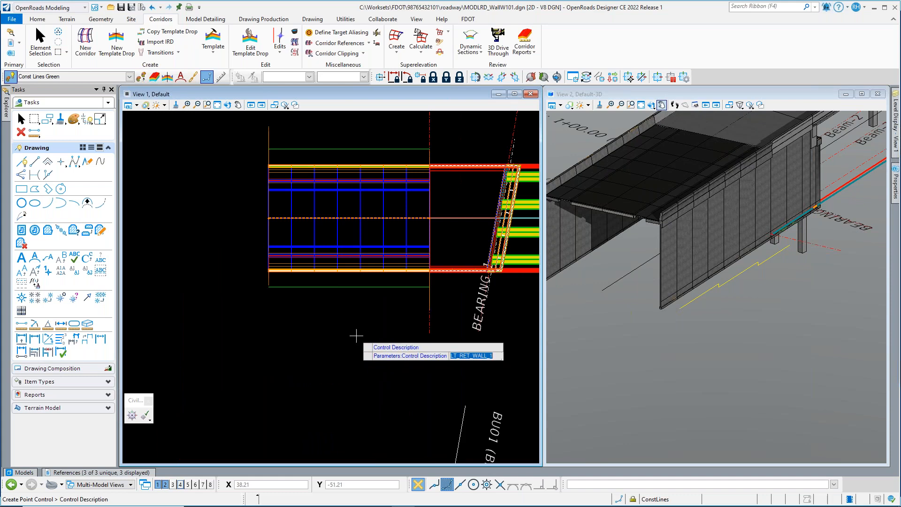
- Set the point control's description to RT_RET_WALL_1, then leave the command before locating a template point
key("Home")
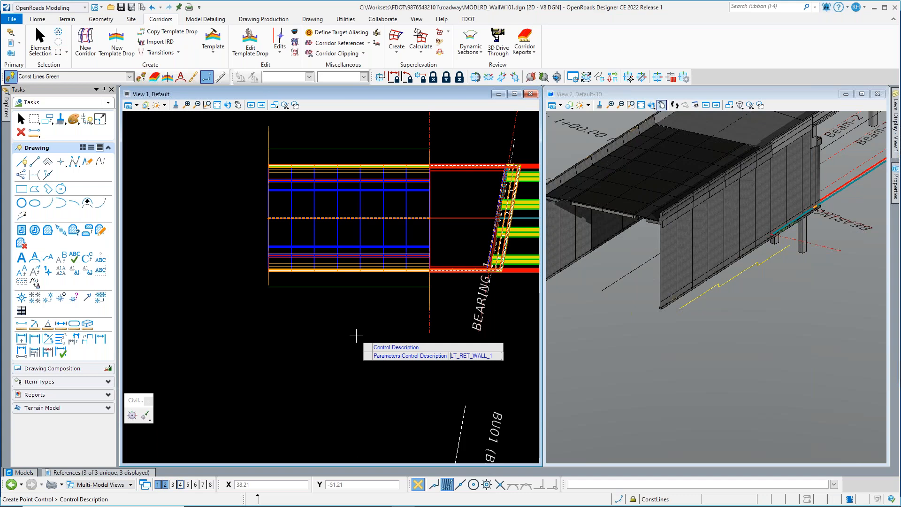
key("Delete")
type("R")
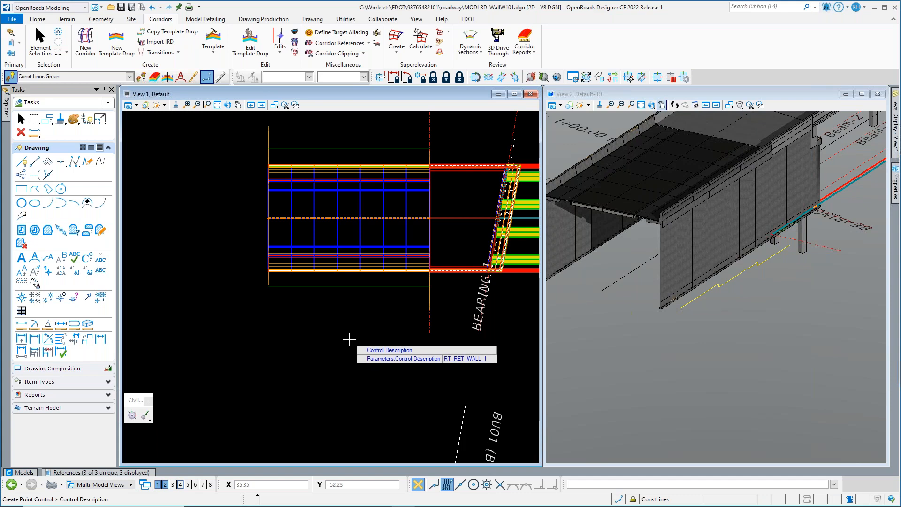
key("Return")
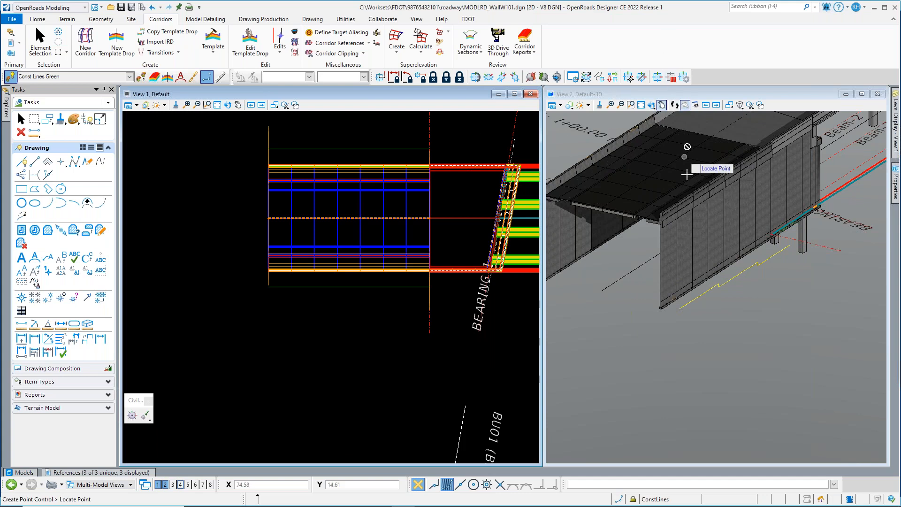
scroll(451, 297, "down", 2)
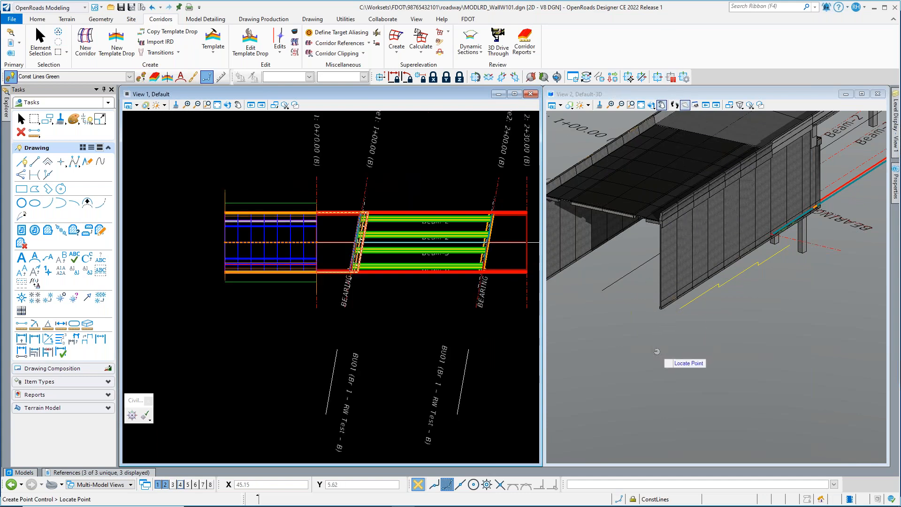
left_click(611, 355)
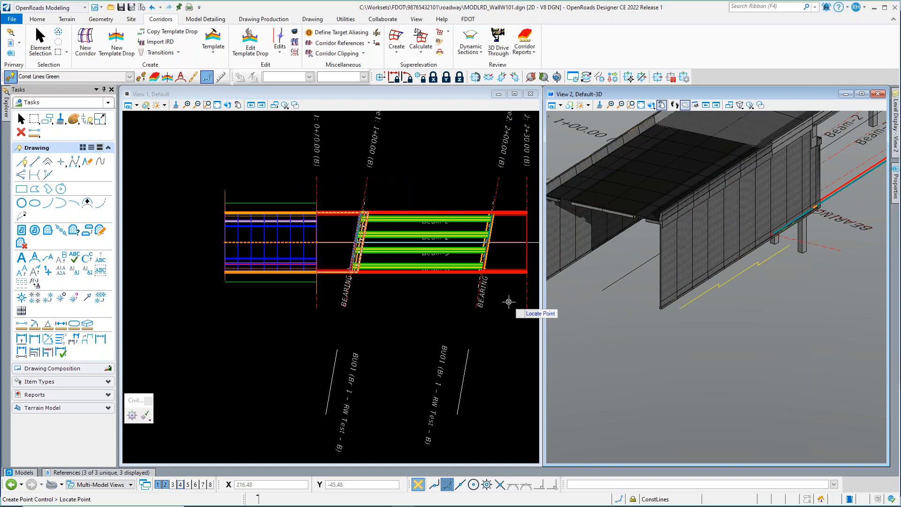
left_click(497, 331)
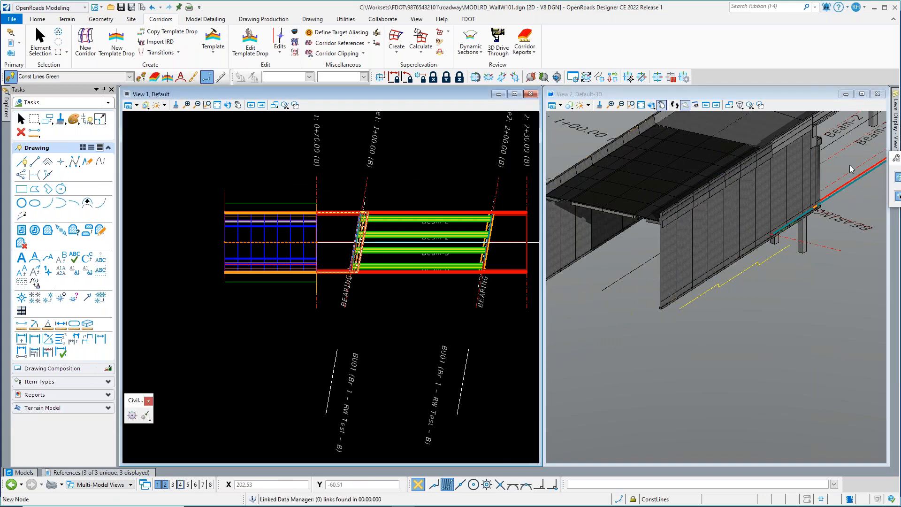
- Start a point control on the right retaining wall corridor from station 0+00.00 to 0+70.00 with the description RT_RET_WALL_1
left_click(896, 158)
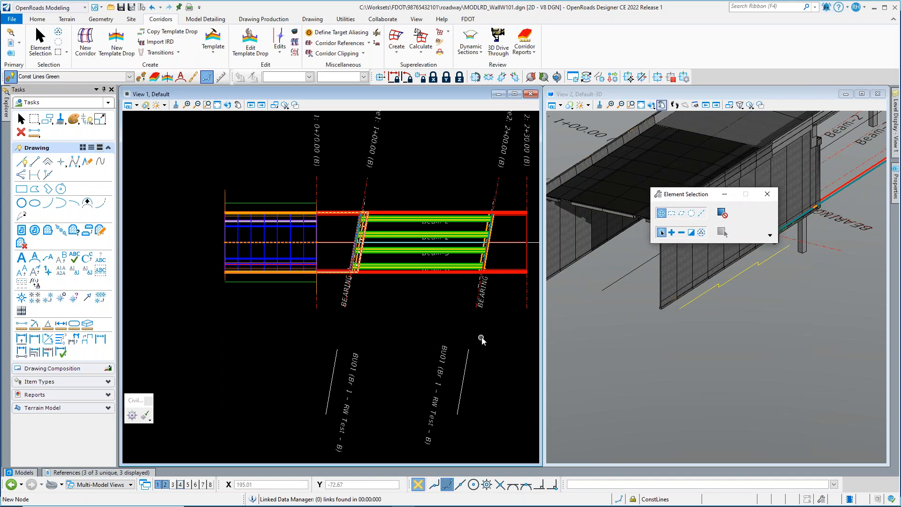
scroll(453, 289, "up", 2)
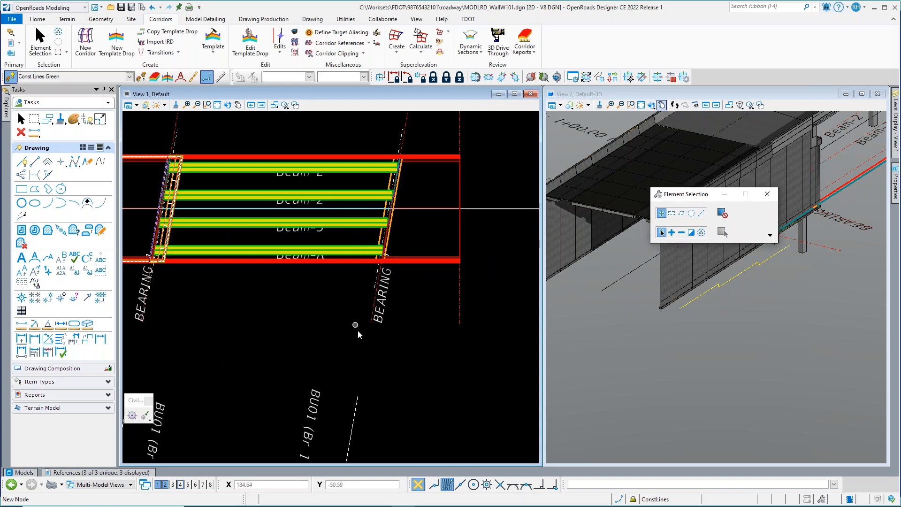
scroll(253, 251, "down", 2)
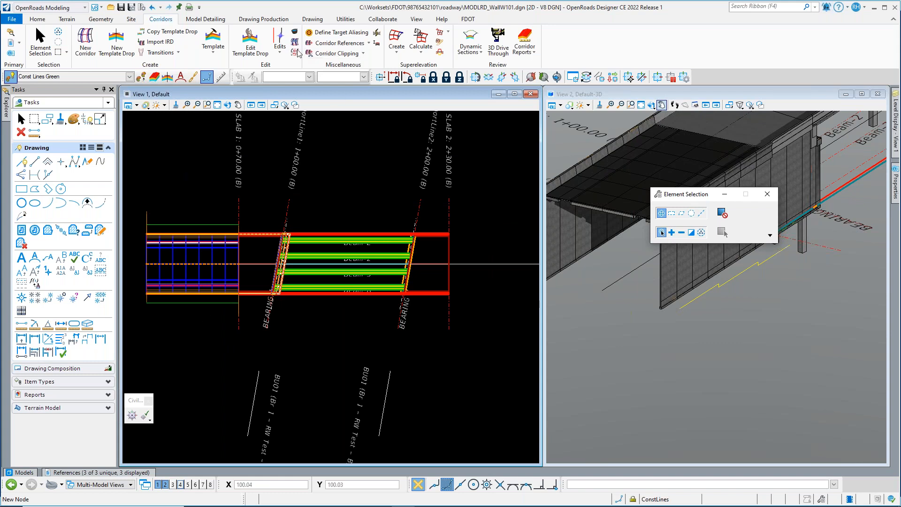
left_click(282, 53)
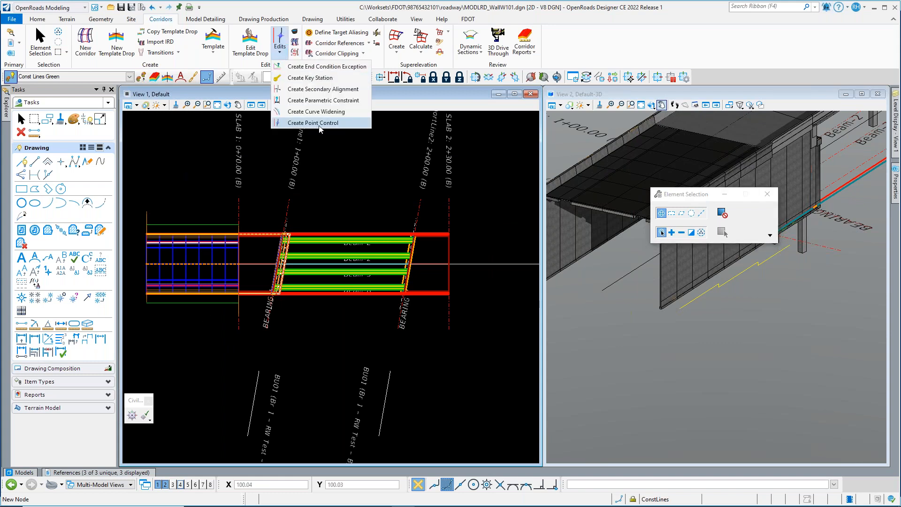
left_click(320, 128)
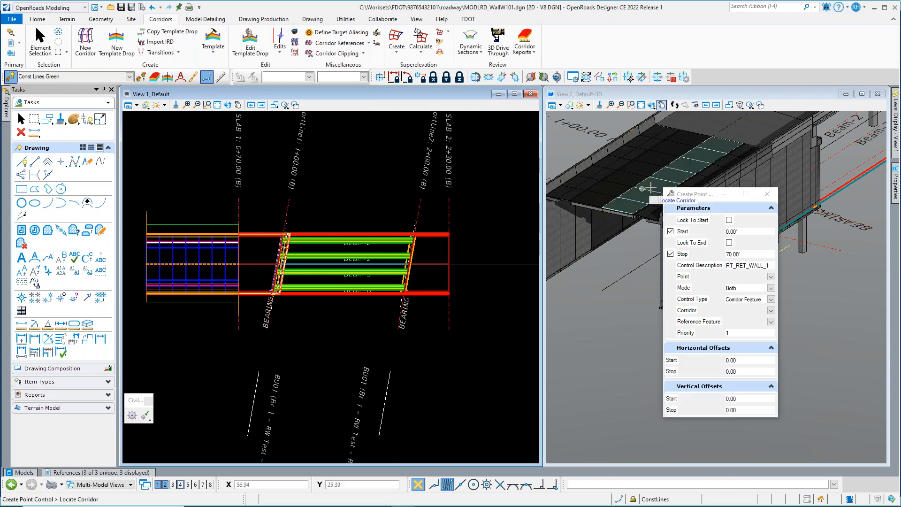
left_click_drag(698, 191, 775, 202)
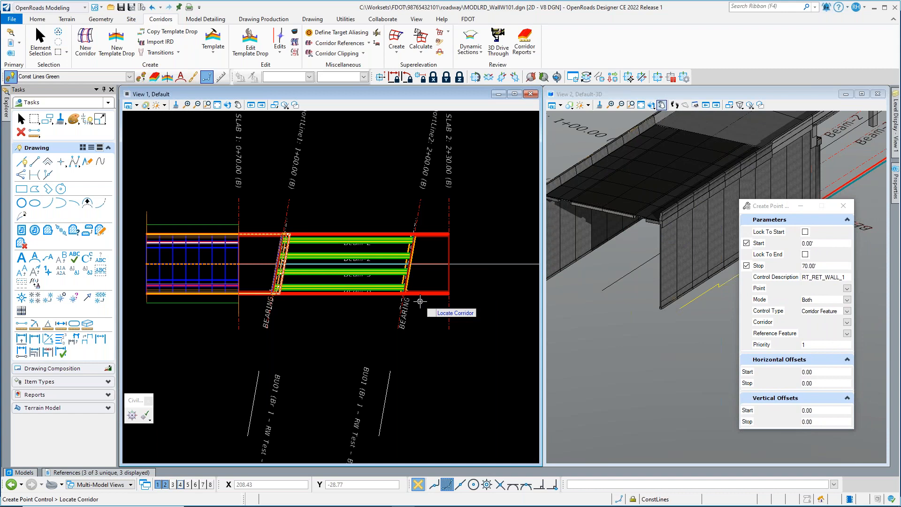
scroll(185, 282, "up", 3)
scroll(360, 282, "up", 2)
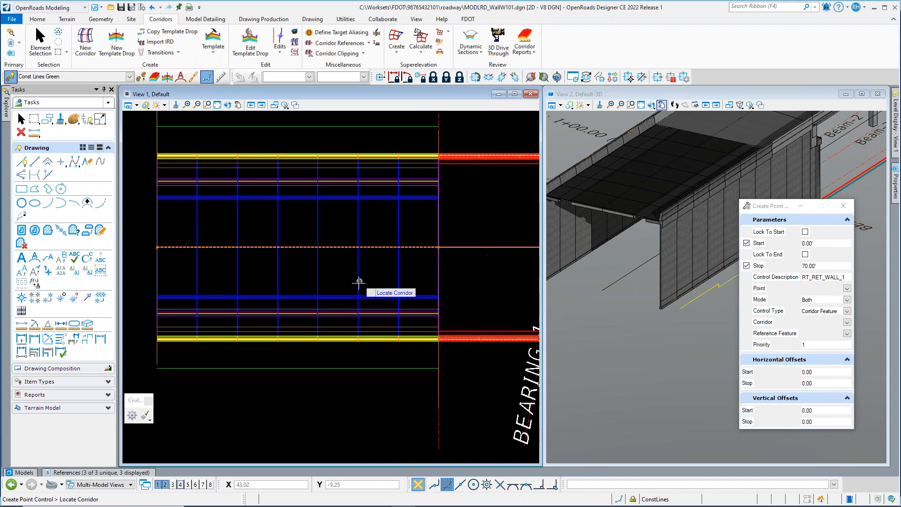
left_click(343, 317)
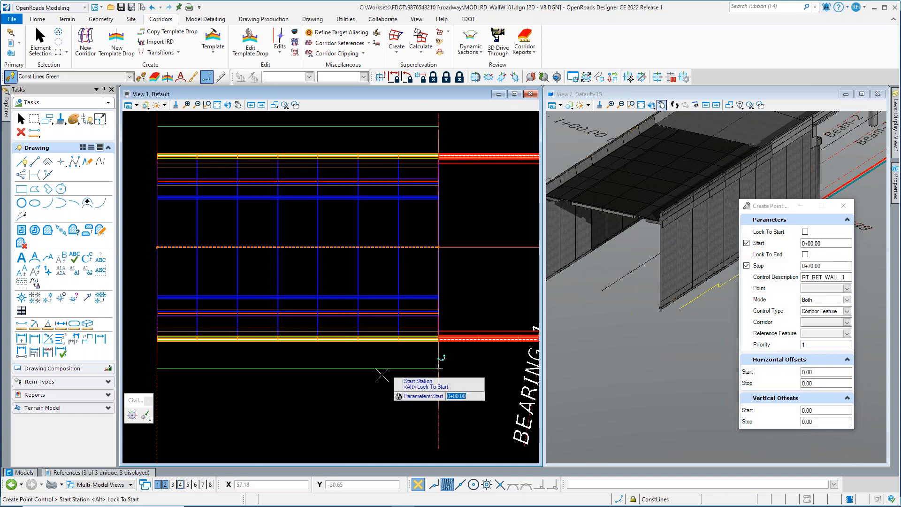
left_click(286, 410)
left_click(388, 401)
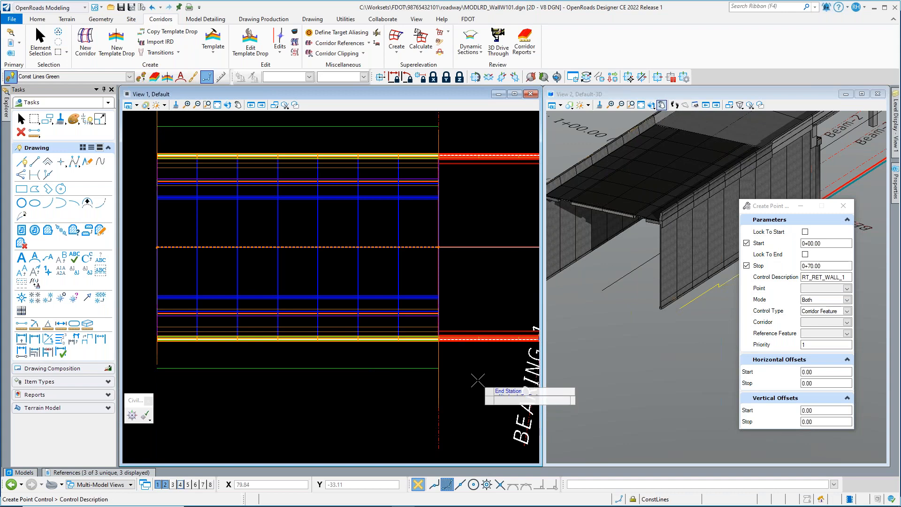
left_click(476, 379)
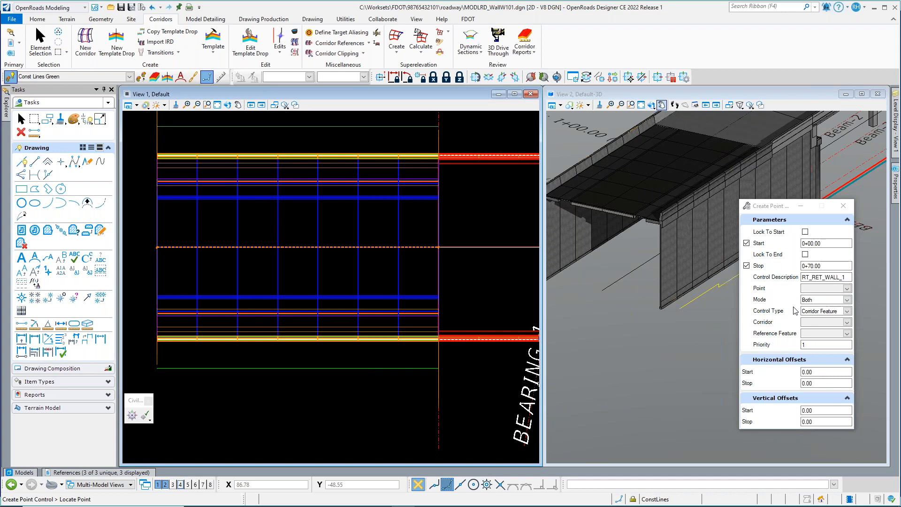
- Set the point control's mode to Vertical, its control type to Linear Geometry and its point to RT_MSE_BACK_BOT_IN
left_click(848, 300)
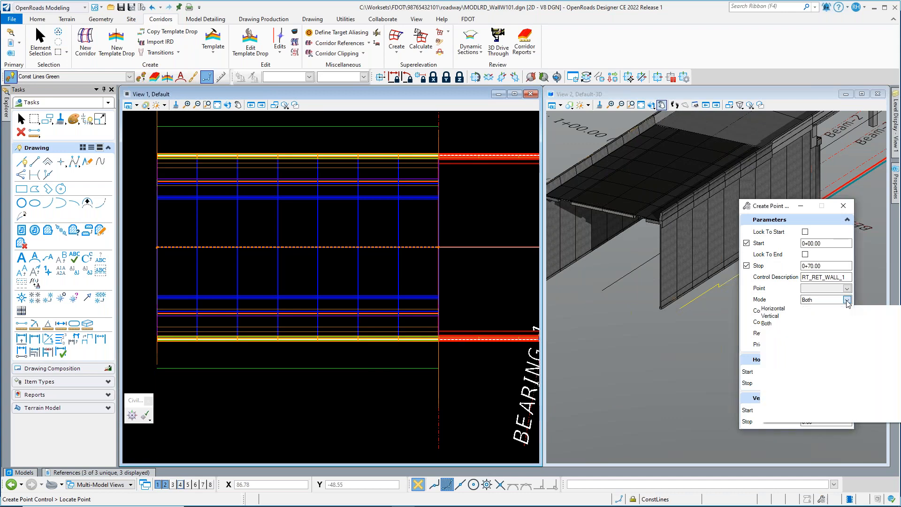
left_click(776, 316)
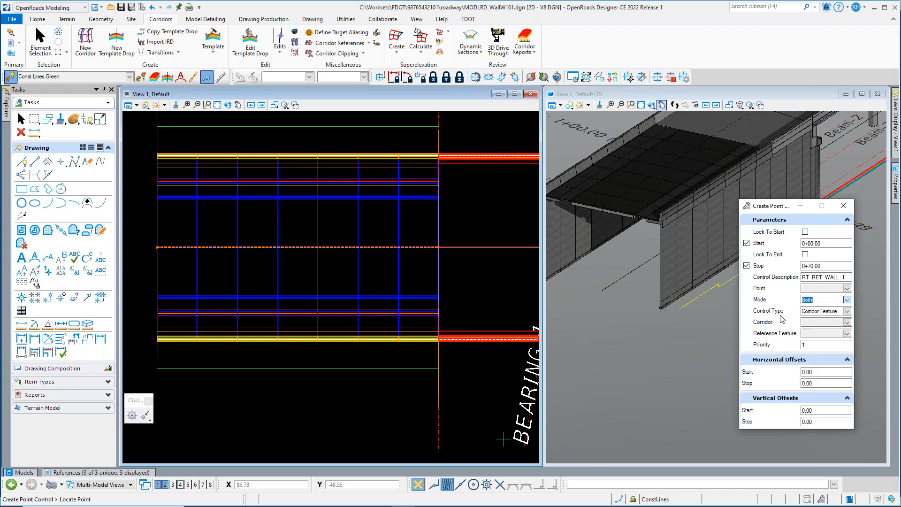
left_click(848, 312)
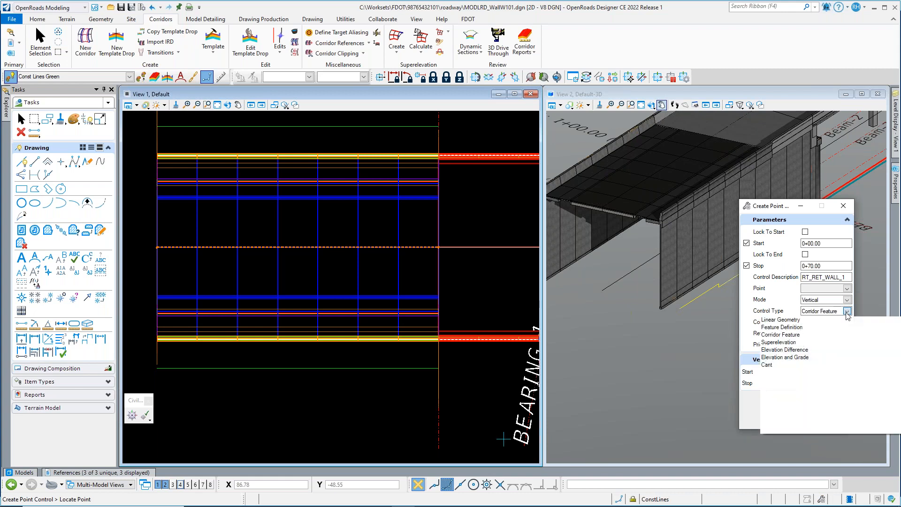
left_click(787, 320)
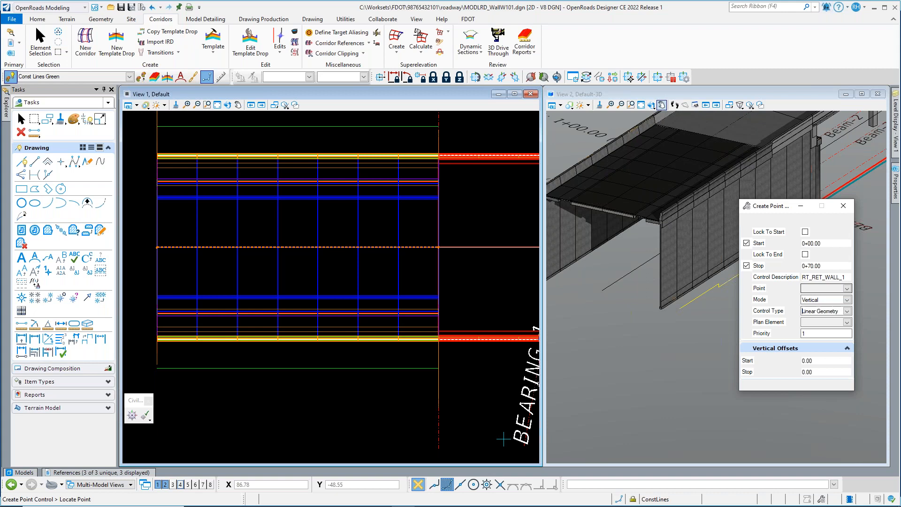
left_click(848, 289)
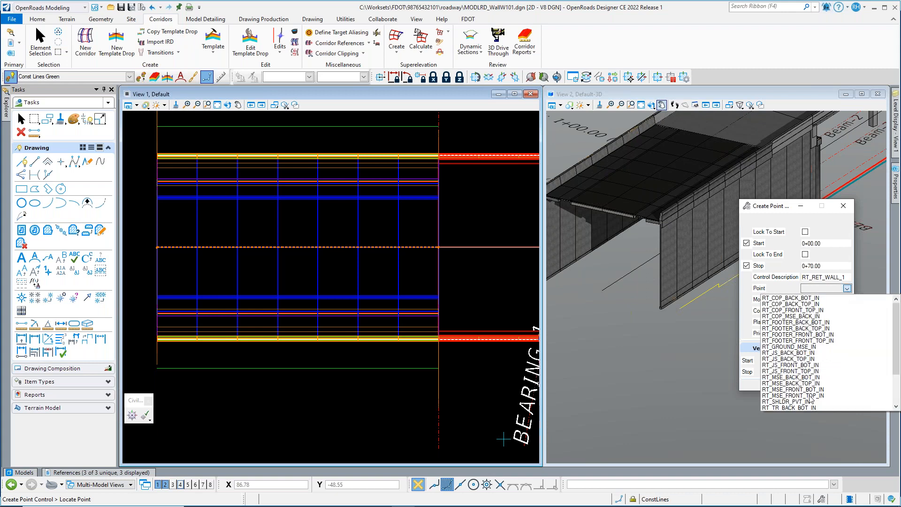
scroll(812, 398, "down", 1)
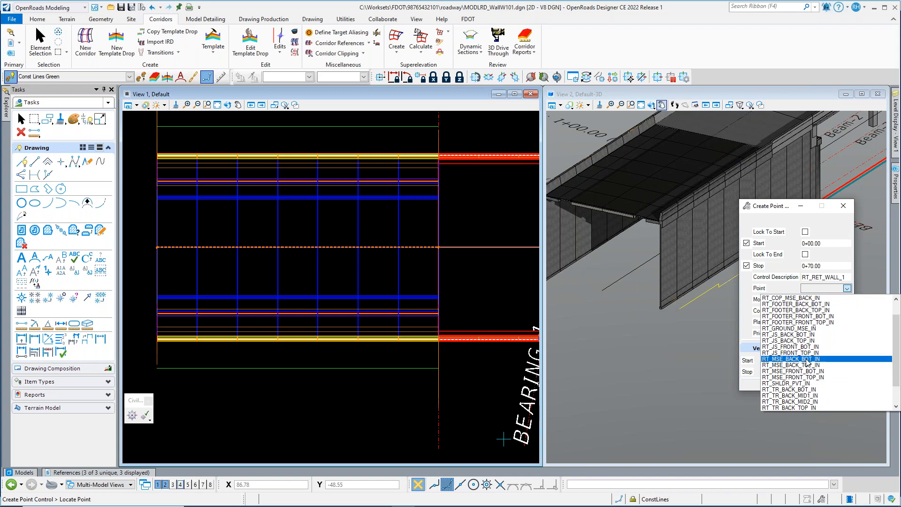
left_click(807, 359)
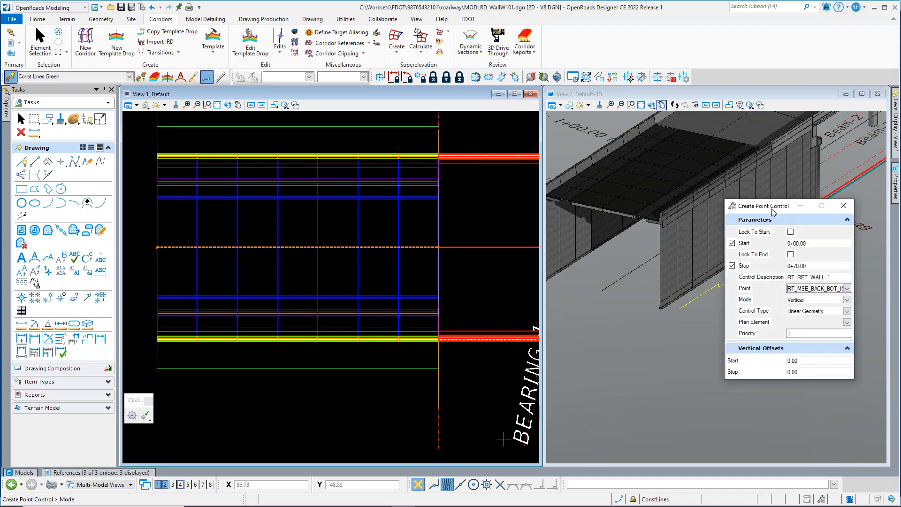
left_click_drag(788, 210, 786, 218)
left_click(834, 368)
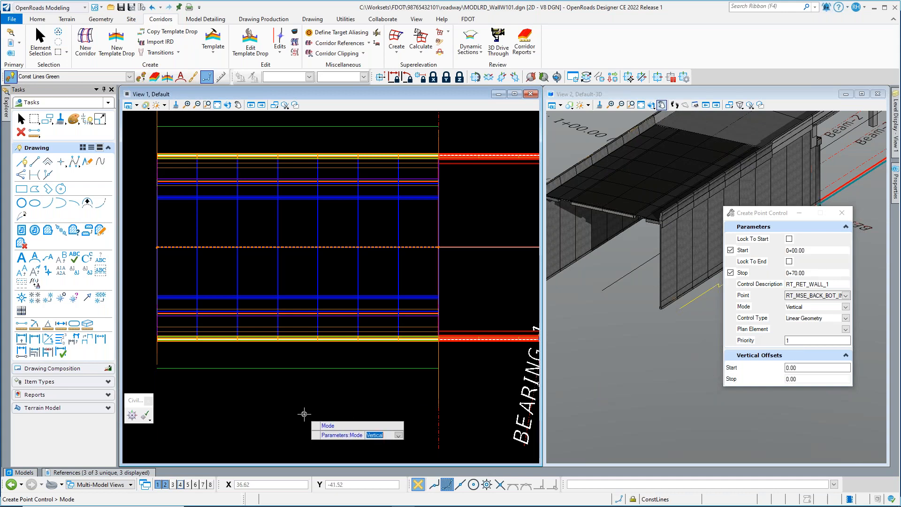
- Complete the point control using the right offset line's active profile RT_RET_WALL_1, with priority 1 and vertical offsets of 0.00
left_click(324, 408)
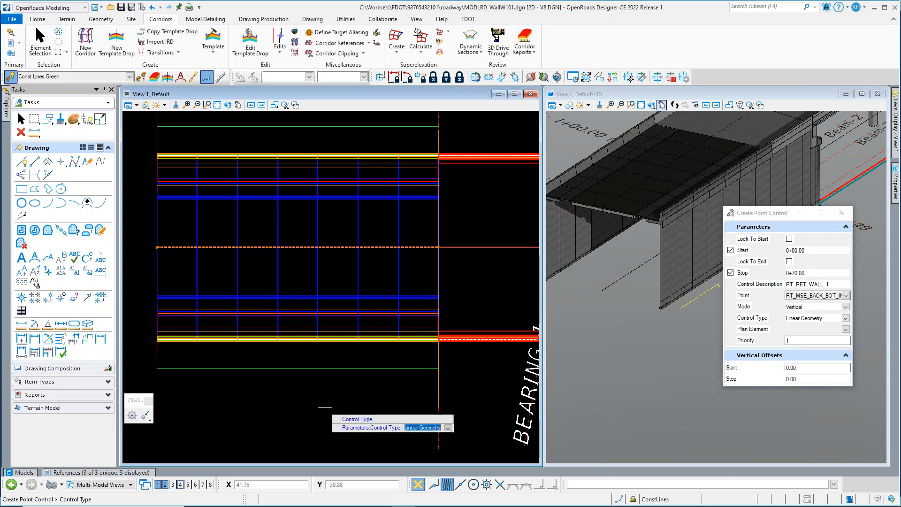
left_click(325, 408)
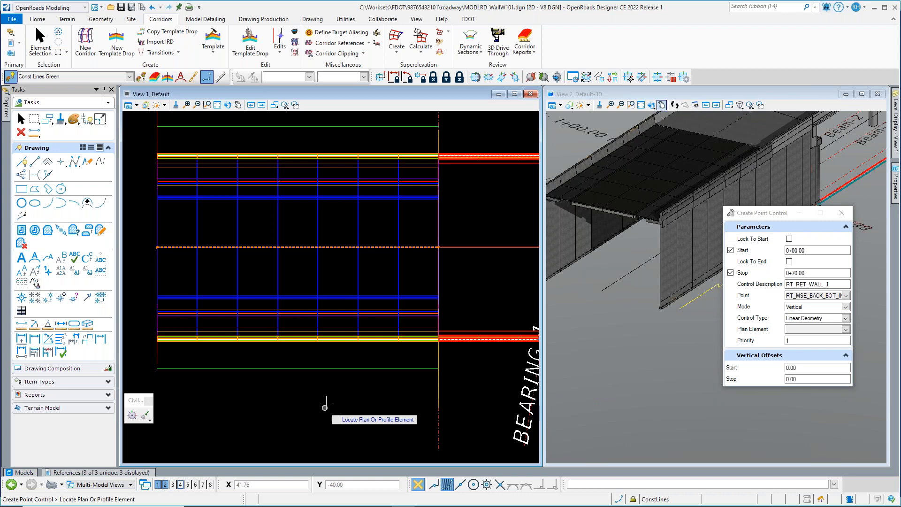
left_click(320, 367)
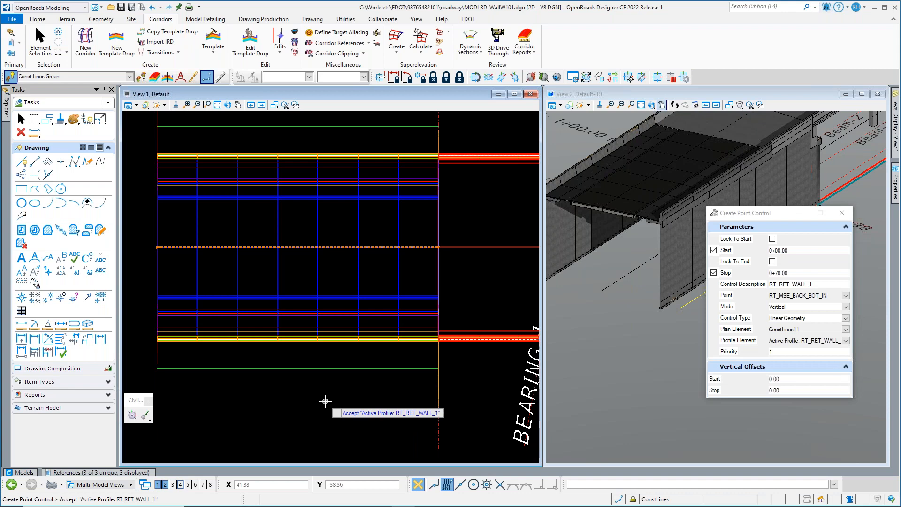
left_click(326, 401)
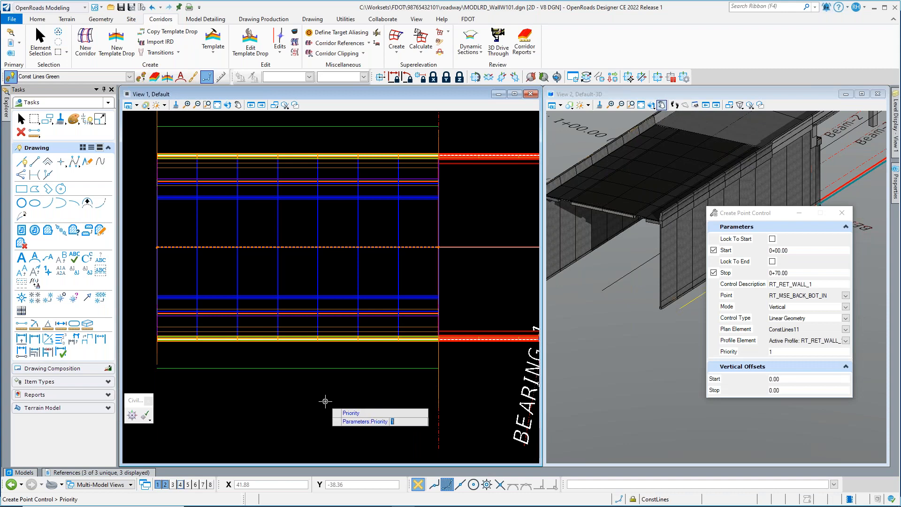
left_click(325, 402)
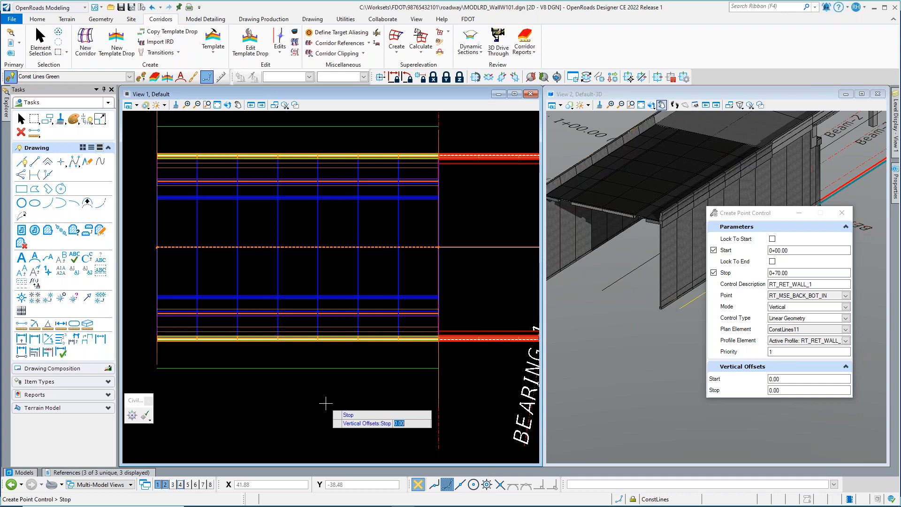
left_click(325, 403)
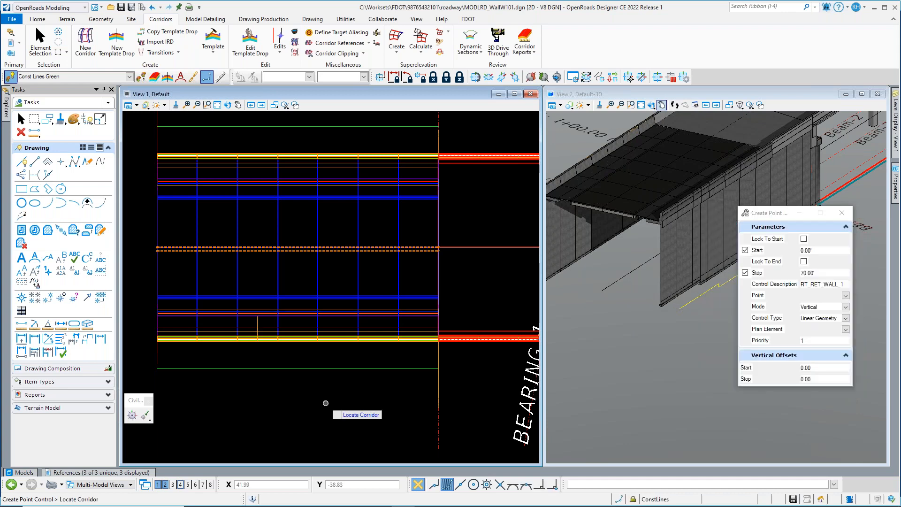
left_click_drag(771, 214, 814, 299)
scroll(706, 270, "up", 2)
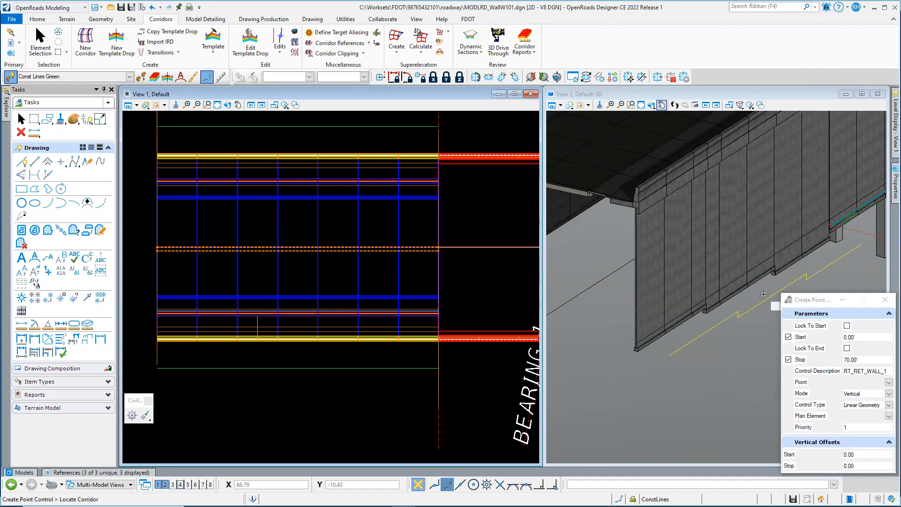
scroll(715, 283, "down", 3)
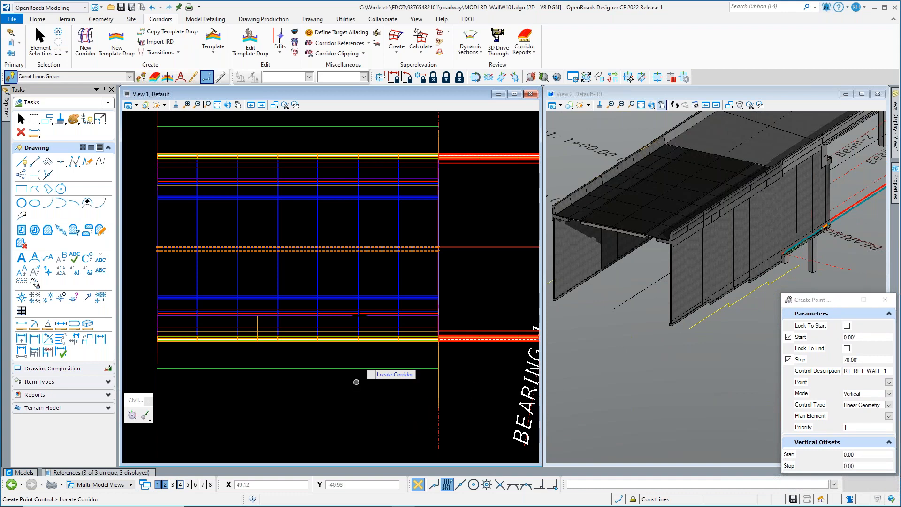
- Start another point control on the left retaining wall corridor, spanning stations 0+00.00 to 0+70.00
left_click(282, 53)
left_click(321, 123)
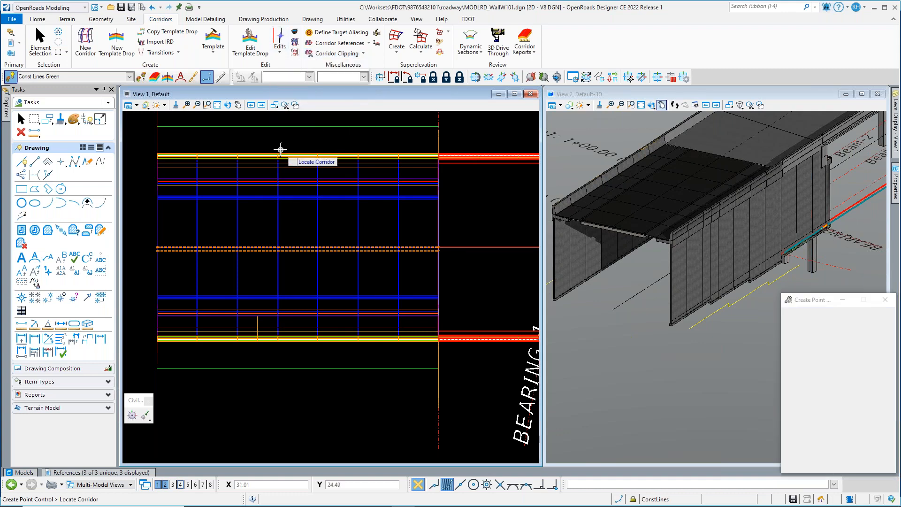
left_click(291, 179)
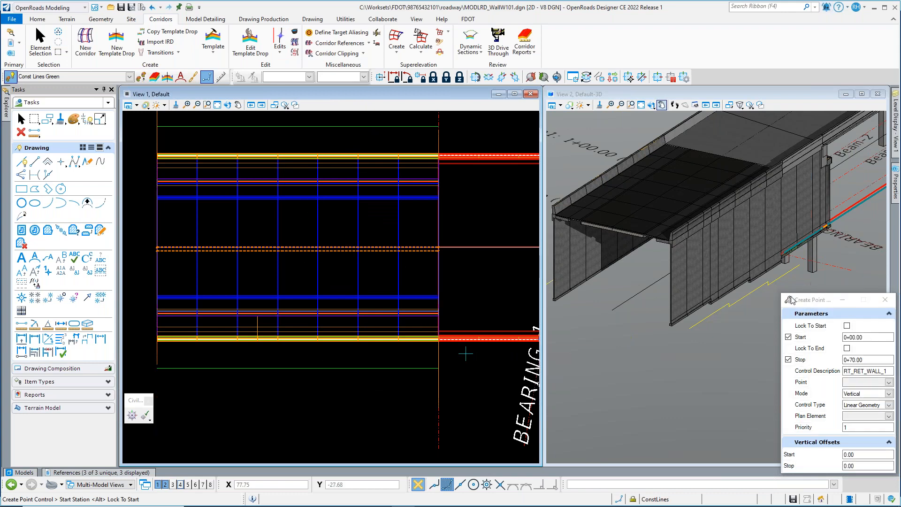
left_click_drag(789, 313, 741, 296)
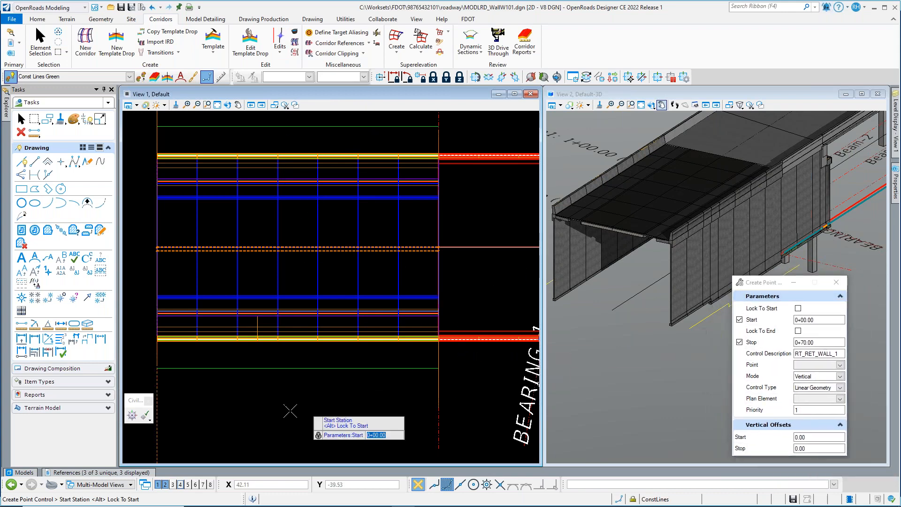
key("Return")
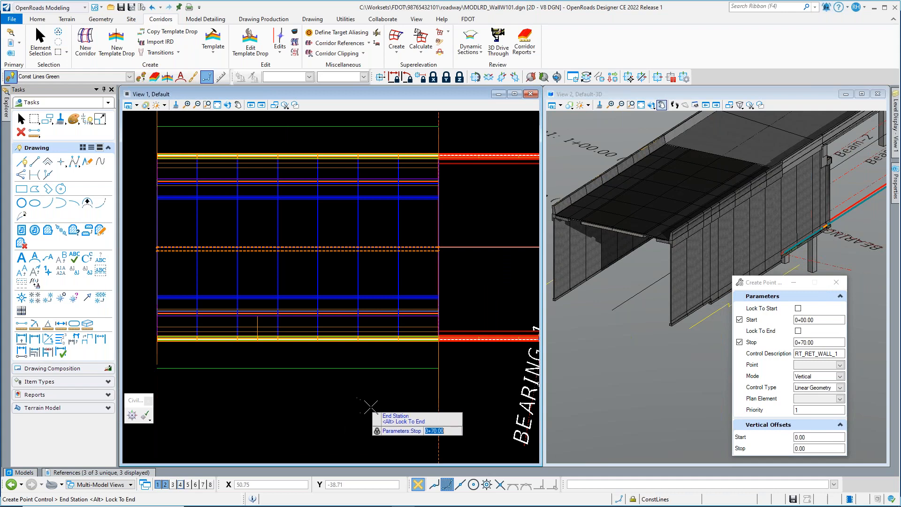
key("Return")
- Set the left wall point control's description to LT_RET_WALL_1 and its controlled point to LT_MSE_BACK_BOT_IN
left_click(800, 353)
key("BackSpace")
type("L")
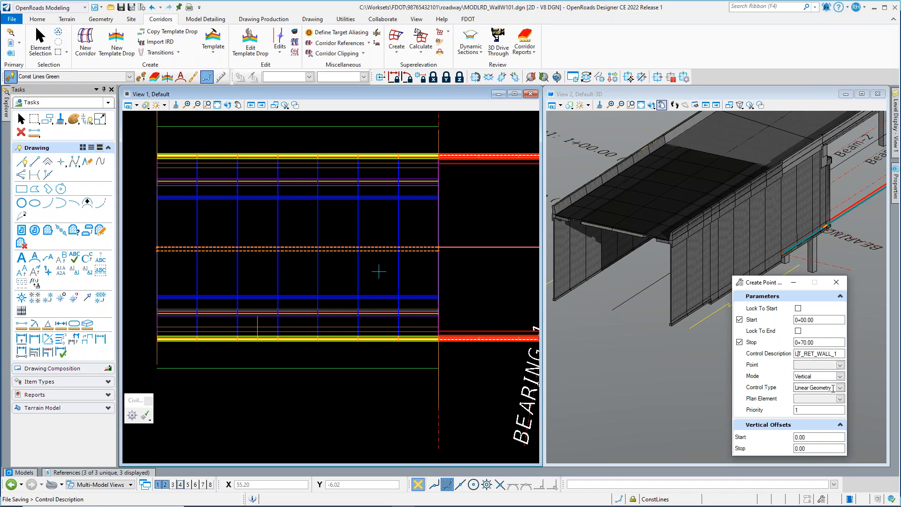
left_click(841, 366)
left_click(841, 365)
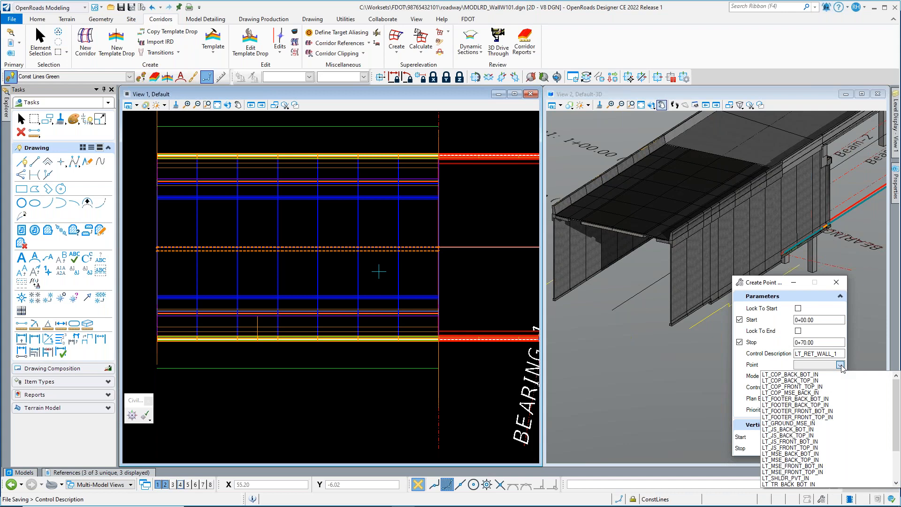
scroll(804, 441, "down", 1)
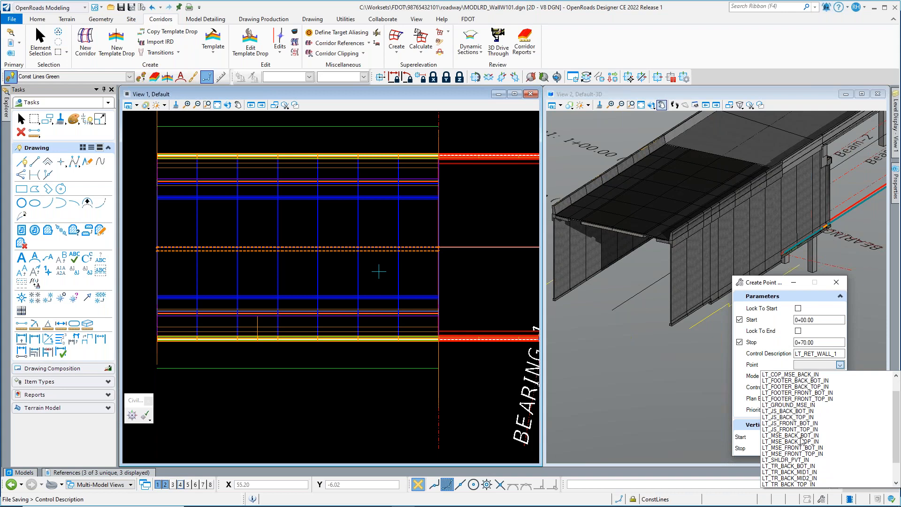
left_click(801, 437)
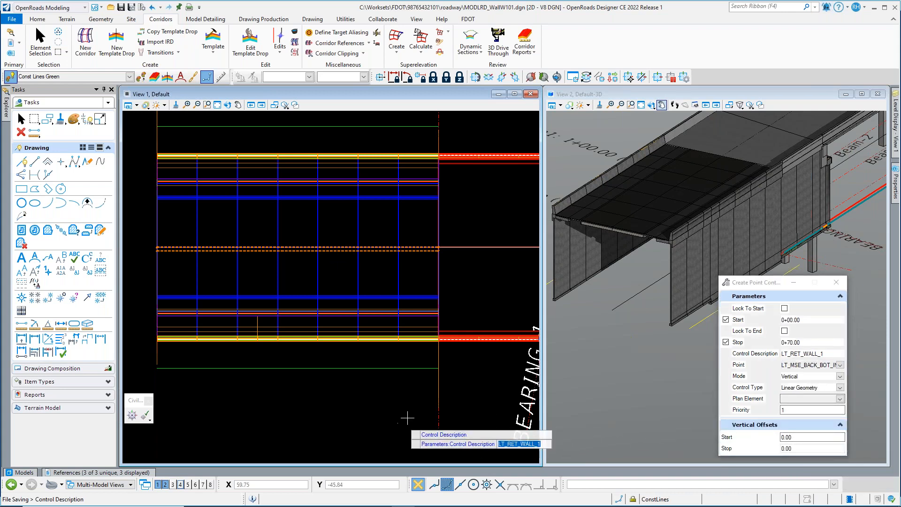
left_click(378, 405)
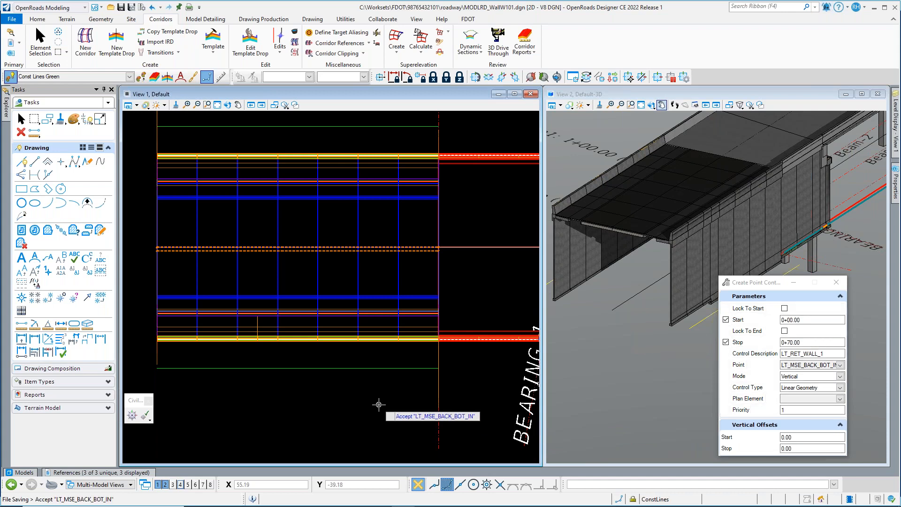
- Accept LT_MSE_BACK_BOT_IN as the left wall's controlled point, with mode Vertical and control type Linear Geometry
left_click(379, 405)
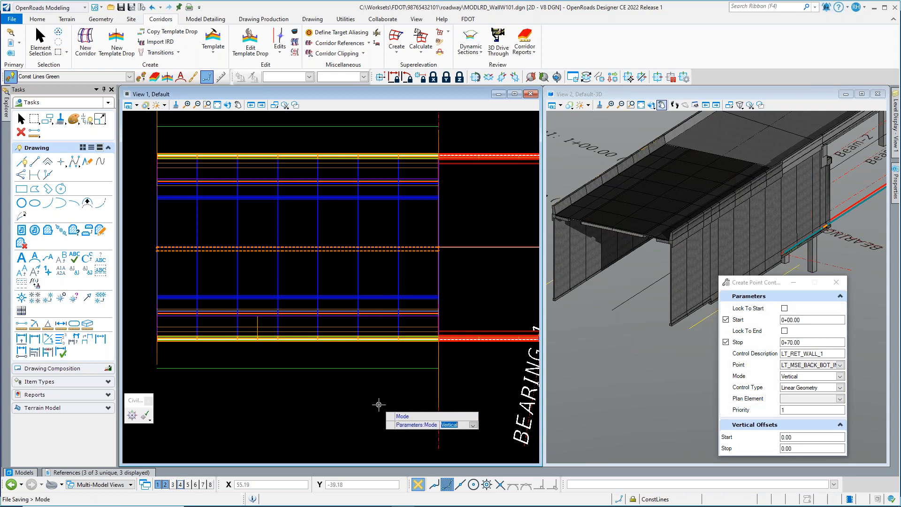
left_click(379, 405)
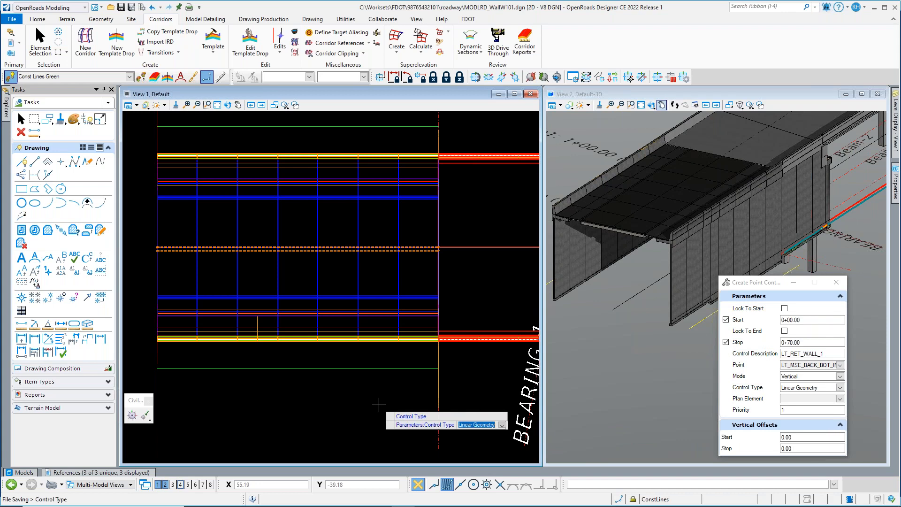
left_click(379, 405)
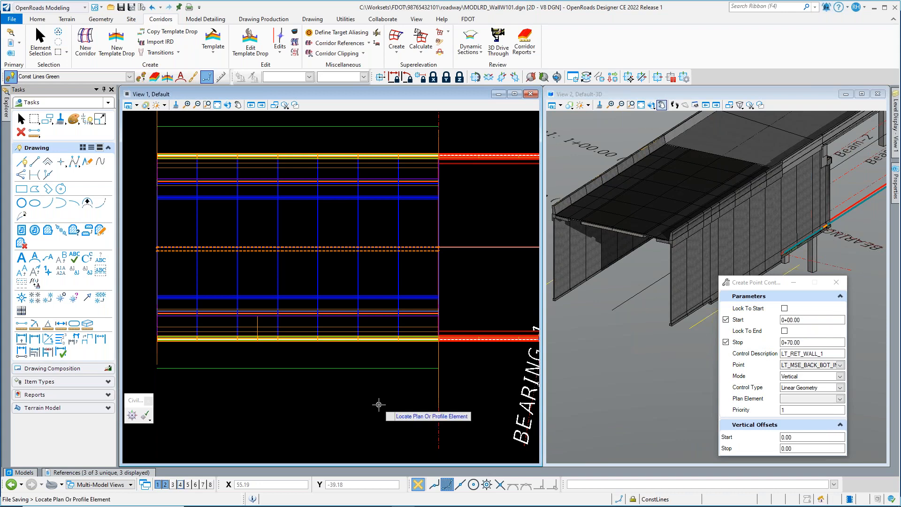
- Complete the left wall's point control using the left offset line's active profile LT_RET_WALL_1, with priority 1 and vertical offsets of 0.00
left_click(290, 126)
left_click(294, 429)
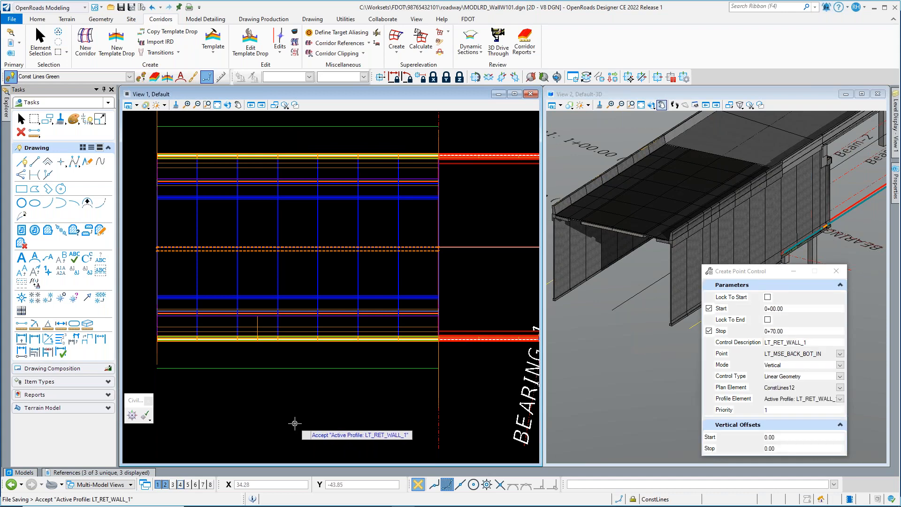
left_click(295, 424)
left_click(294, 423)
left_click(295, 423)
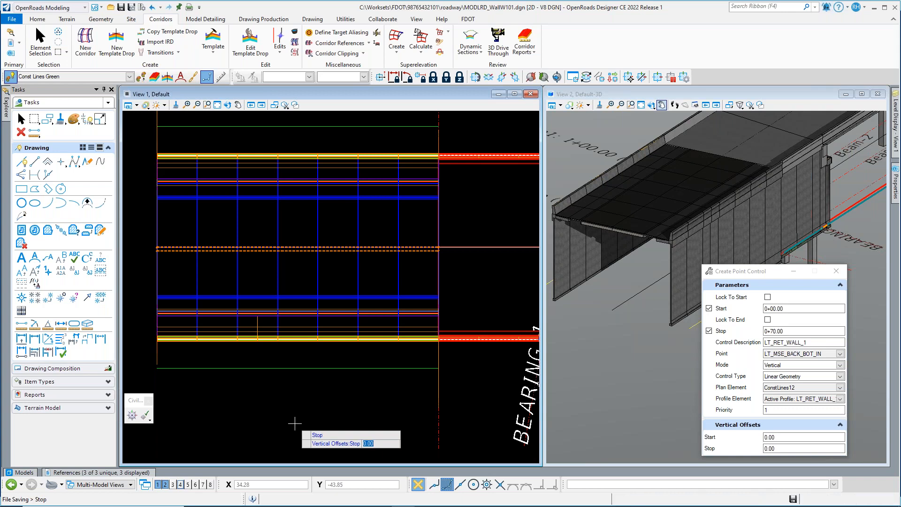
left_click(295, 423)
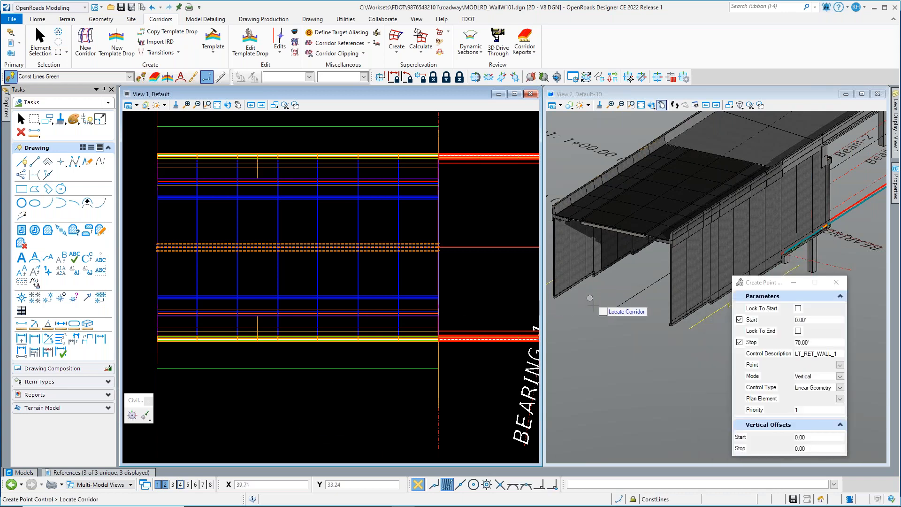
- Enlarge the 3D view, leave the point control command and examine the stepped bottoms of both retaining walls from the opposite side
double_click(623, 94)
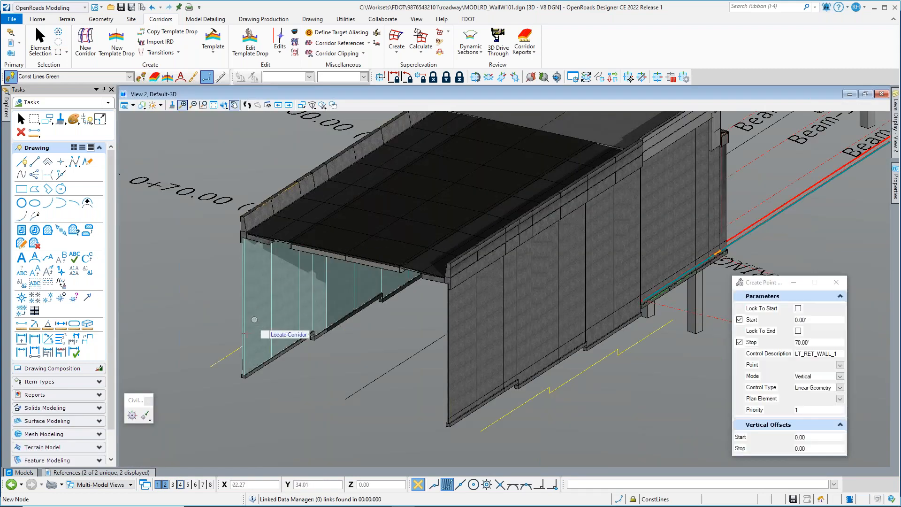
key("Escape")
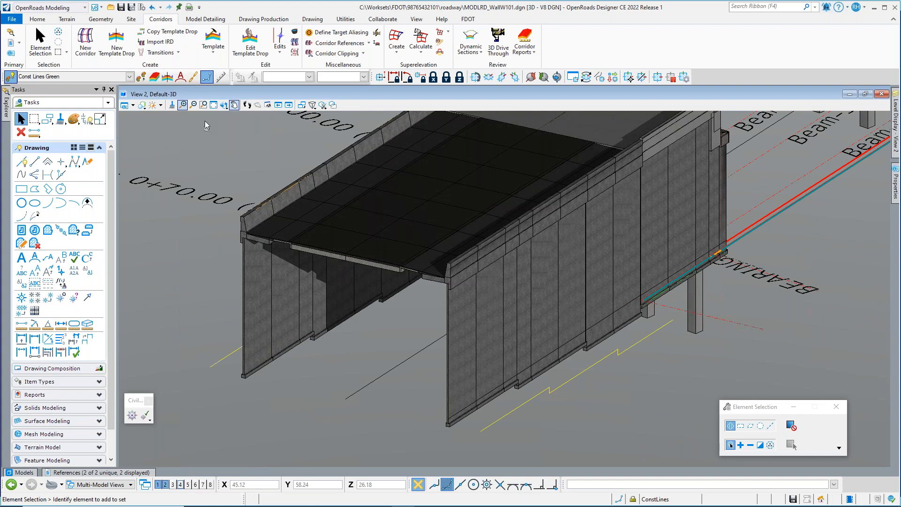
left_click(225, 105)
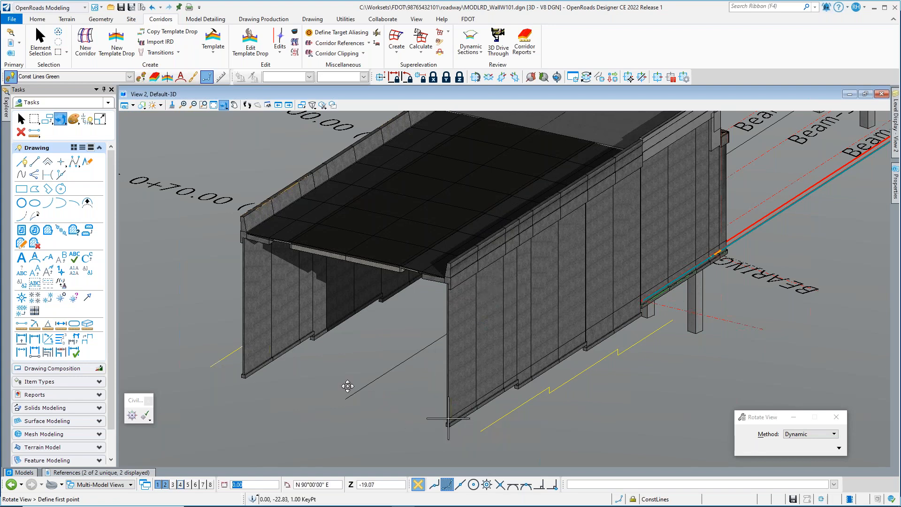
left_click(353, 381)
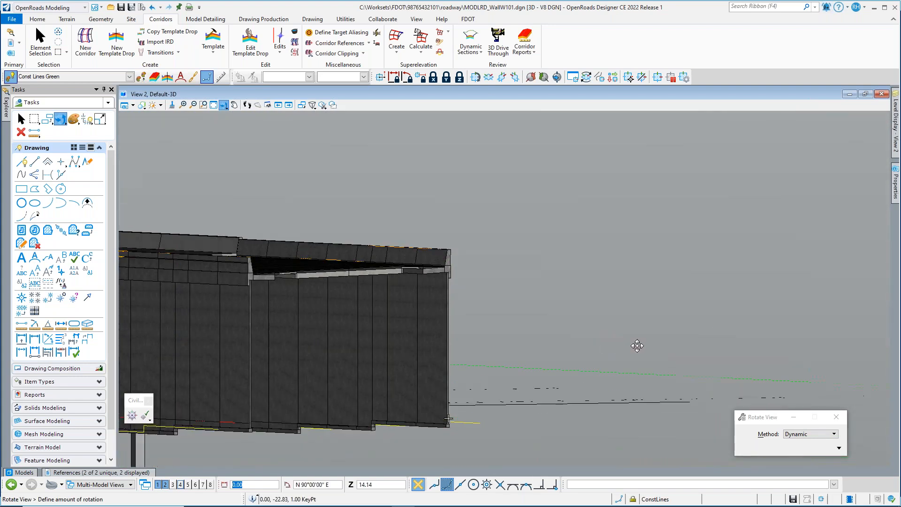
left_click(254, 363)
scroll(282, 263, "up", 1)
scroll(259, 264, "down", 1)
right_click(282, 342)
scroll(248, 243, "up", 1)
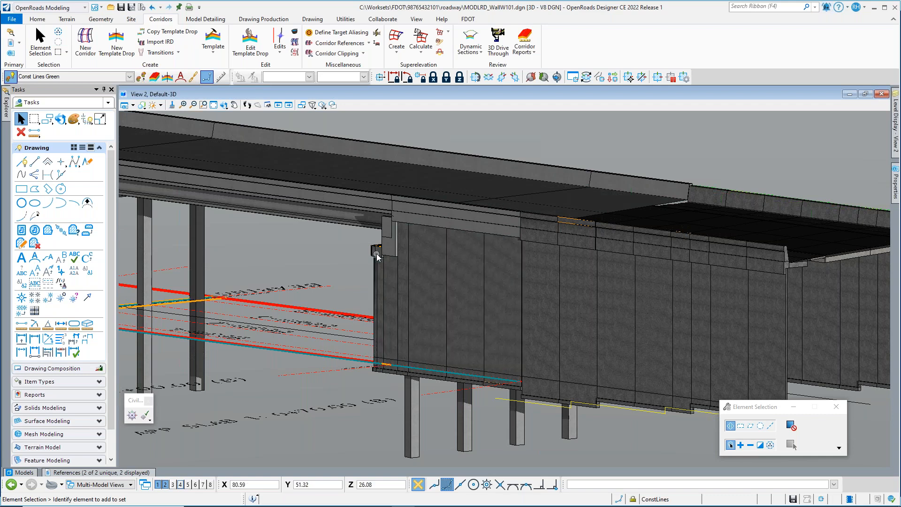
scroll(725, 348, "down", 1)
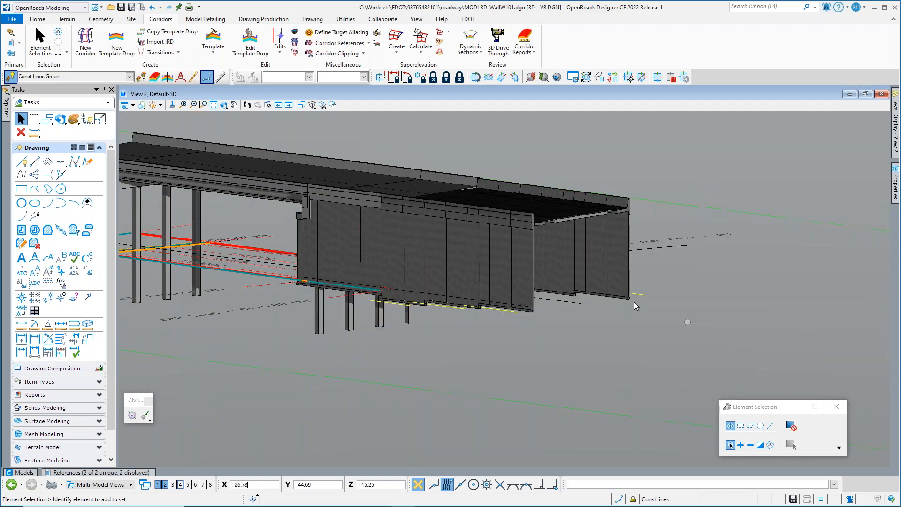
scroll(516, 273, "up", 1)
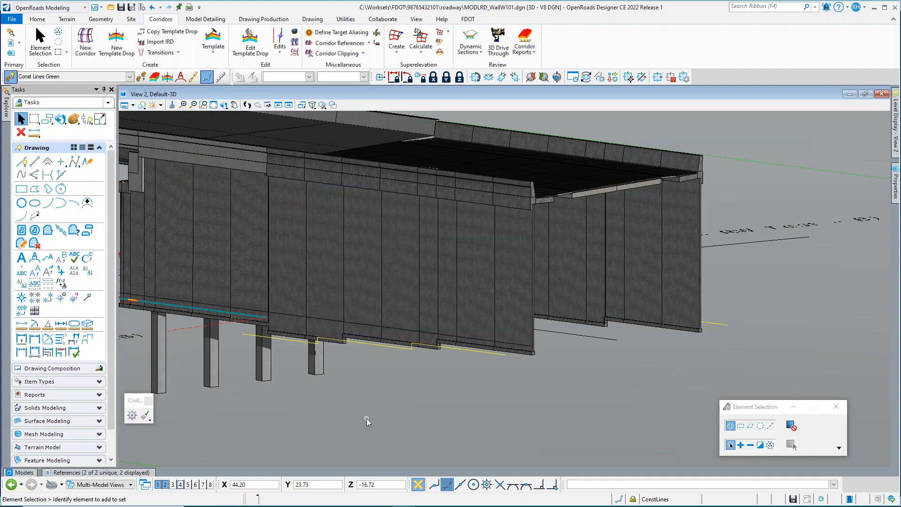
- Turn off the display of the GDTMRD01.dgn and B01MODLBR_RW_TESTv3_Skew_01.dgn references in the 3D view
left_click(99, 473)
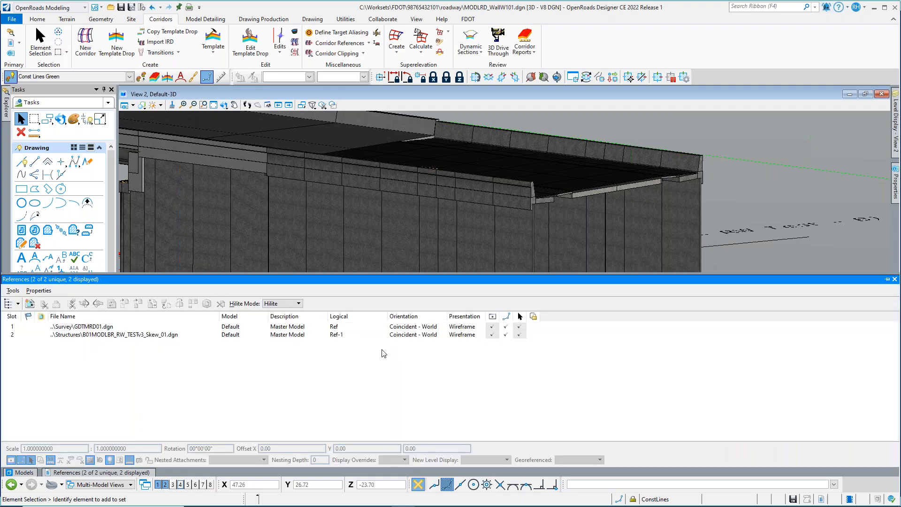
left_click(491, 327)
left_click(491, 335)
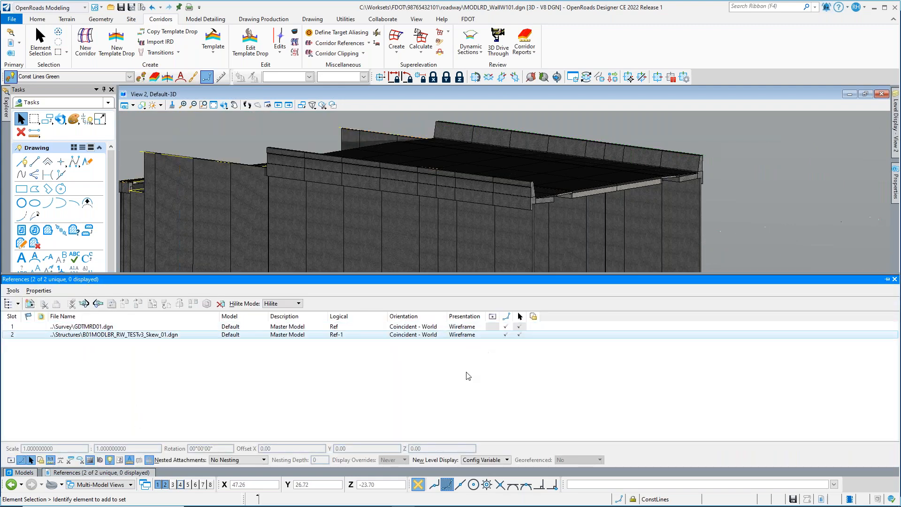
left_click(439, 397)
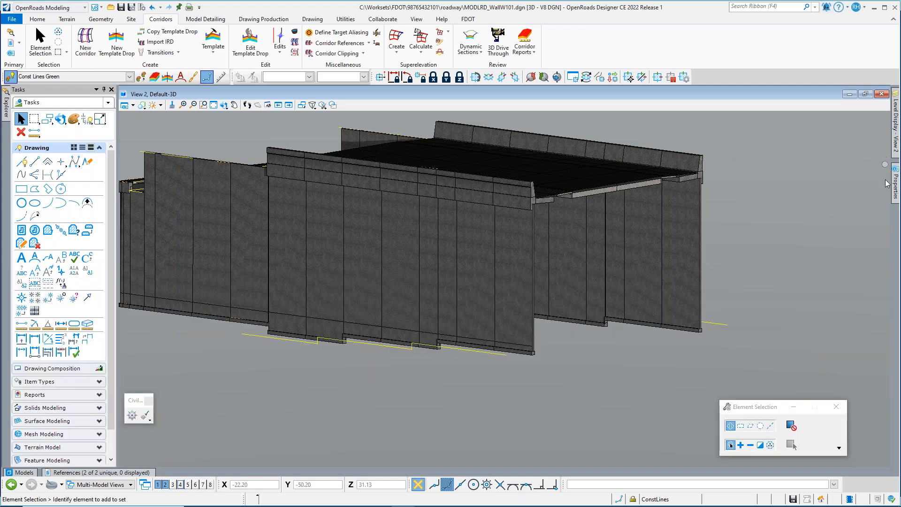
- Turn all levels off in the 3D view and display only the XSMisc_px level
mouse_move(894, 184)
mouse_move(896, 124)
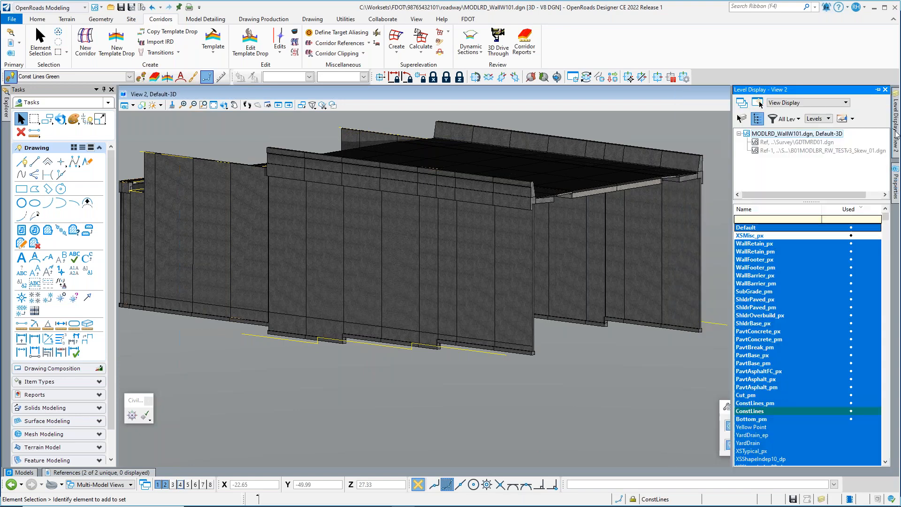
right_click(790, 254)
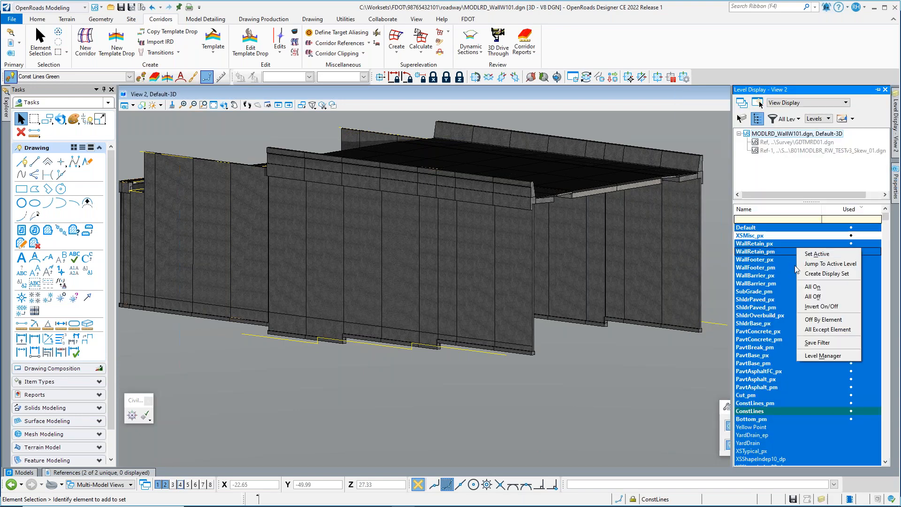
left_click(810, 298)
left_click(763, 237)
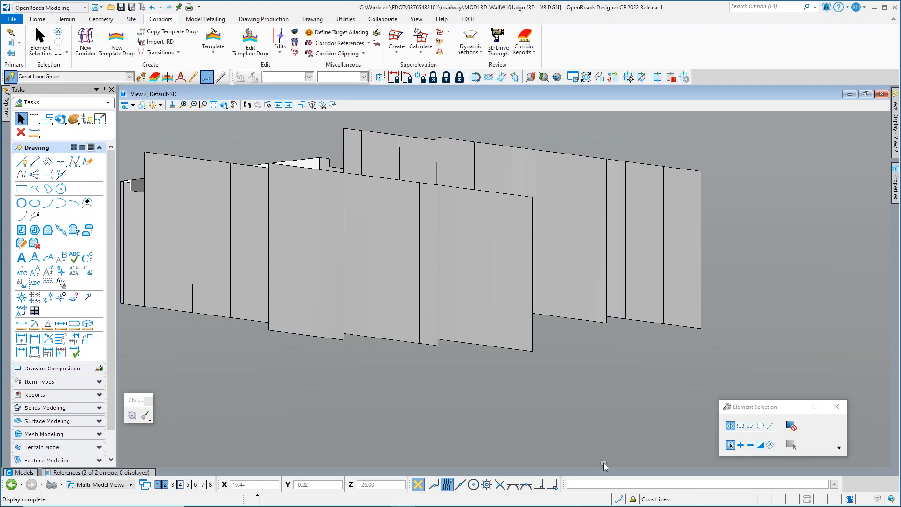
- Check the top sloped area of the far retaining wall's Wall_Qty mesh in its quick properties, and clear the selection
left_click(642, 269)
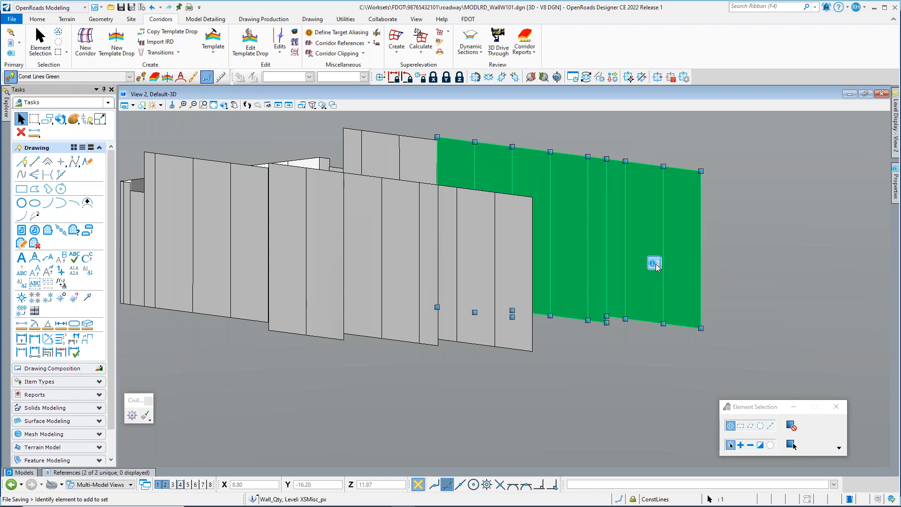
left_click(655, 263)
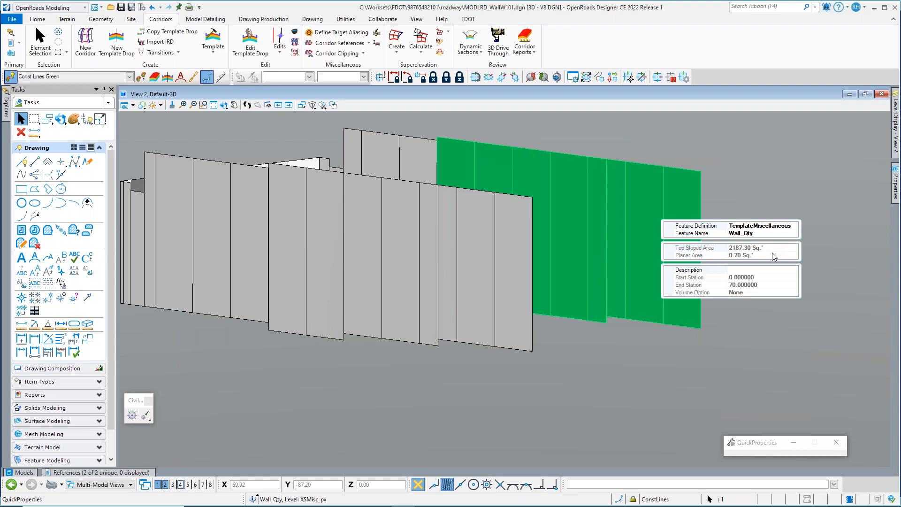
left_click(252, 334)
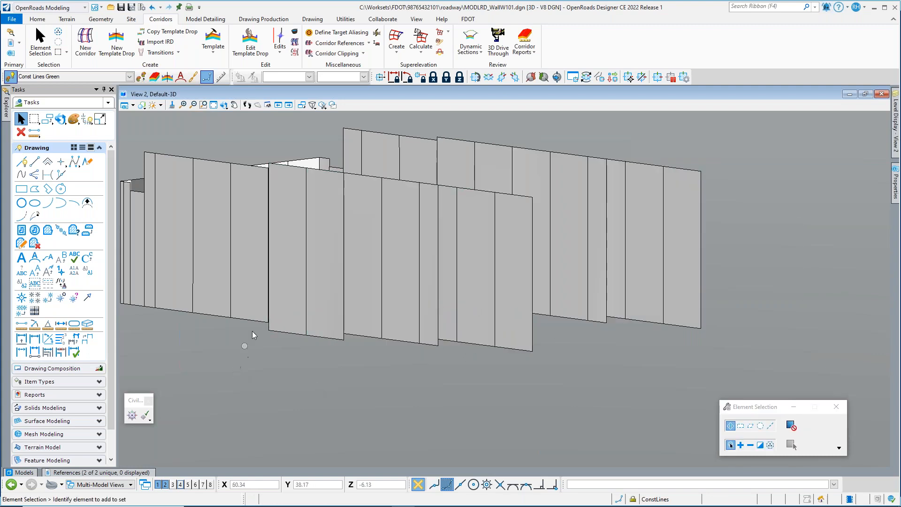
- Check the sloped area of the near-side Wall_Qty1 mesh adjoining the stepped retaining wall in its quick properties, and clear the selection
left_click(246, 310)
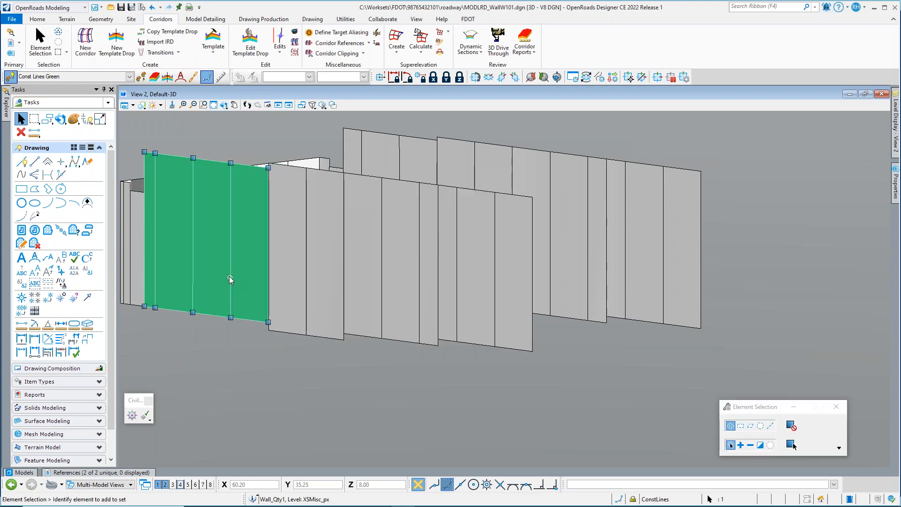
mouse_move(253, 280)
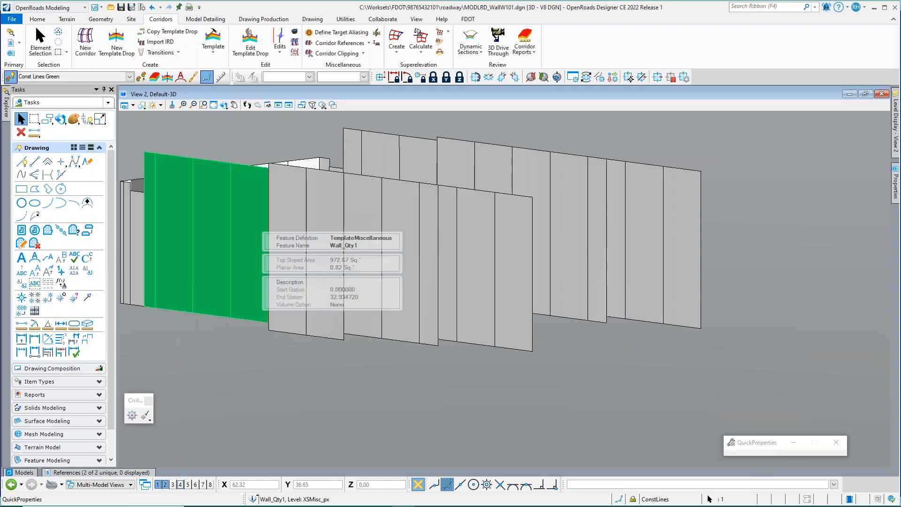
left_click(363, 264)
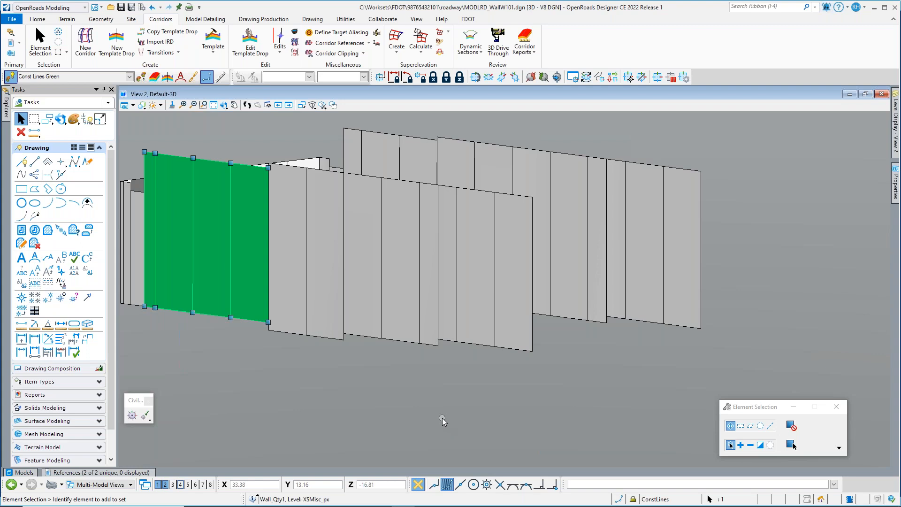
left_click(455, 400)
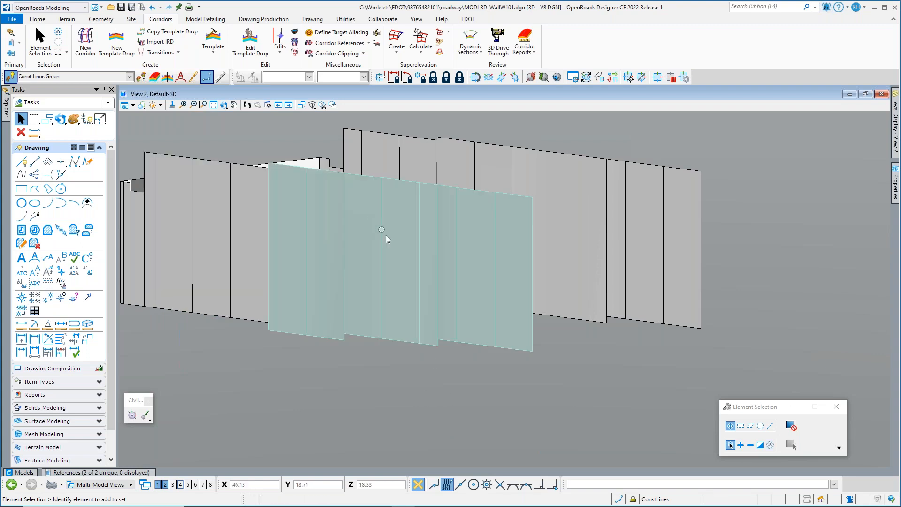
scroll(385, 240, "down", 3)
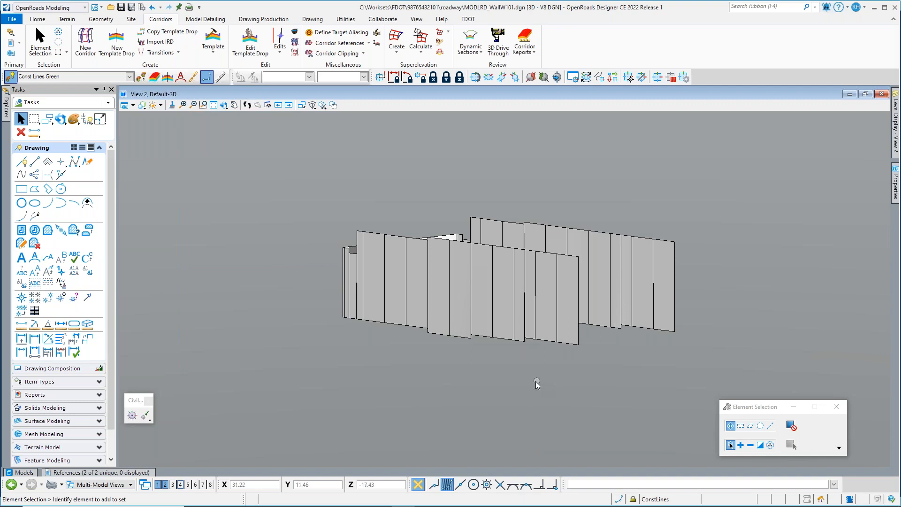
- Switch to the PowerPoint slide show and display its closing slide on wall quantities and further resources
mouse_move(382, 506)
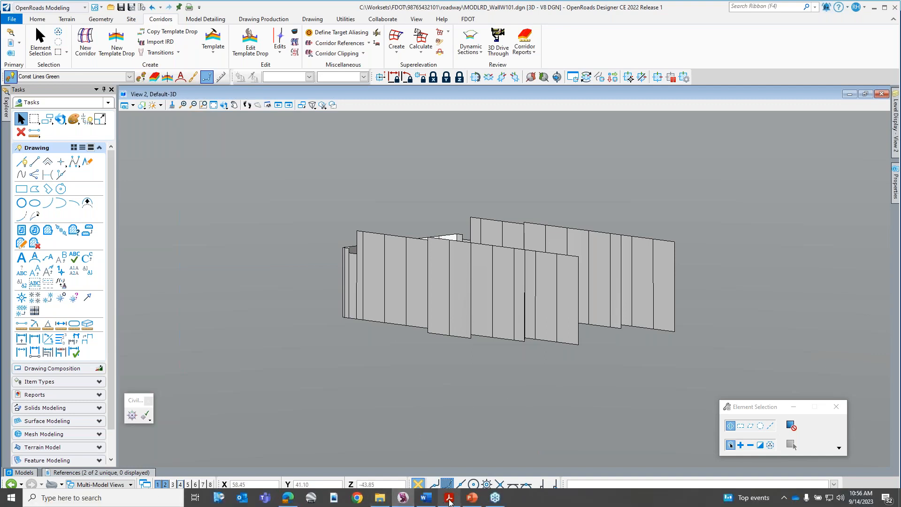
left_click(471, 501)
left_click(442, 418)
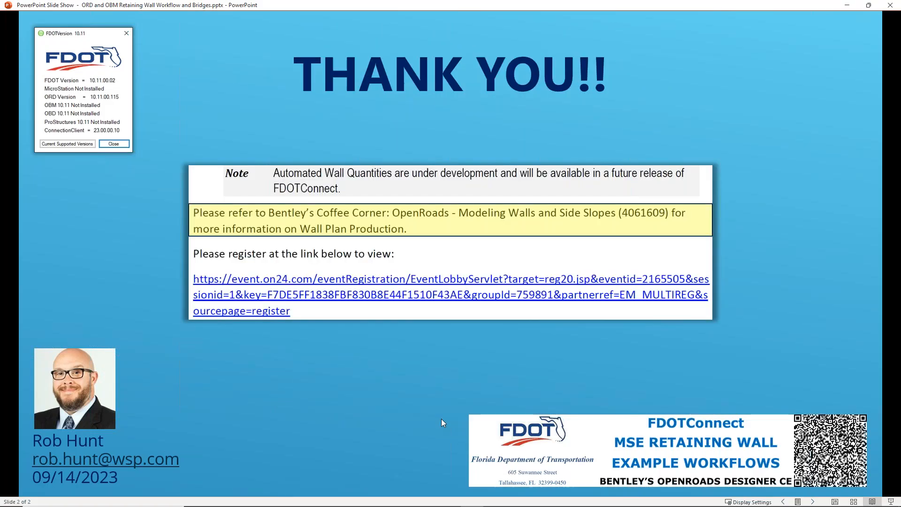